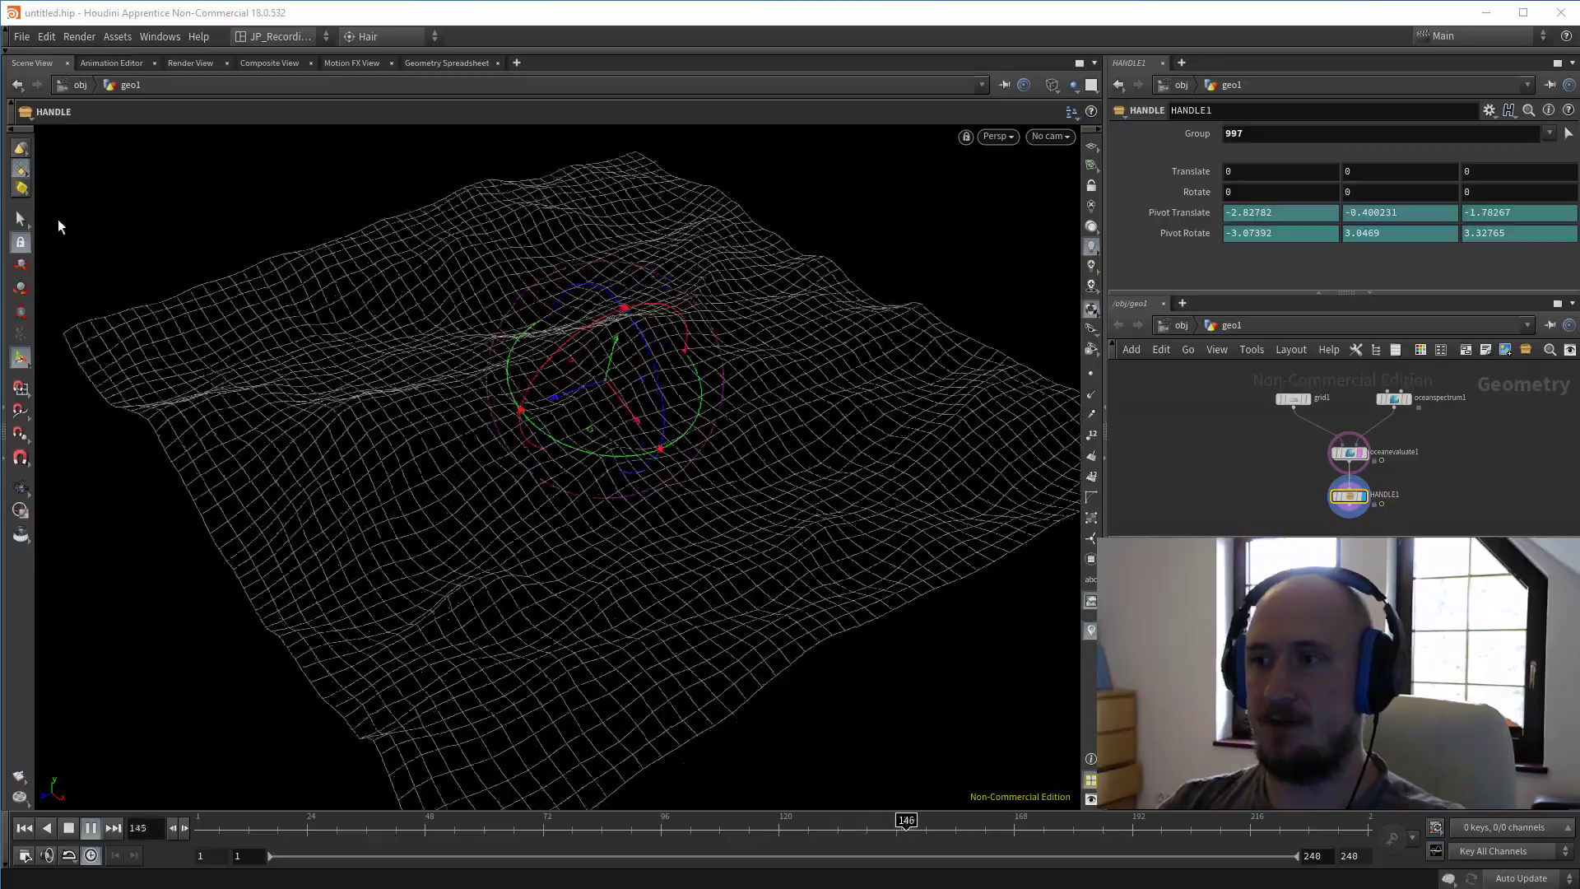
pyautogui.press('space')
pyautogui.moveTo(677, 493); pyautogui.dragTo(697, 433)
pyautogui.press('Return')
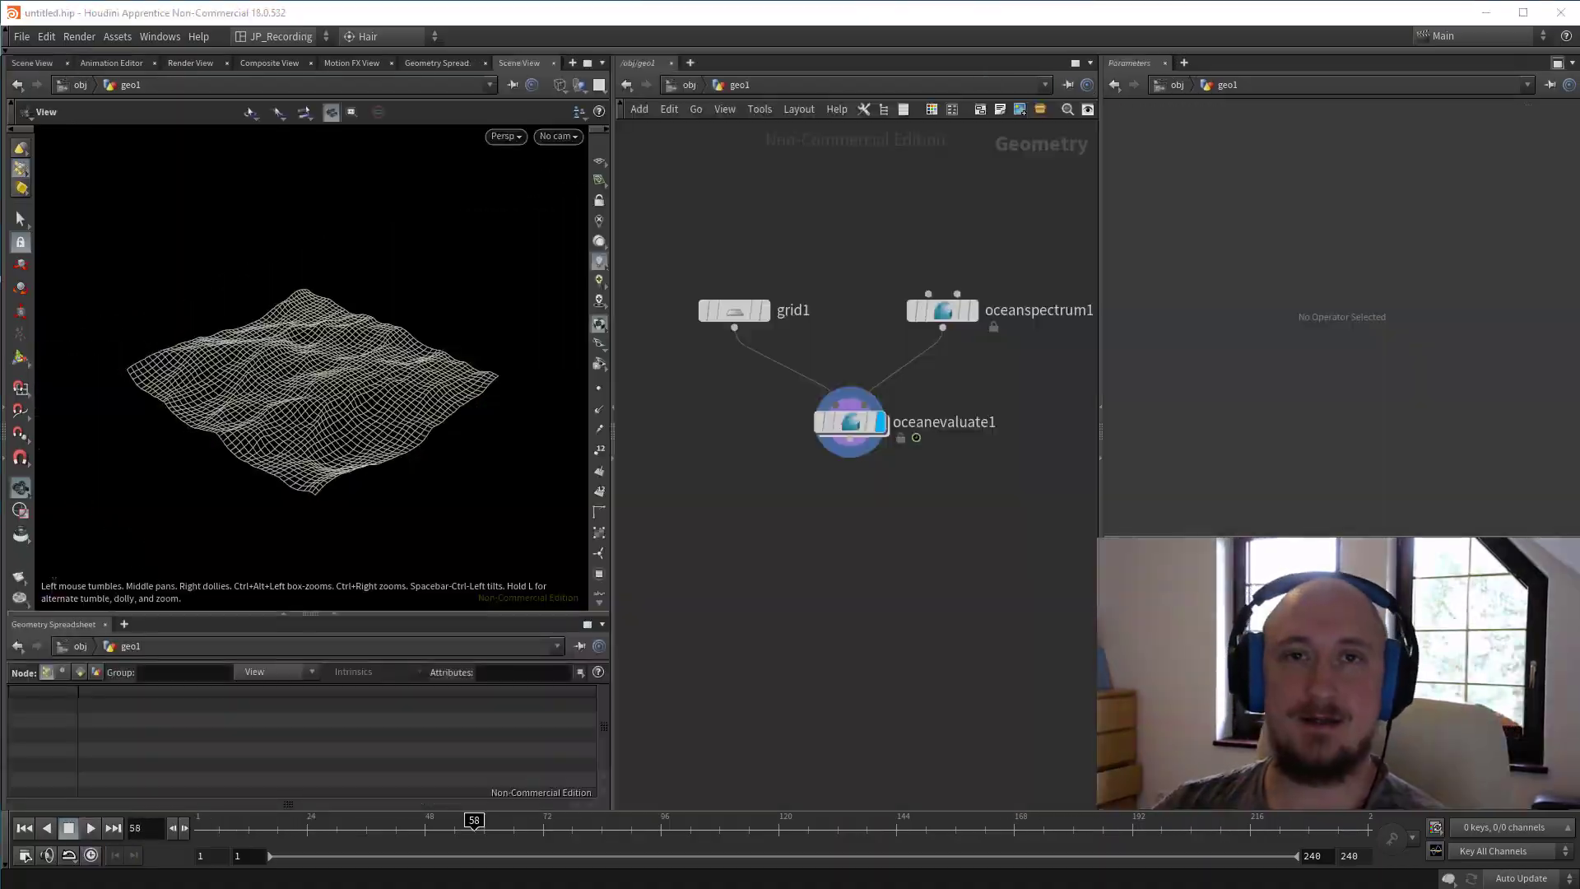
pyautogui.moveTo(849, 559); pyautogui.dragTo(815, 550, button='middle')
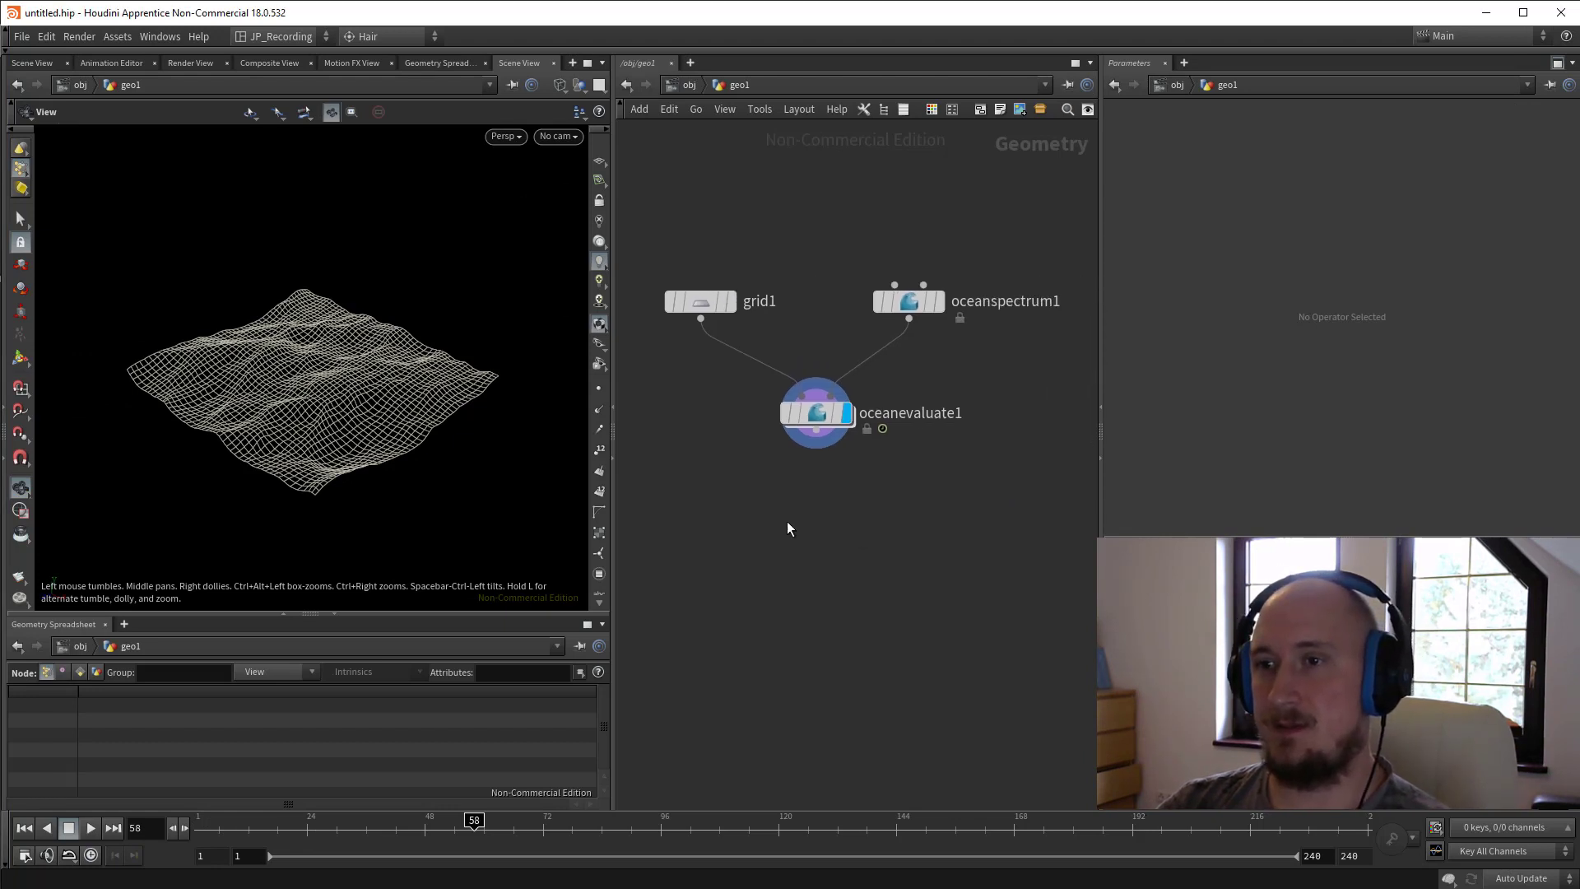
pyautogui.moveTo(805, 488); pyautogui.dragTo(793, 463, button='middle')
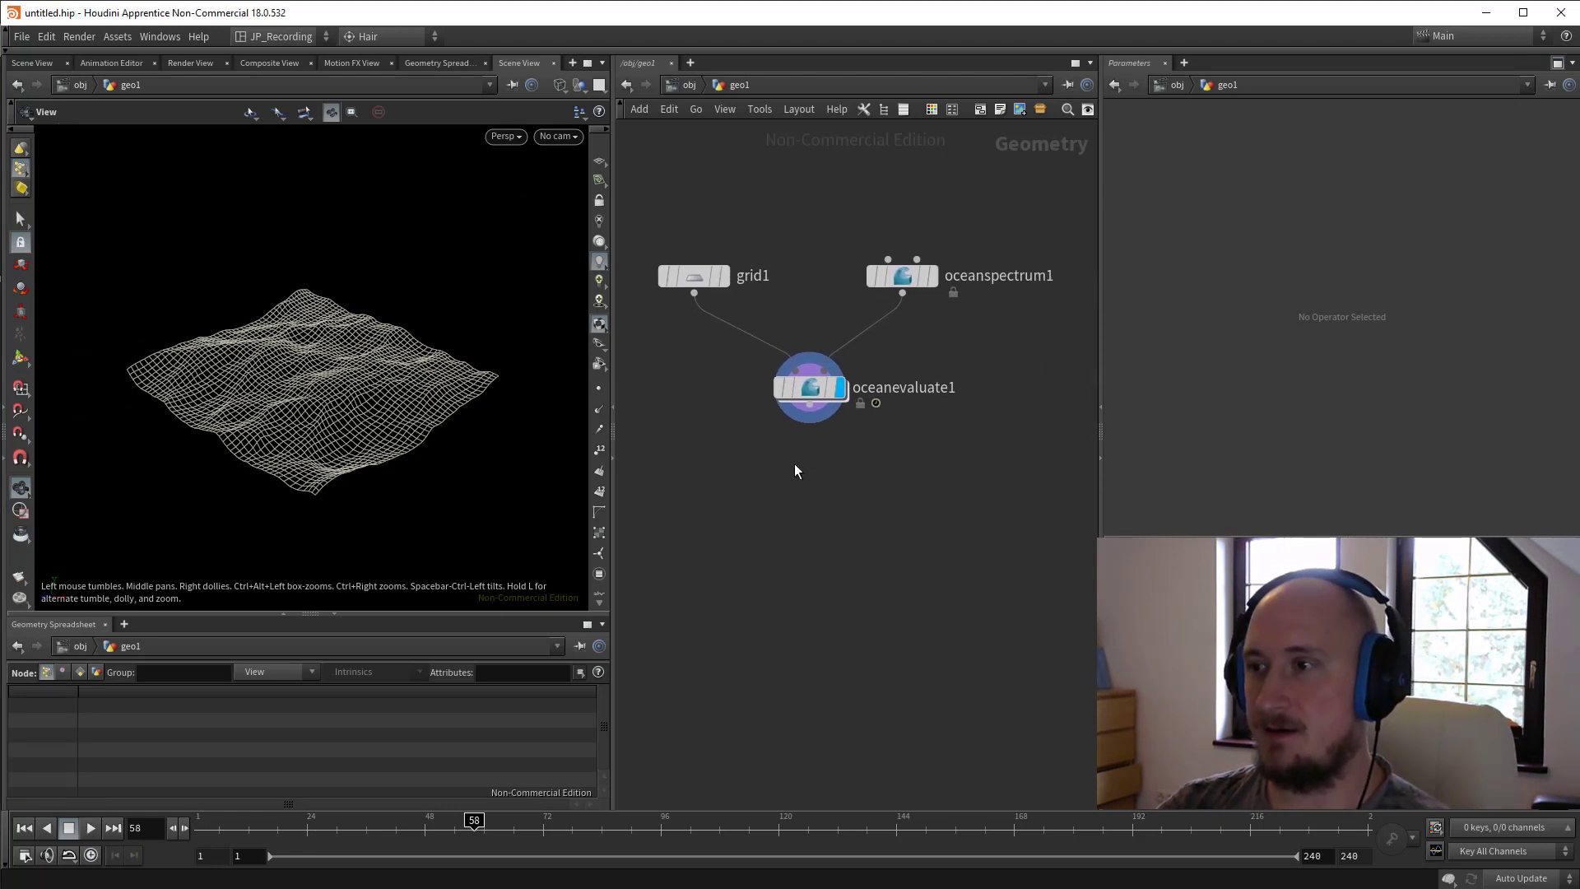
pyautogui.press('Tab')
pyautogui.press('Escape')
# Play the animation with oceanevaluate1 selected and return the timeline to frame 1.
pyautogui.click(871, 384)
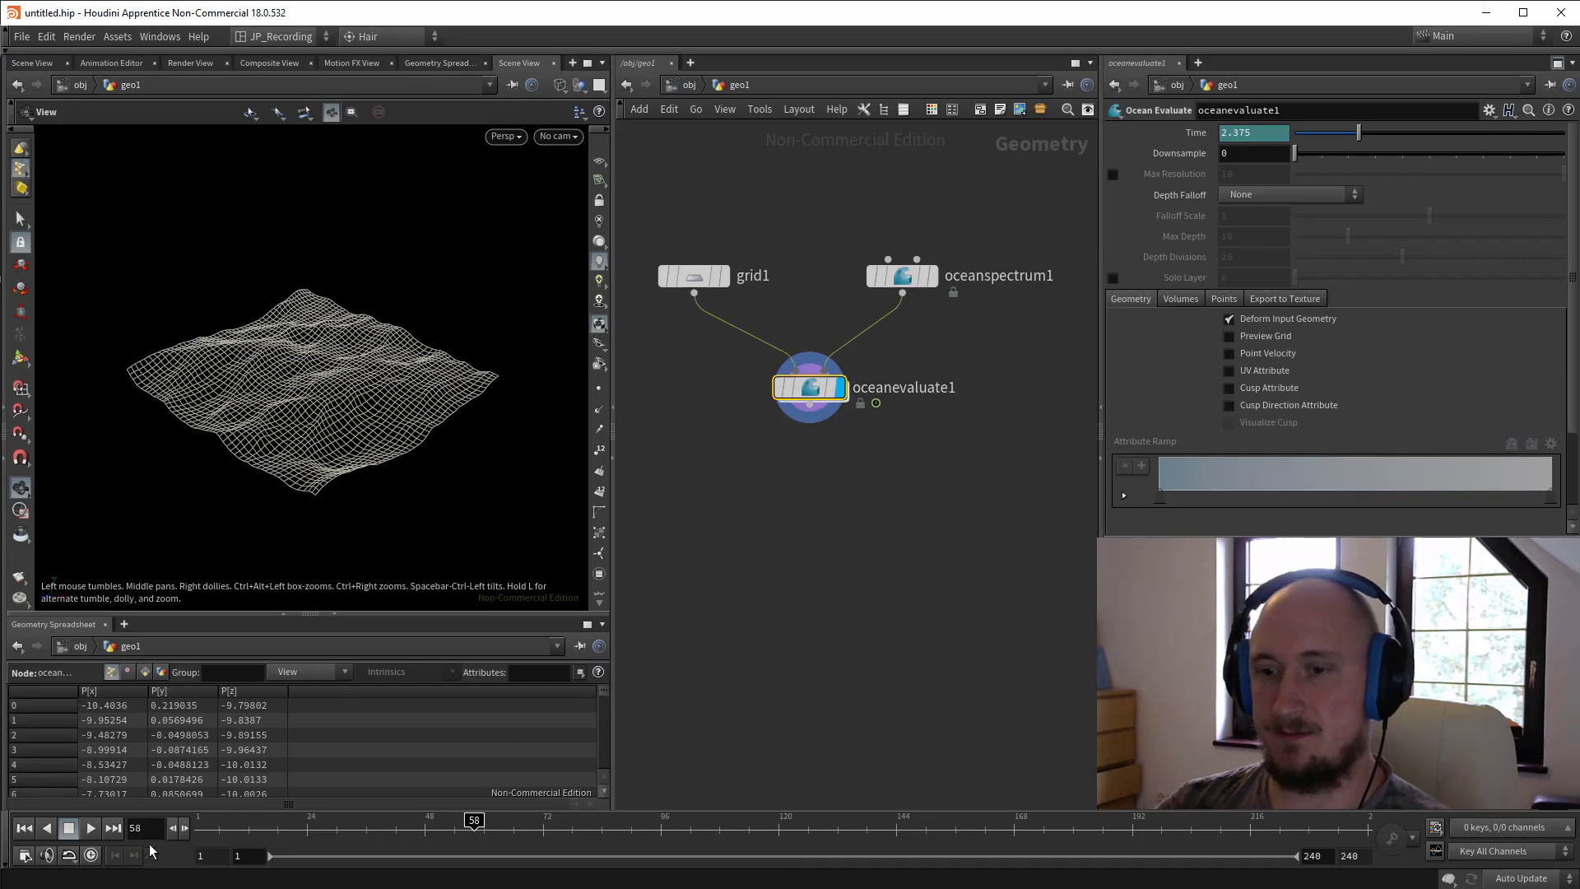
pyautogui.click(91, 829)
pyautogui.moveTo(275, 381); pyautogui.dragTo(330, 378, button='right')
pyautogui.moveTo(329, 824); pyautogui.dragTo(196, 823)
pyautogui.press('Tab')
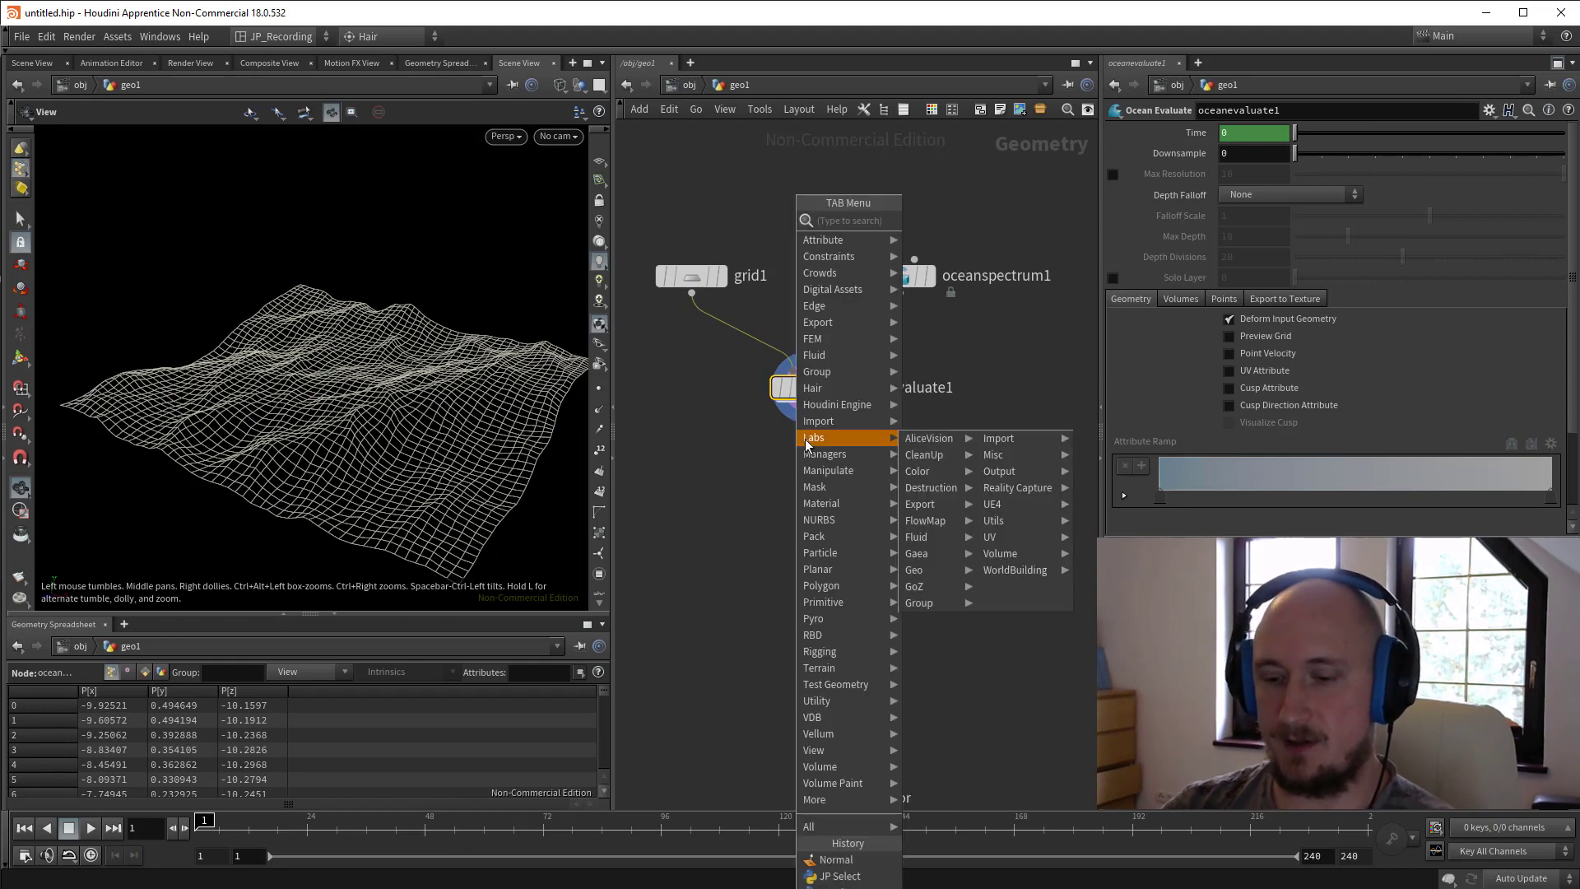
pyautogui.write('sub')
pyautogui.press('Return')
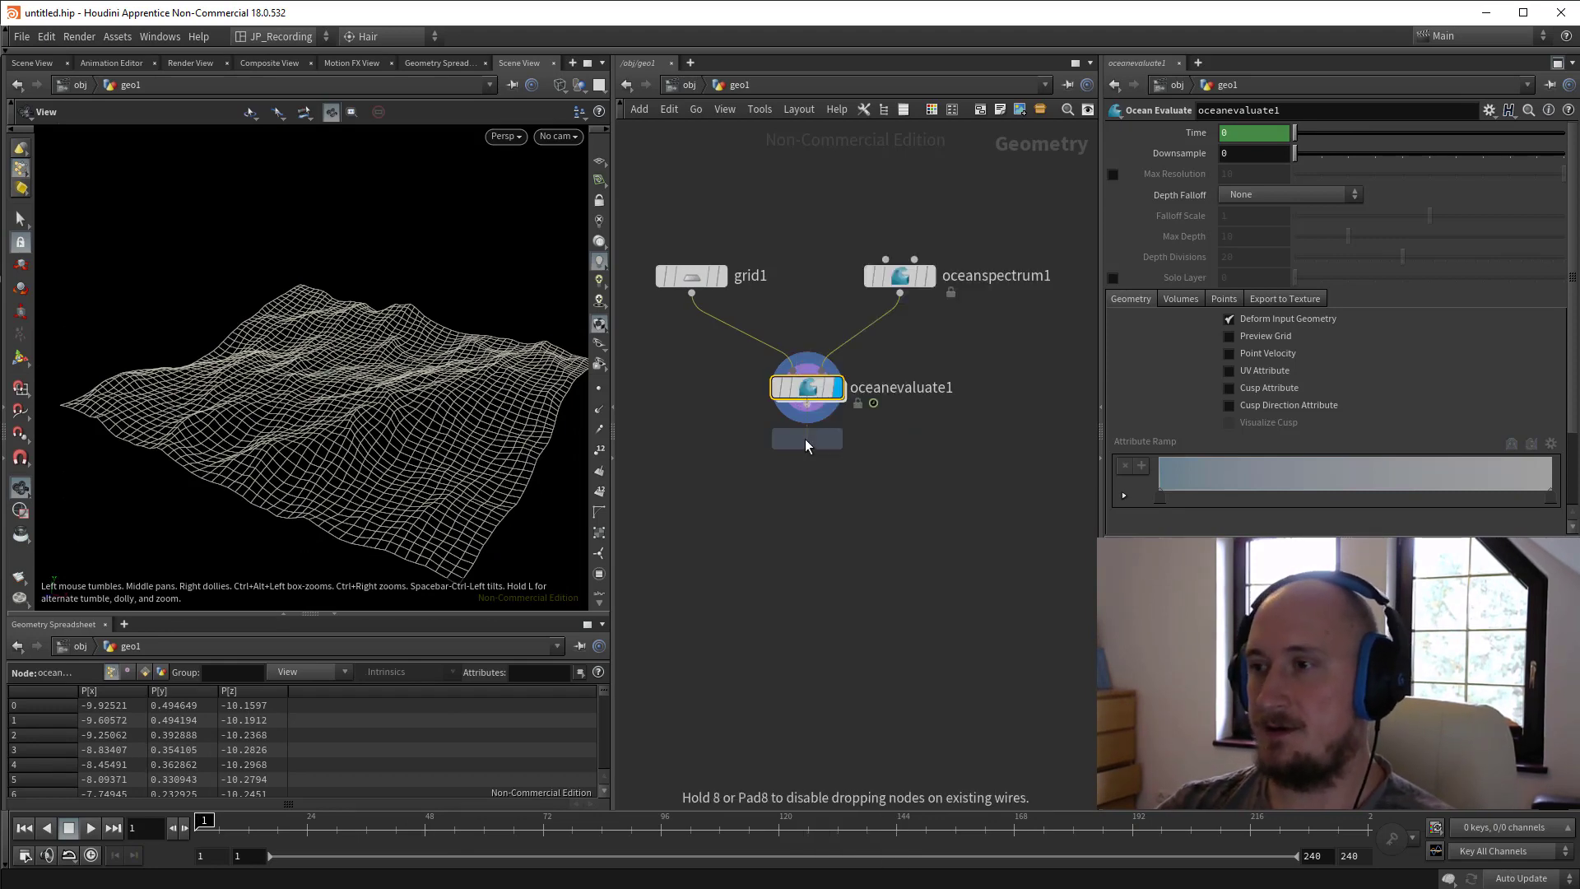
# Add a Subnetwork node below oceanevaluate1 and wire oceanevaluate1 into its first input.
pyautogui.press('Tab')
pyautogui.write('sub')
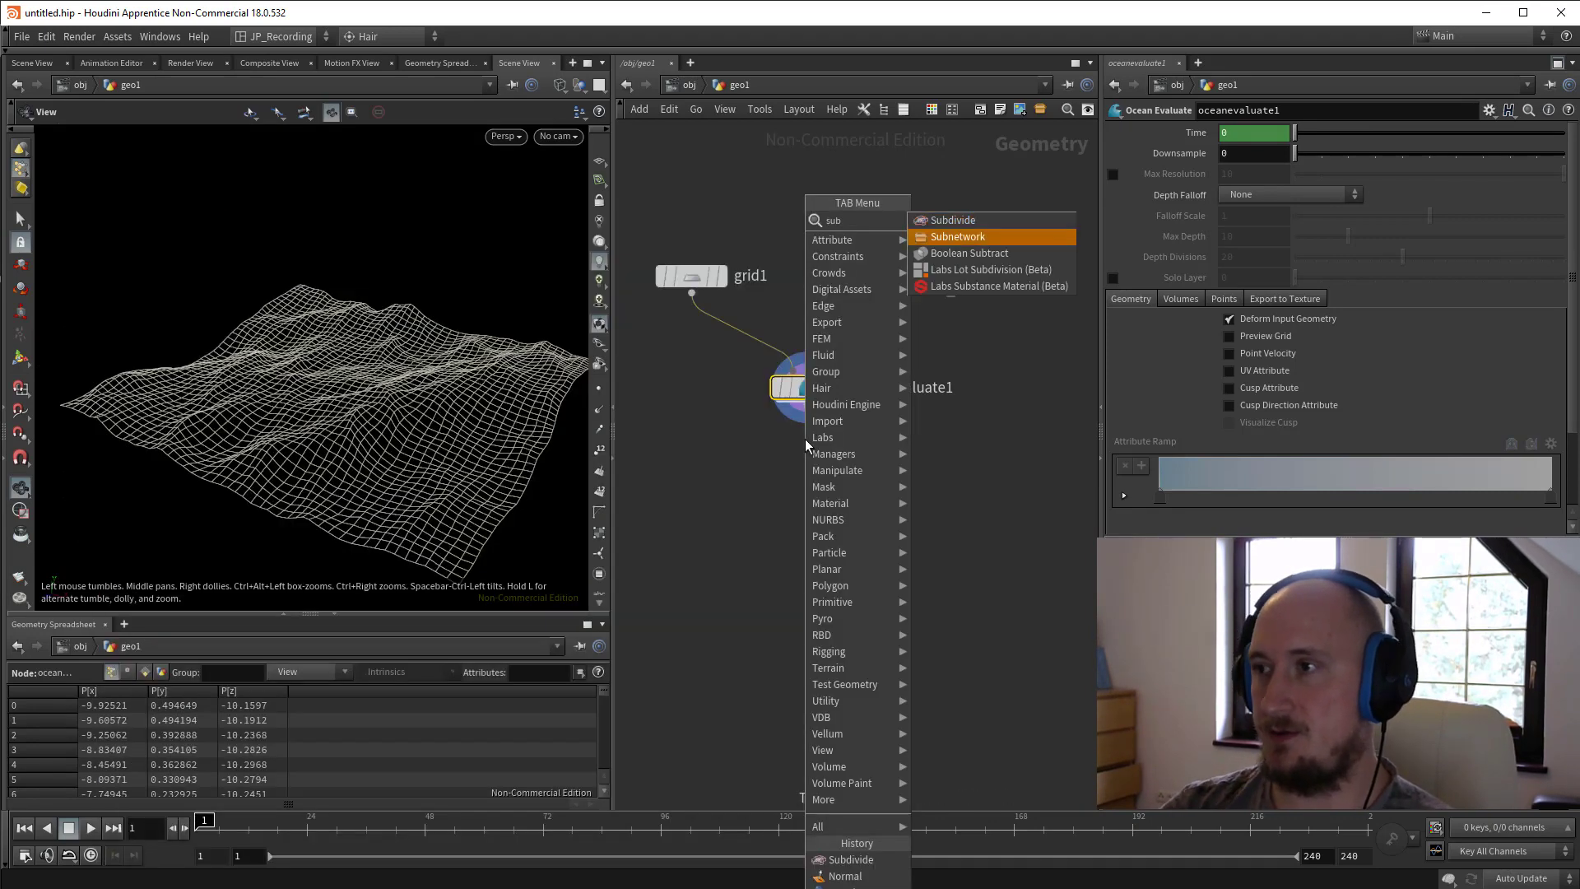
pyautogui.press('Return')
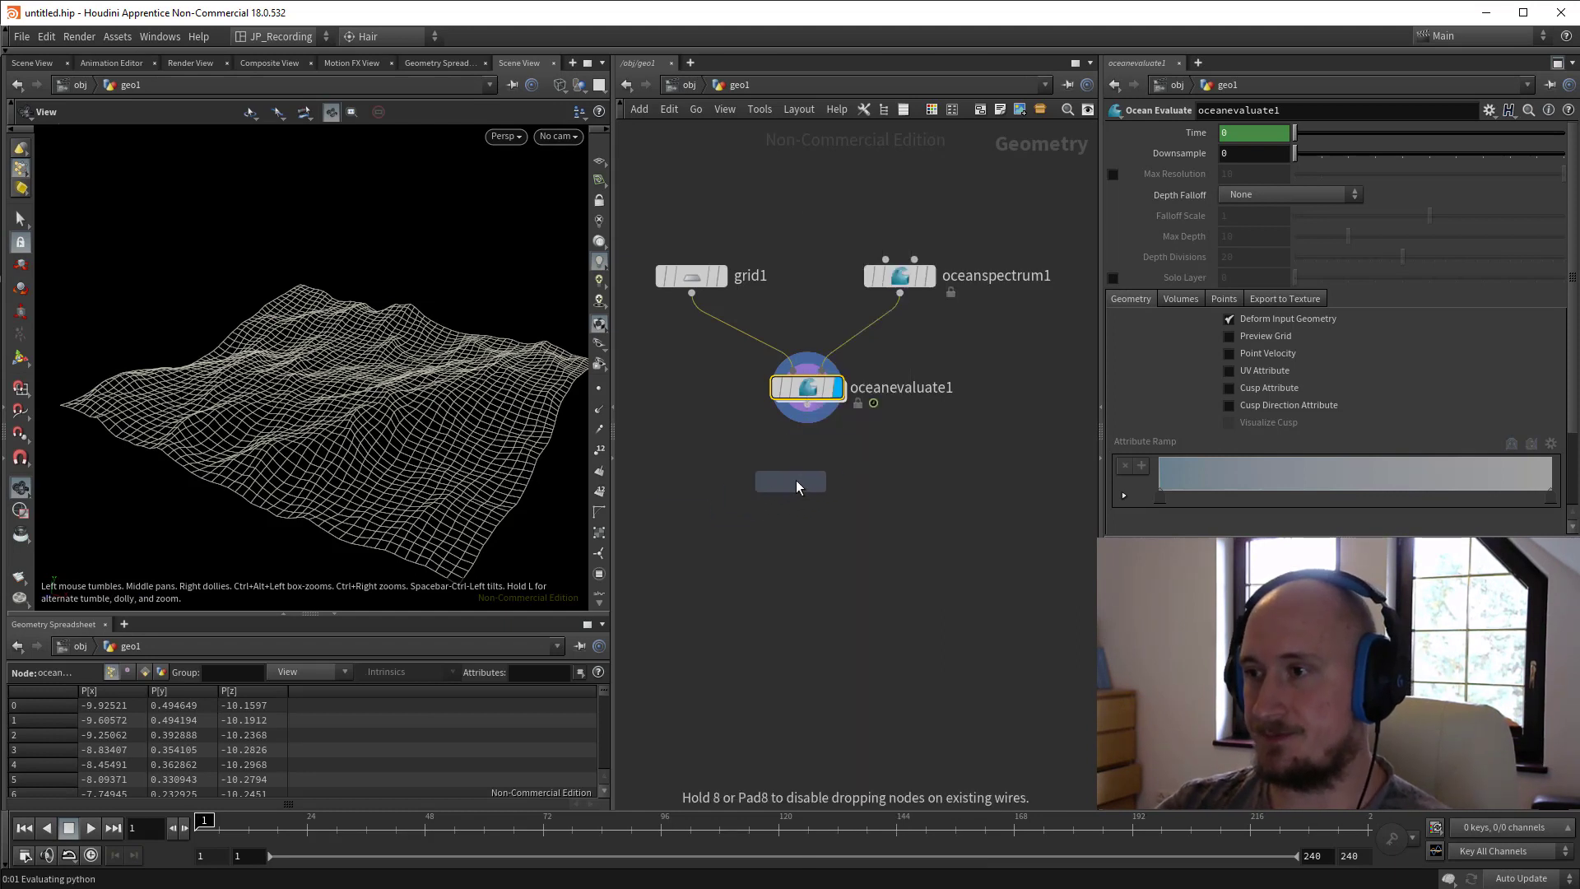
pyautogui.click(825, 518)
# Inside the subnetwork, add a Blast node connected to Sub-Network Input #1.
pyautogui.press('a')
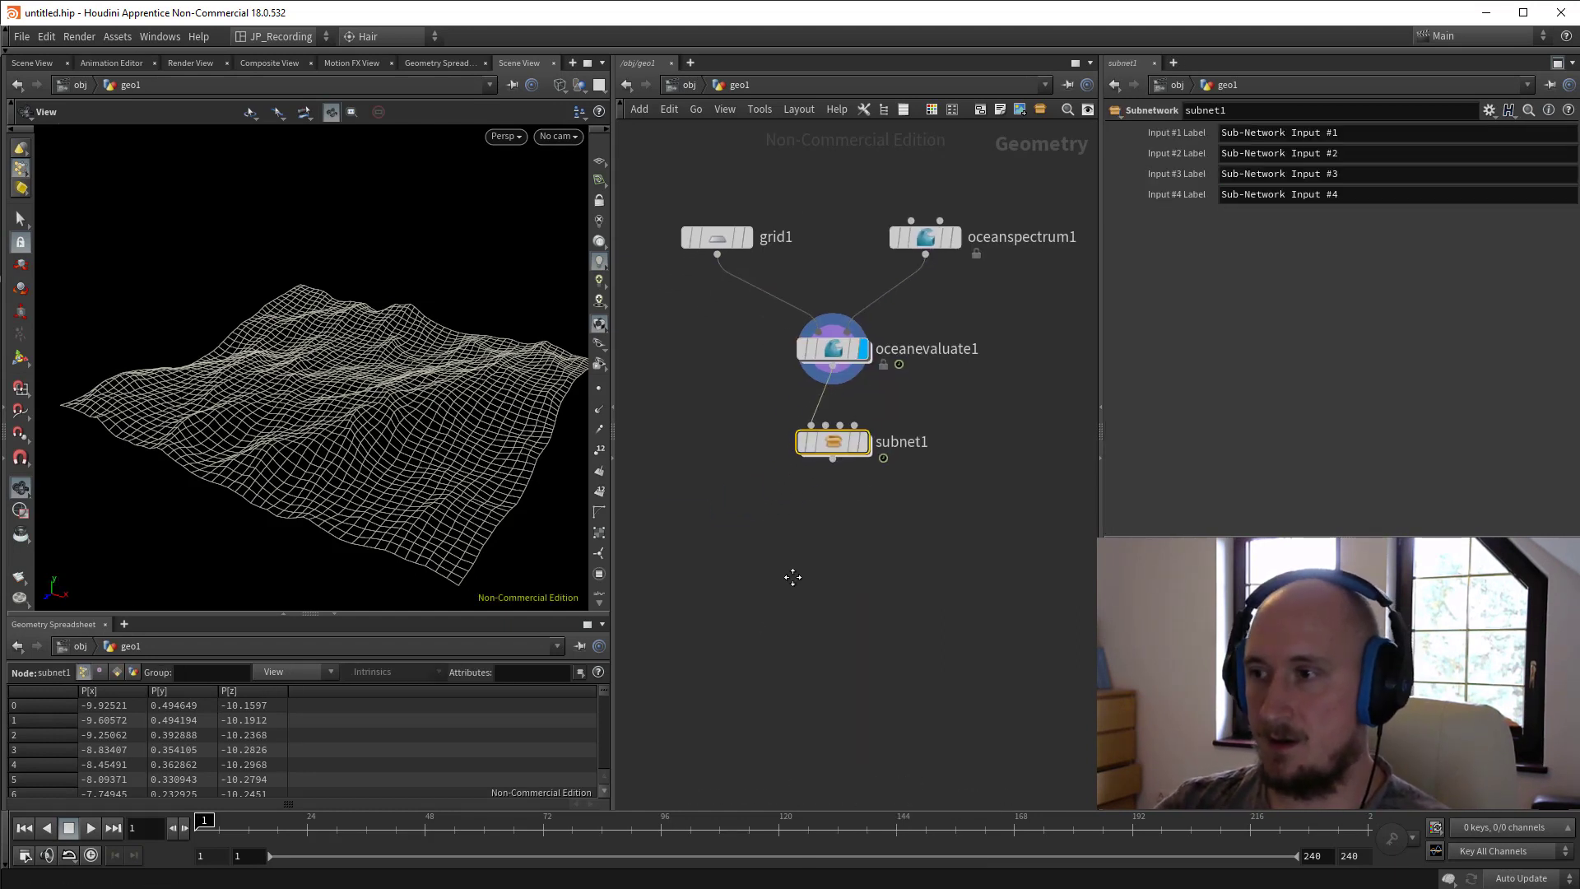
pyautogui.press('Tab')
pyautogui.write('b')
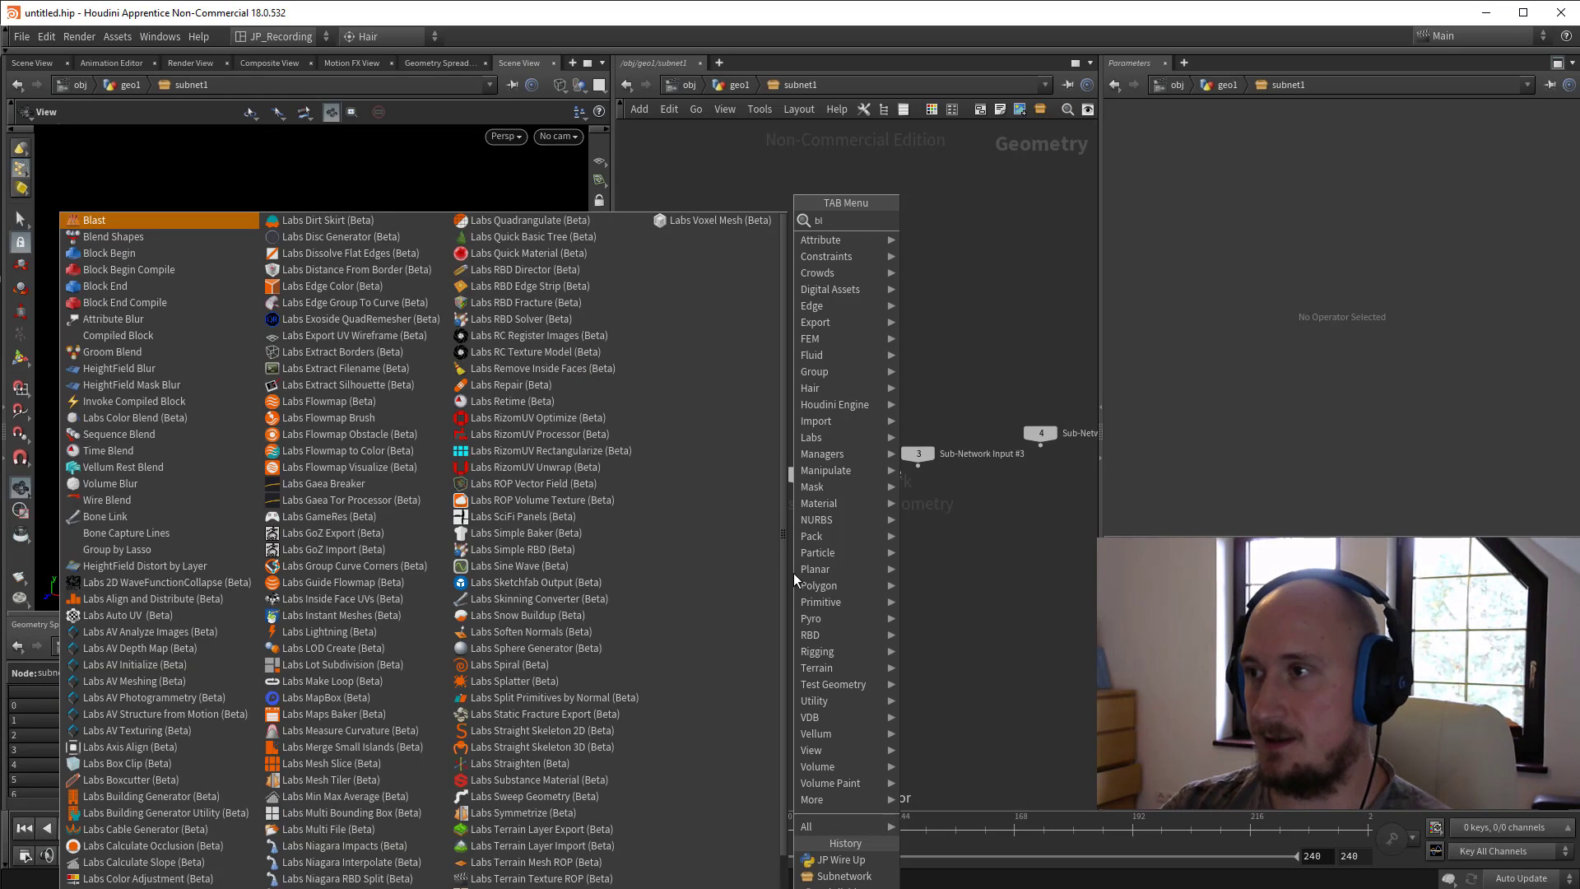
pyautogui.press('Return')
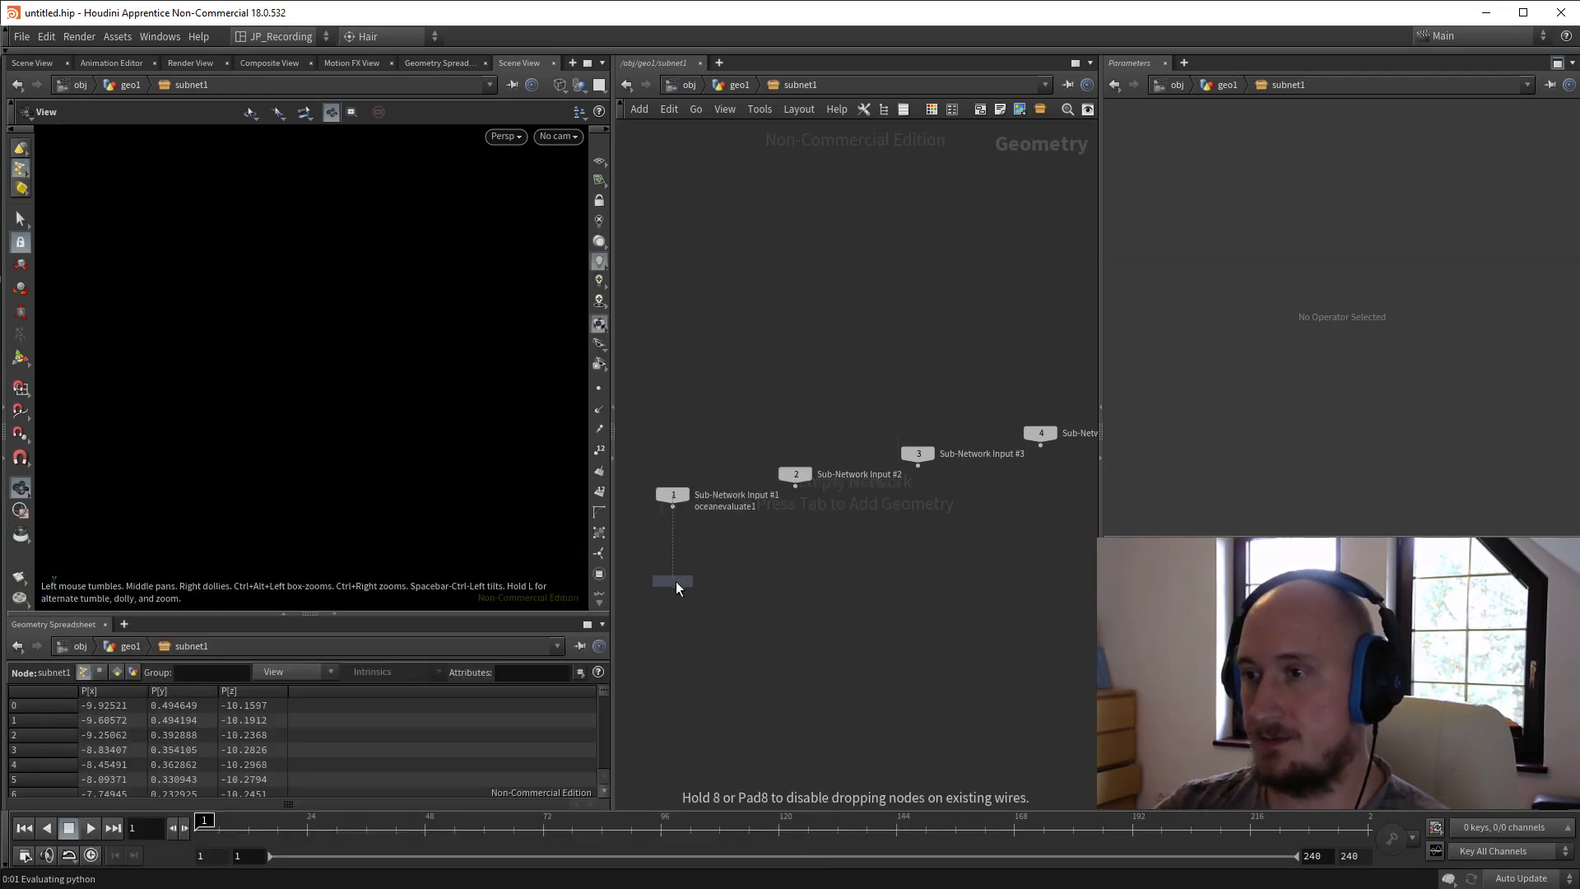
pyautogui.click(677, 586)
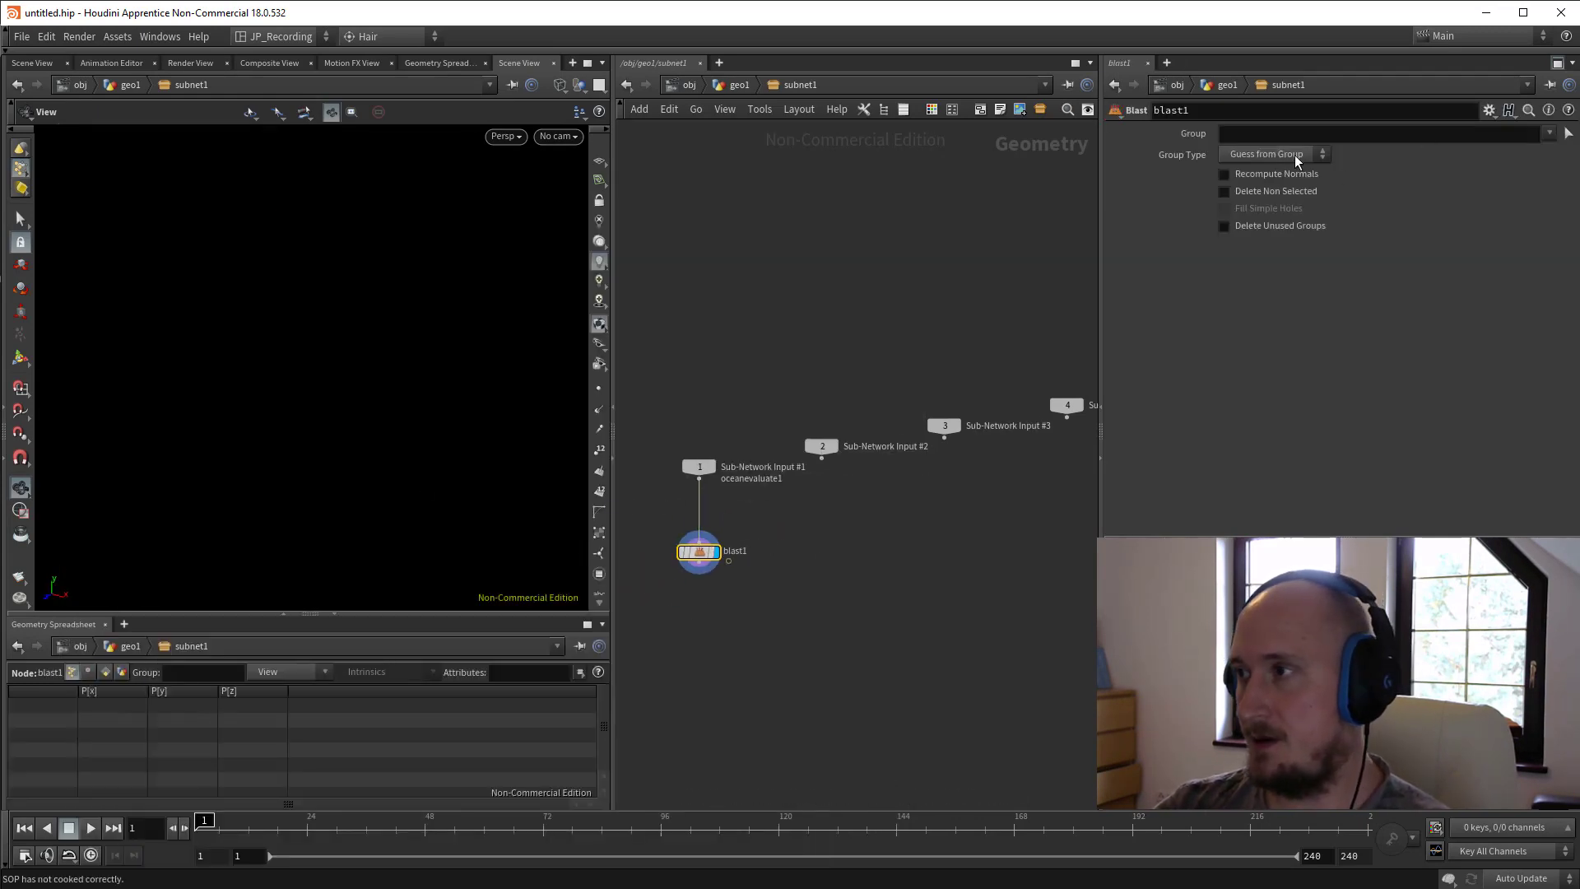
# Set the Blast node's group type to Primitives, enable Delete Non Selected, and return to the geo1 level.
pyautogui.click(1257, 235)
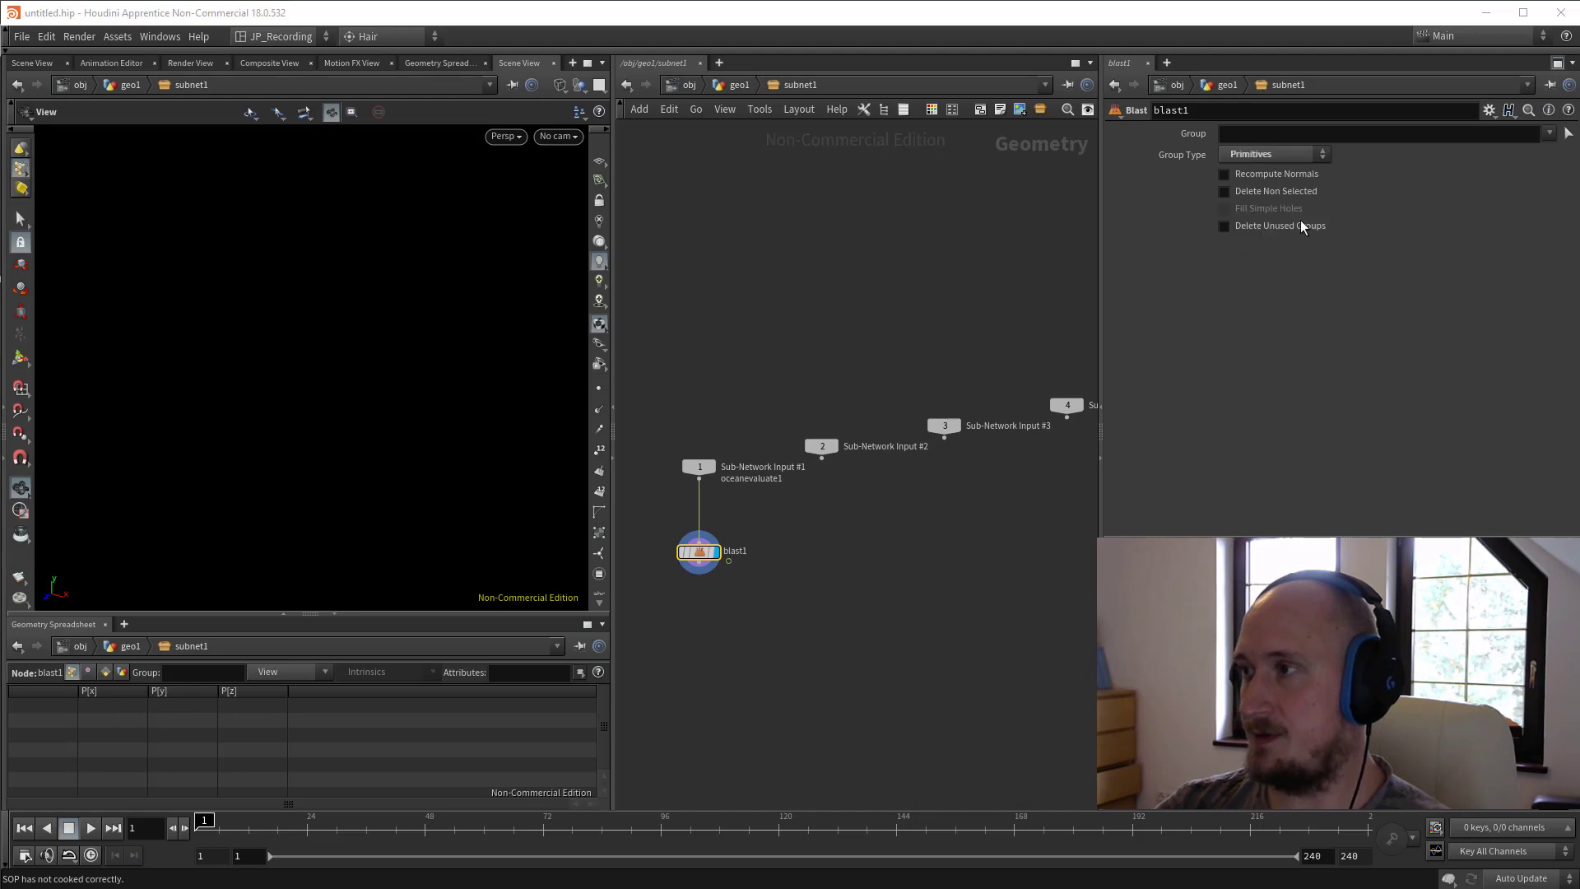
pyautogui.click(1263, 187)
pyautogui.press('u')
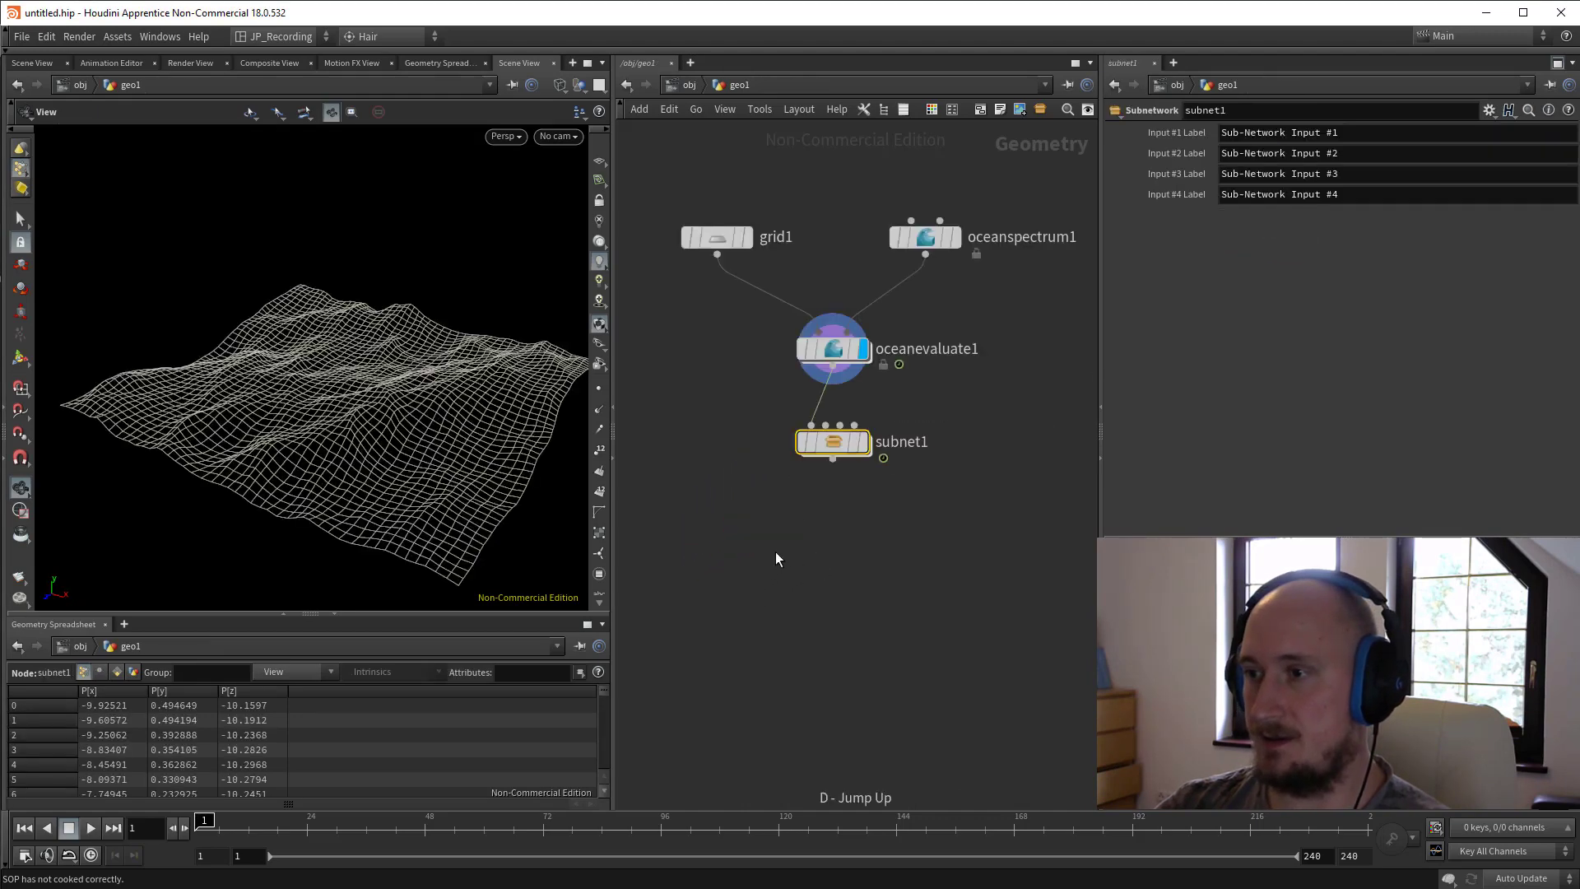
# Create a new digital asset from subnet1 with the operator name and label HANDLE.
pyautogui.rightClick(831, 440)
pyautogui.click(868, 693)
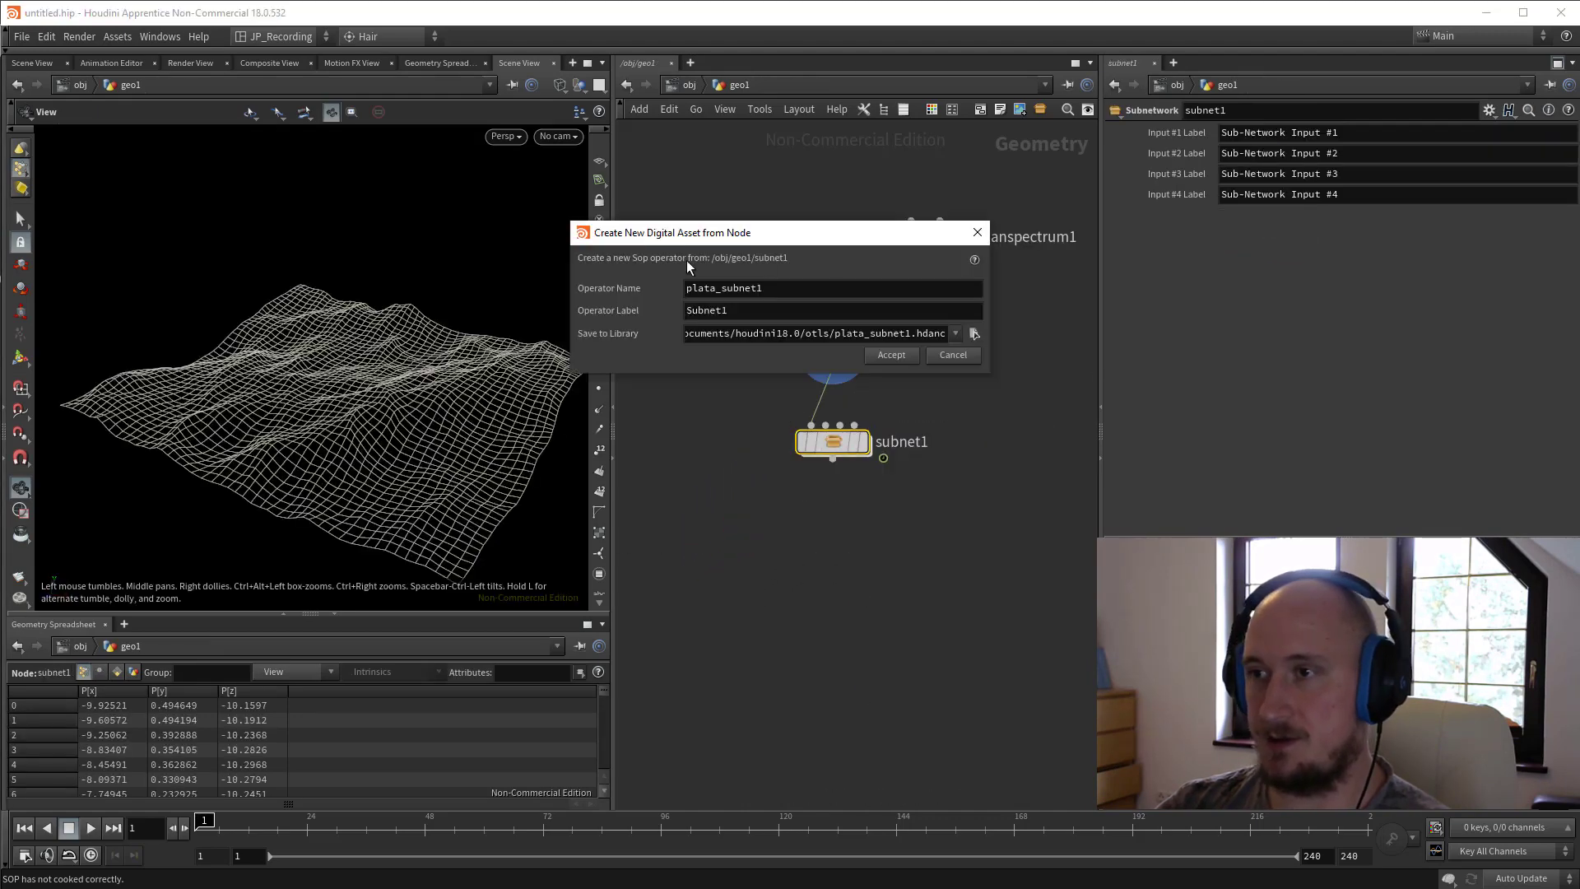
pyautogui.doubleClick(761, 288)
pyautogui.write('HANDLE')
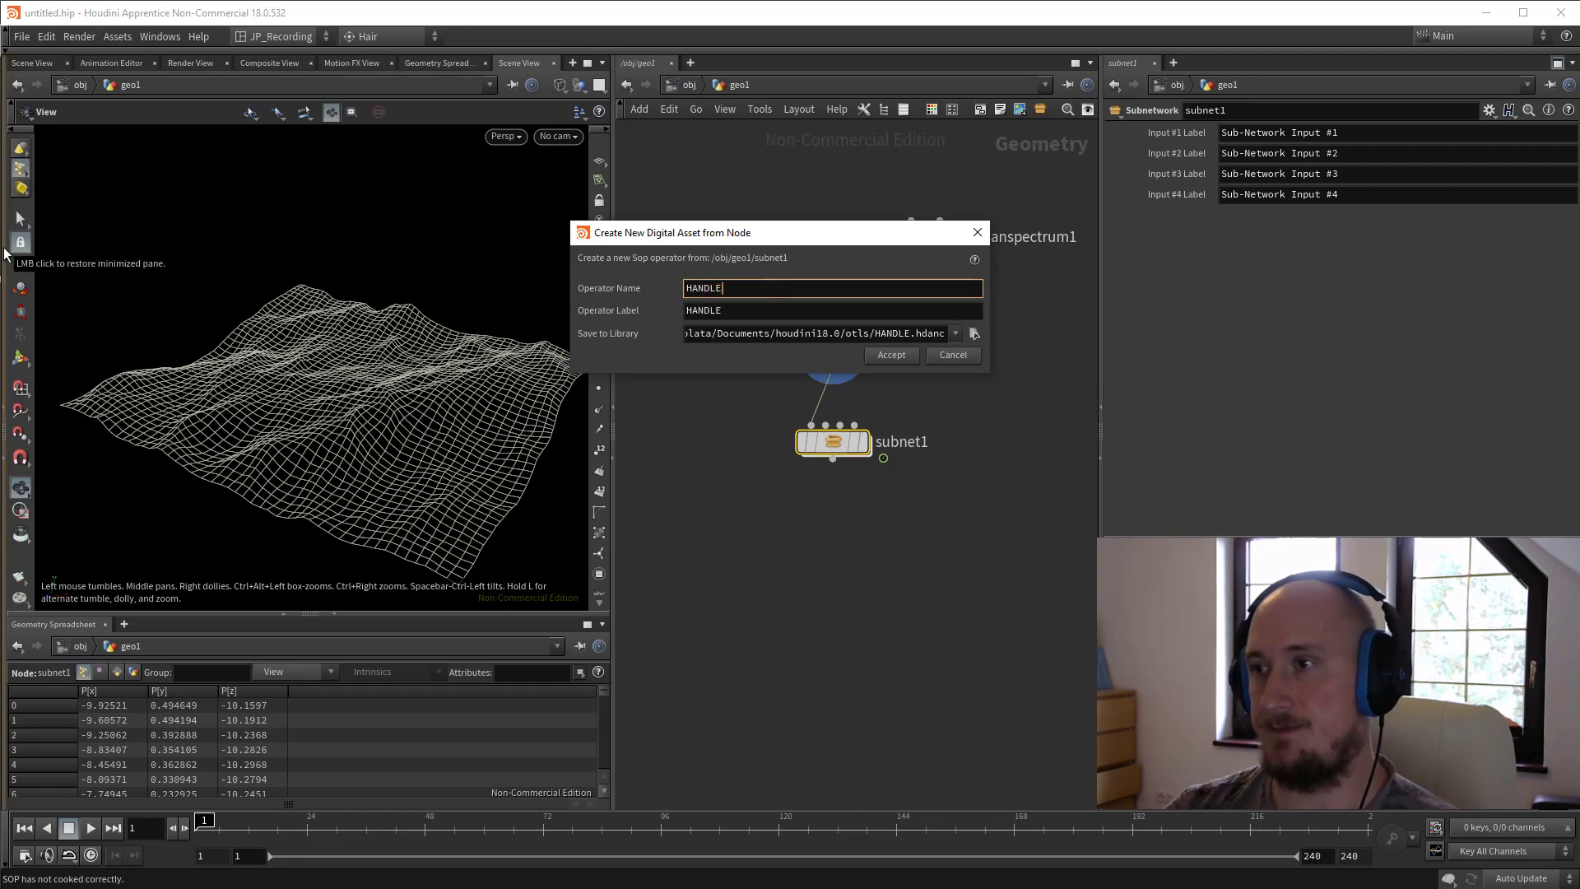
pyautogui.click(886, 350)
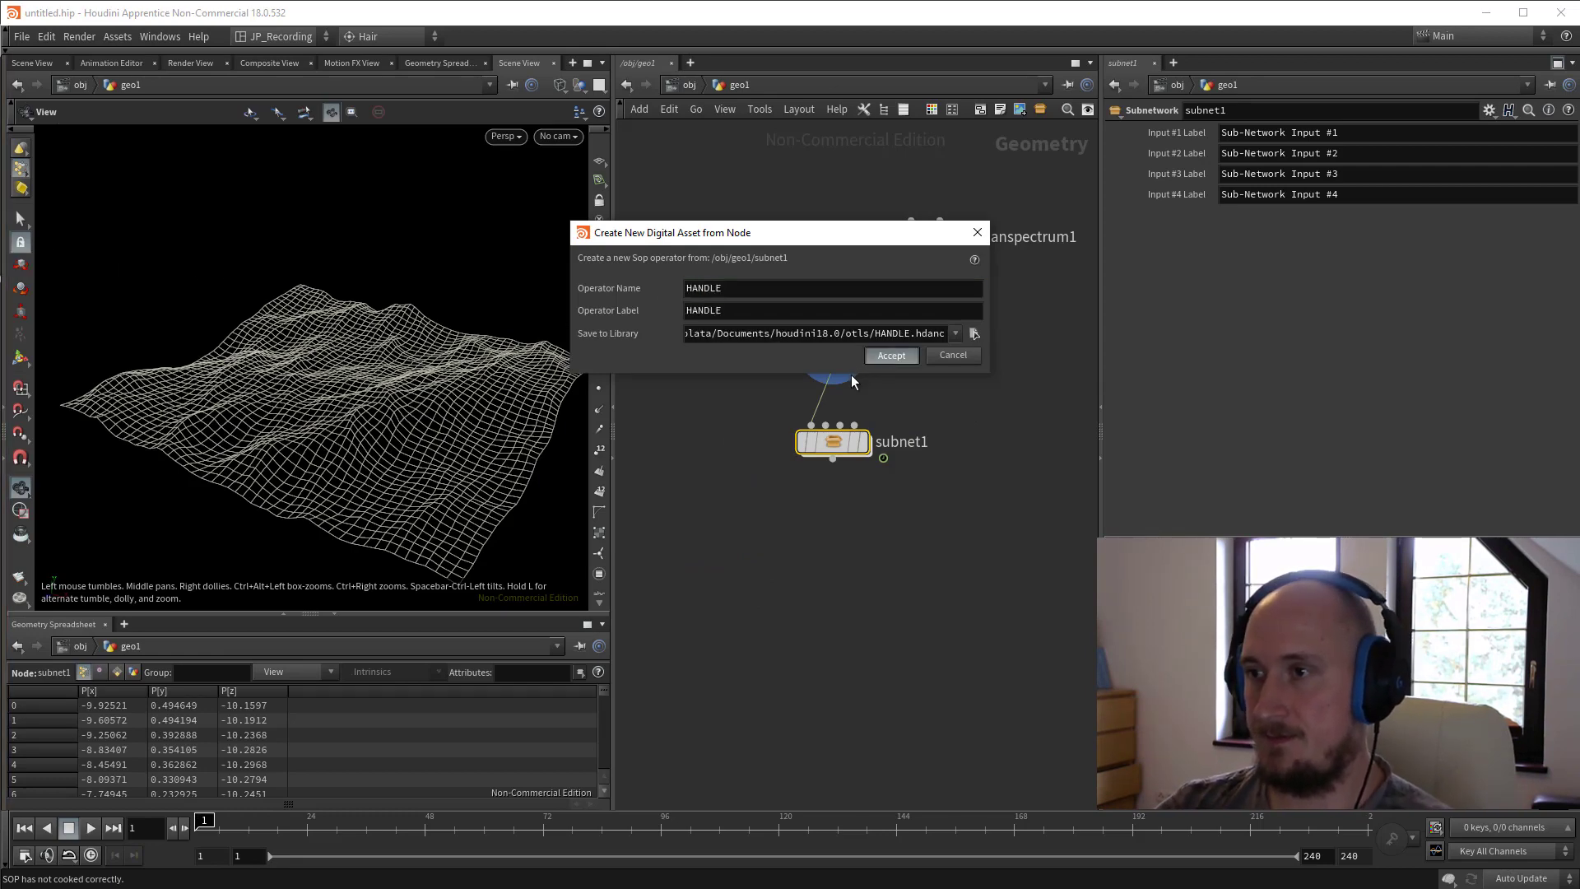
pyautogui.press('Return')
# Export the inner Blast node's Group and Group Type parameters to the HANDLE asset's type properties.
pyautogui.moveTo(811, 165); pyautogui.dragTo(119, 302)
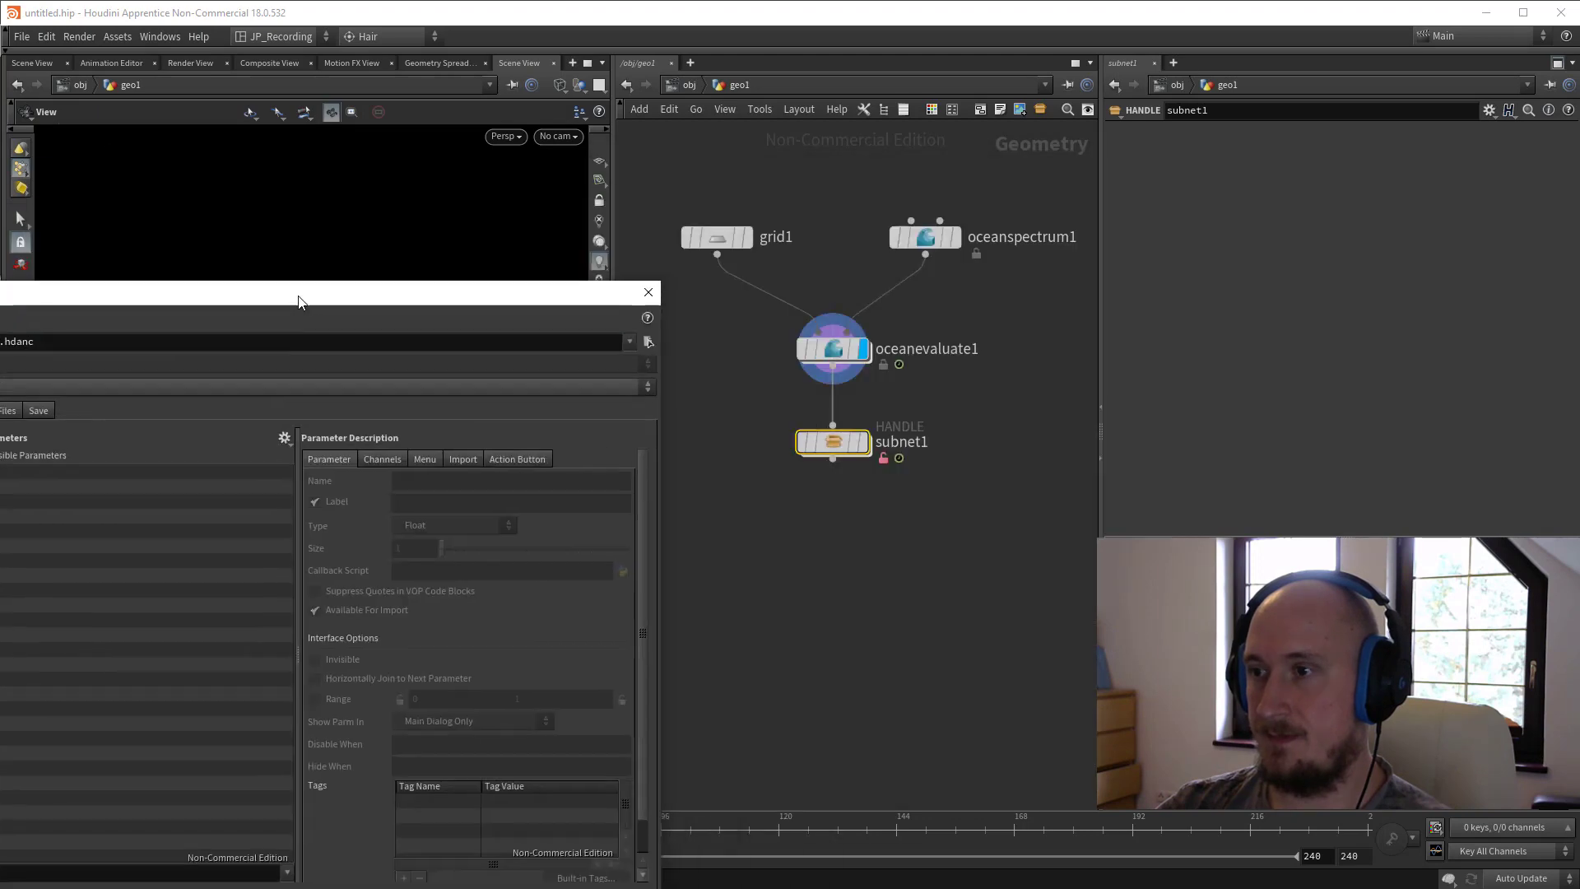
pyautogui.press('a')
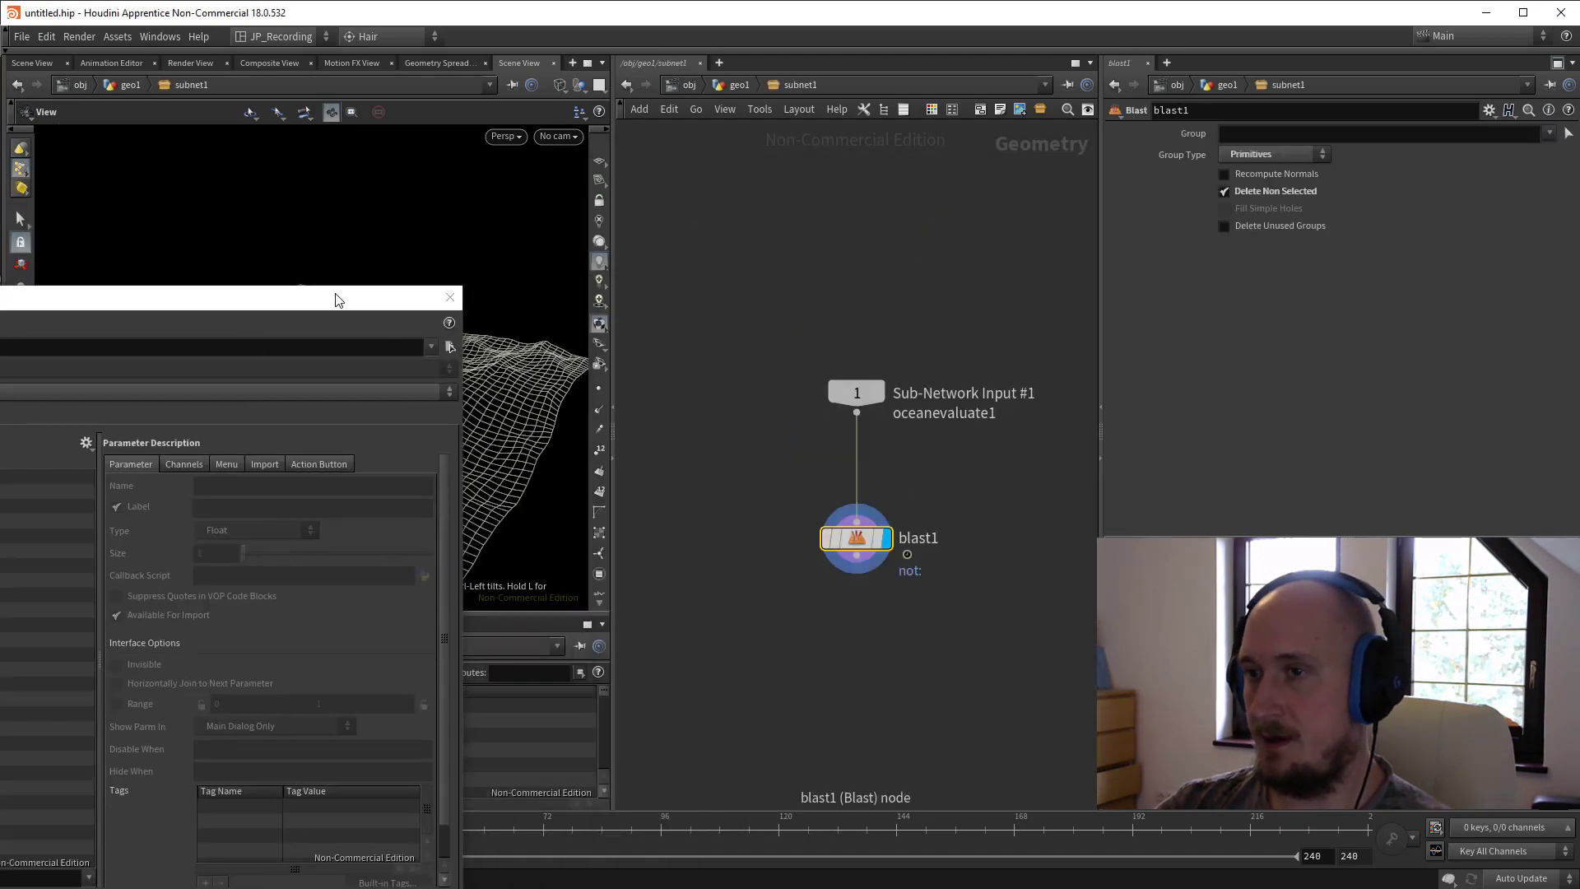
pyautogui.moveTo(335, 299); pyautogui.dragTo(456, 225)
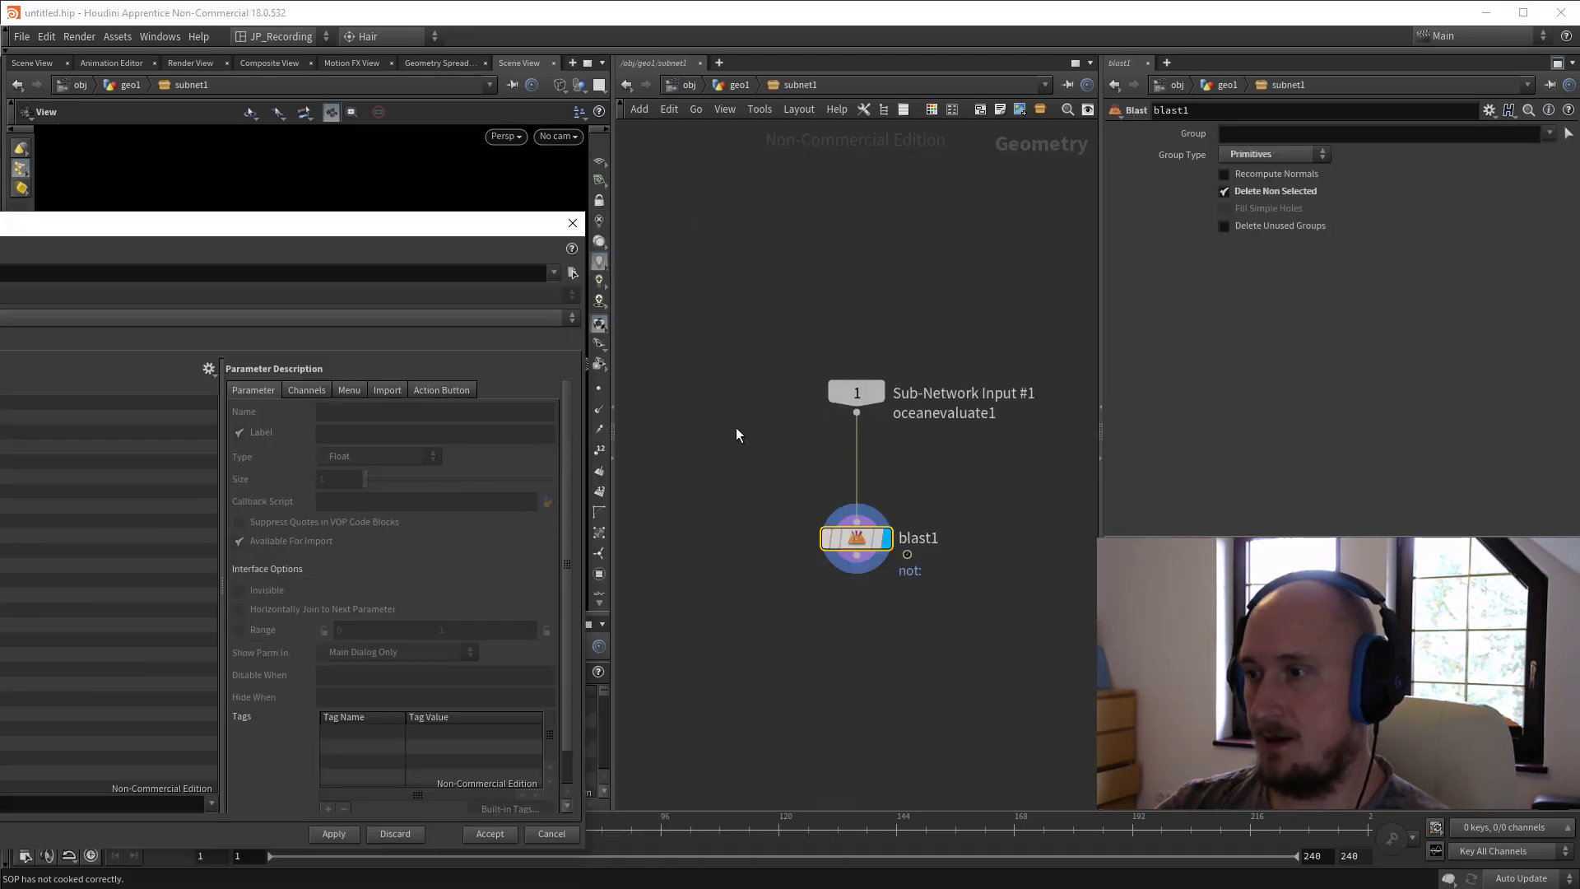
pyautogui.rightClick(1194, 133)
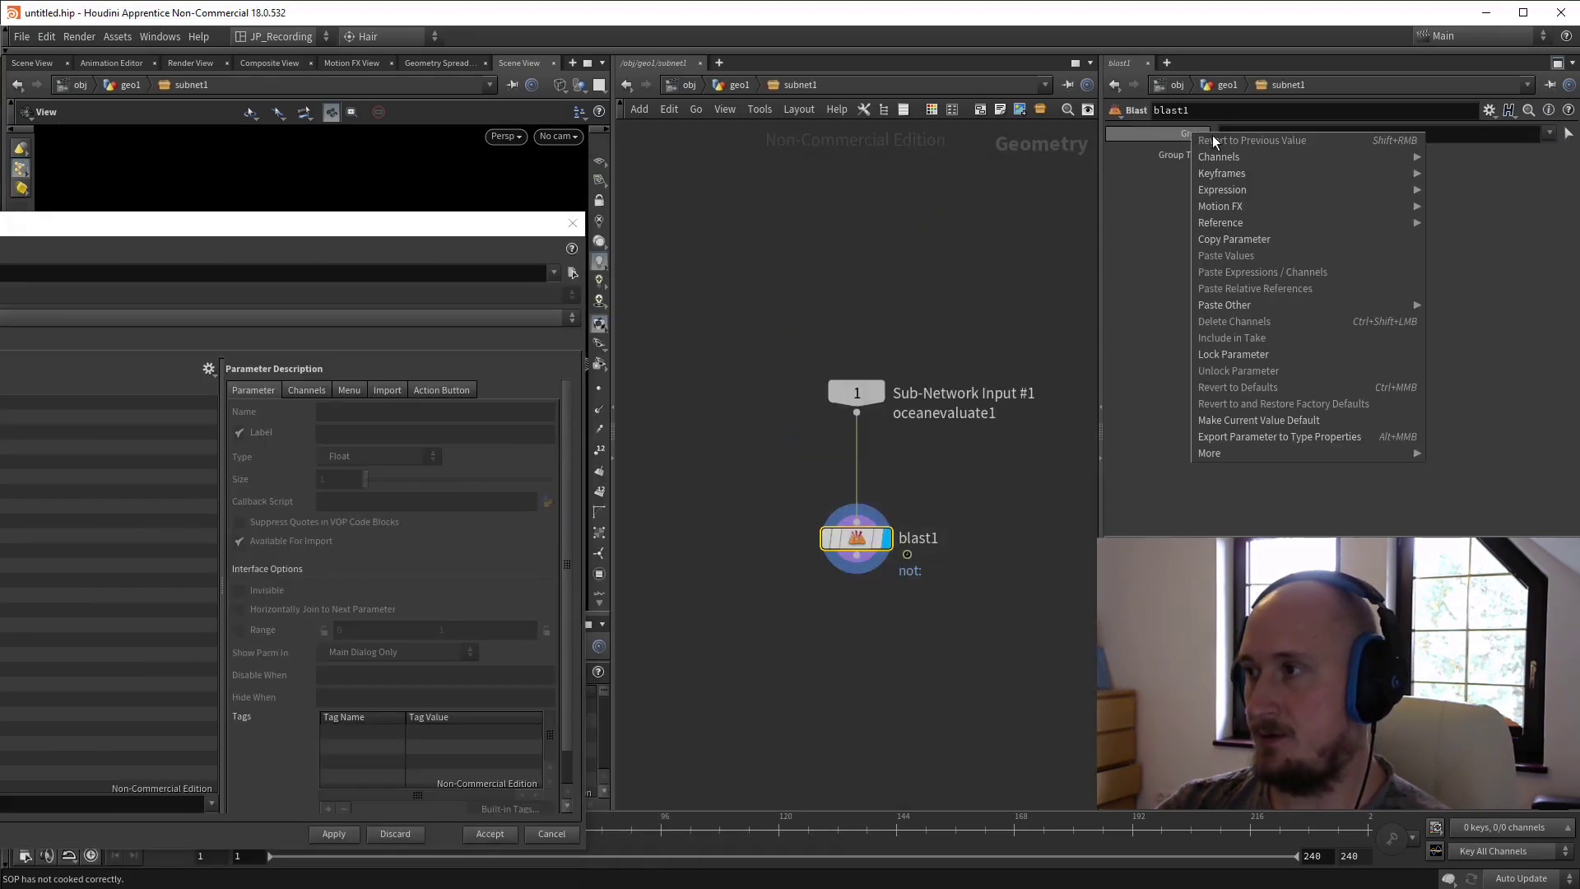
pyautogui.click(1221, 442)
pyautogui.rightClick(1174, 160)
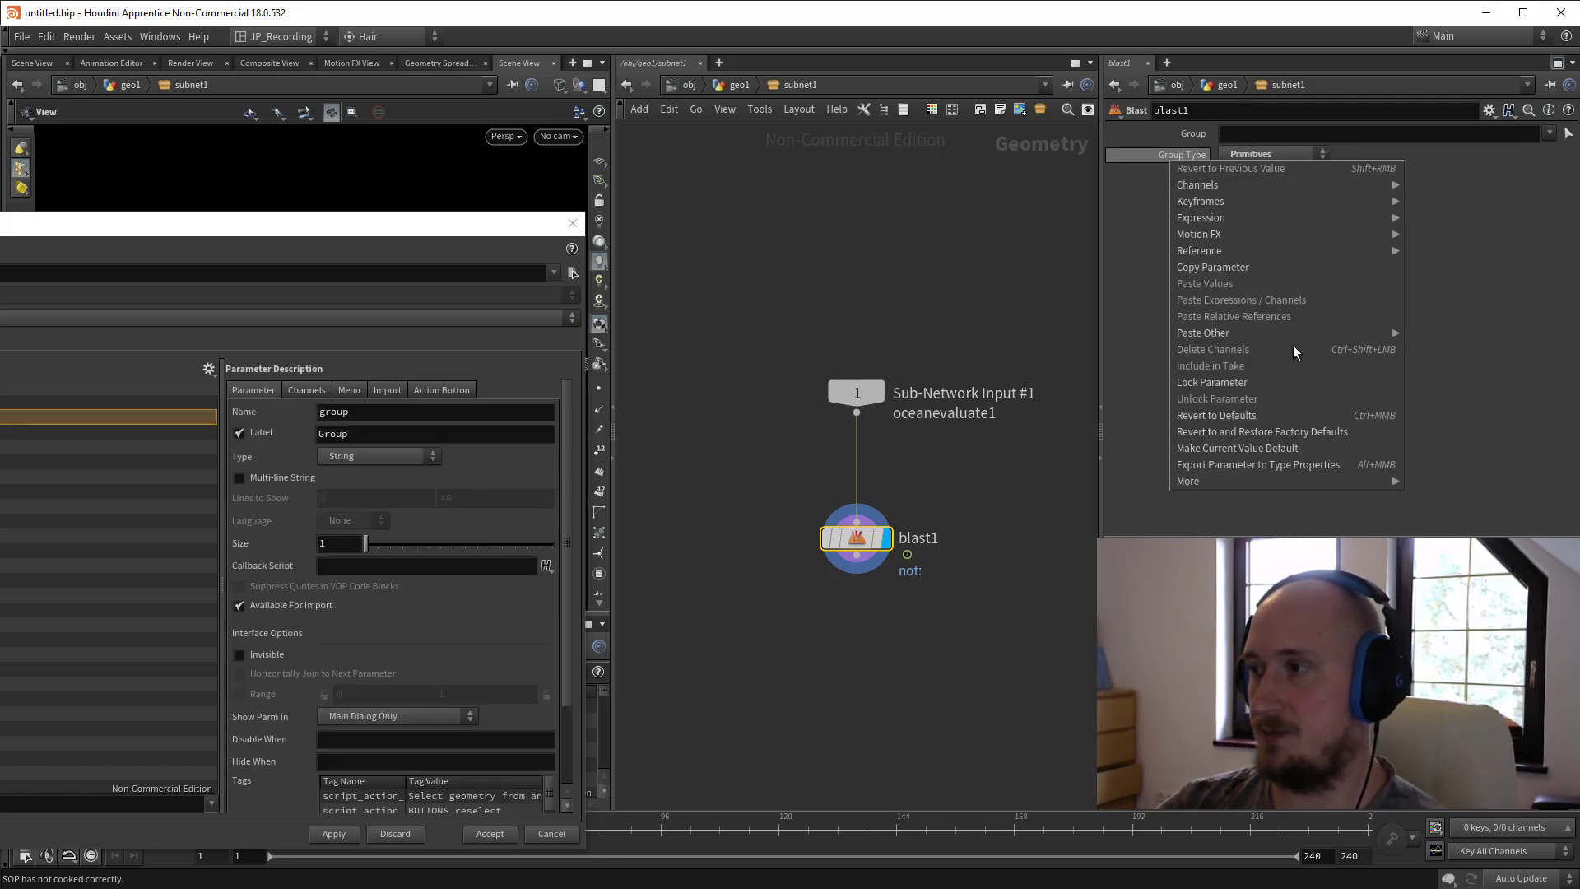
pyautogui.click(1245, 466)
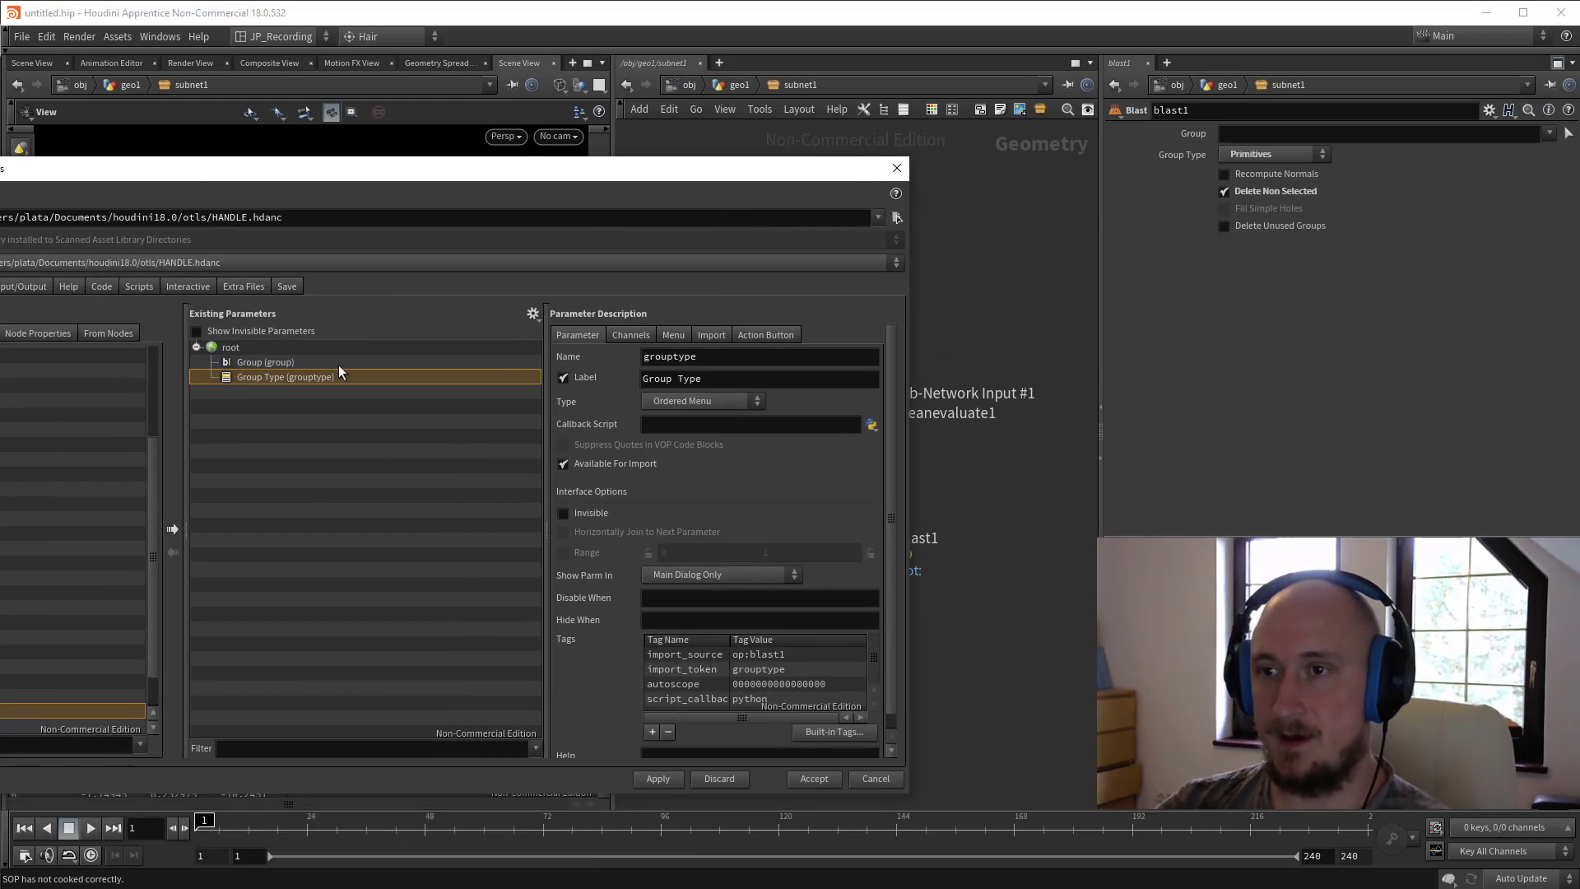
# Make the asset's Group Type parameter invisible, accept the type properties, and return to the geo1 level.
pyautogui.click(576, 512)
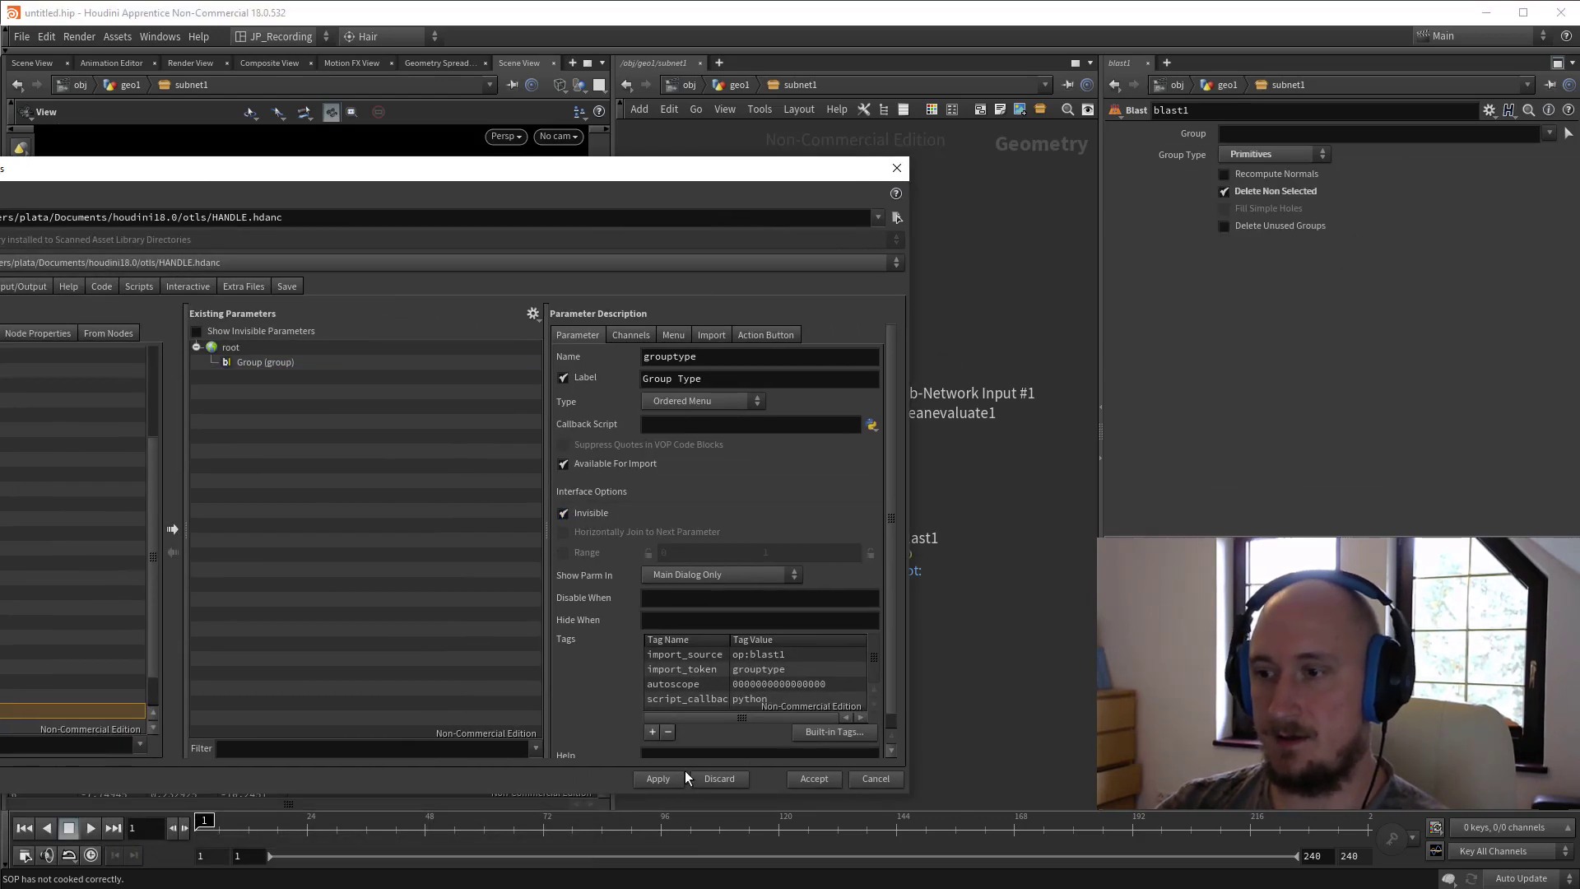
pyautogui.click(659, 778)
pyautogui.click(819, 780)
pyautogui.press('u')
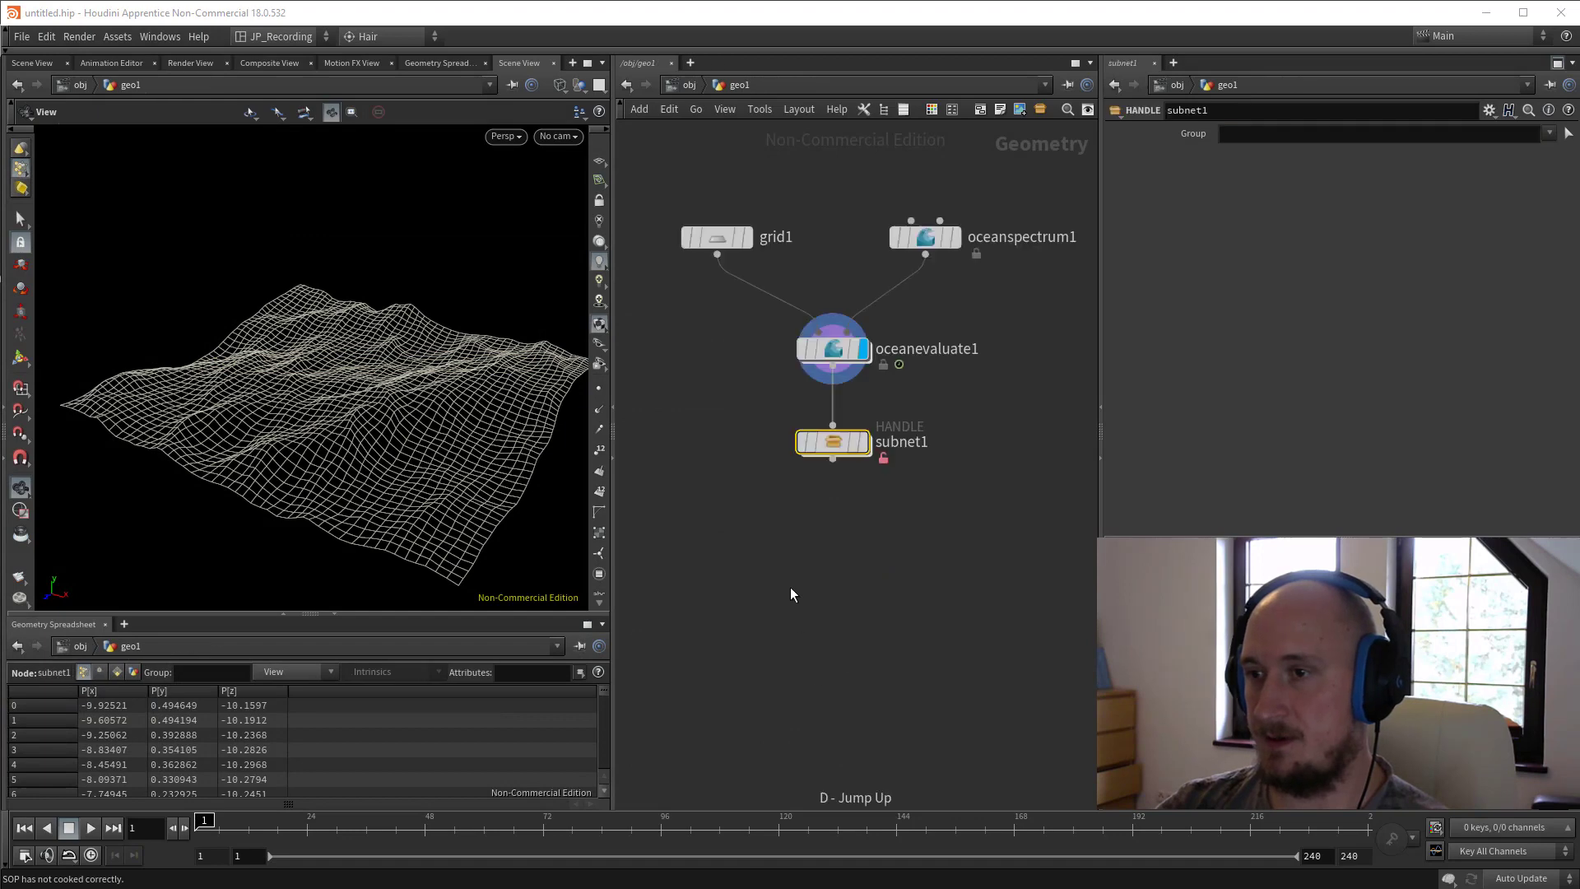
# Display the HANDLE node and pick ocean primitive 1412 for its Group parameter.
pyautogui.press('r')
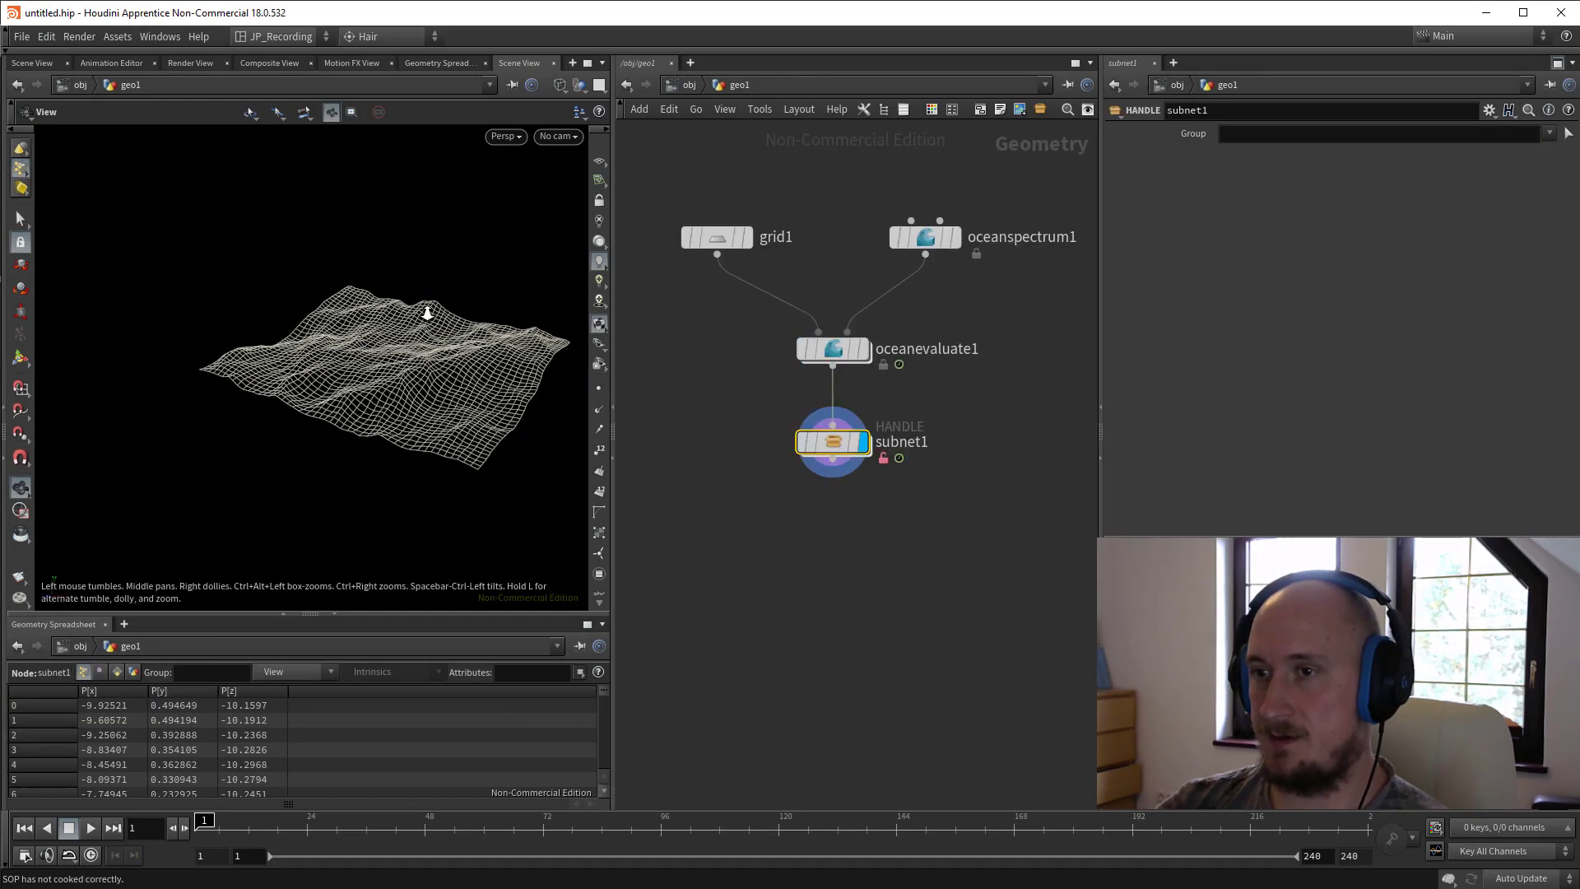
pyautogui.click(1568, 134)
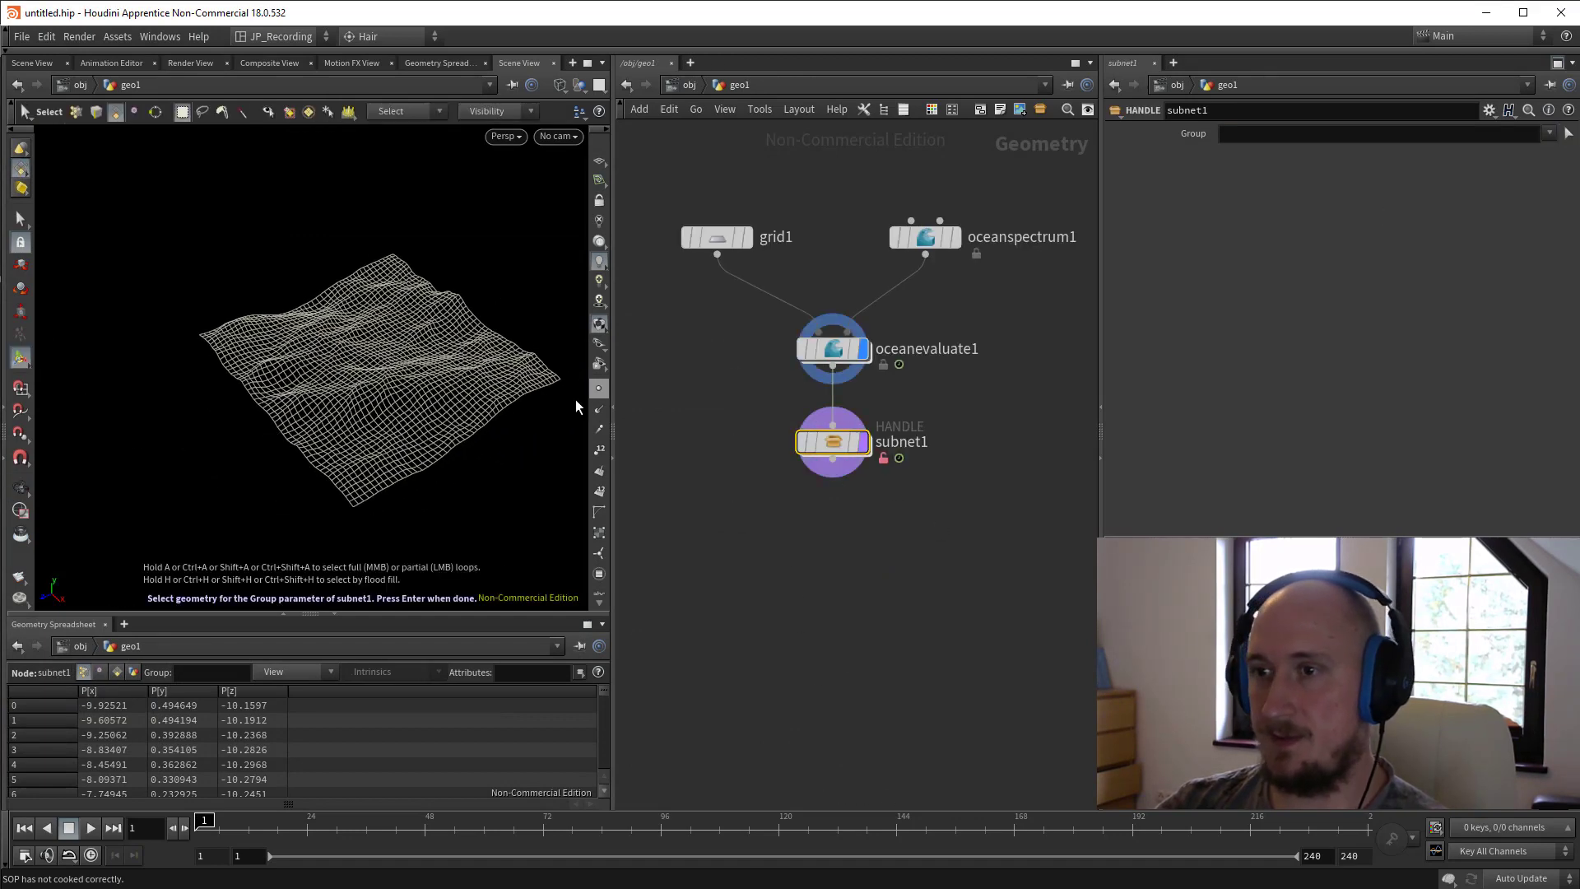
pyautogui.click(417, 424)
pyautogui.press('Return')
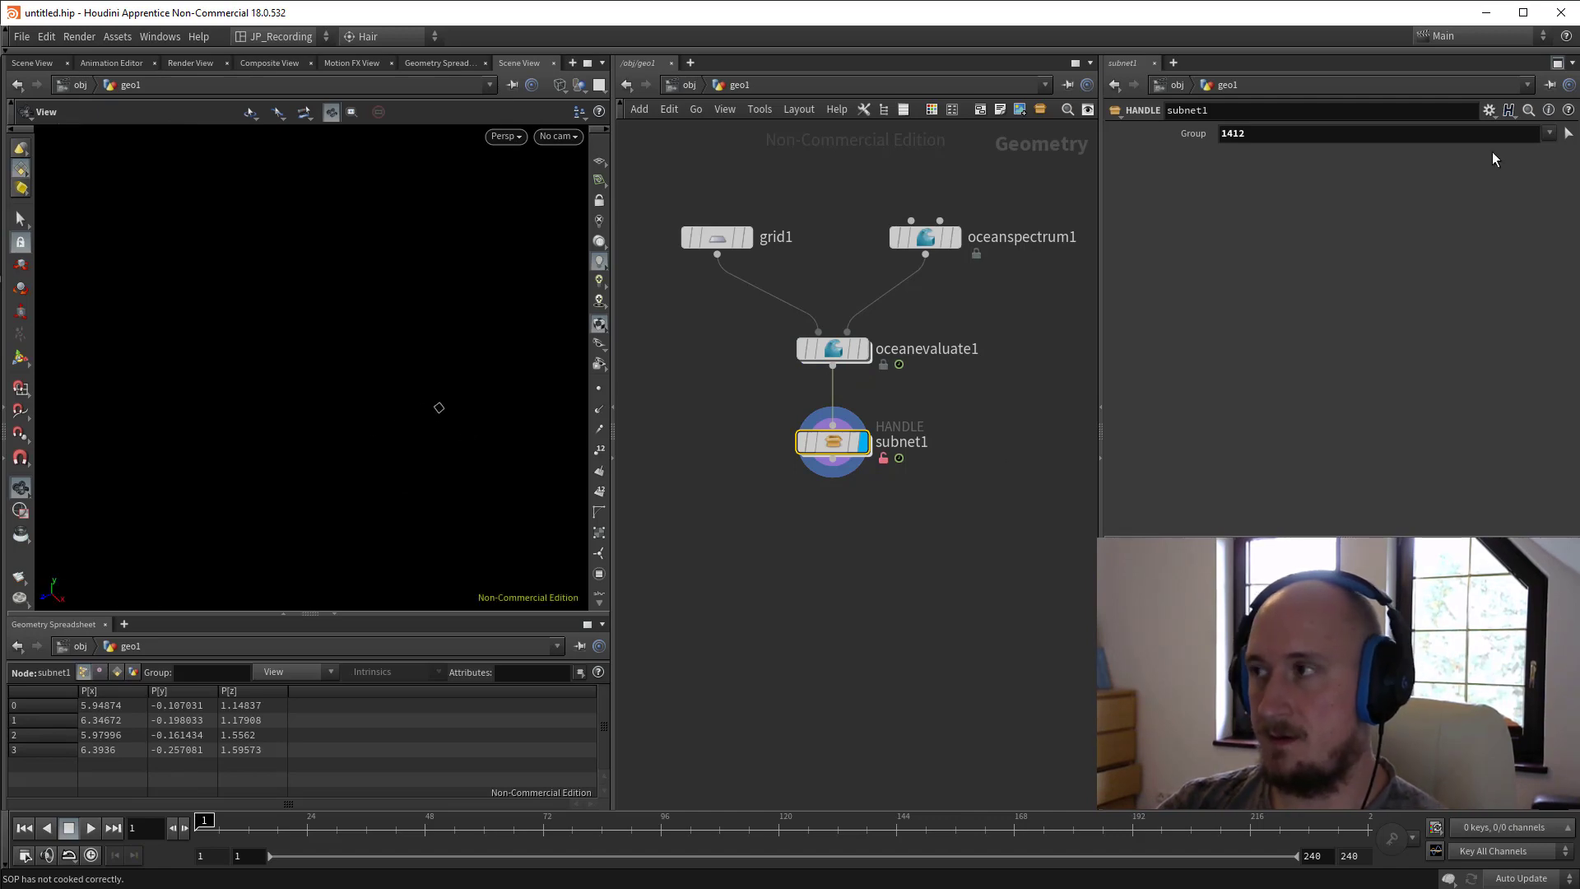
# Reselect the HANDLE node's Group geometry in the viewport, picking primitive 1308.
pyautogui.click(1561, 135)
pyautogui.click(419, 368)
pyautogui.press('Return')
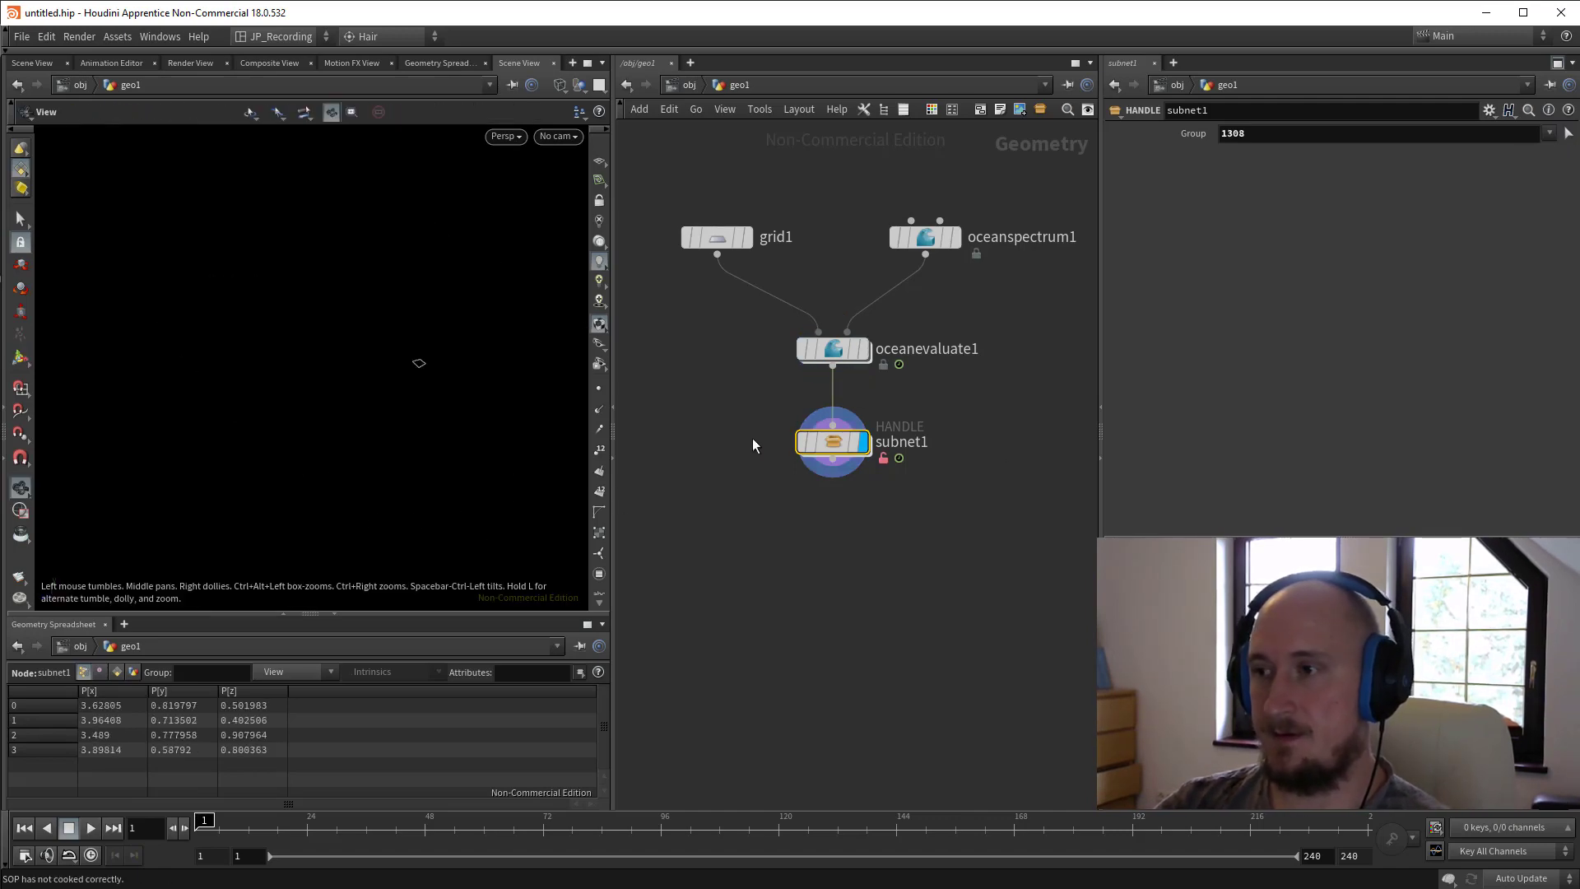
# Inside the HANDLE asset, add a Divide node below blast1.
pyautogui.moveTo(745, 494); pyautogui.dragTo(975, 392)
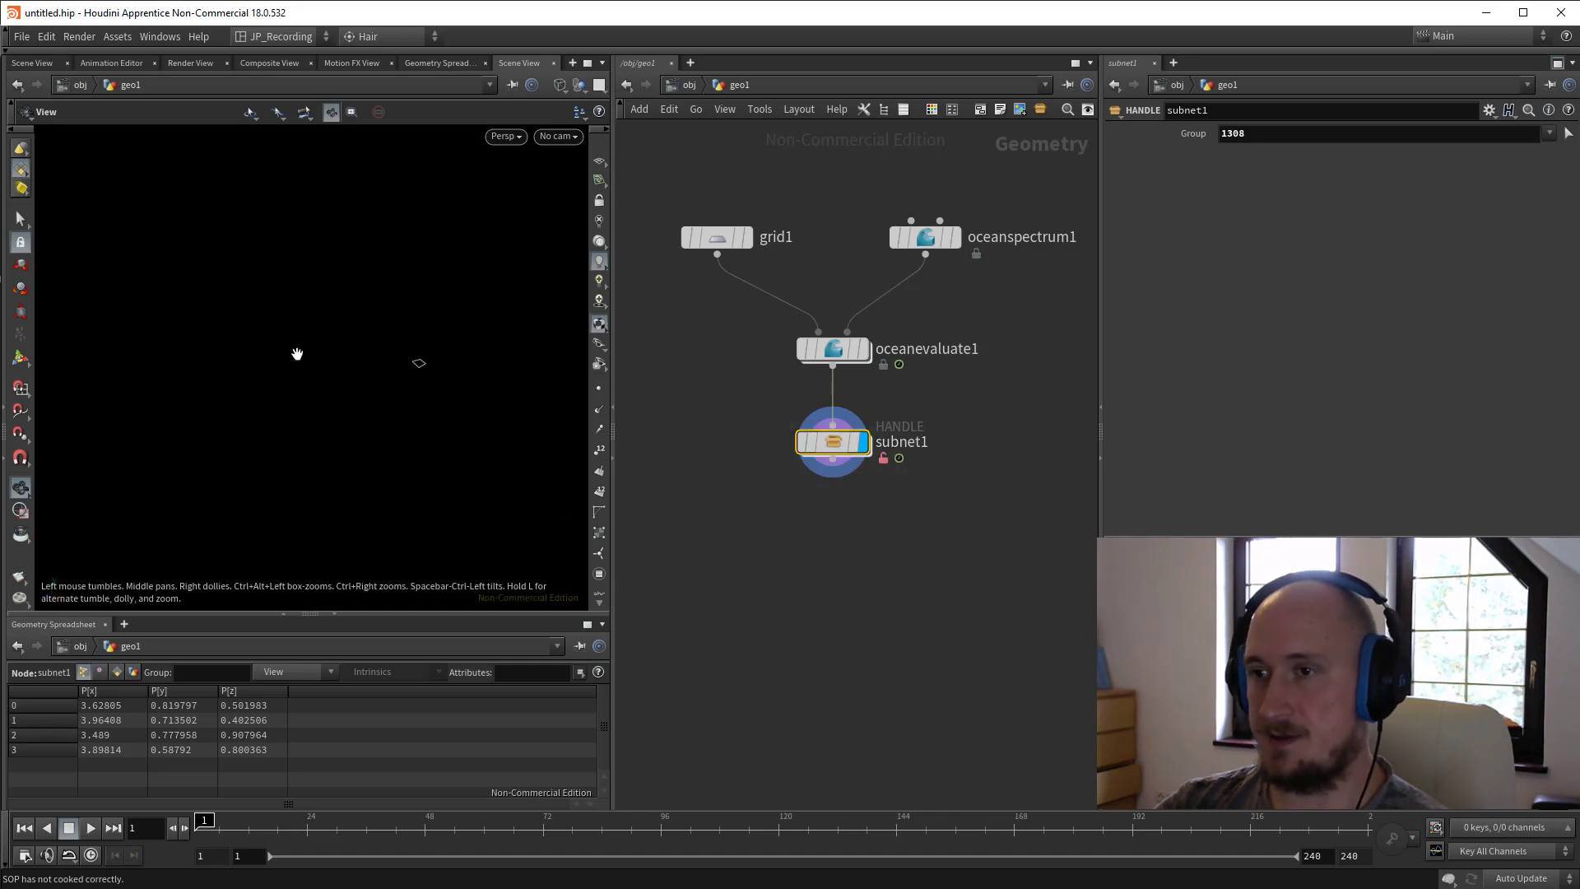
pyautogui.press('a')
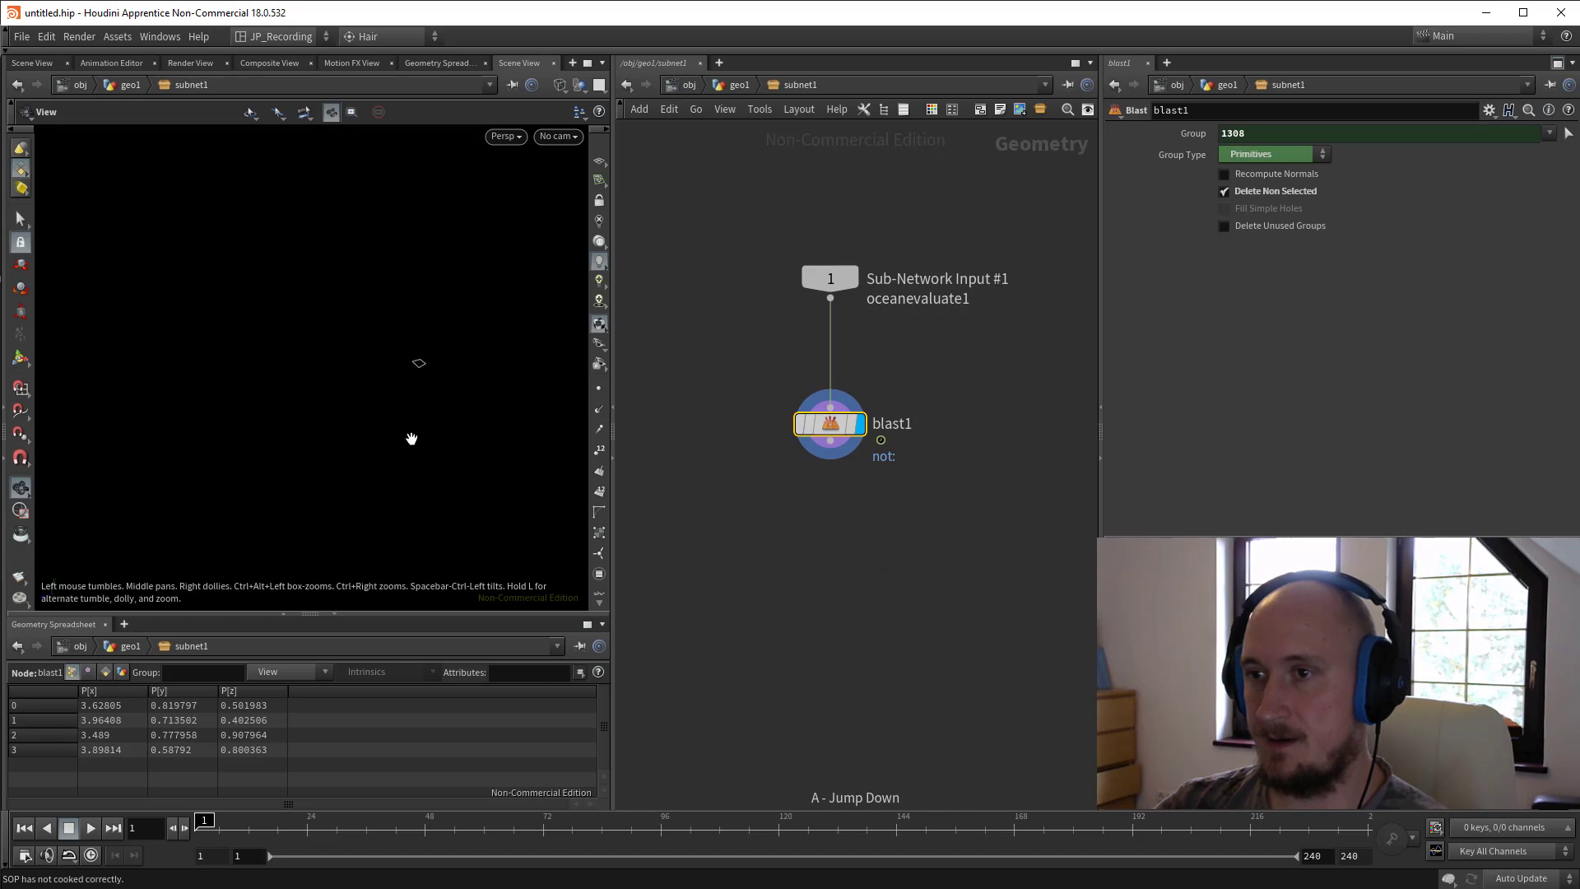
pyautogui.hotkey('space', 'g')
pyautogui.moveTo(830, 539); pyautogui.dragTo(827, 487, button='middle')
pyautogui.scroll(-3, 823, 502)
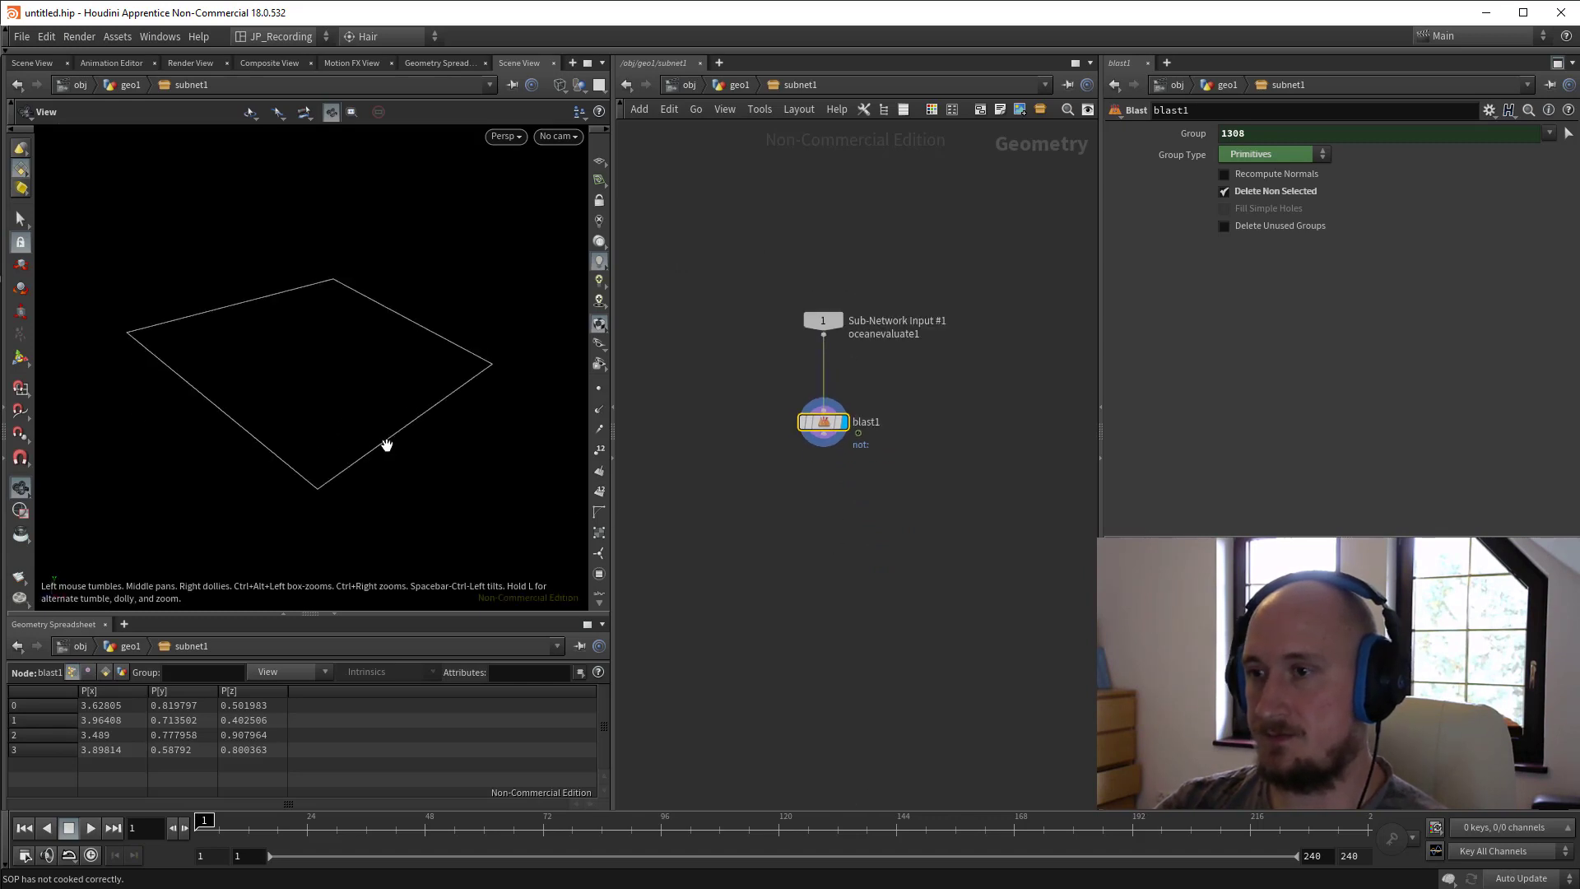
pyautogui.moveTo(388, 407); pyautogui.dragTo(350, 369)
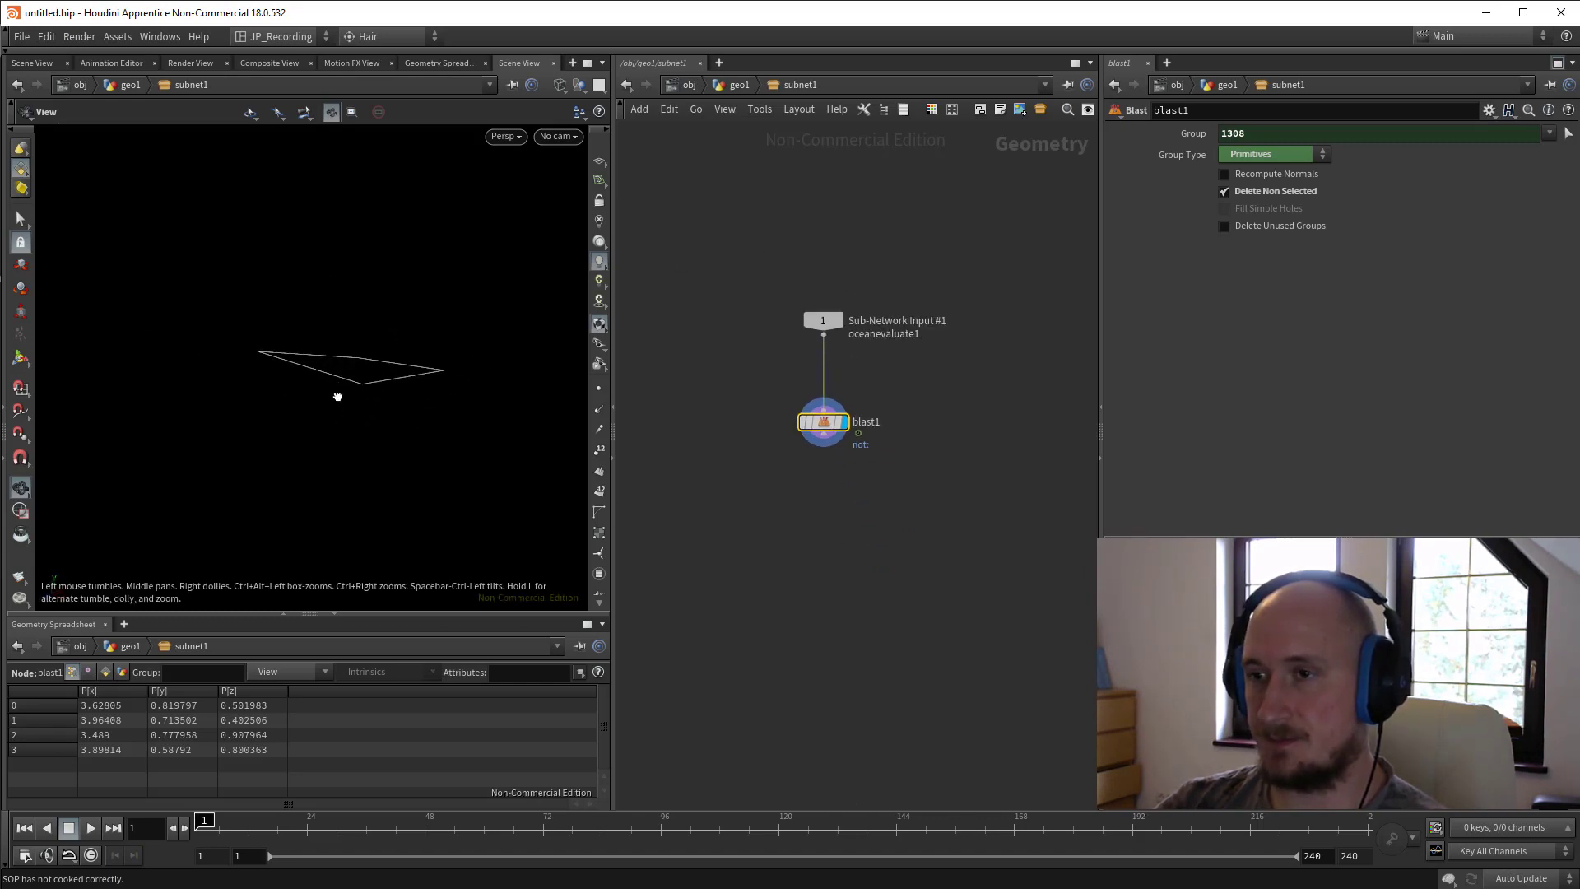
pyautogui.press('Tab')
pyautogui.write('div')
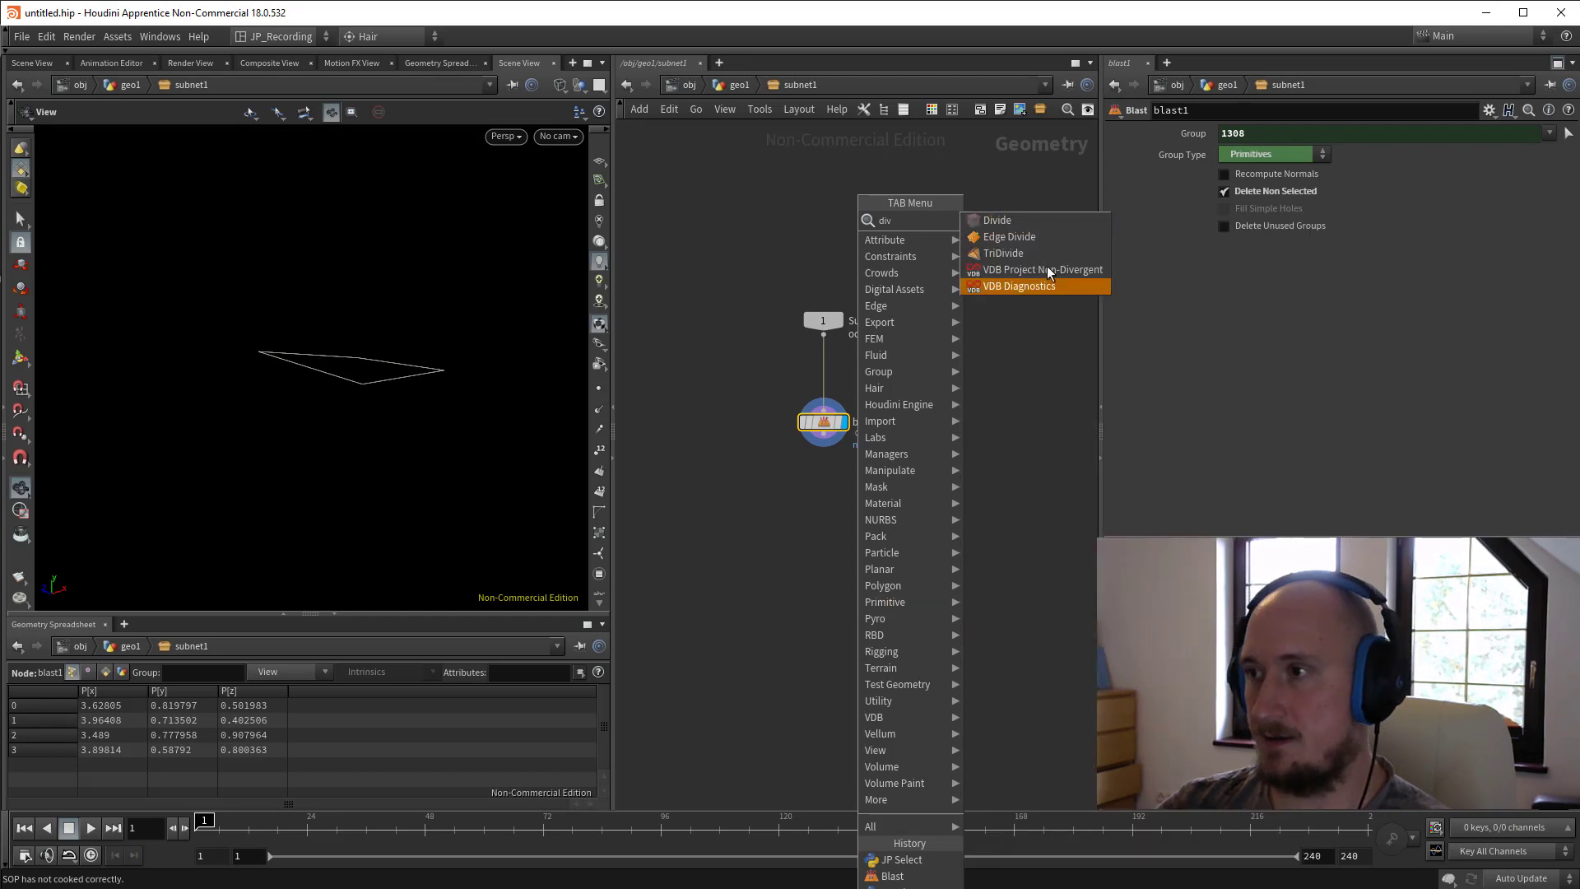
pyautogui.click(1002, 220)
pyautogui.click(828, 519)
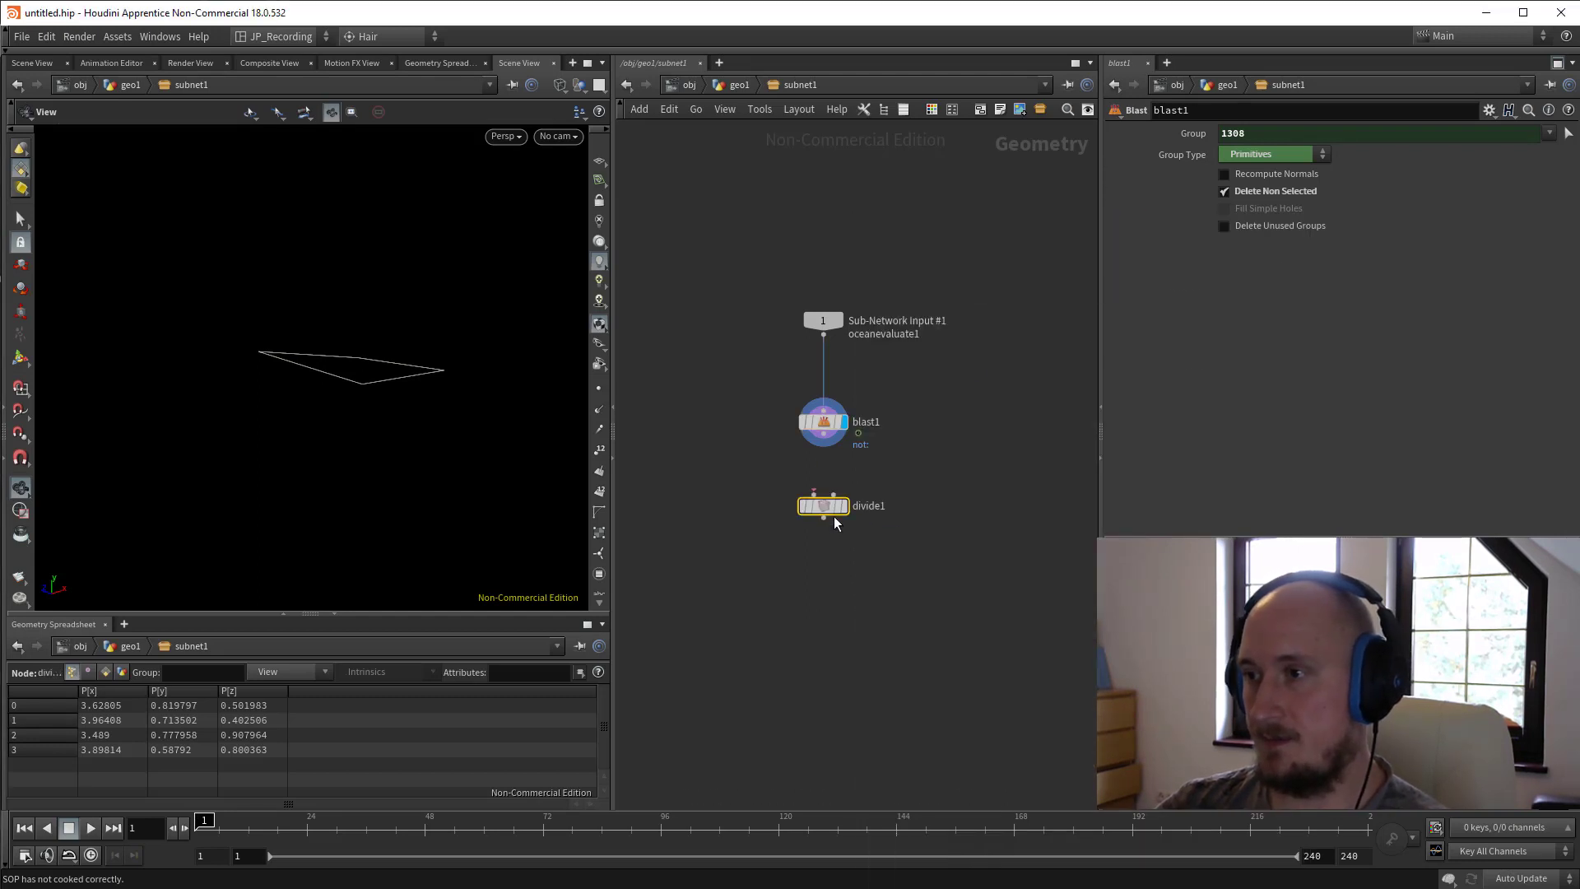
# Display the Divide node wired to blast1 and scrub the timeline to frame 27.
pyautogui.moveTo(448, 387); pyautogui.dragTo(409, 355)
pyautogui.moveTo(271, 835); pyautogui.dragTo(322, 830)
pyautogui.moveTo(422, 427); pyautogui.dragTo(397, 482, button='middle')
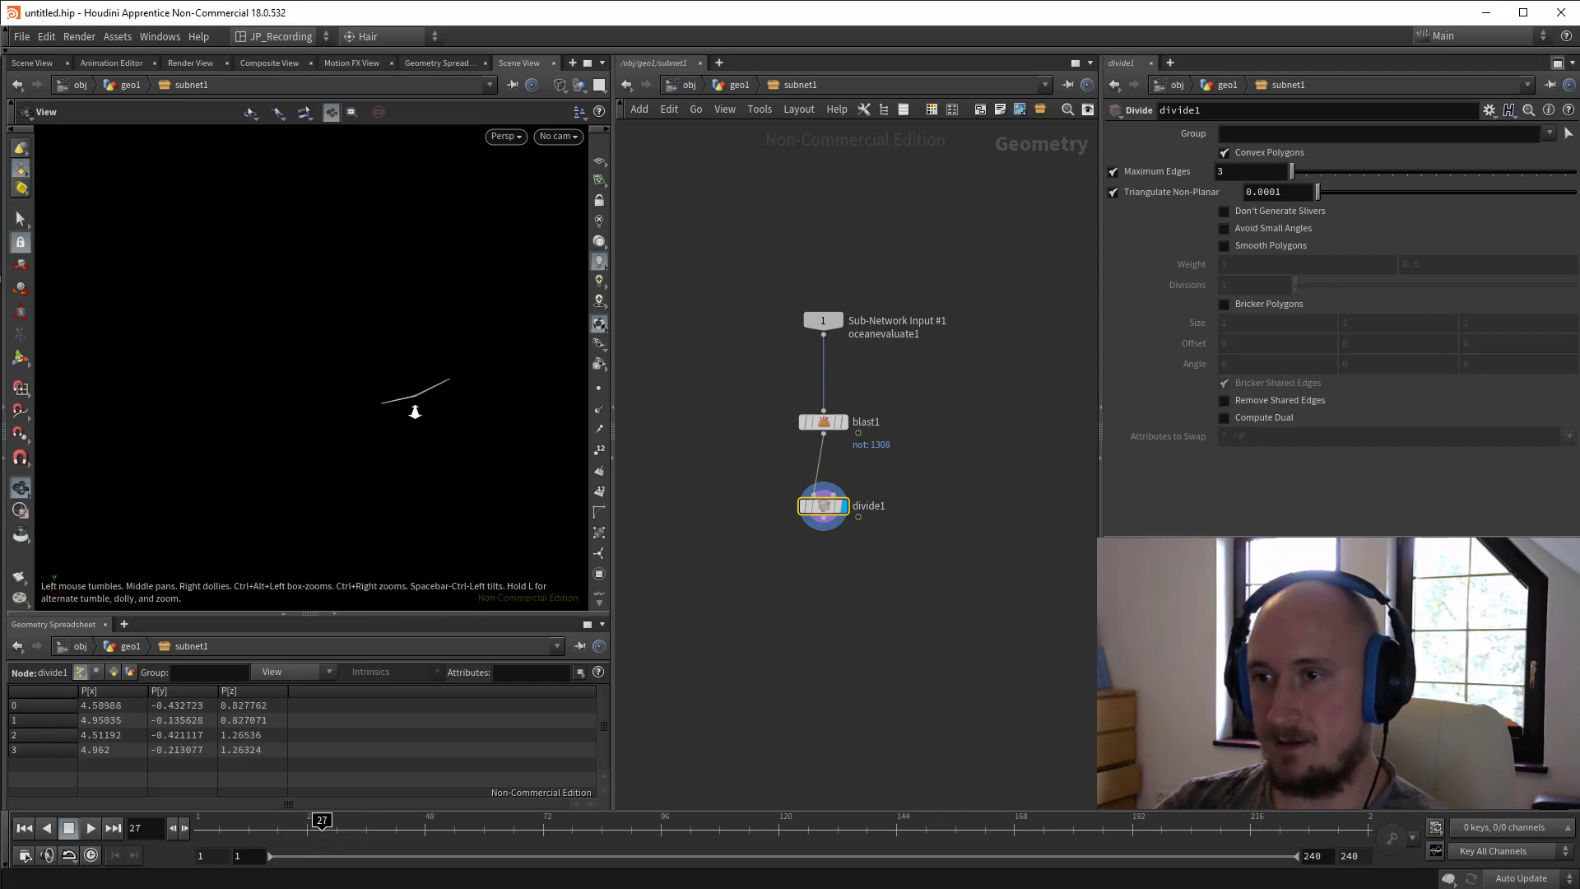
pyautogui.moveTo(475, 472); pyautogui.dragTo(394, 398)
# Add a second Blast node below divide1.
pyautogui.press('Tab')
pyautogui.moveTo(857, 502)
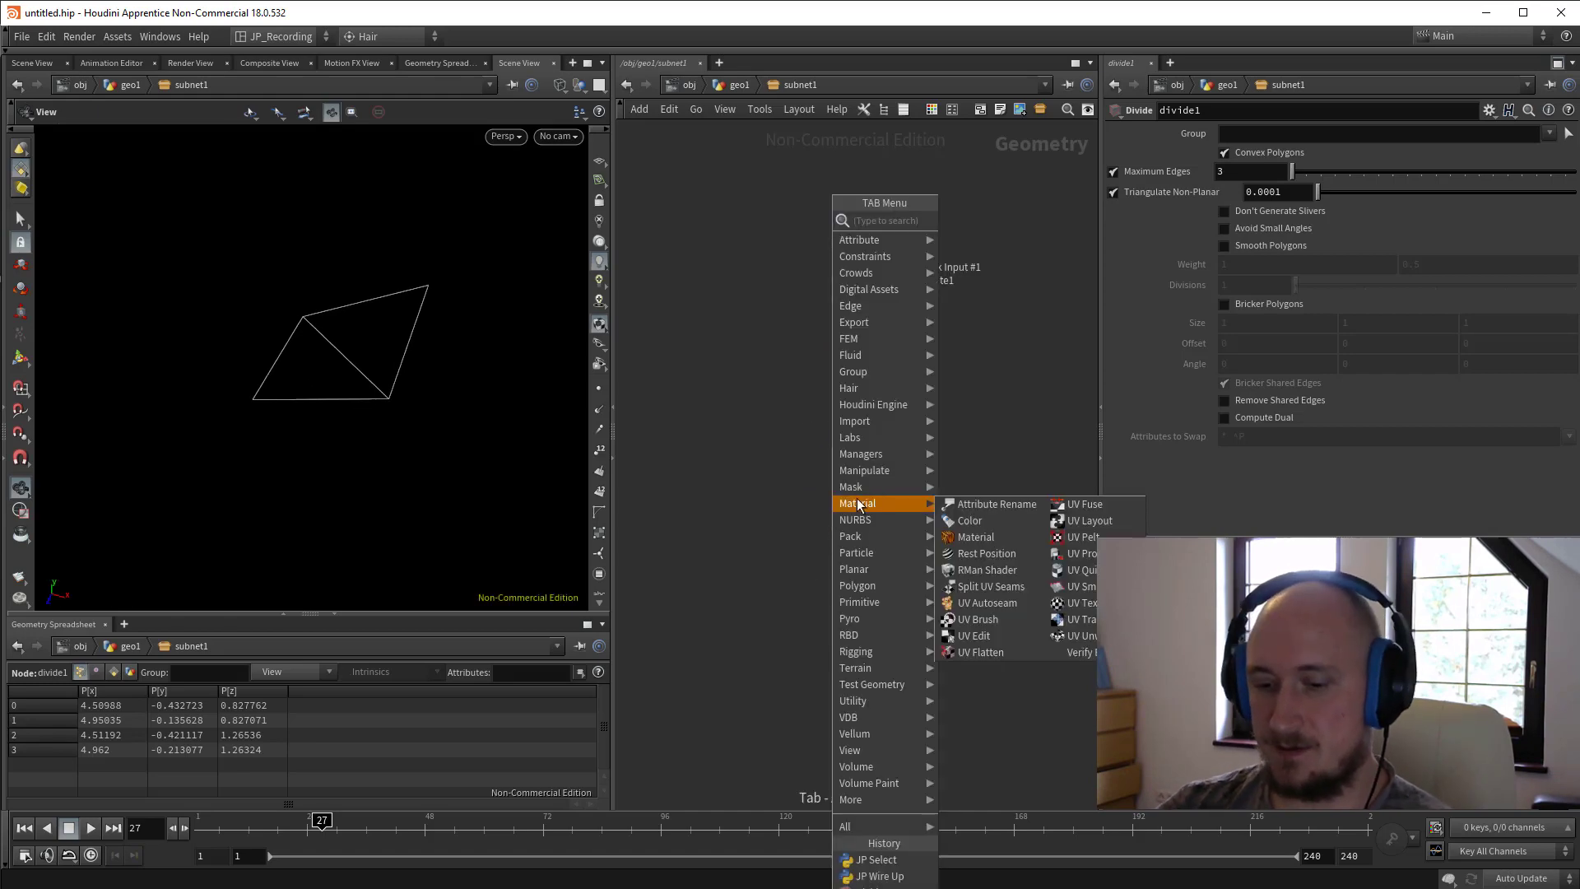
pyautogui.write('bl')
pyautogui.press('Return')
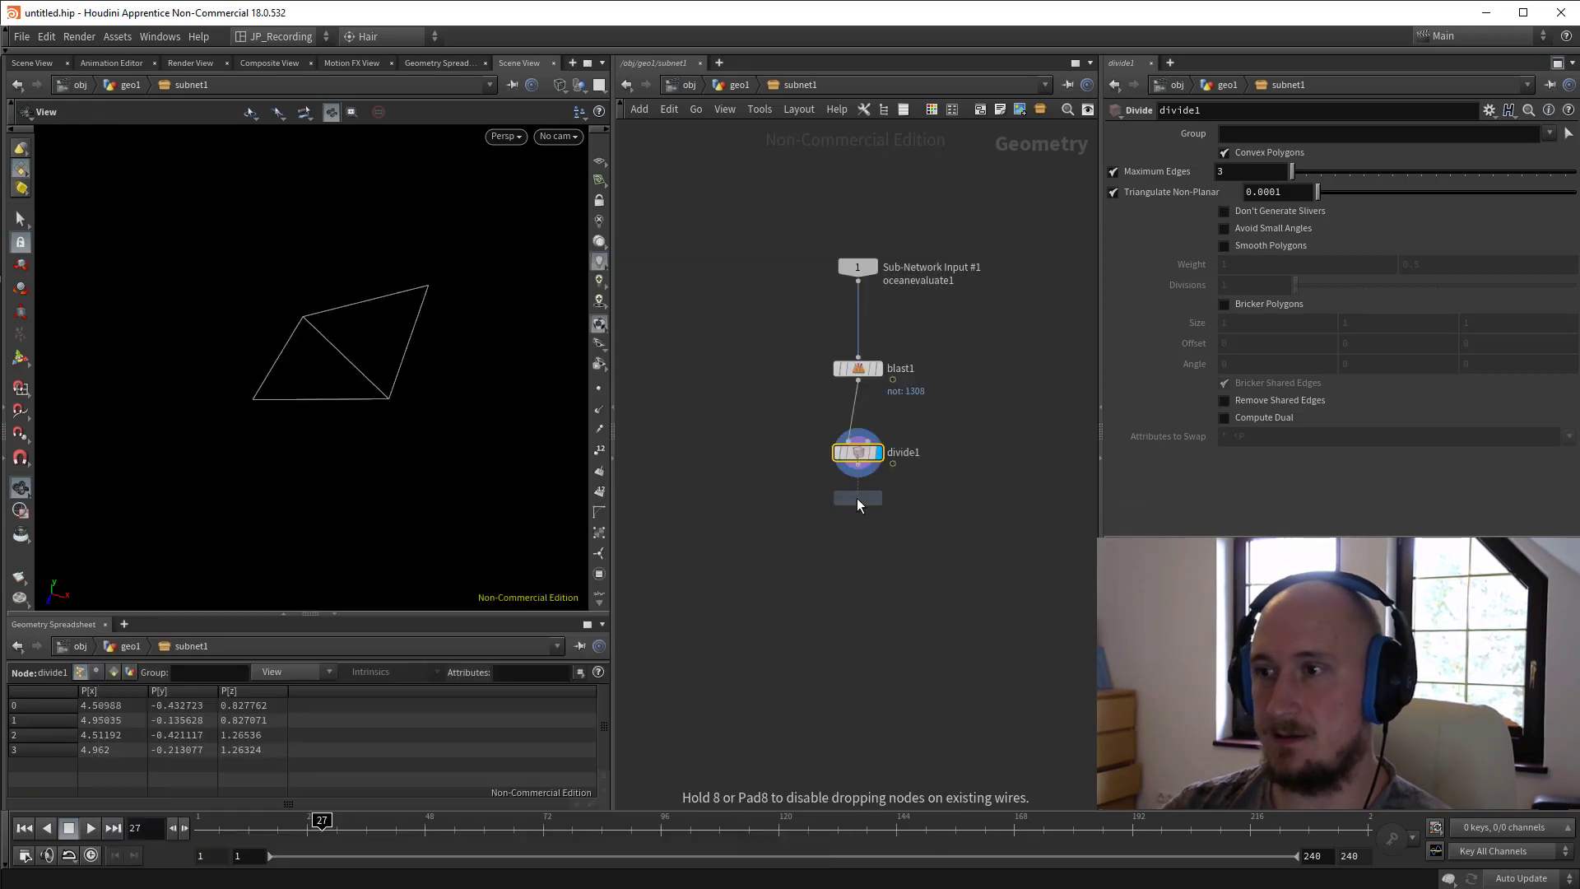
pyautogui.click(866, 500)
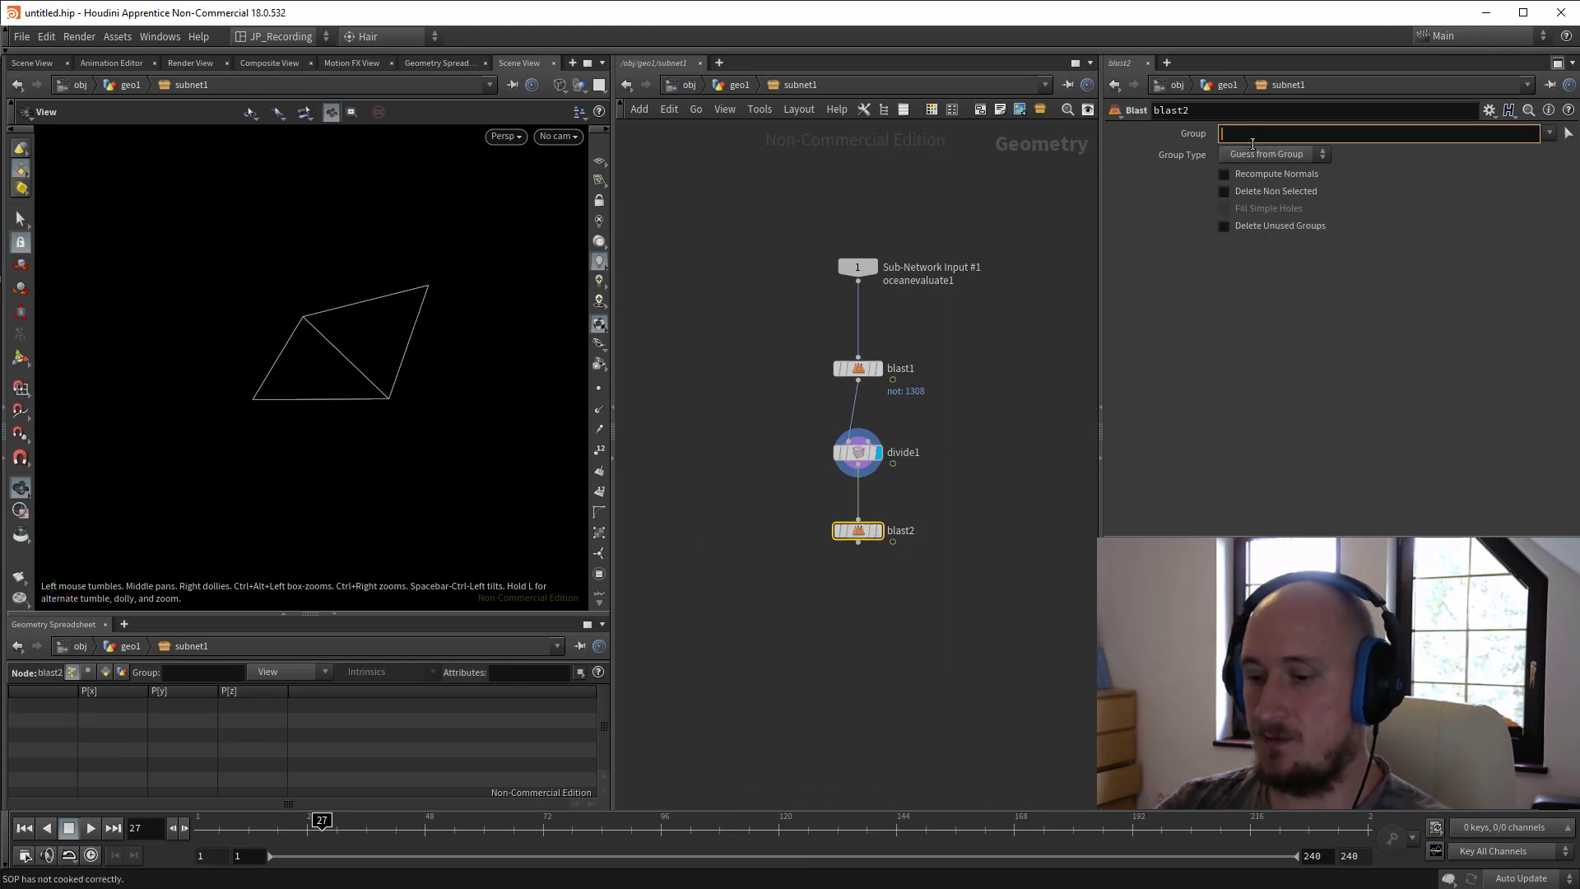
# Set blast2 to keep only primitive 0, with Group Type Primitives and Delete Non Selected enabled, and display it.
pyautogui.click(1263, 155)
pyautogui.click(1252, 236)
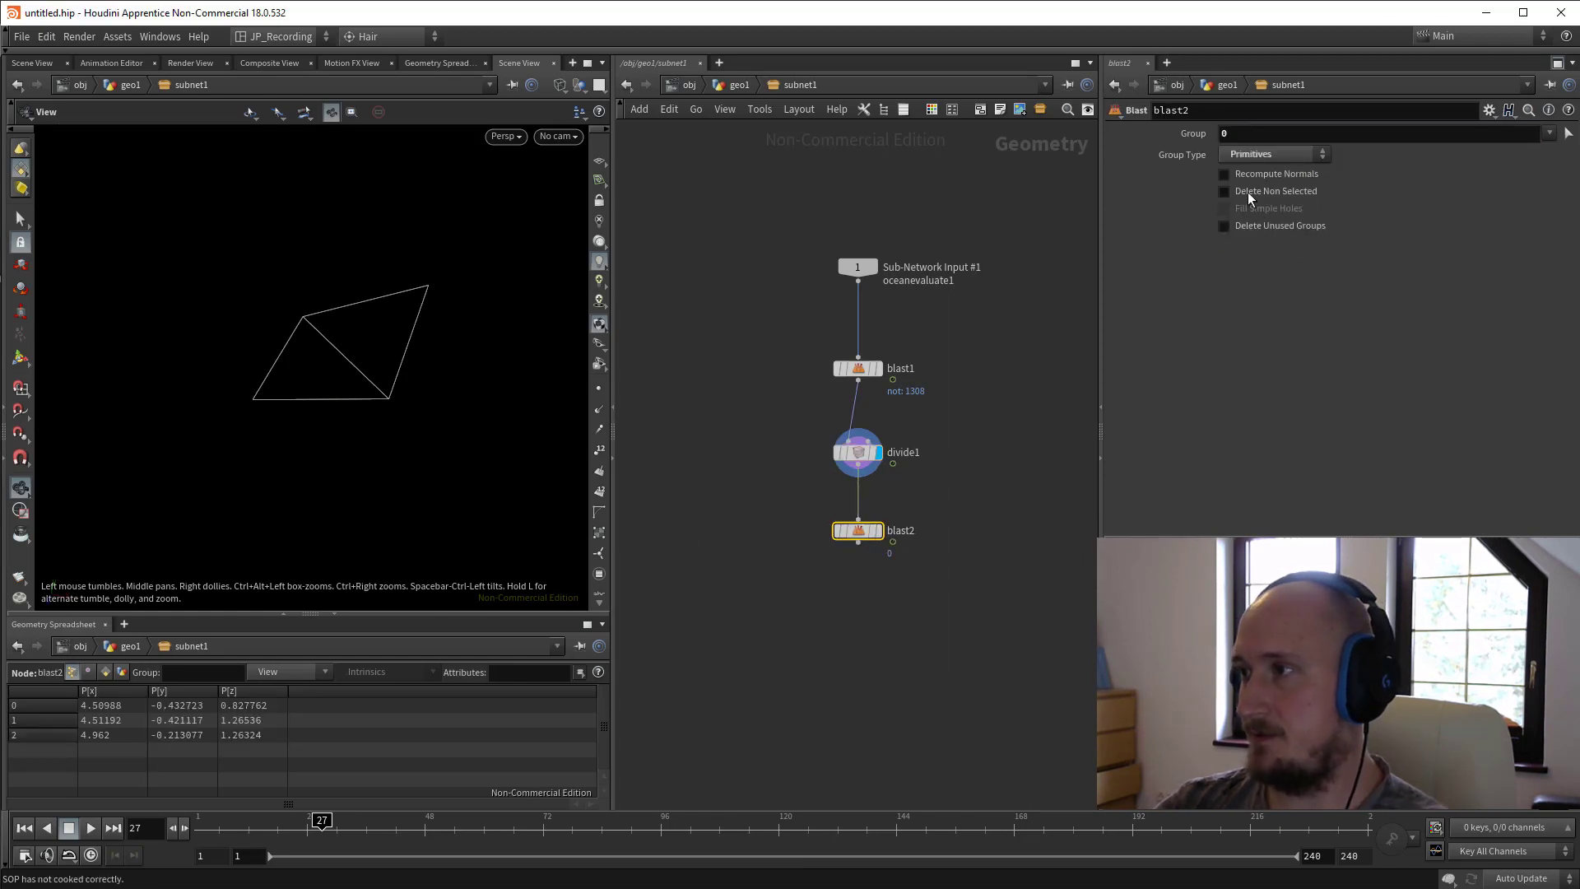
pyautogui.click(1225, 191)
pyautogui.click(878, 531)
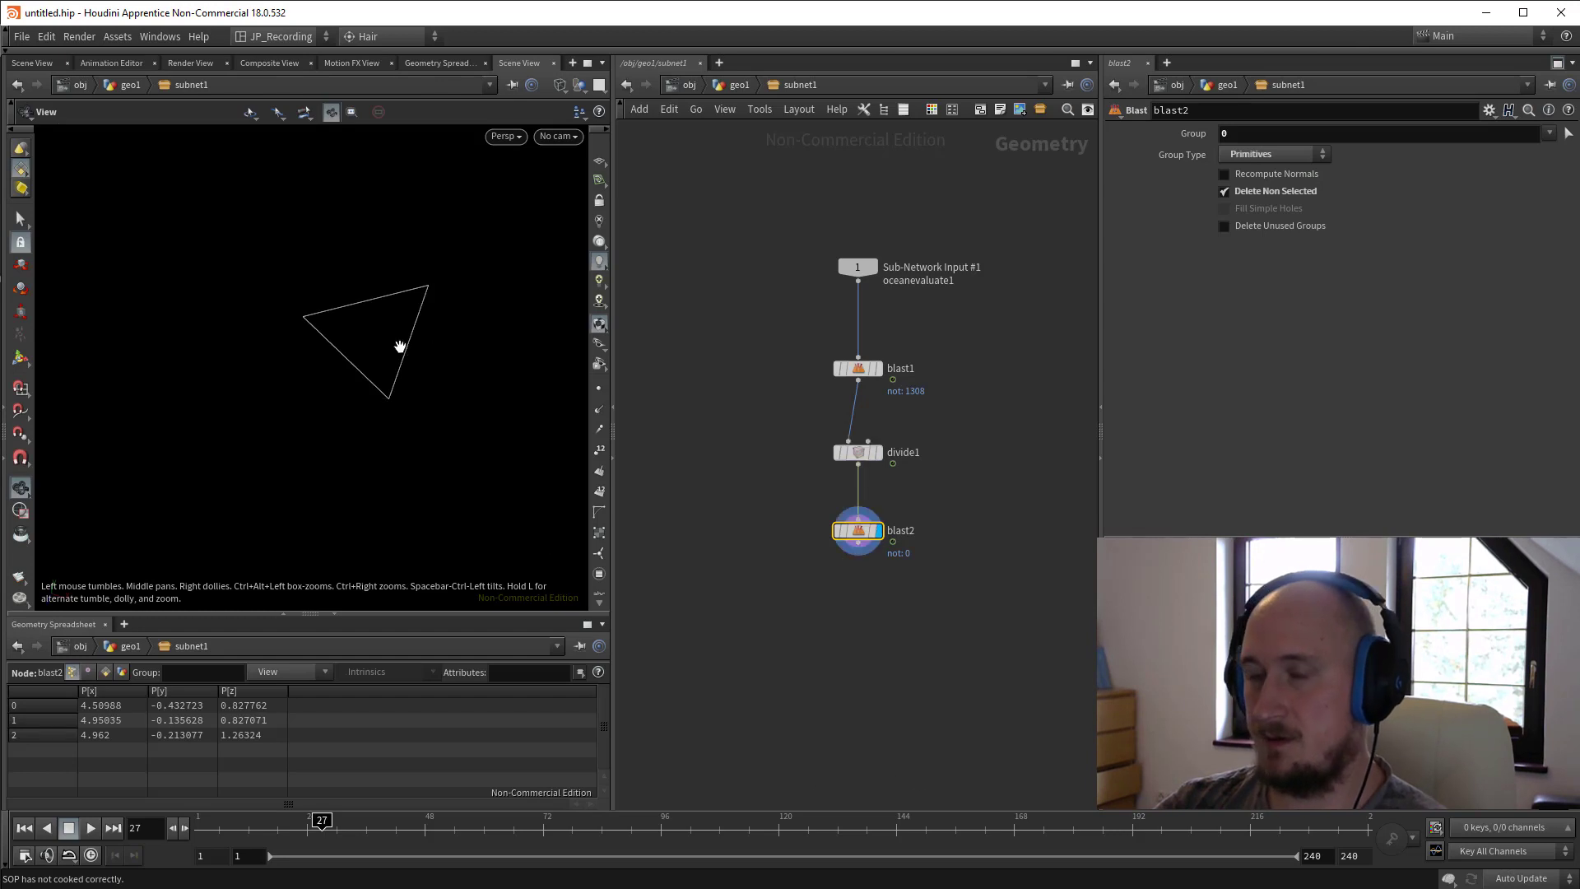
pyautogui.moveTo(399, 342); pyautogui.dragTo(375, 380)
# Branch a Subdivide node off blast2, placed below and to one side of it, and display it.
pyautogui.click(848, 368)
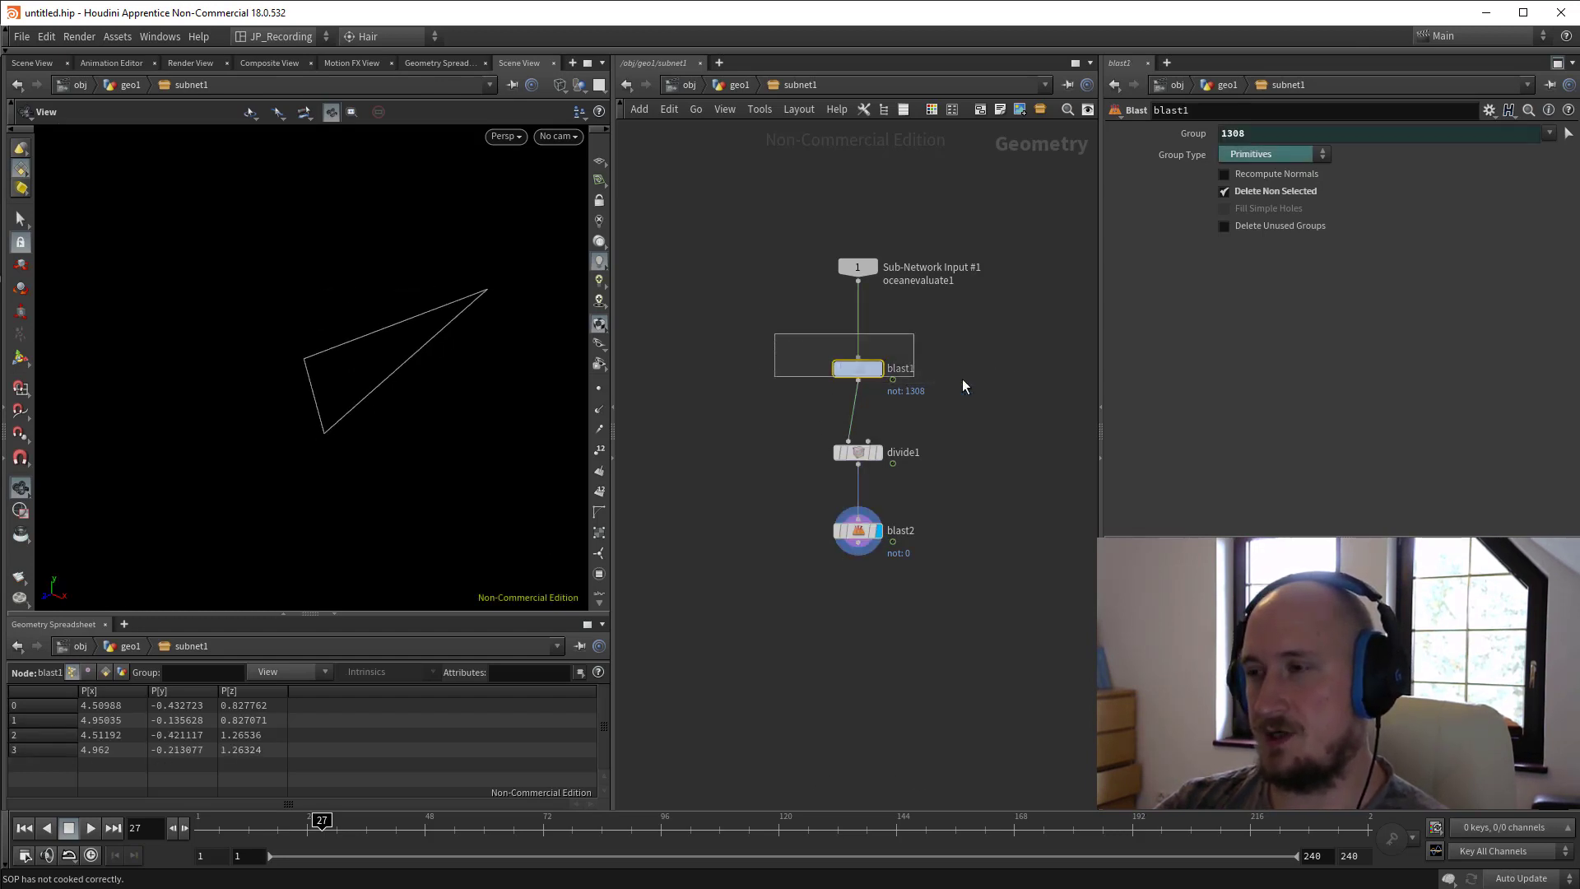
pyautogui.moveTo(920, 604); pyautogui.dragTo(933, 591)
pyautogui.moveTo(354, 372)
pyautogui.mouseDown()
pyautogui.moveTo(398, 408)
pyautogui.moveTo(359, 377)
pyautogui.mouseUp()
pyautogui.moveTo(728, 603); pyautogui.dragTo(778, 558, button='middle')
pyautogui.press('Tab')
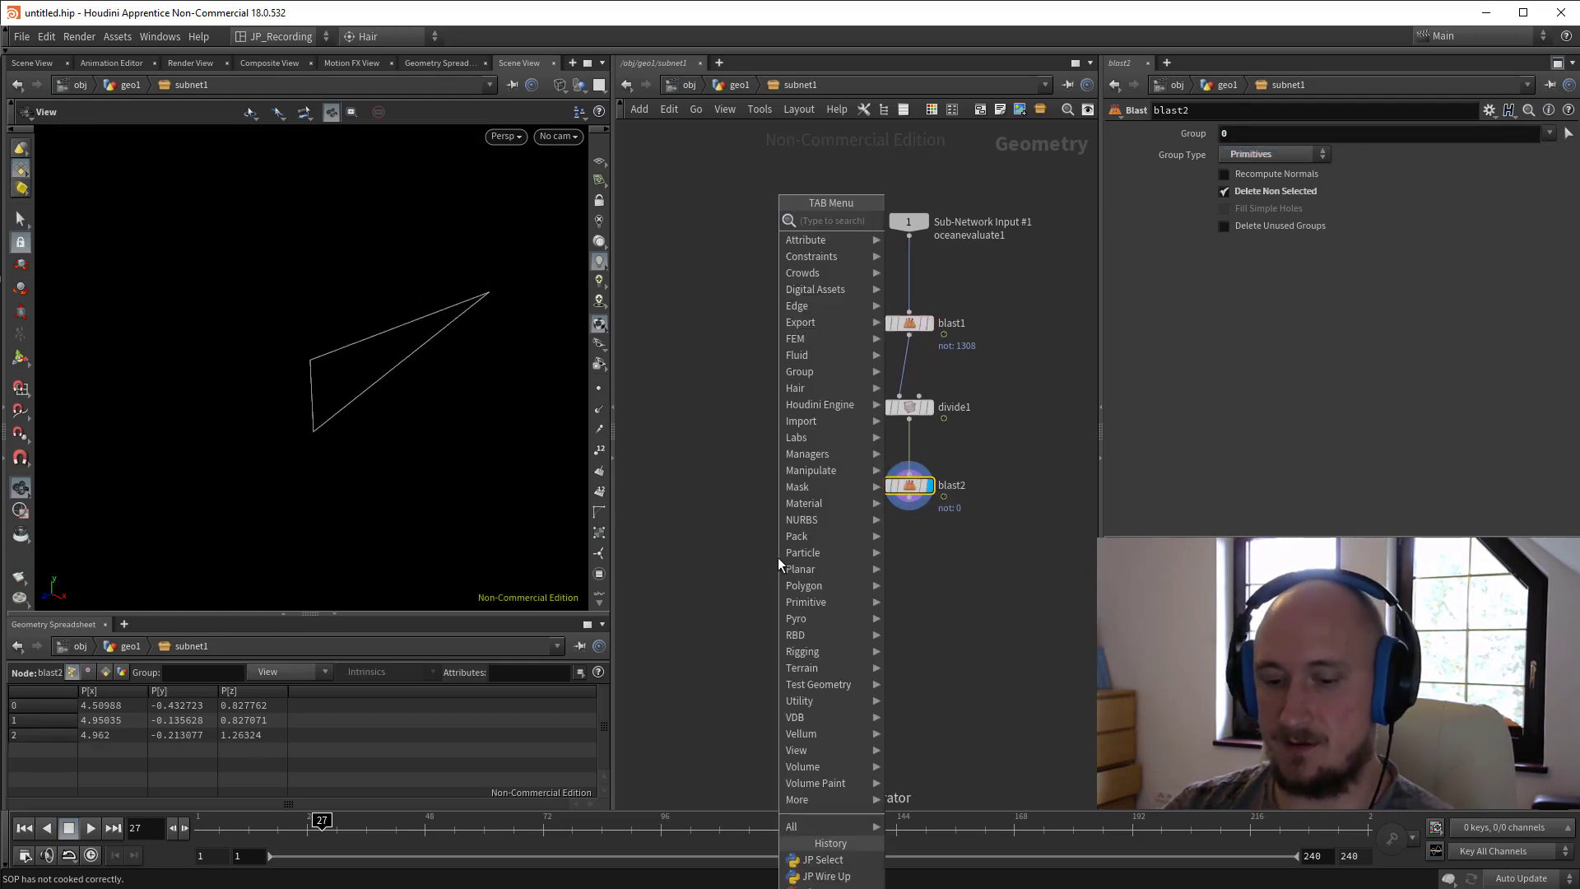
pyautogui.write('sub')
pyautogui.press('Return')
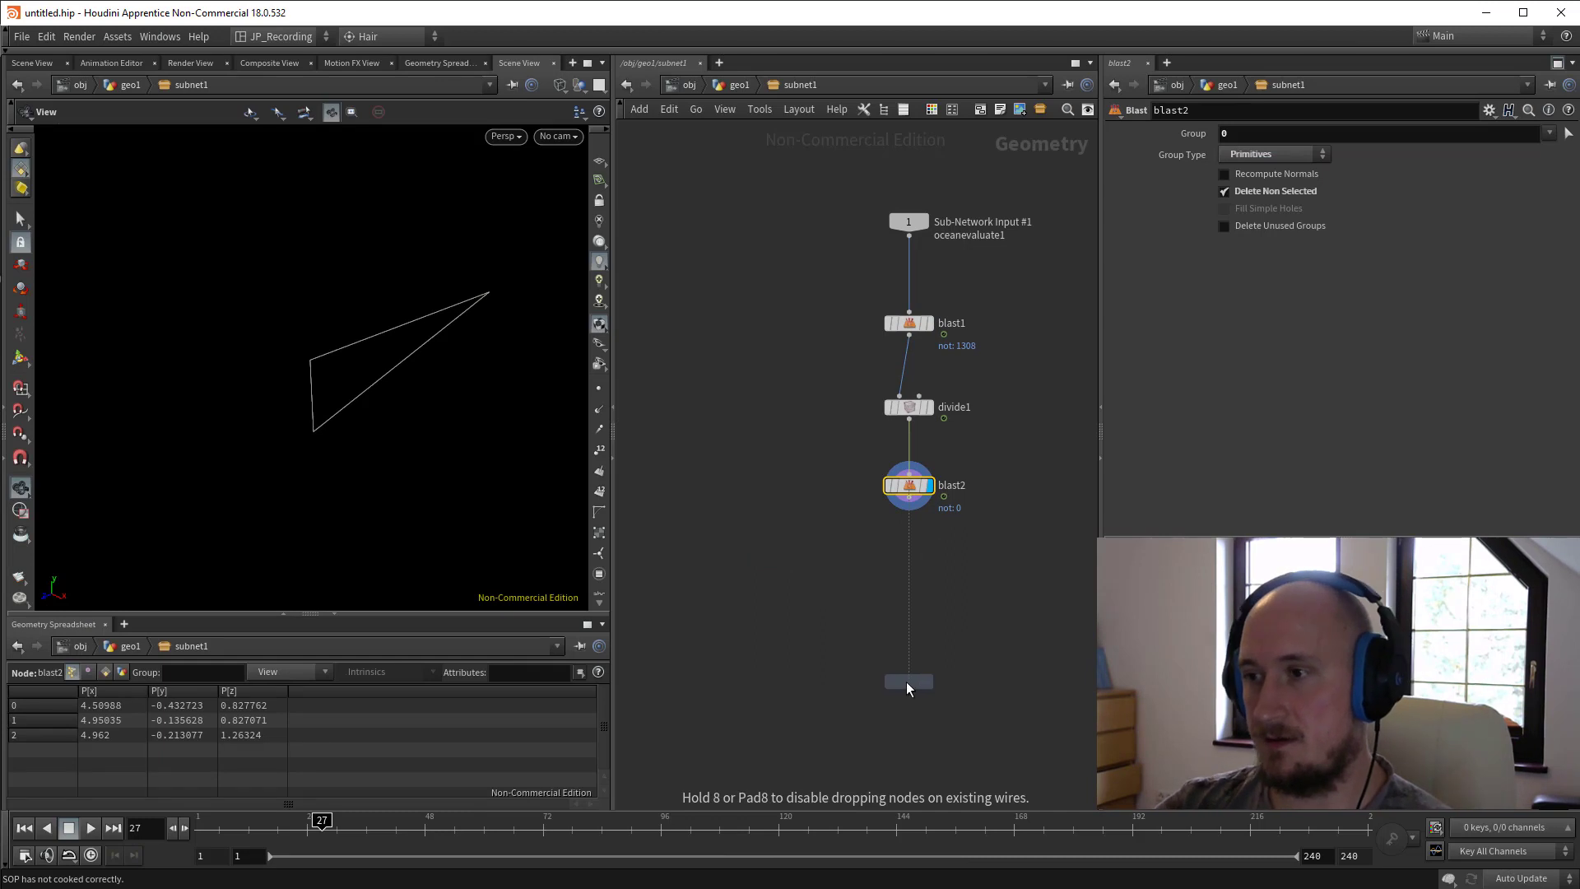
pyautogui.click(773, 558)
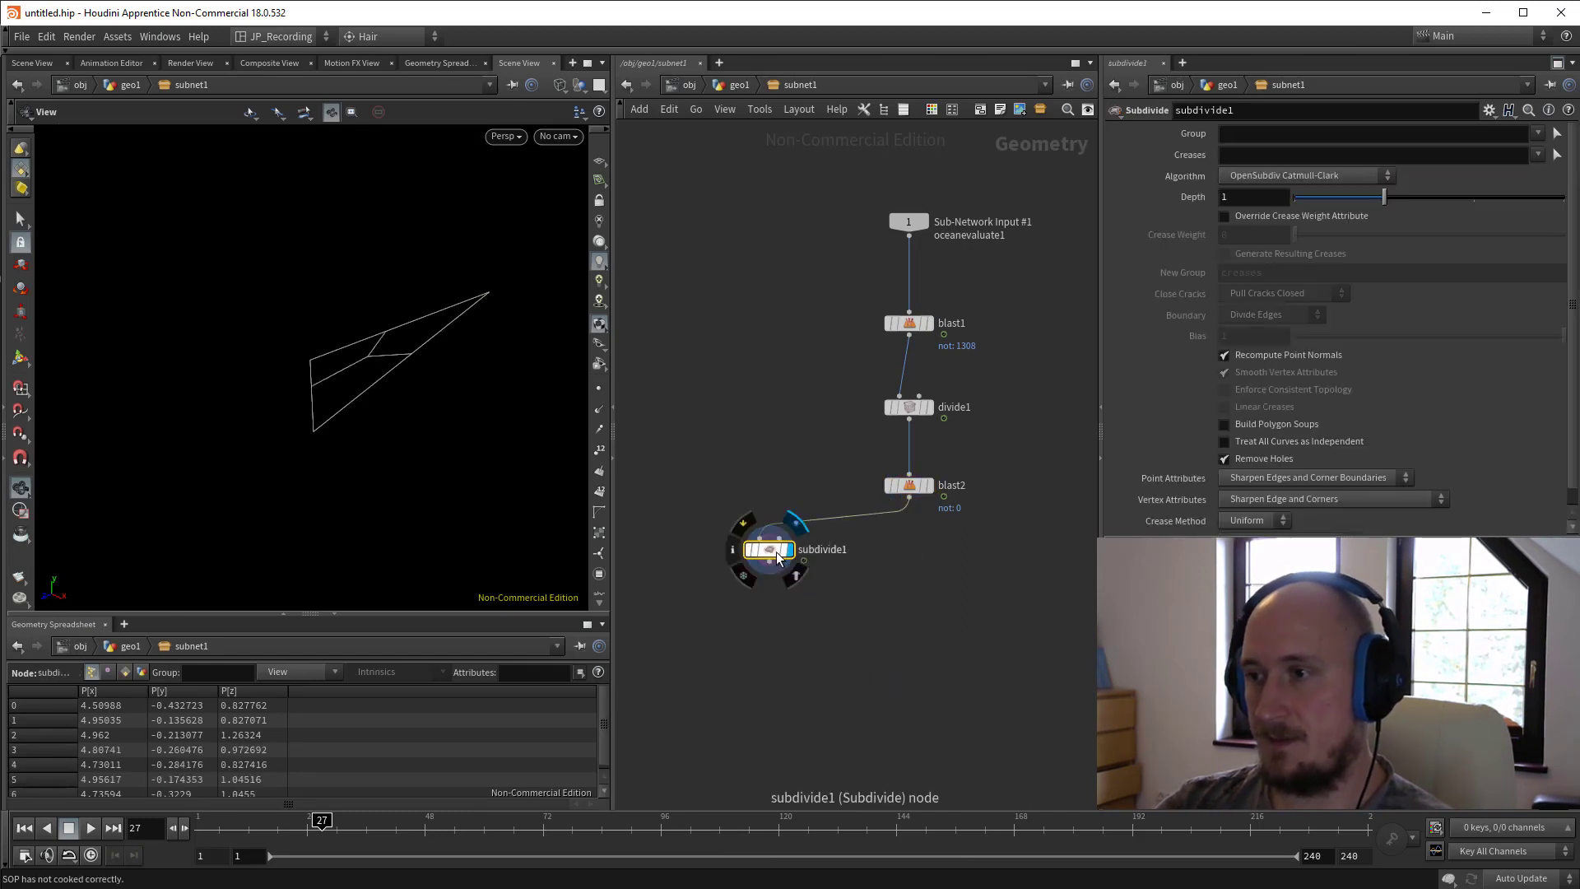
# Show point numbers, select the subdivided triangle's centre point 3, and blast all non-selected points.
pyautogui.moveTo(342, 385); pyautogui.dragTo(354, 461)
pyautogui.click(600, 450)
pyautogui.press('s')
pyautogui.press('2')
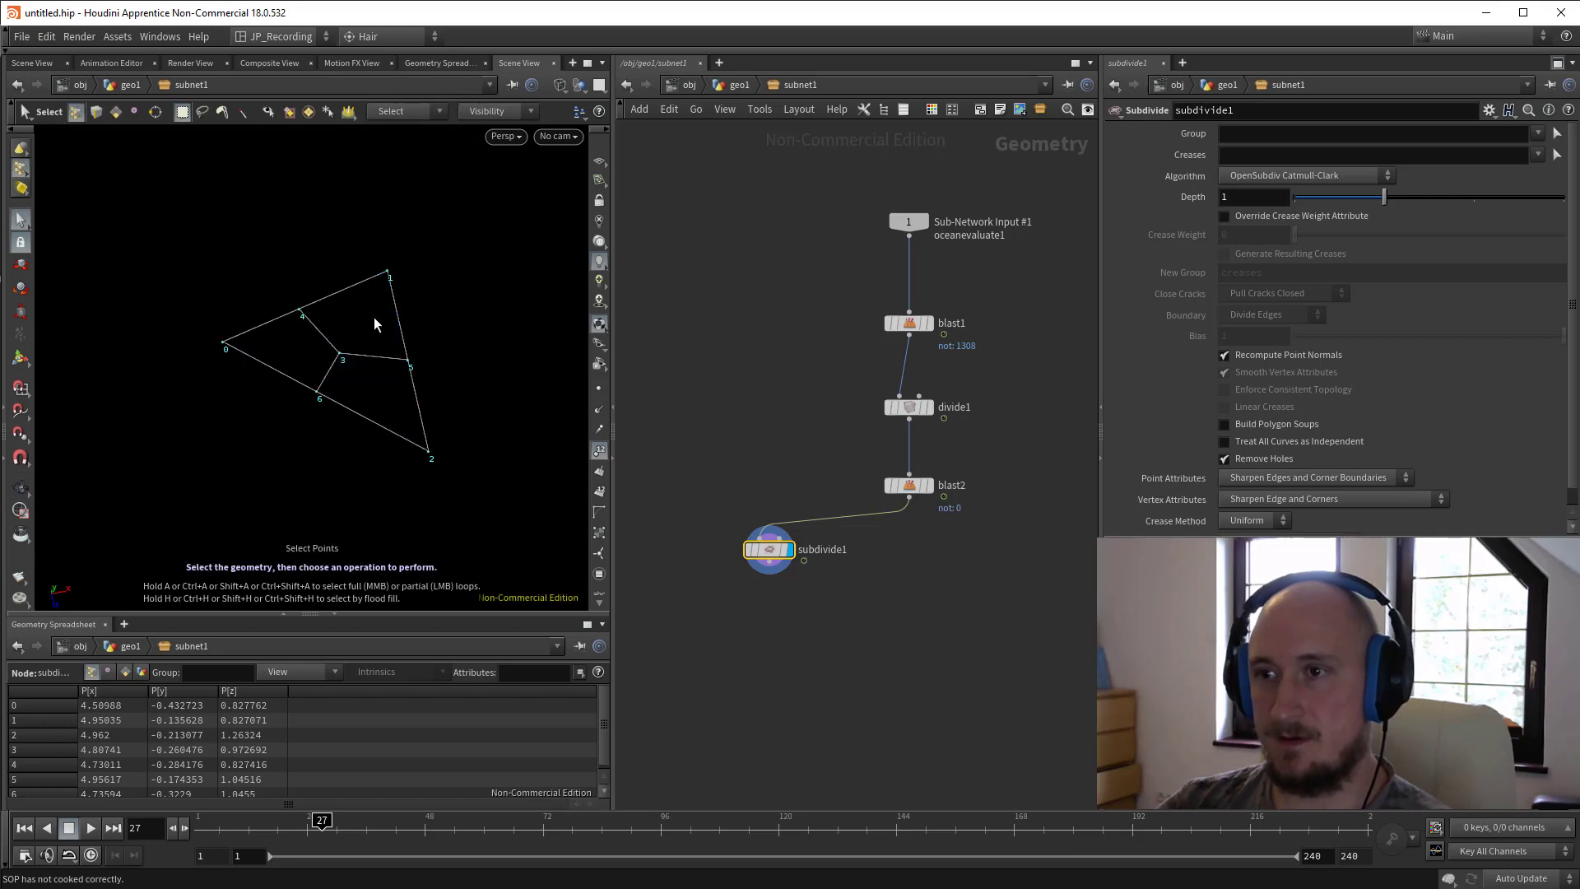
pyautogui.moveTo(370, 329); pyautogui.dragTo(333, 362)
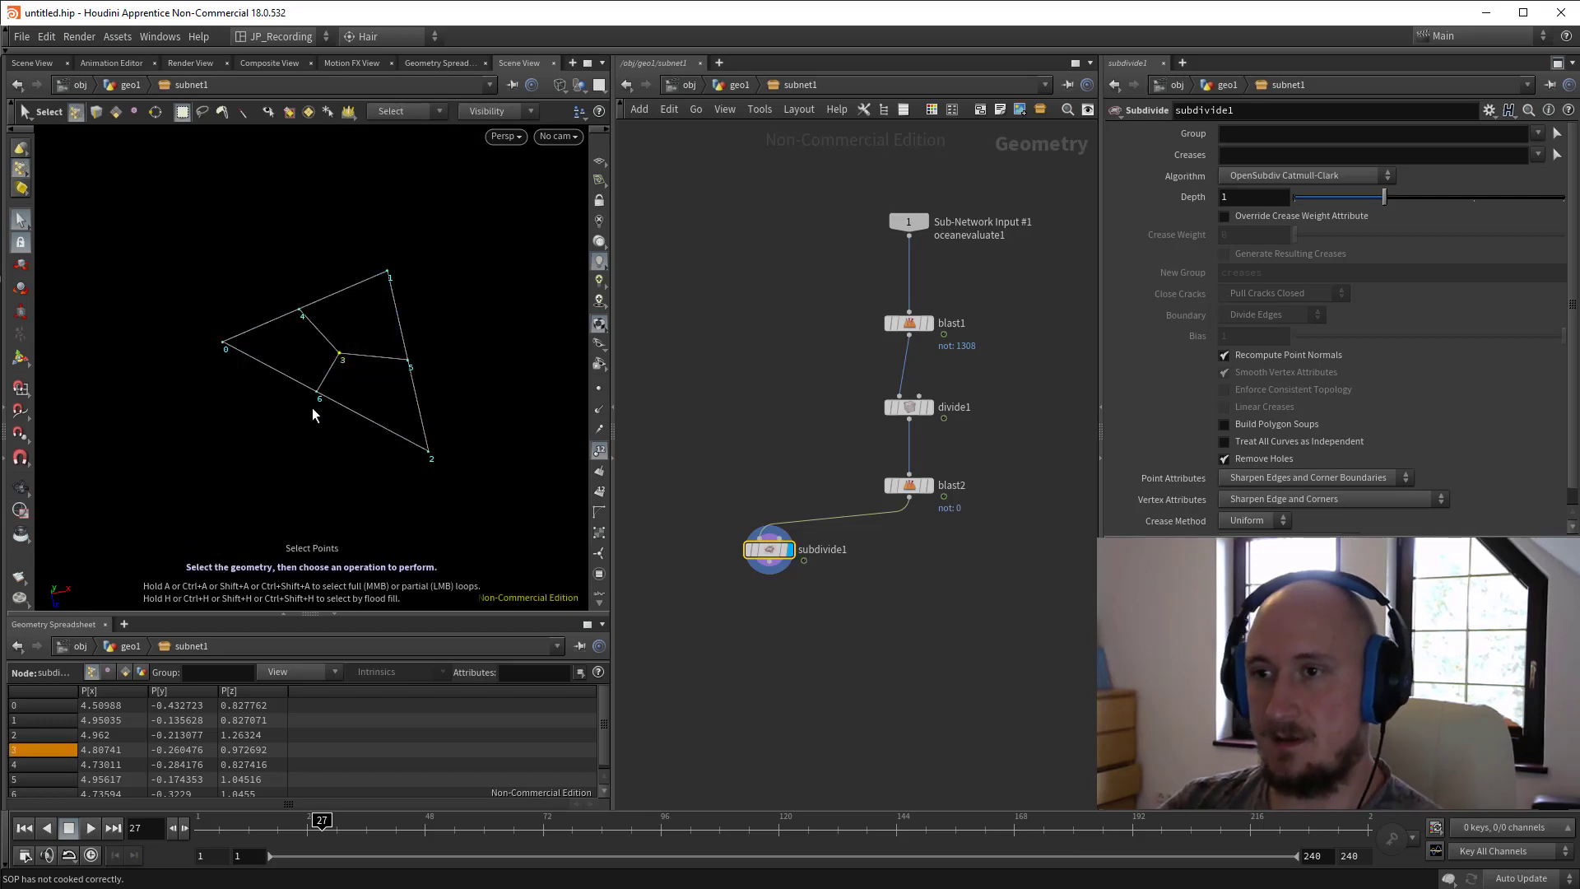
pyautogui.press('Delete')
pyautogui.click(1263, 191)
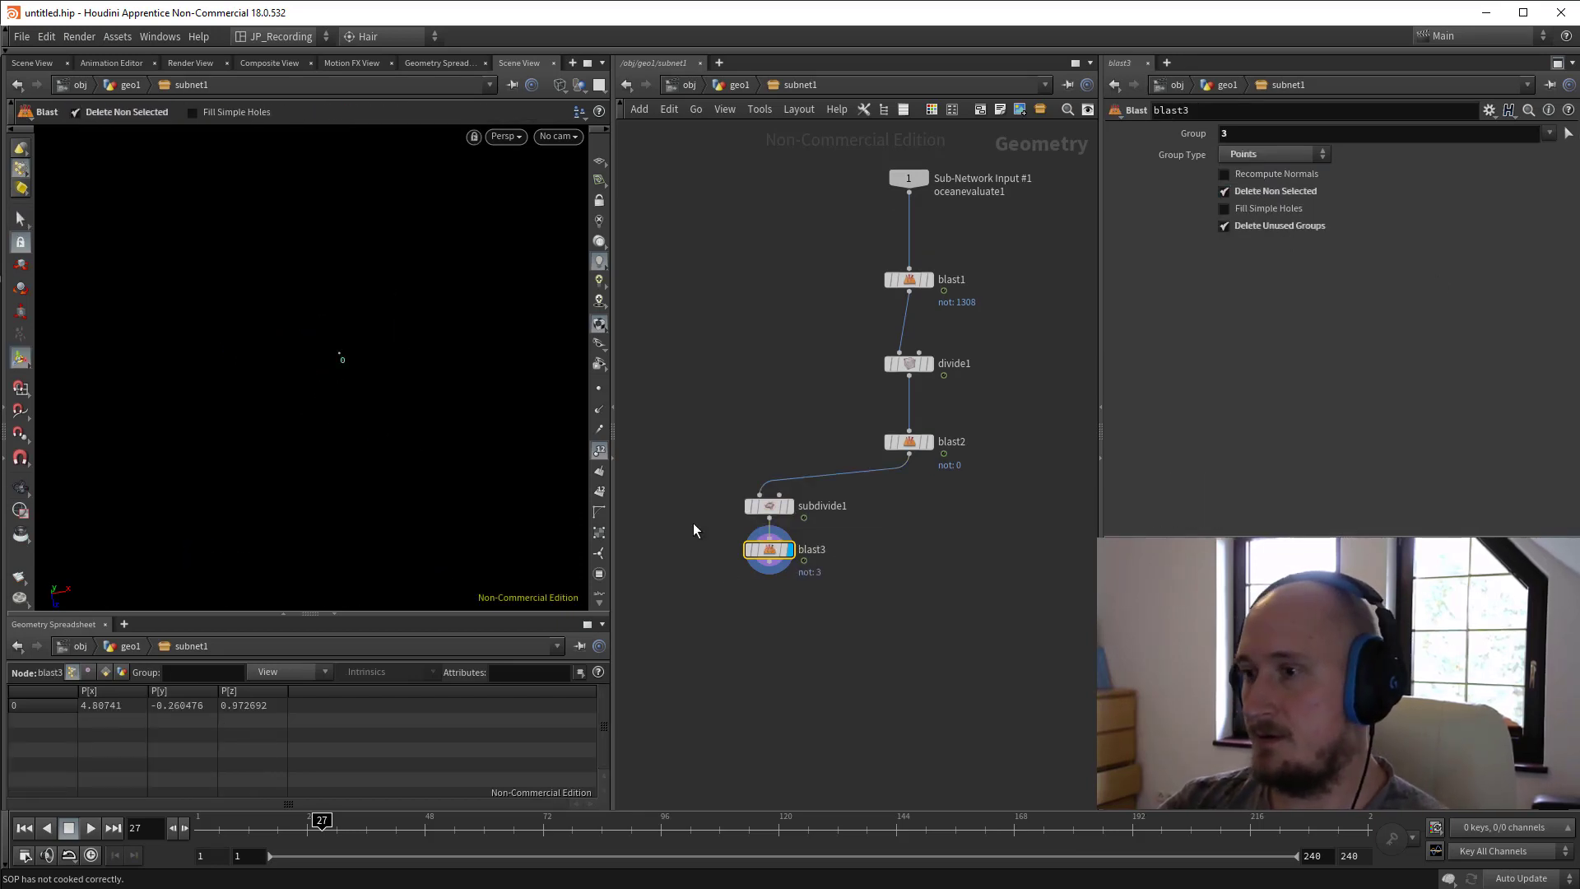
# Show blast2 as a template alongside the isolated centre point.
pyautogui.click(924, 442)
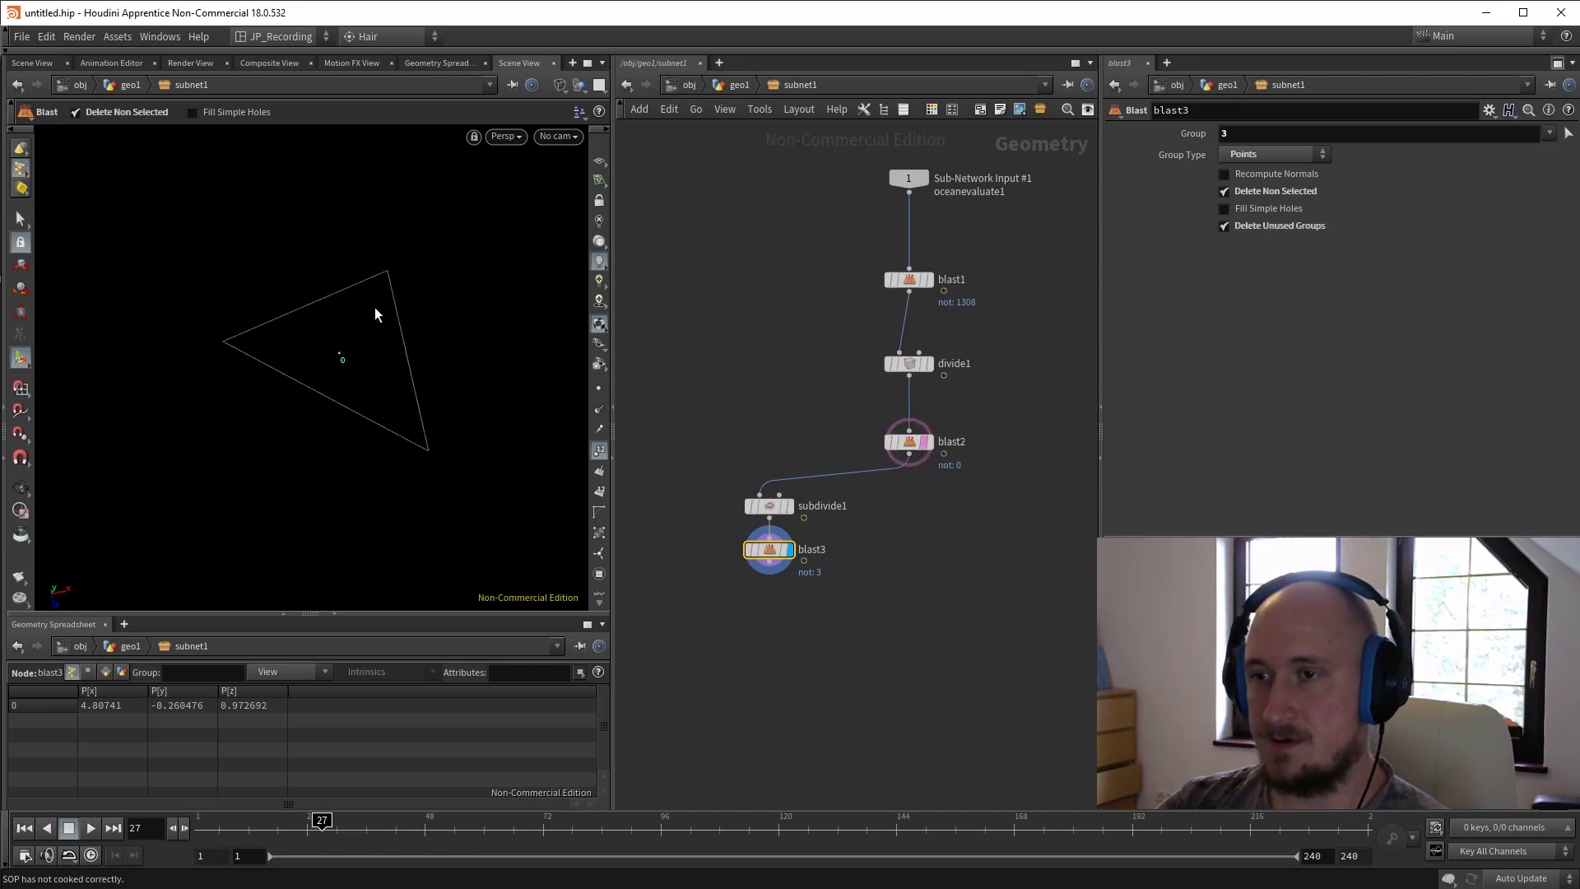
pyautogui.press('Escape')
pyautogui.moveTo(440, 431); pyautogui.dragTo(362, 350)
pyautogui.press('Return')
pyautogui.moveTo(845, 647); pyautogui.dragTo(757, 565, button='middle')
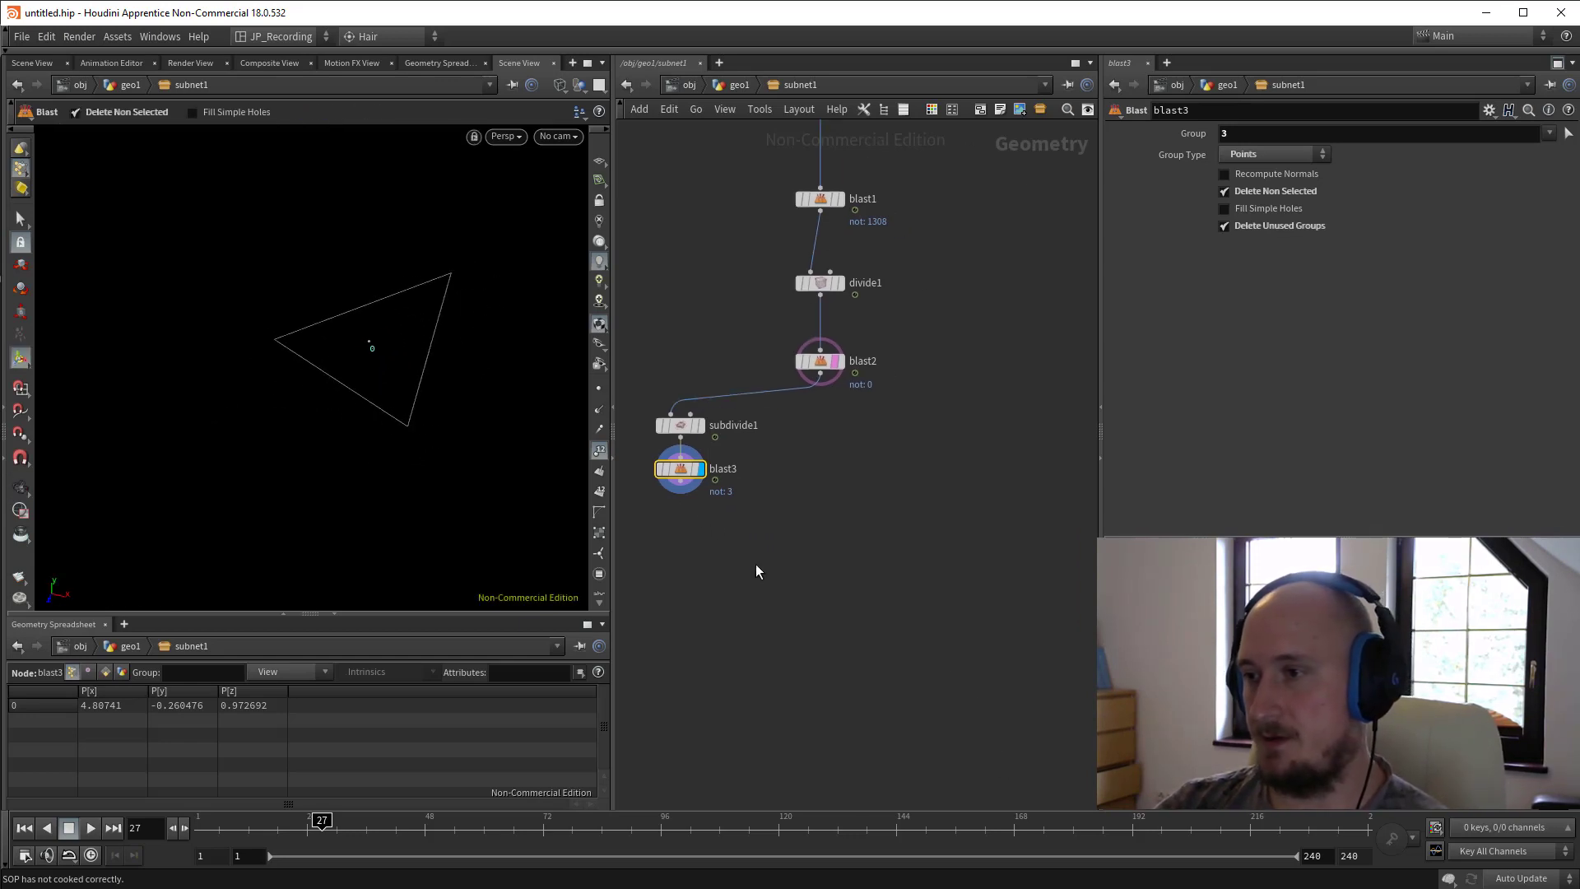
# Move the blast3 node further below subdivide1 and rename it POINT.
pyautogui.moveTo(688, 482); pyautogui.dragTo(673, 500)
pyautogui.click(1256, 111)
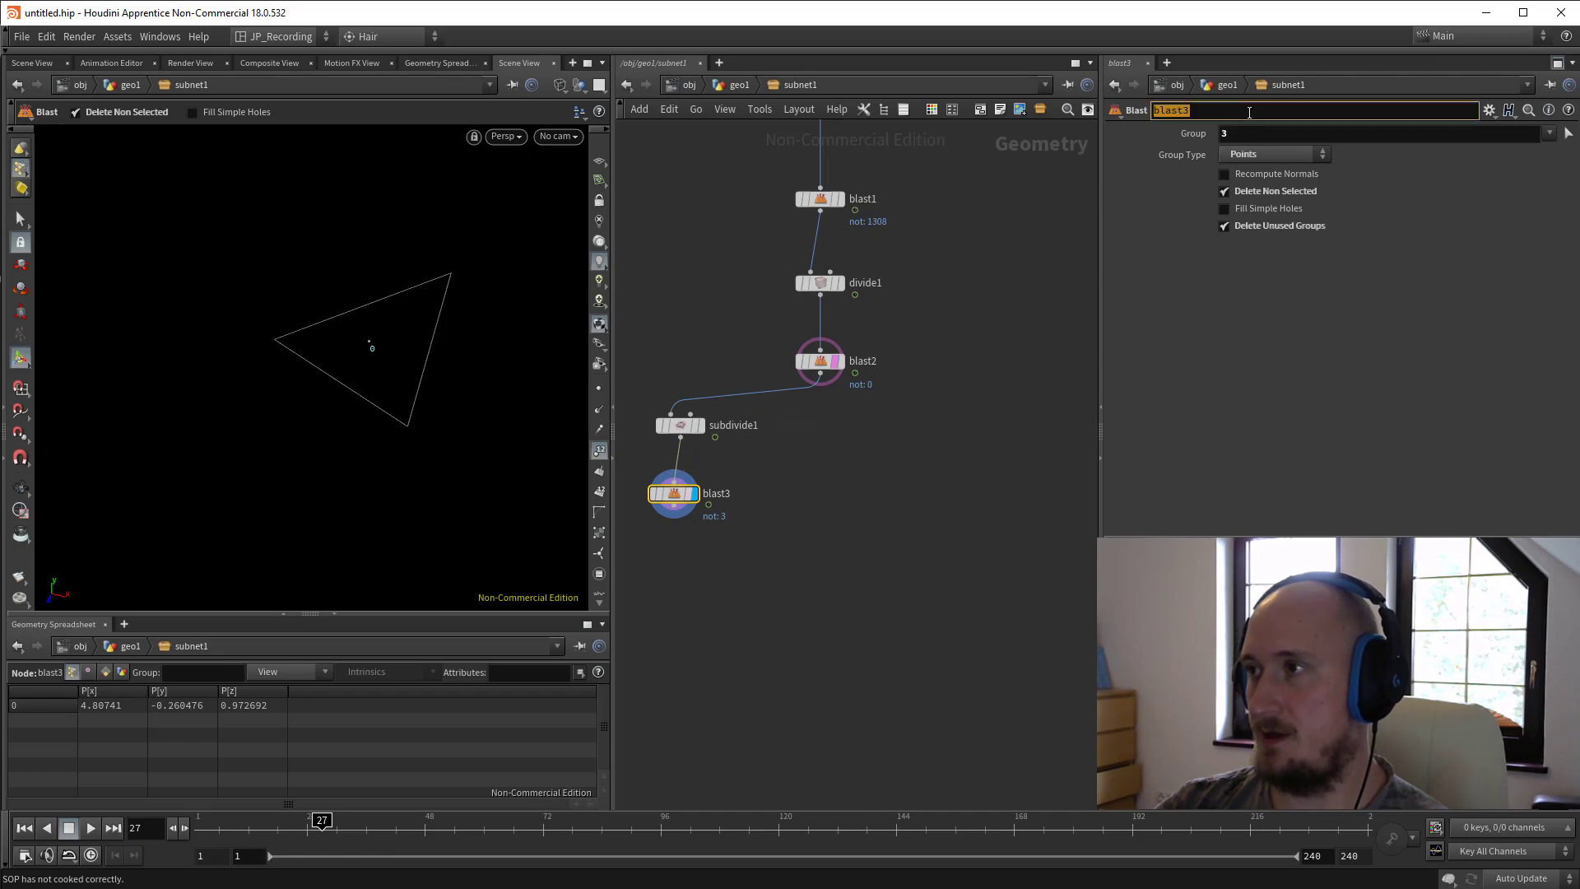
pyautogui.write('POINT')
pyautogui.press('Return')
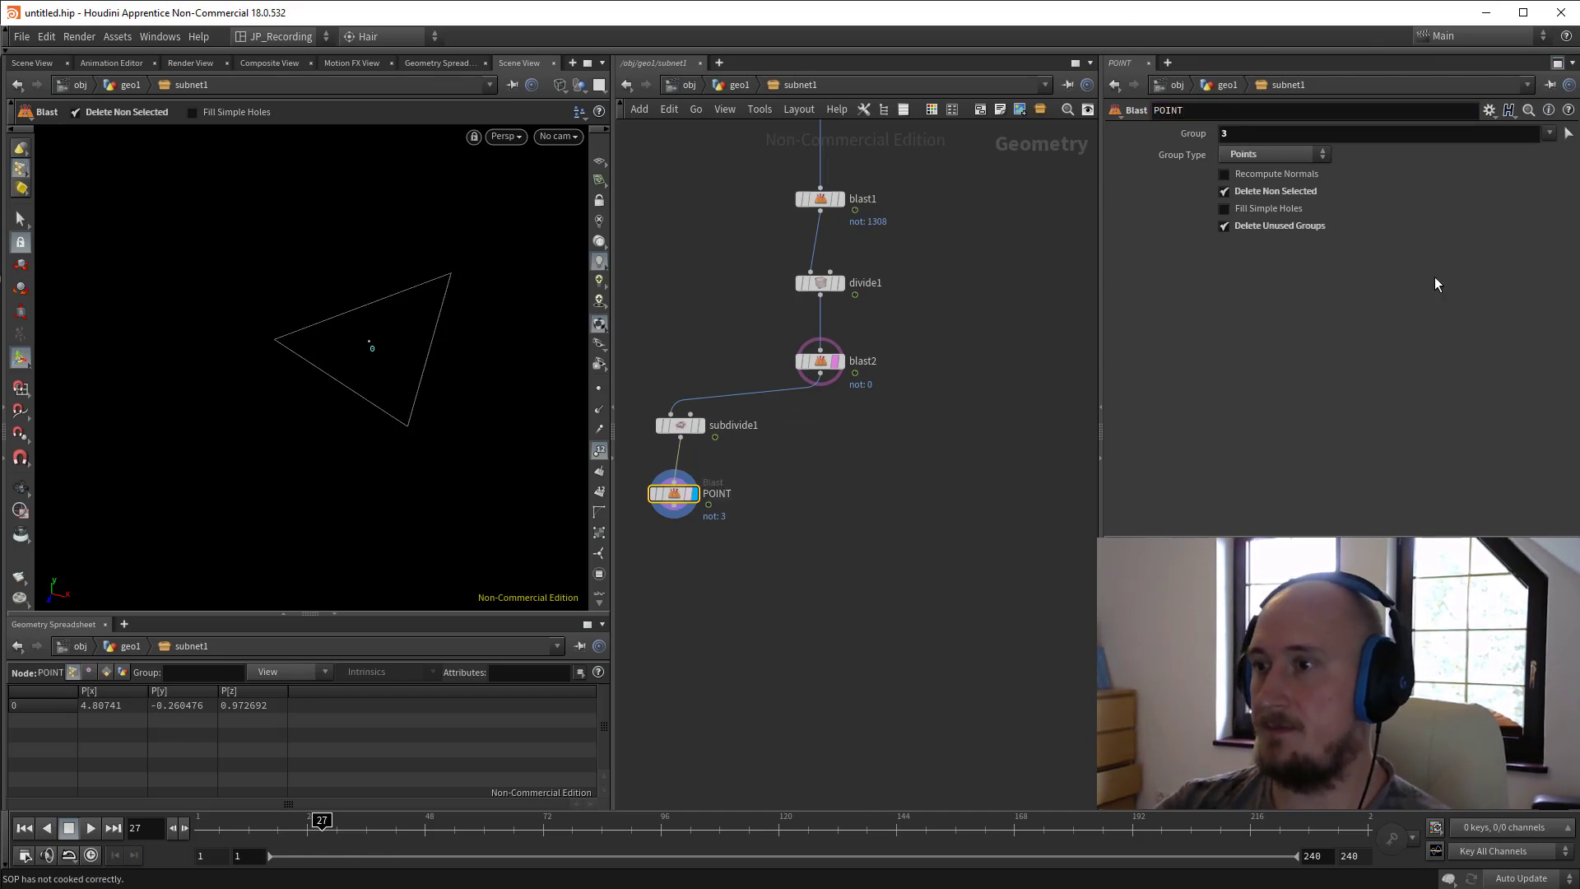
# Add a Point Wrangle wired below blast2, display it, and align it and the POINT node in the network.
pyautogui.press('Tab')
pyautogui.write('wr')
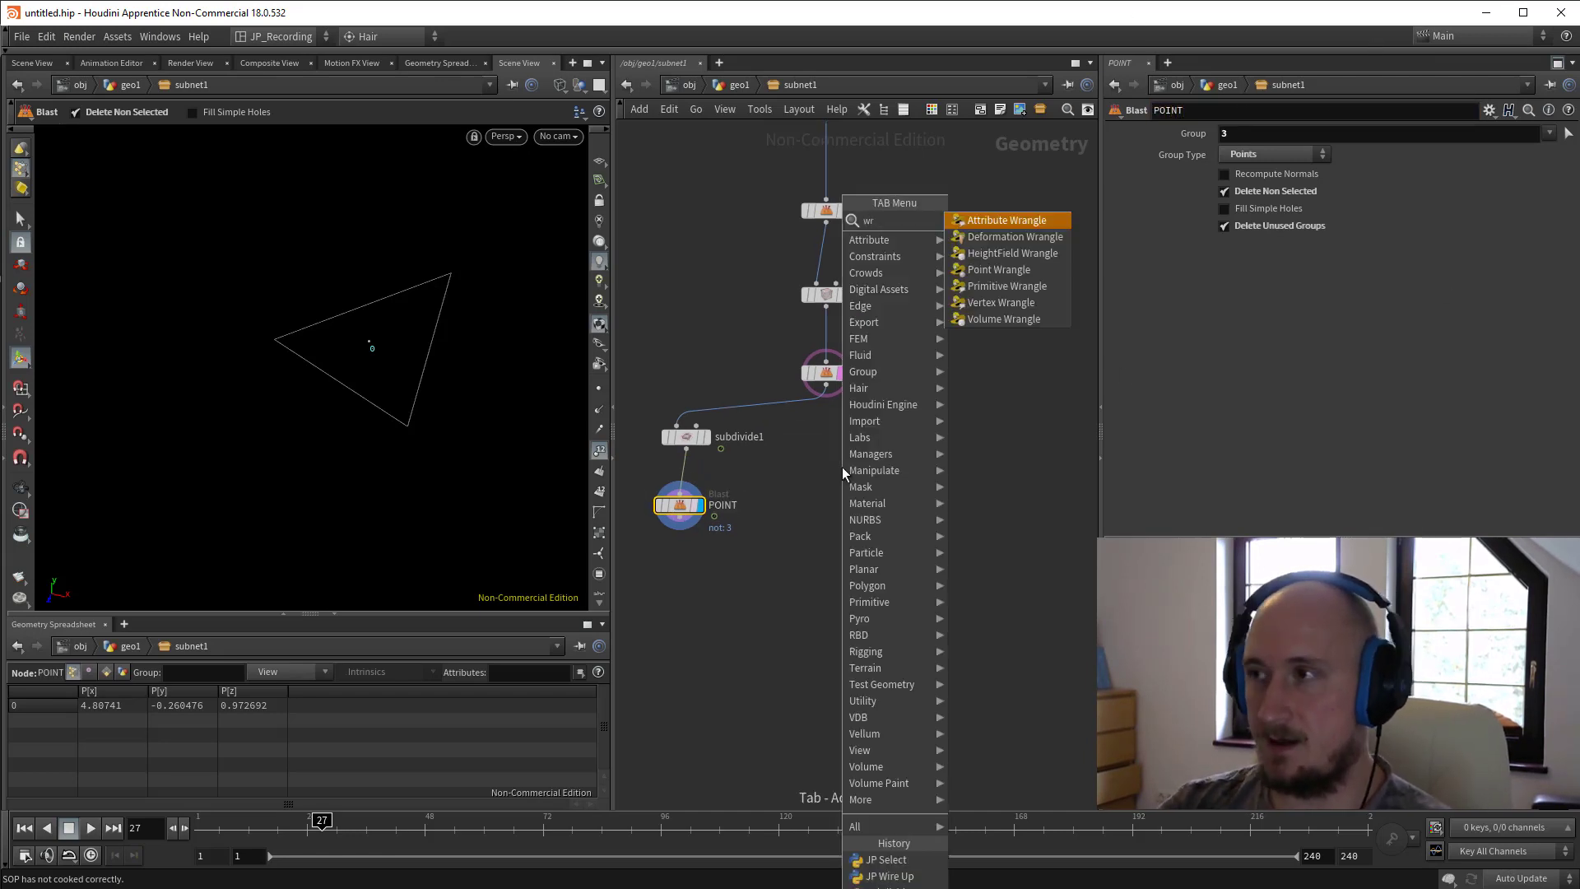
pyautogui.press('Down')
pyautogui.press('Down')
pyautogui.press('Down')
pyautogui.press('Return')
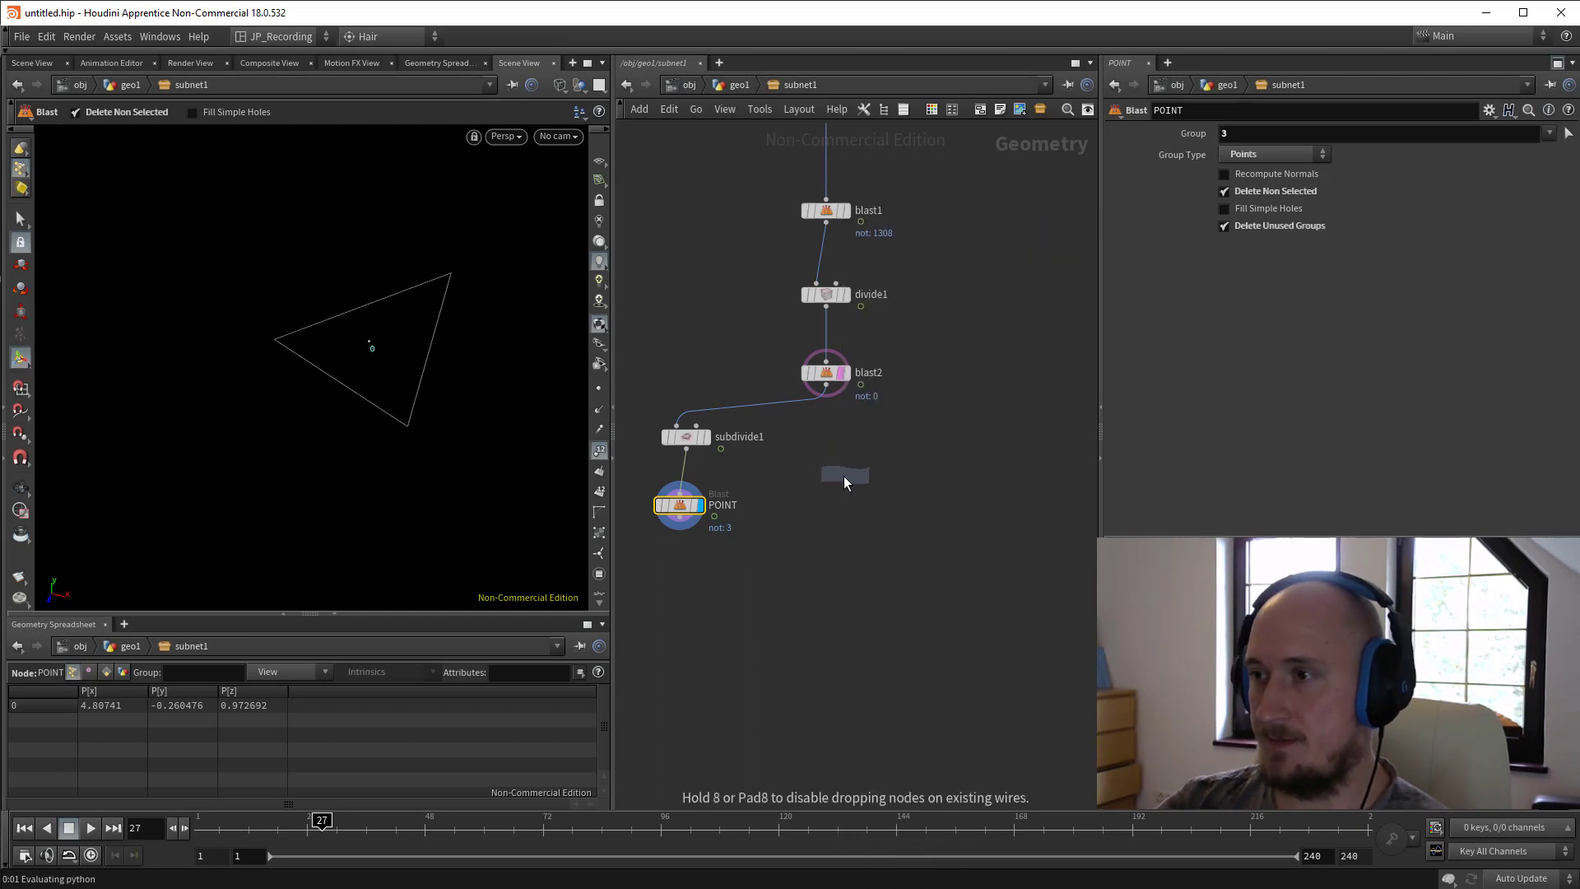
pyautogui.click(822, 478)
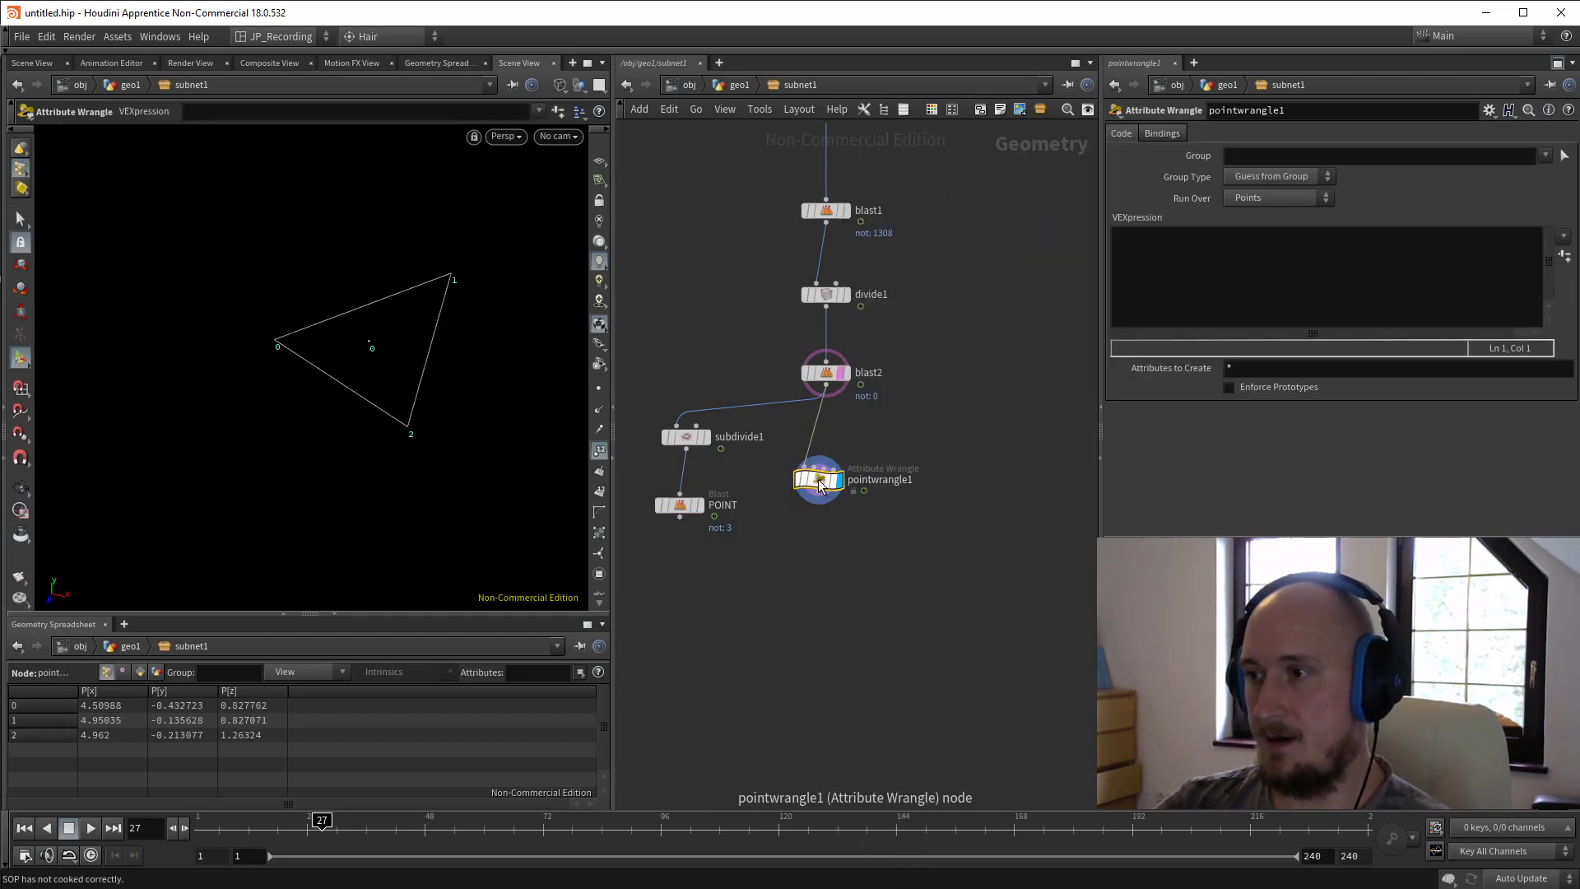
pyautogui.moveTo(679, 504); pyautogui.dragTo(687, 510)
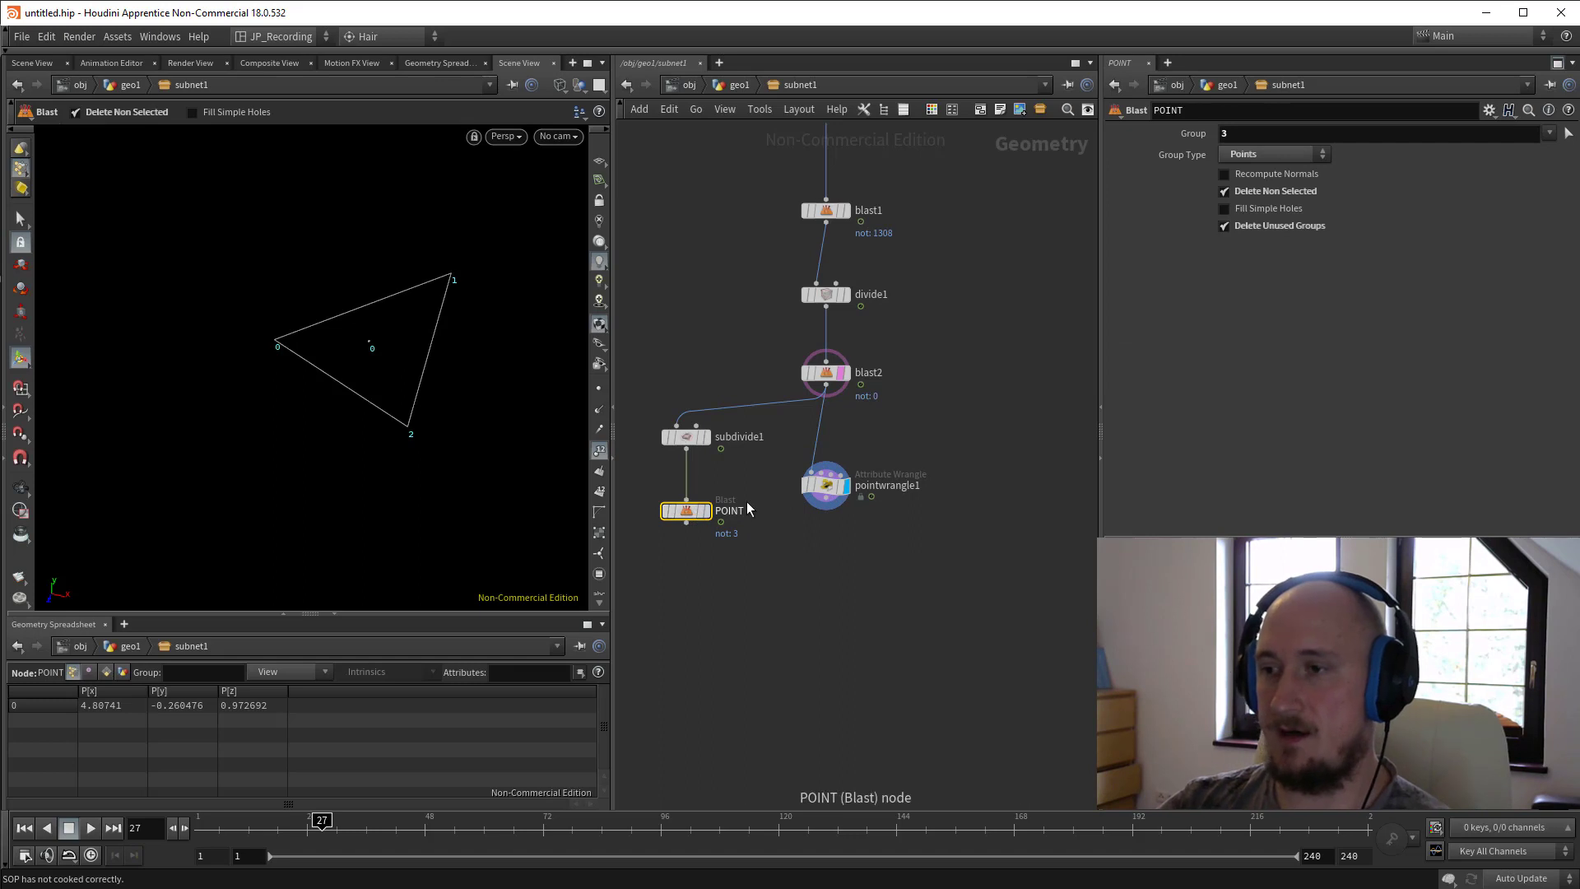
pyautogui.moveTo(921, 659); pyautogui.dragTo(806, 473)
pyautogui.moveTo(899, 445); pyautogui.dragTo(895, 478, button='middle')
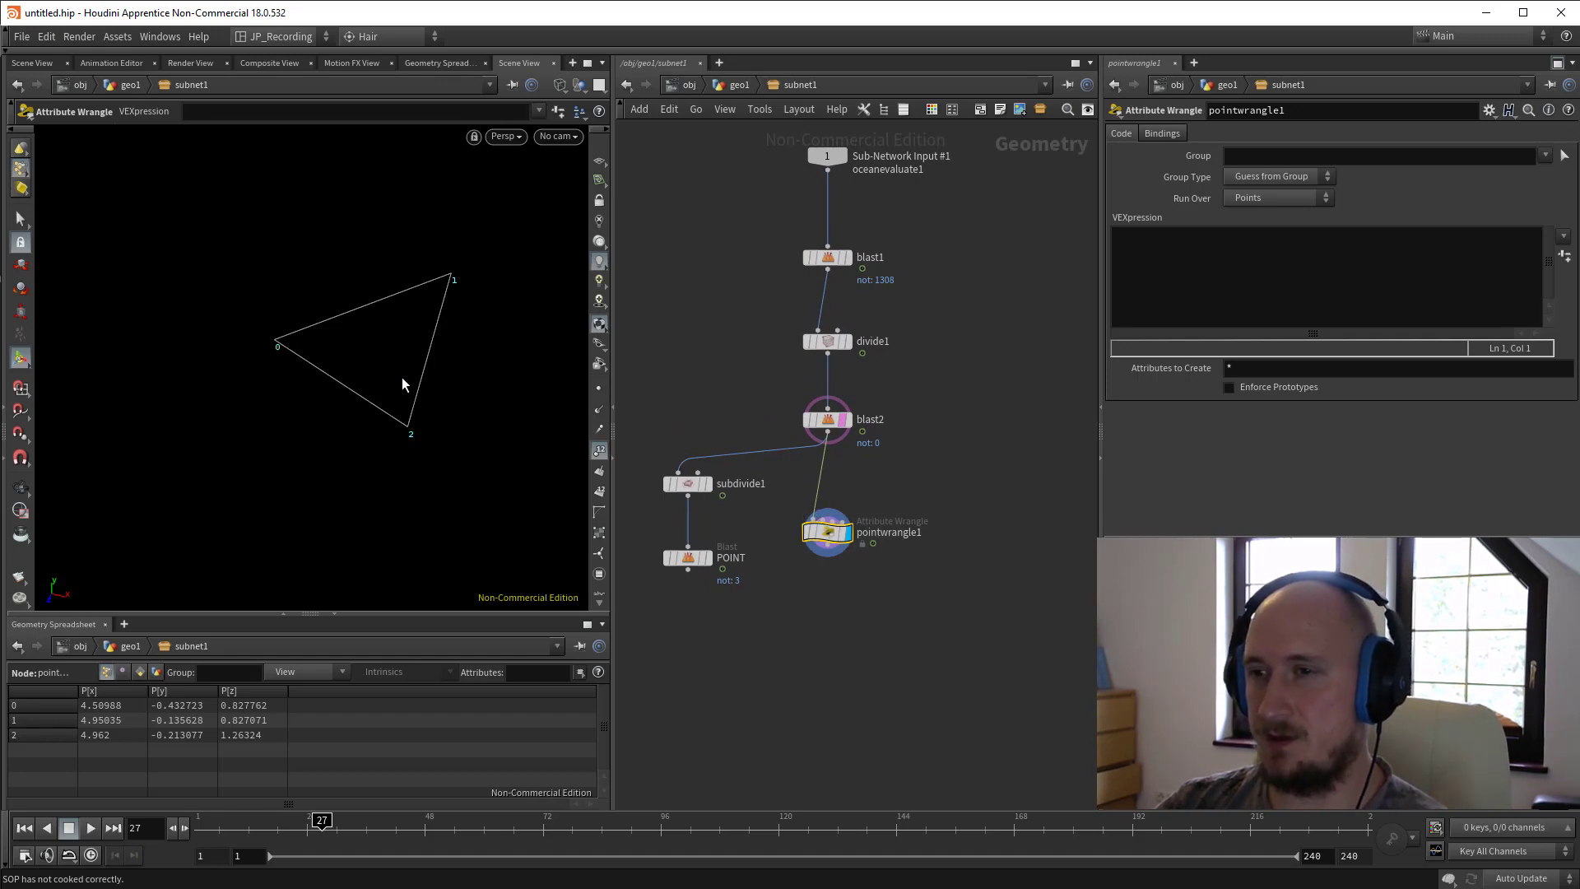
# Enter maketransform(); as the VEX expression of the point wrangle.
pyautogui.press('Escape')
pyautogui.moveTo(398, 367); pyautogui.dragTo(508, 316)
pyautogui.press('Return')
pyautogui.press('Escape')
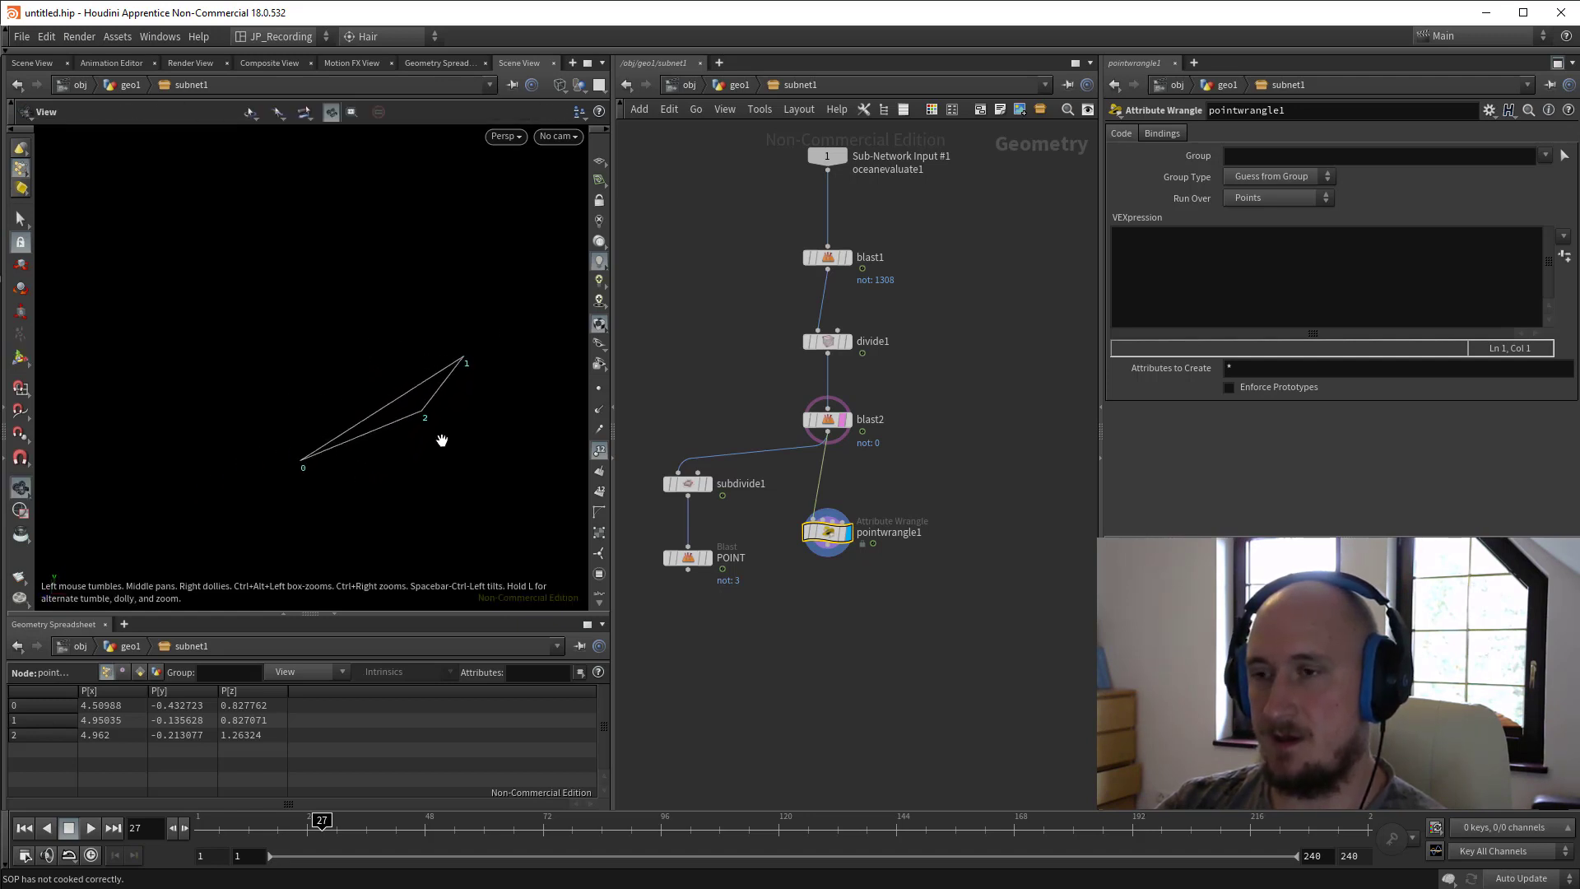
pyautogui.moveTo(375, 453)
pyautogui.mouseDown()
pyautogui.moveTo(406, 470)
pyautogui.moveTo(411, 437)
pyautogui.moveTo(403, 451)
pyautogui.mouseUp()
pyautogui.click(1349, 297)
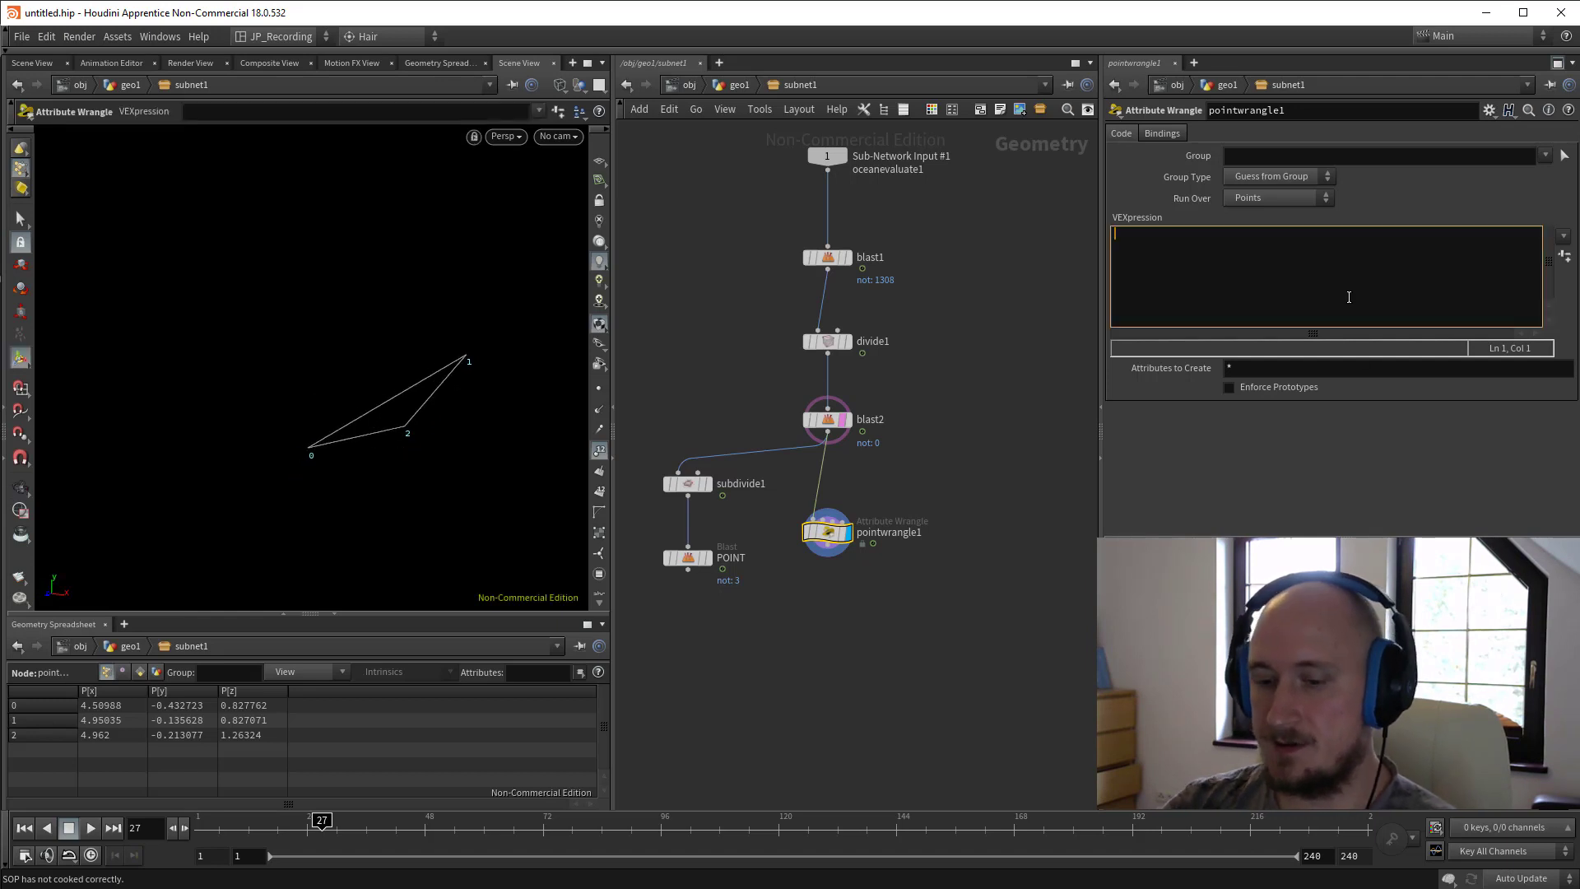
pyautogui.write('maketransform();')
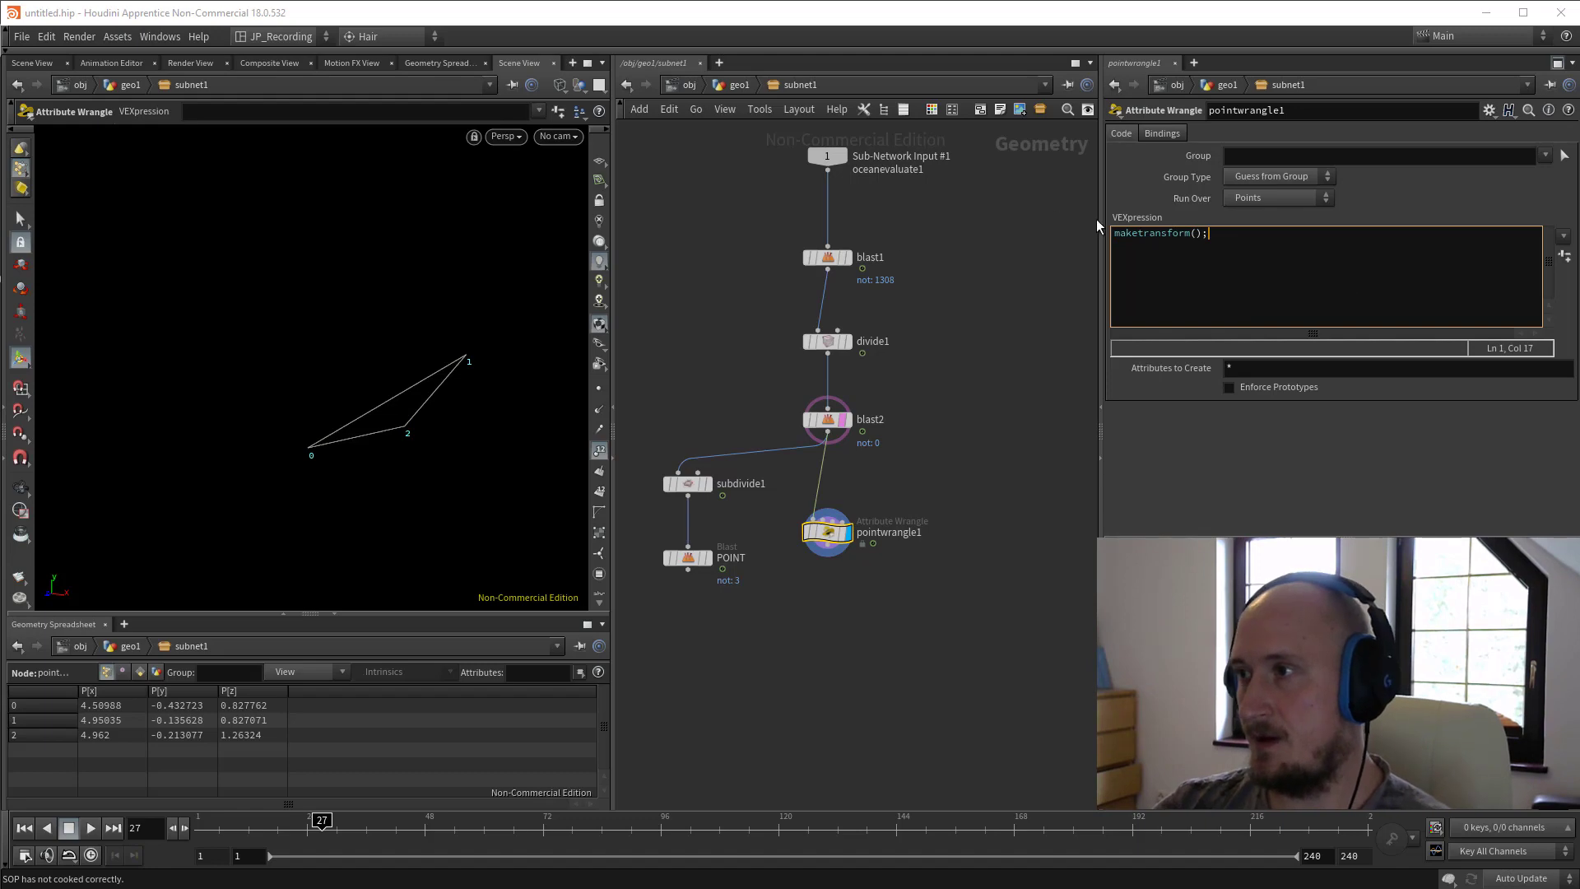
# Replace the wrangle code with maketransform(vector zaxis, vector yaxis); using the first signature on the function's help page.
pyautogui.click(1160, 234)
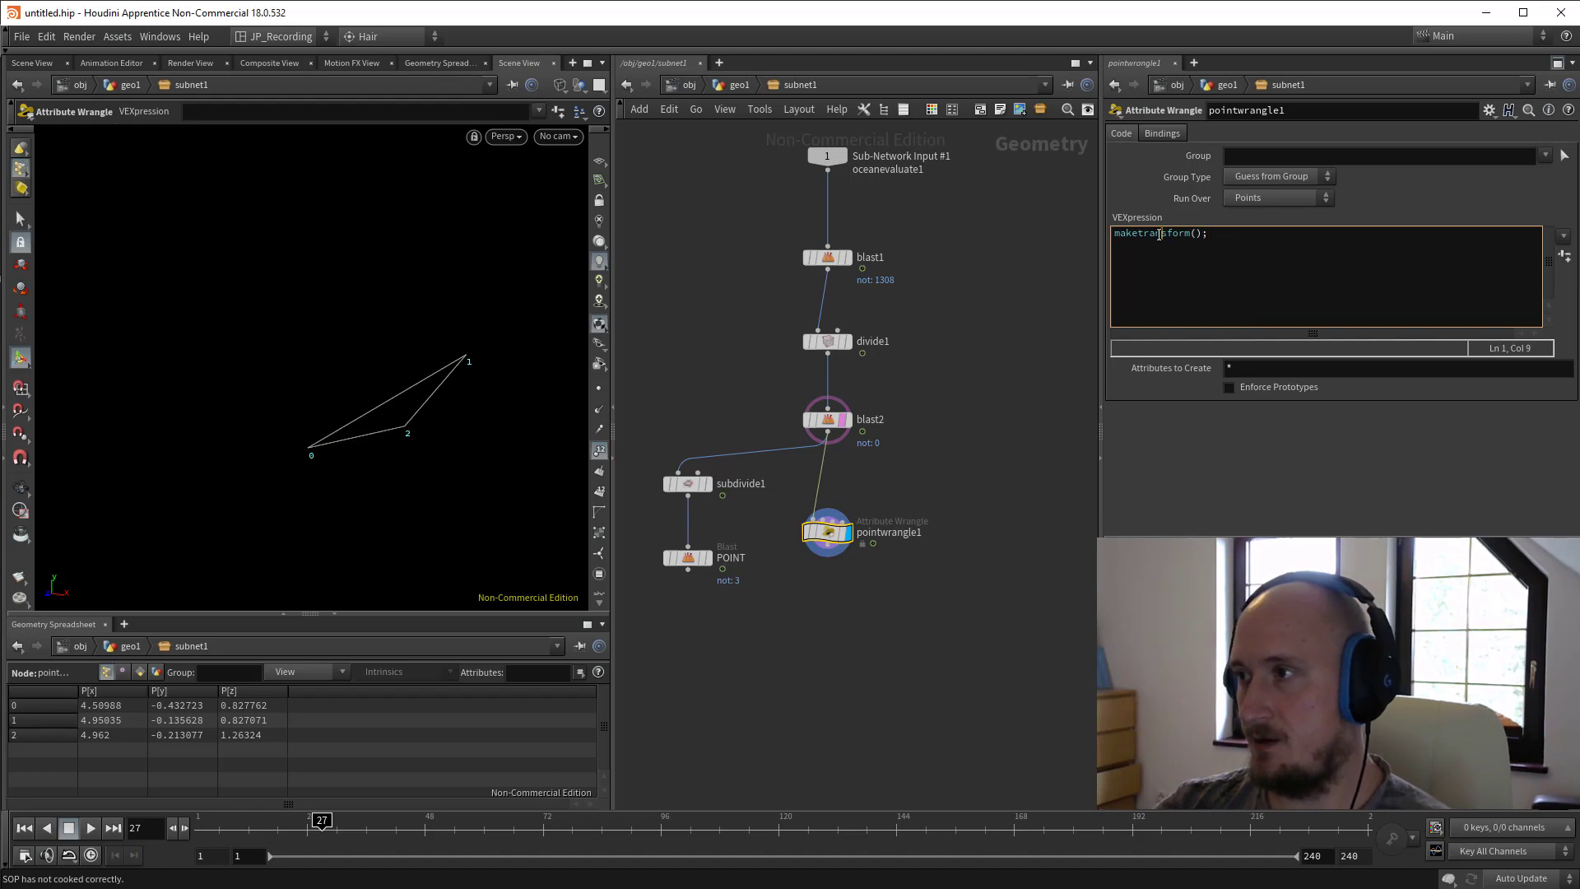
pyautogui.press('F1')
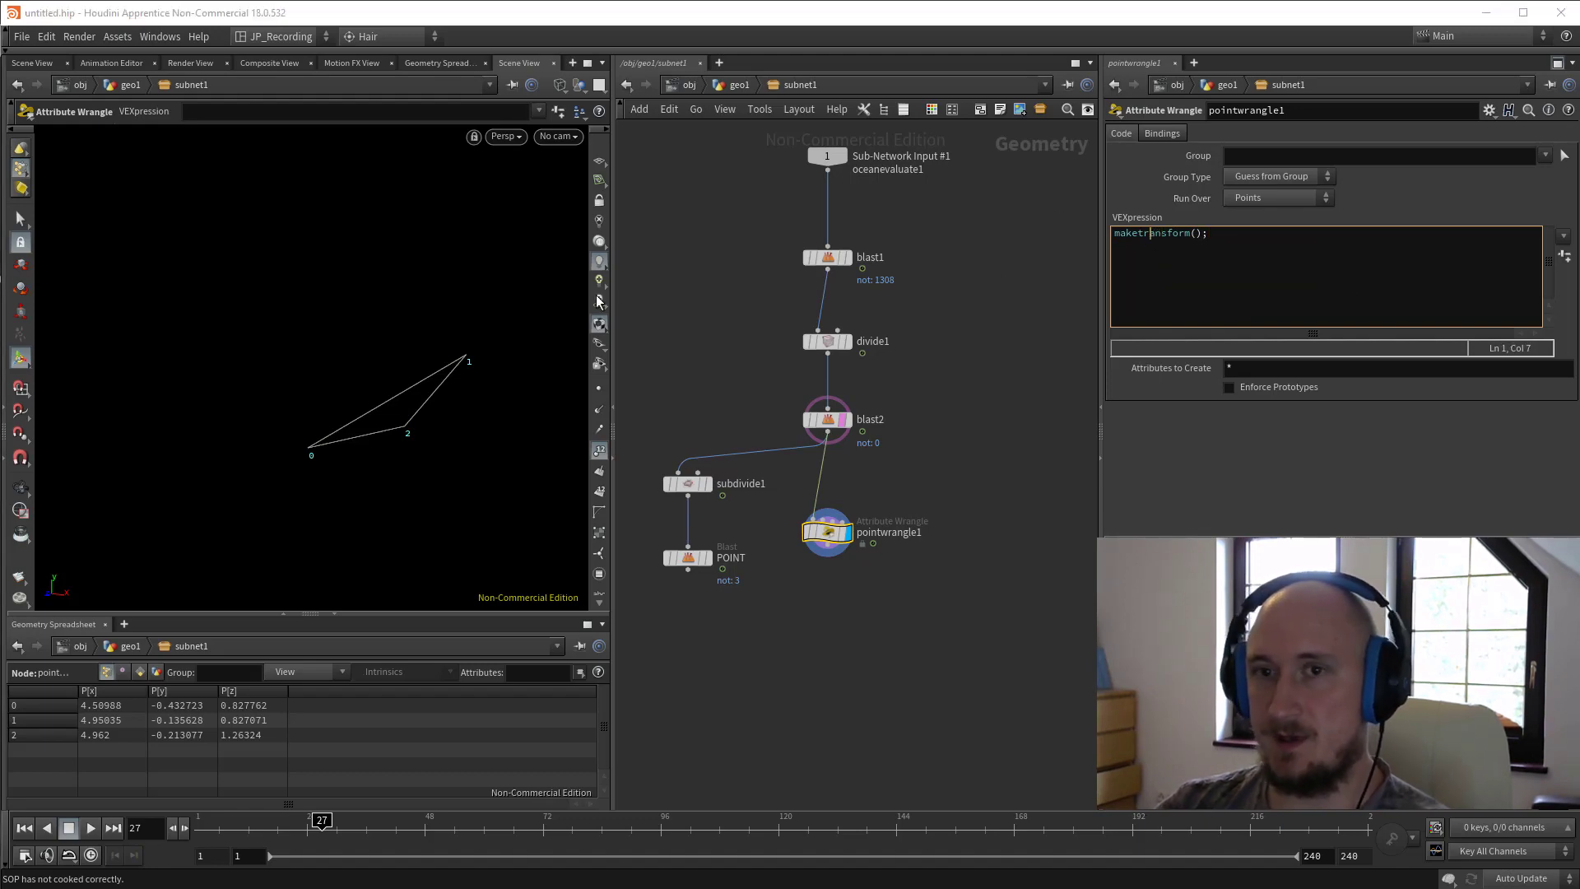
pyautogui.moveTo(1261, 319); pyautogui.dragTo(661, 286)
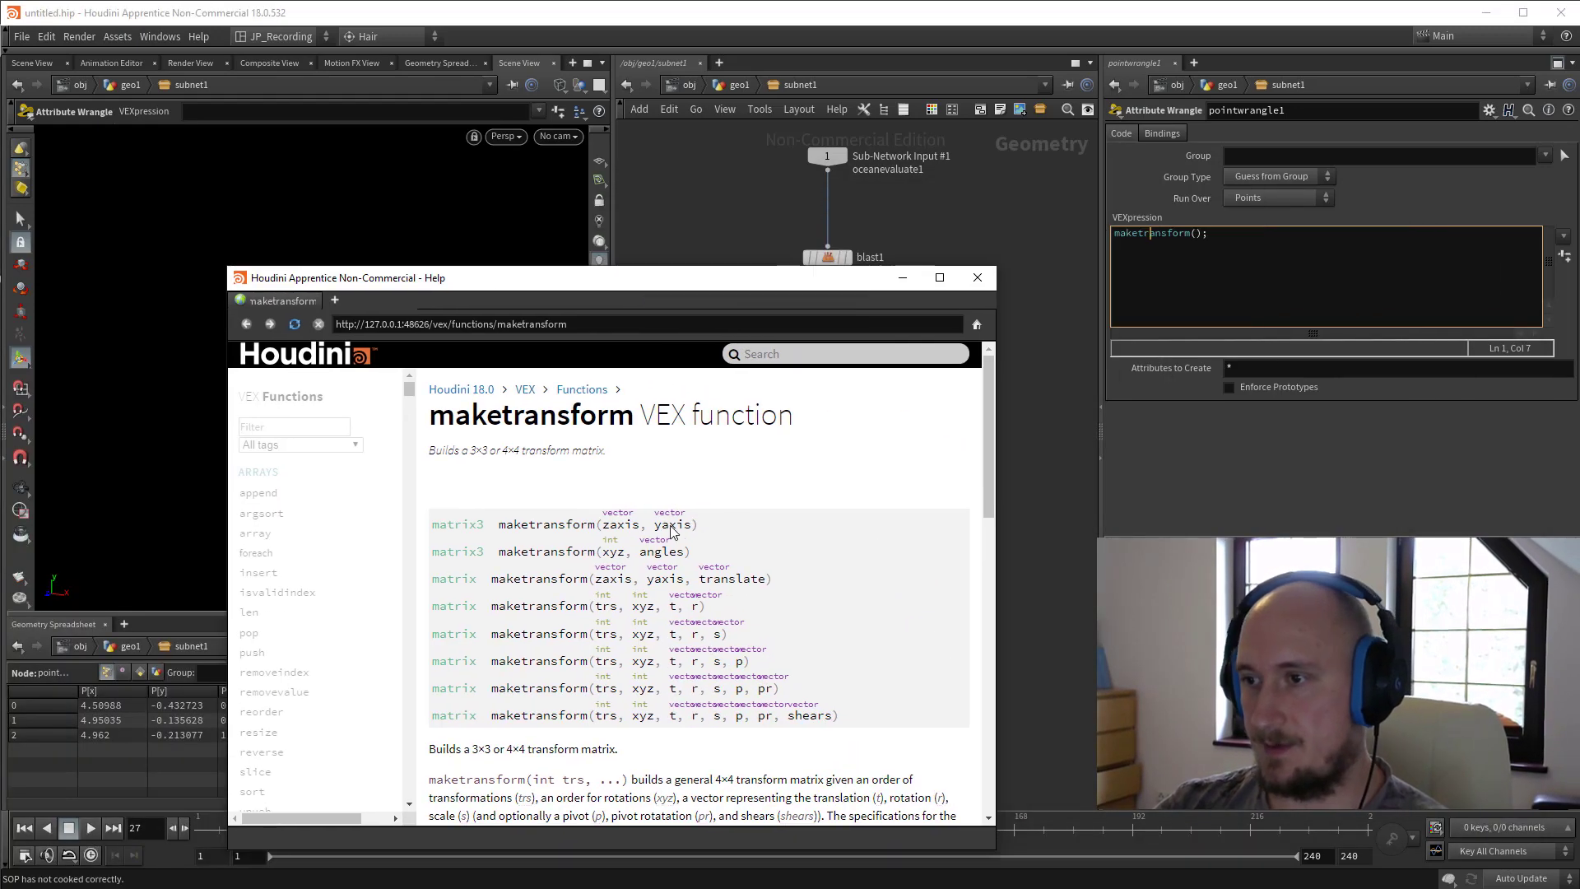
pyautogui.moveTo(699, 526); pyautogui.dragTo(494, 536)
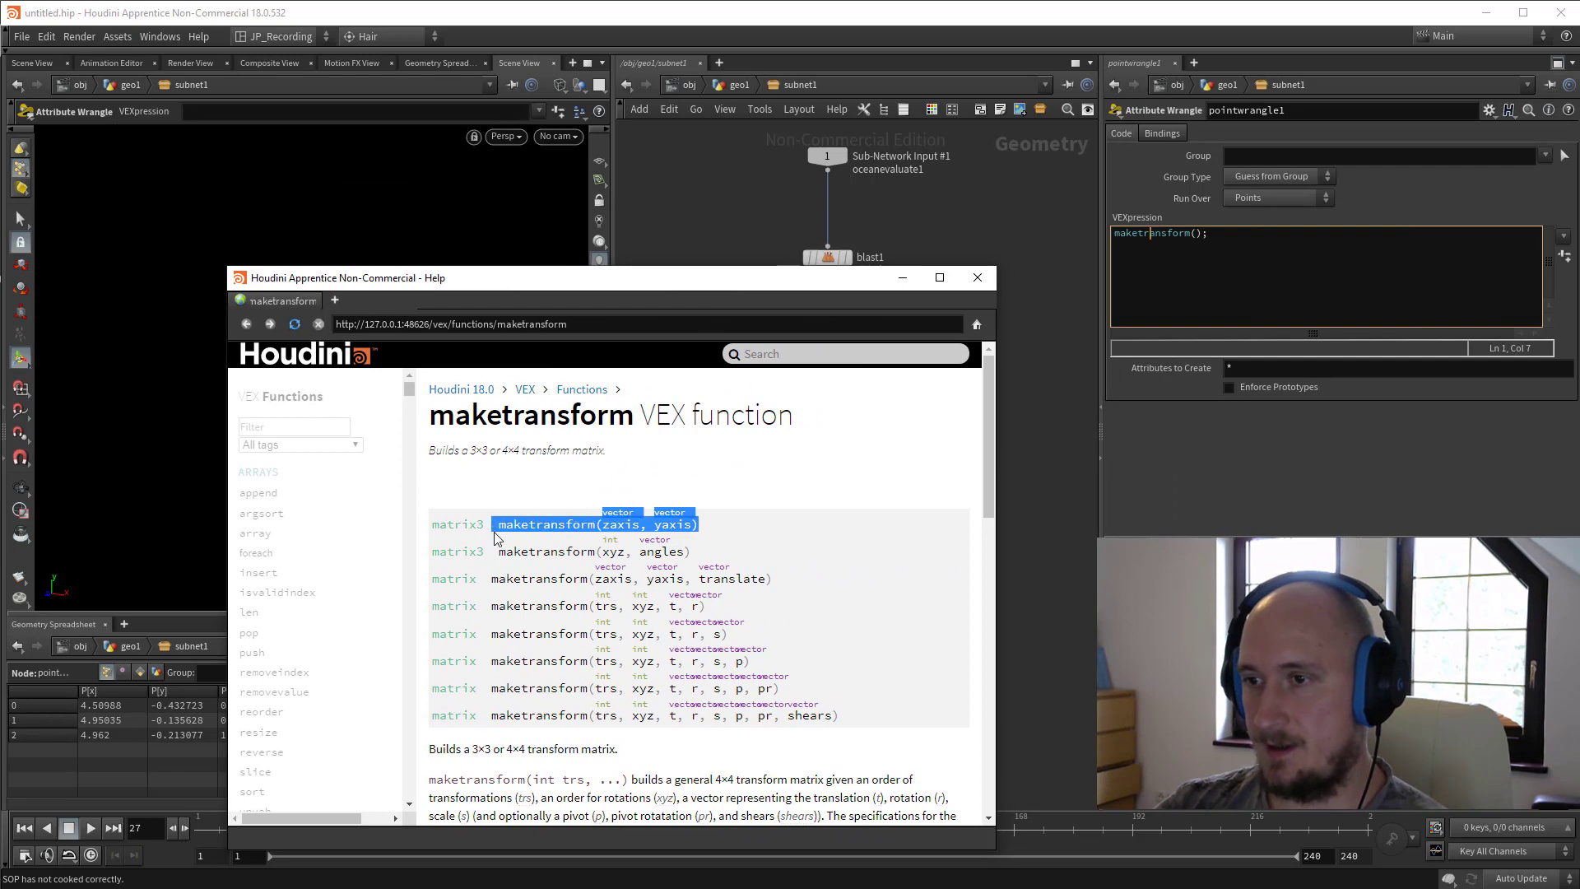
pyautogui.click(901, 282)
pyautogui.hotkey('ctrl', 'a')
pyautogui.write('maketransform(vector zaxis, vector yaxis)')
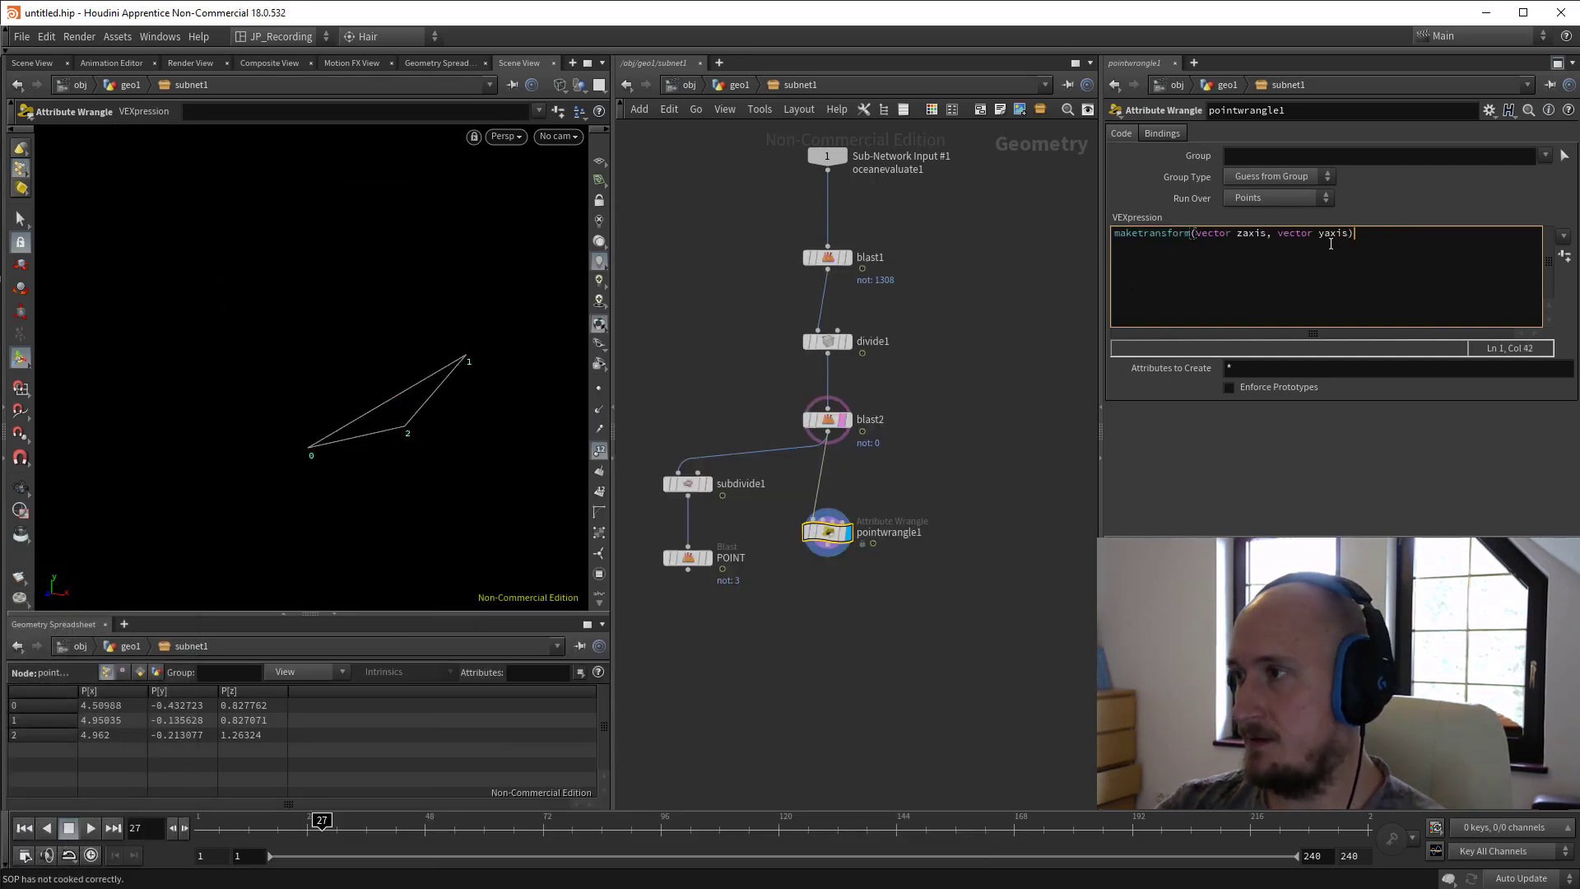
pyautogui.doubleClick(1342, 234)
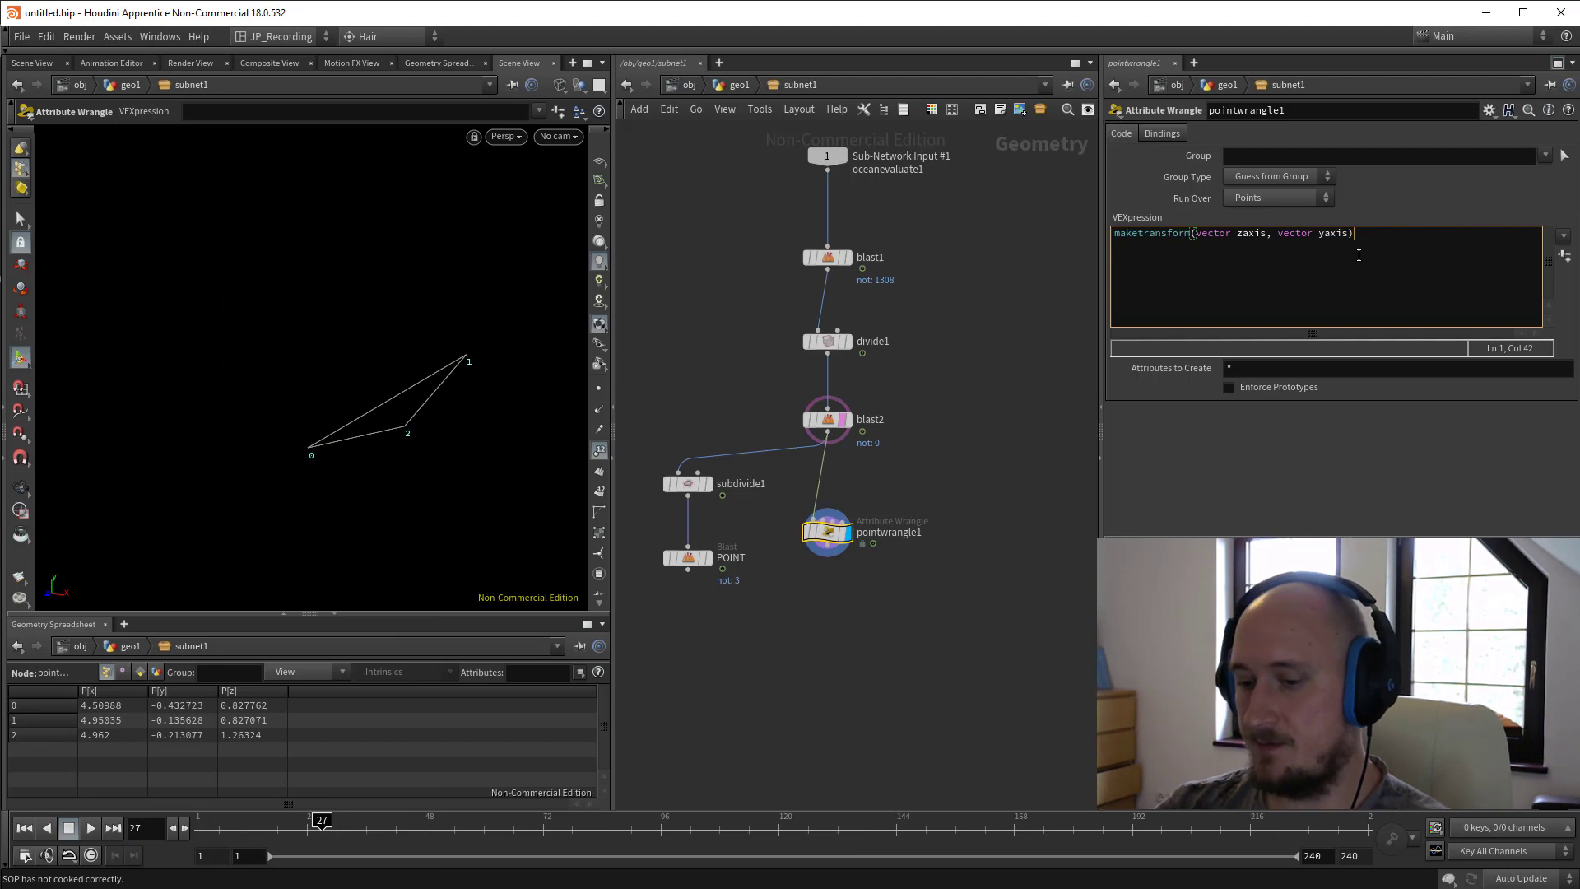
pyautogui.write(';')
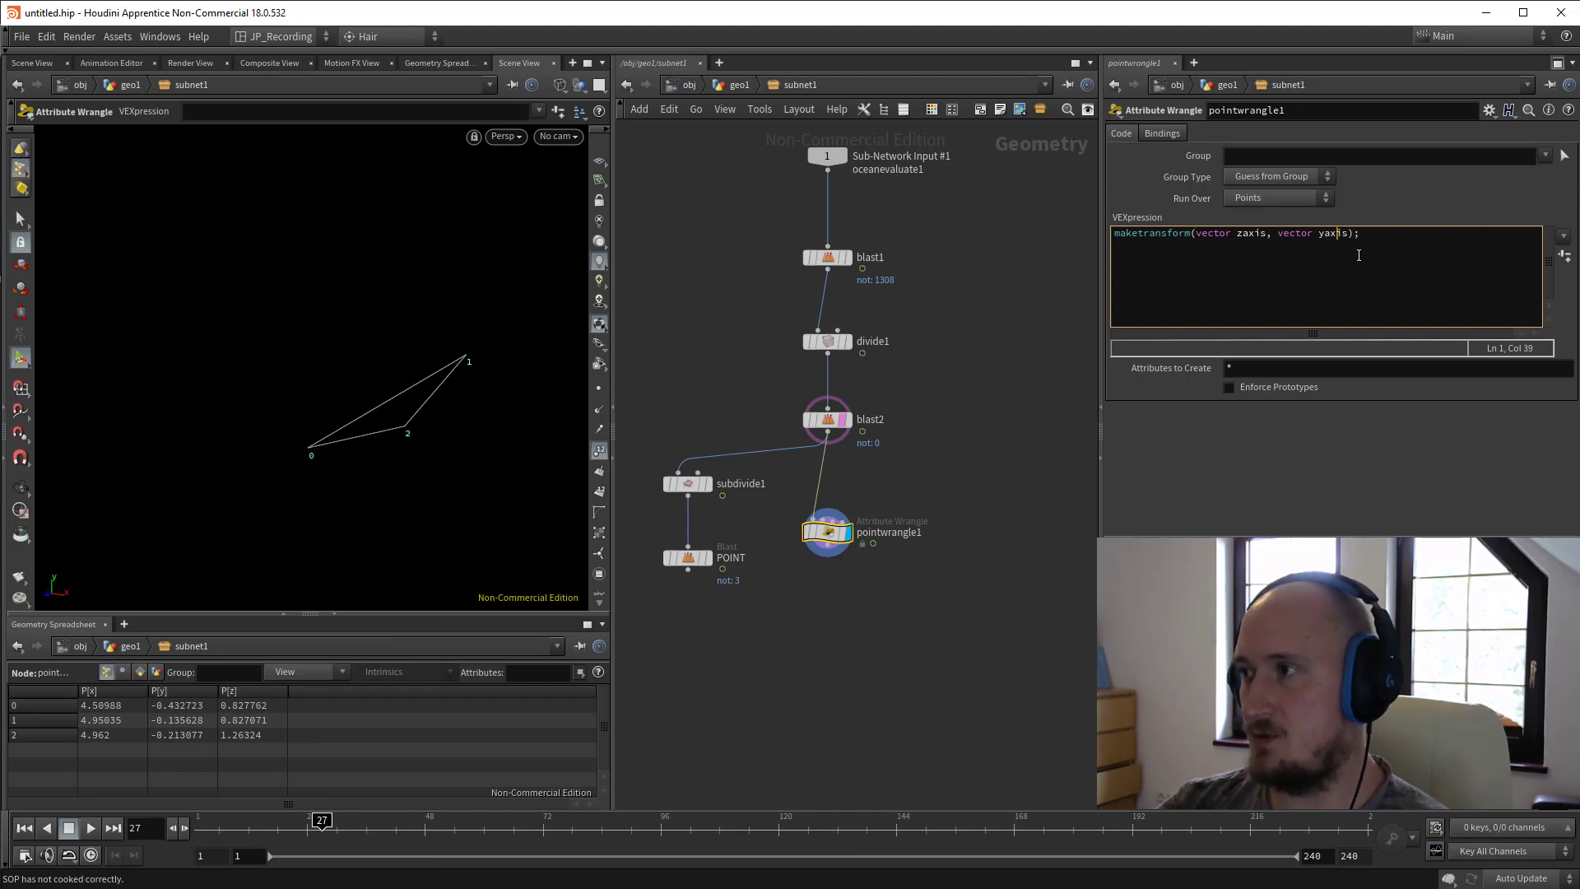
# Insert a Normal node between blast2 and the point wrangle.
pyautogui.press('Tab')
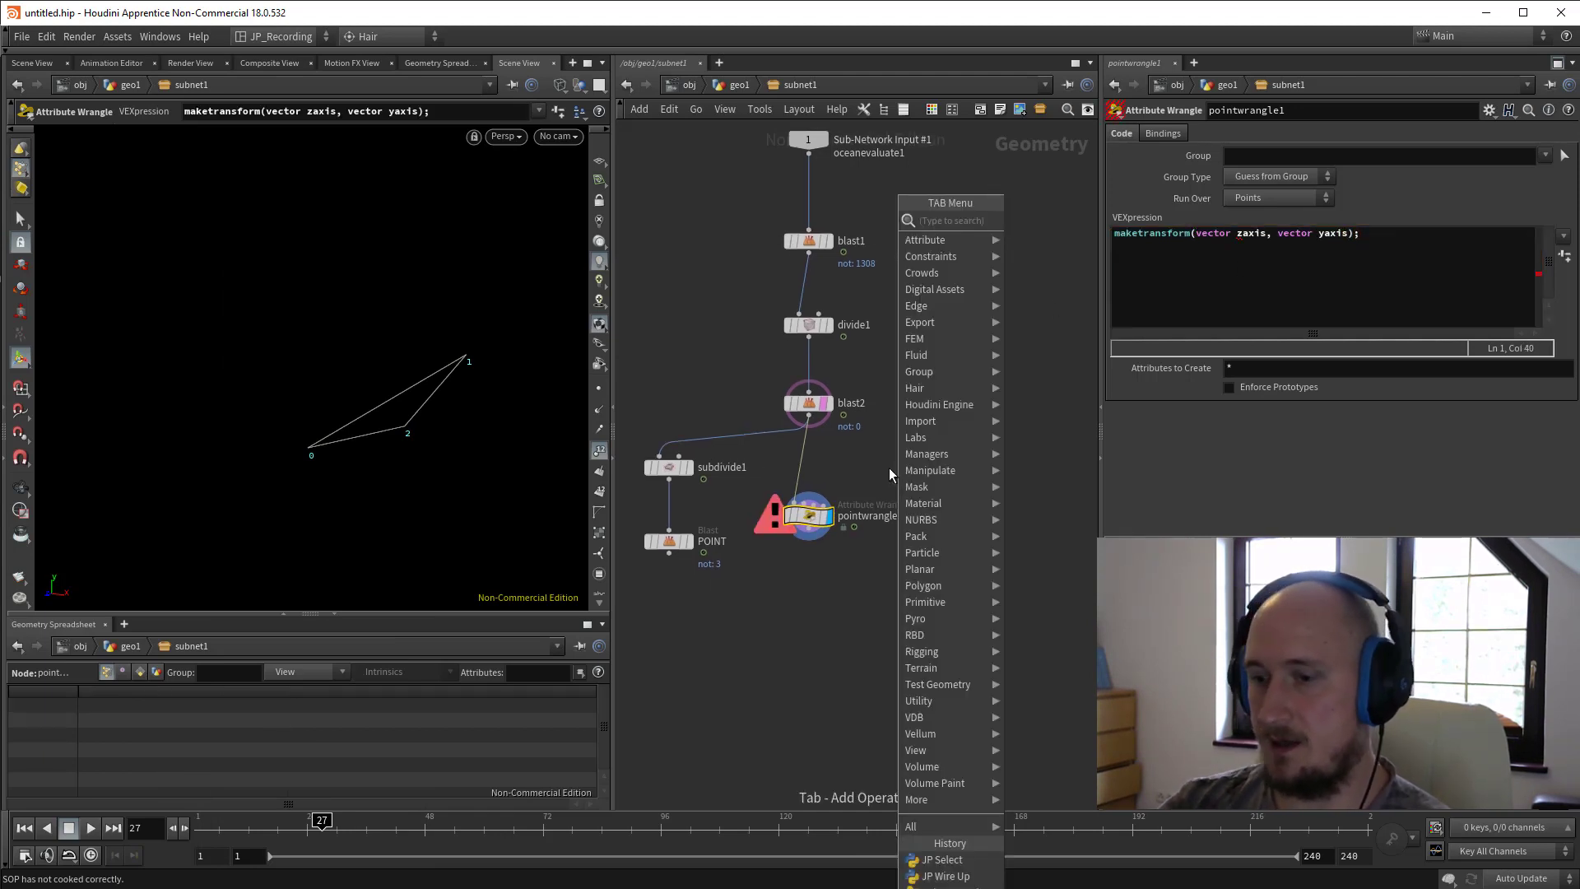
pyautogui.write('nor')
pyautogui.press('Return')
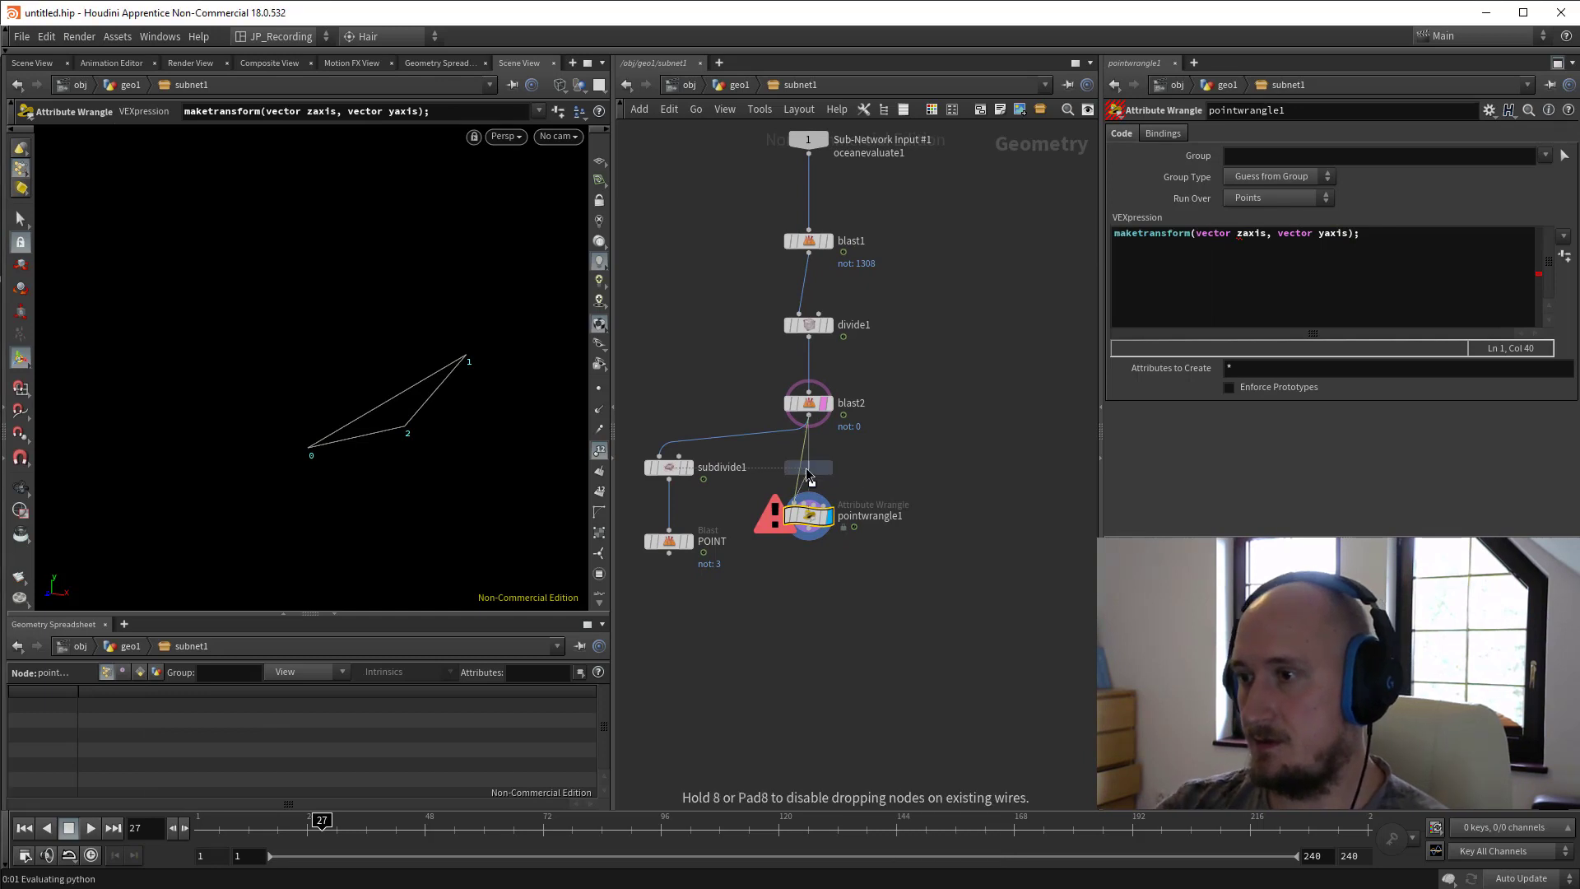
pyautogui.click(809, 462)
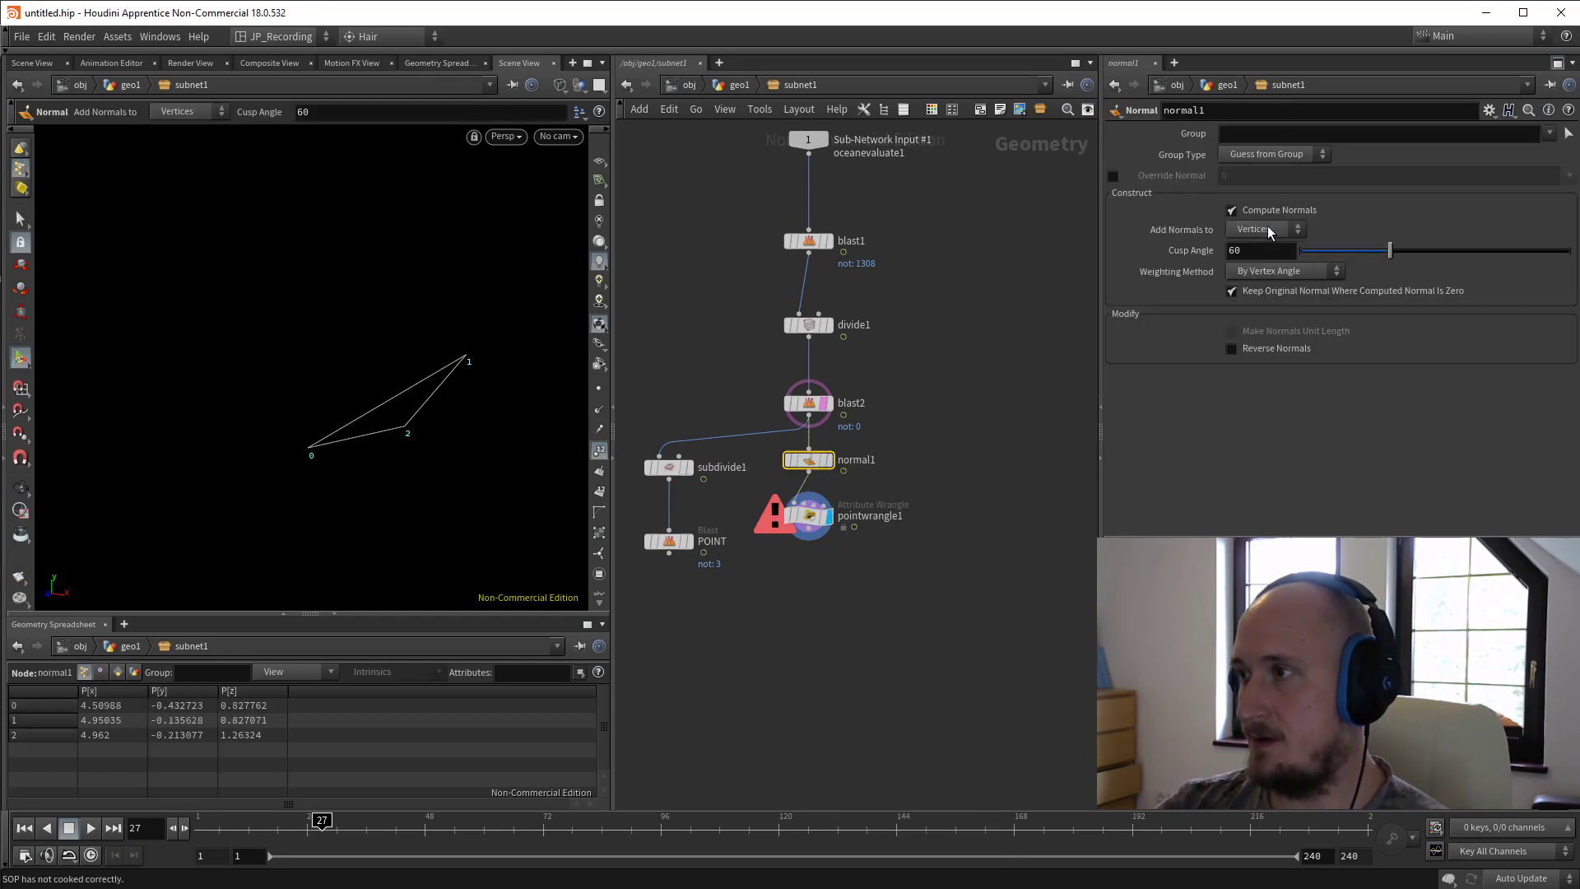
# Change which geometry elements the normal1 node adds its normals to.
pyautogui.click(1268, 231)
pyautogui.click(1255, 245)
# Replace the vector yaxis argument of maketransform with @N in the point wrangle's VEX code.
pyautogui.click(809, 515)
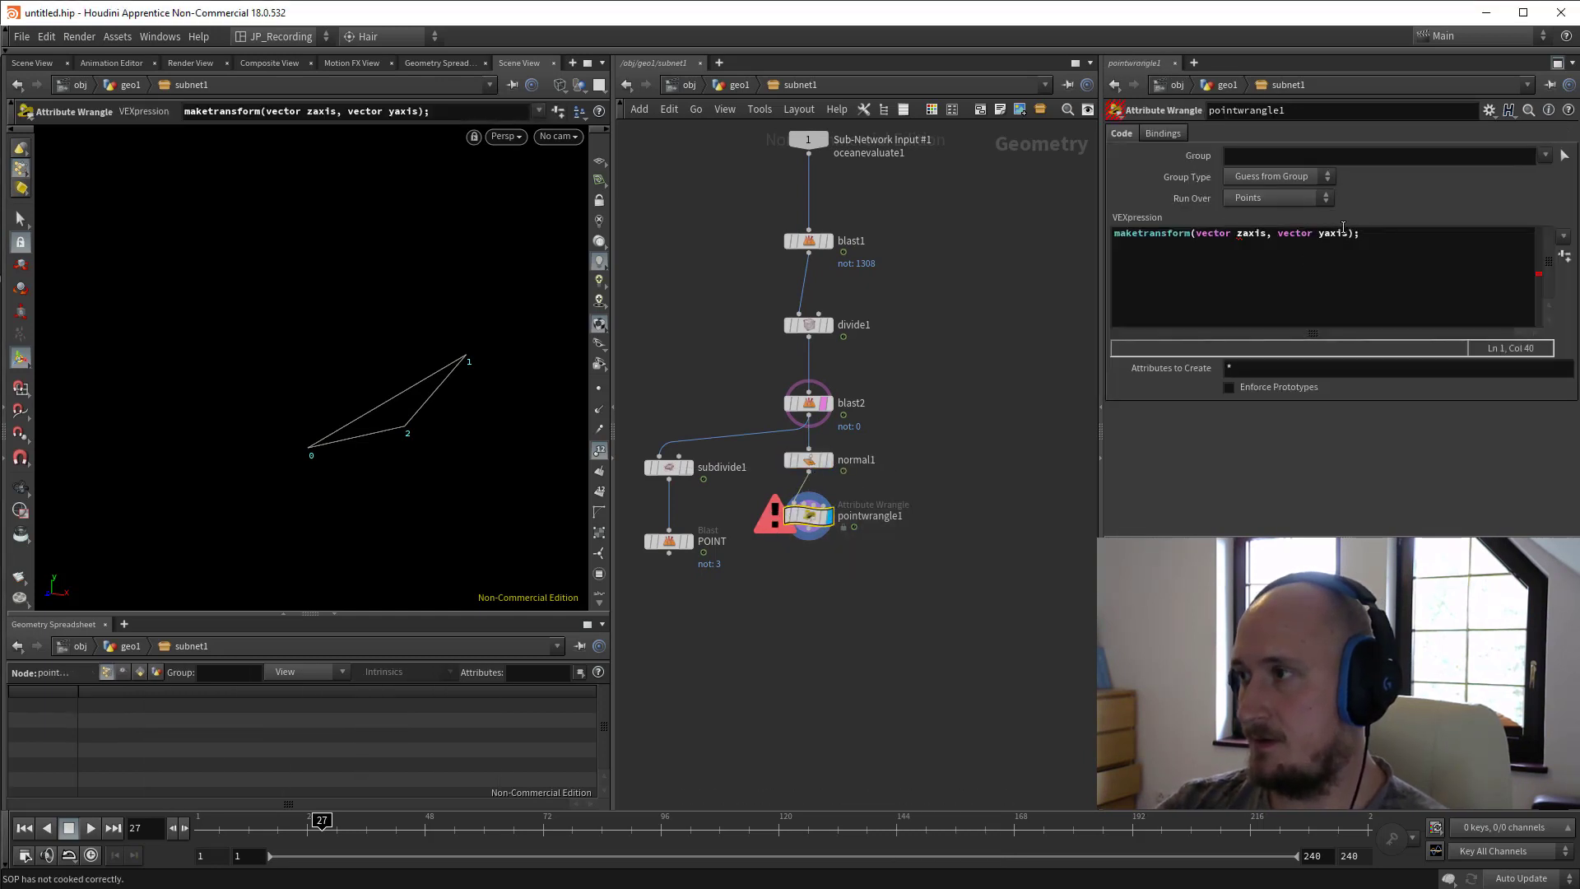
pyautogui.moveTo(1351, 233); pyautogui.dragTo(1274, 234)
pyautogui.write('@N')
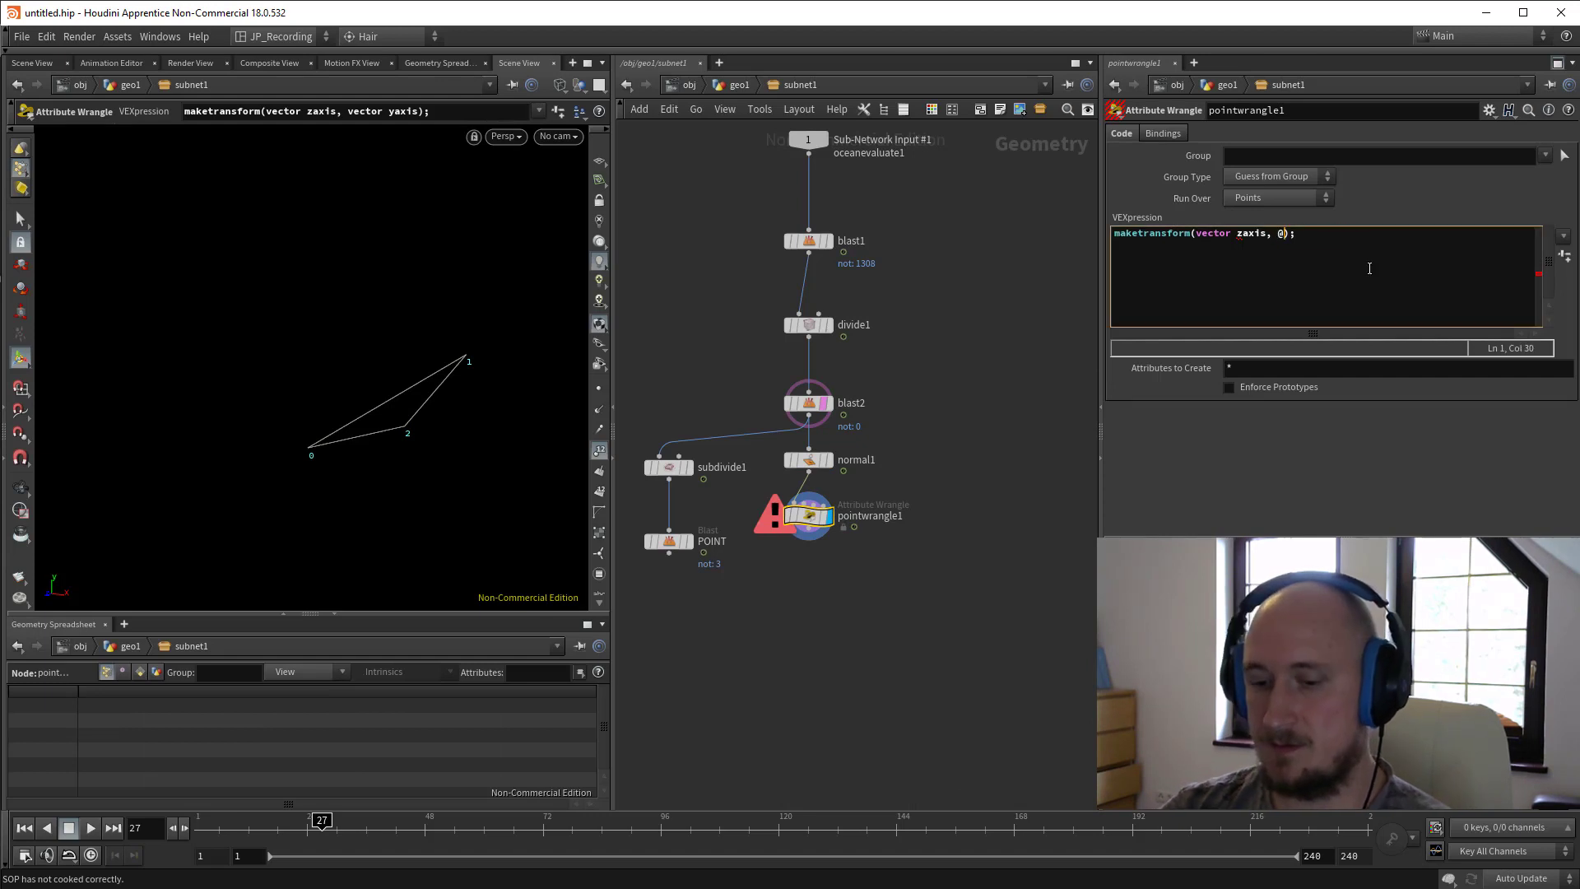
pyautogui.press('Left')
pyautogui.press('Left')
pyautogui.press('Left')
pyautogui.press('Left')
pyautogui.press('Left')
pyautogui.press('Left')
pyautogui.press('Left')
pyautogui.press('Left')
pyautogui.press('Left')
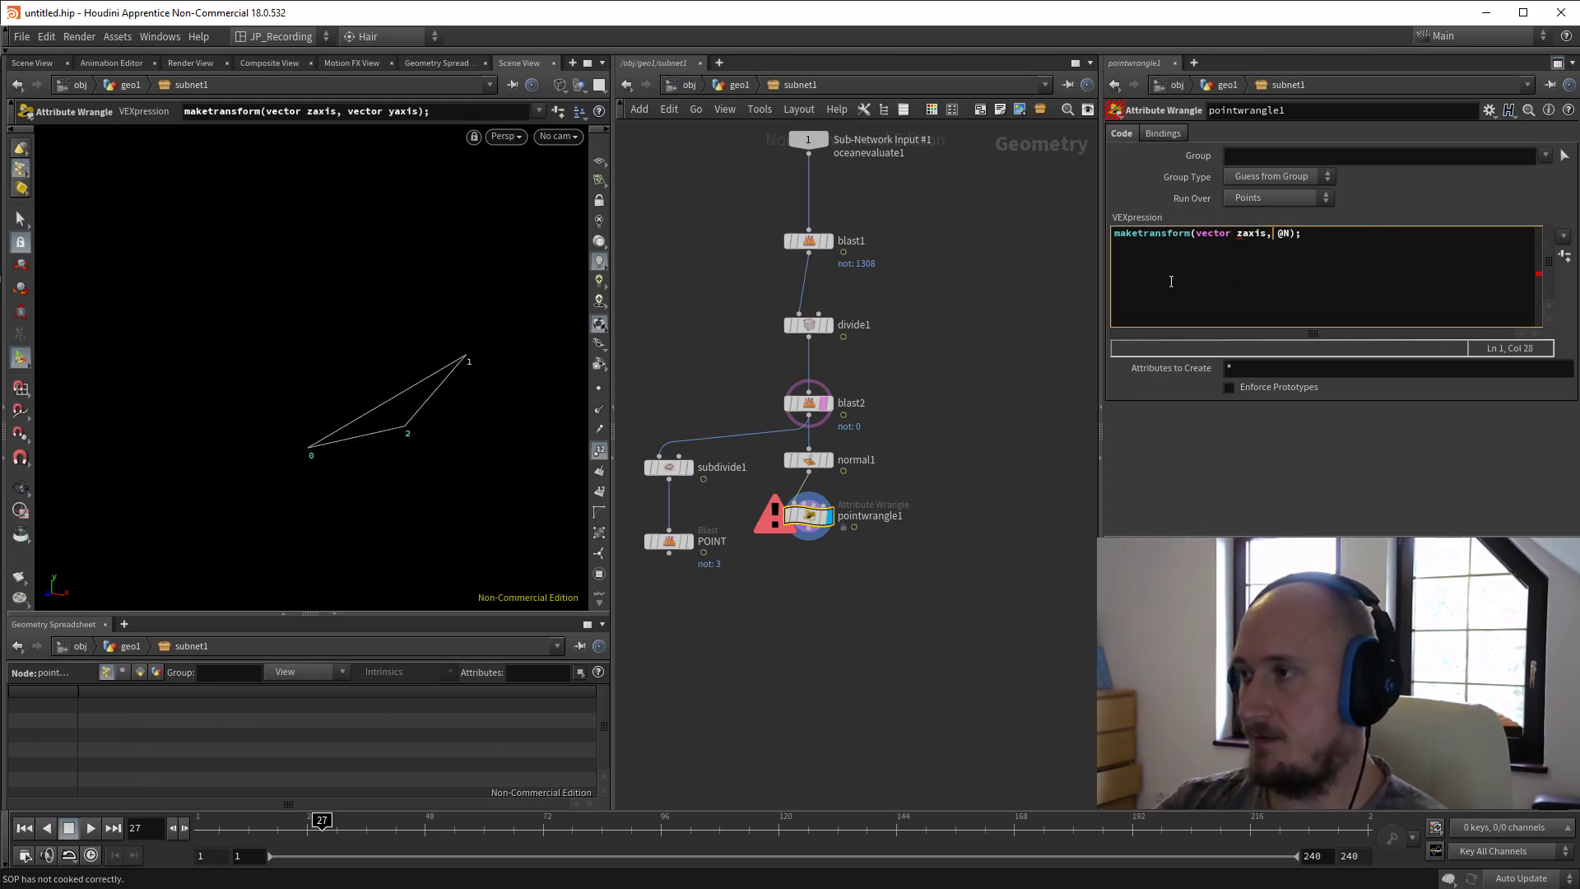
# Examine the triangle and the layout of its numbered points from several angles in the viewport.
pyautogui.press('Escape')
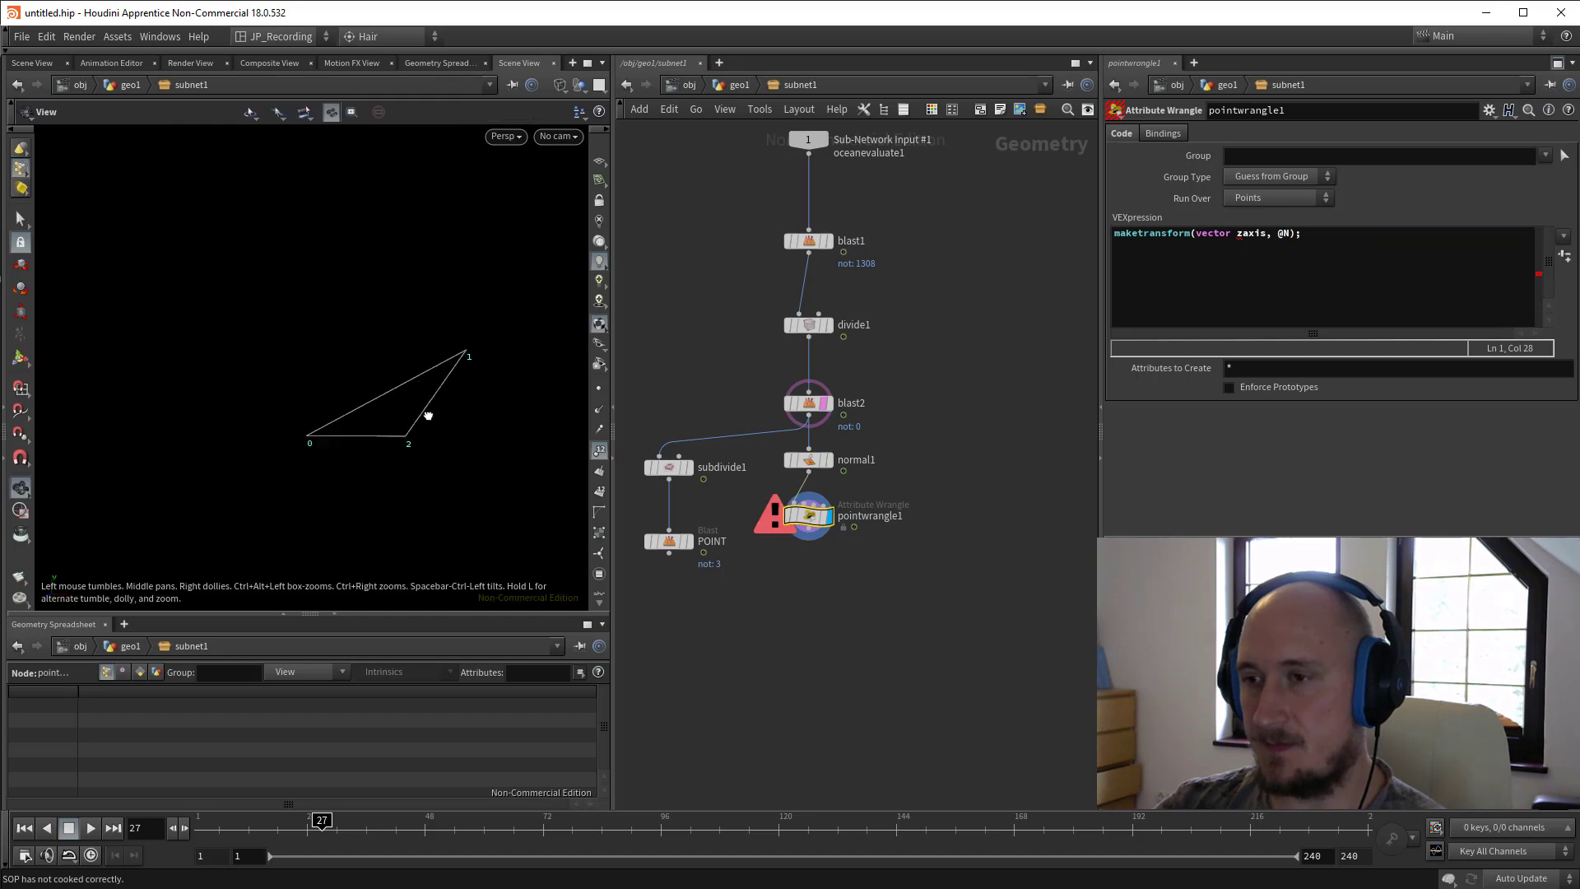
pyautogui.moveTo(383, 416); pyautogui.dragTo(411, 458)
pyautogui.keyDown('alt'); pyautogui.moveTo(412, 459); pyautogui.dragTo(434, 471, button='right'); pyautogui.keyUp('alt')
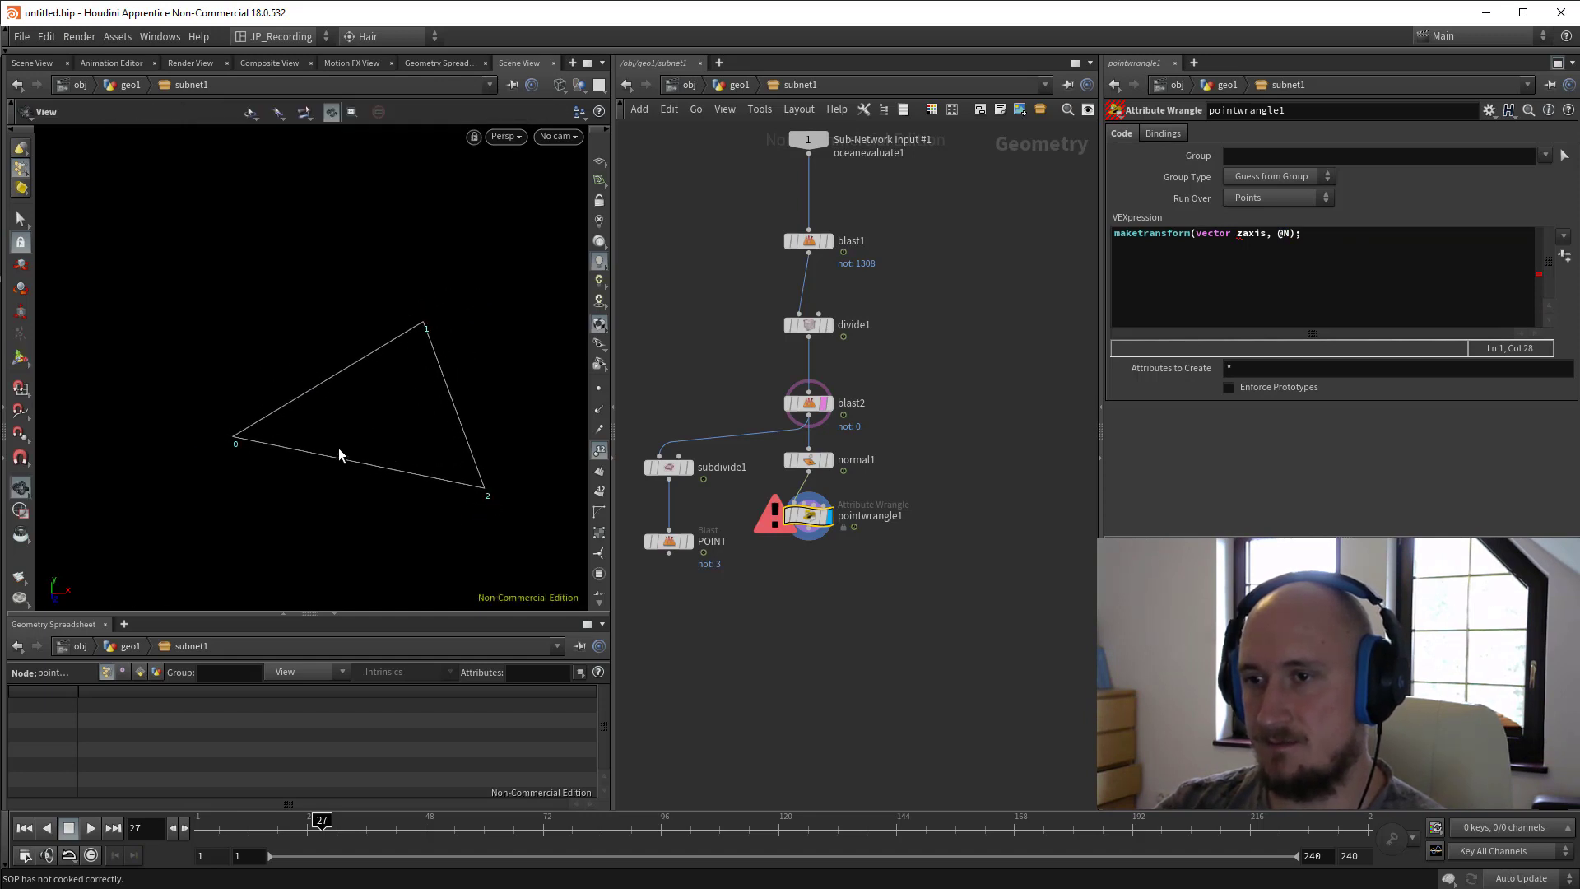
pyautogui.keyDown('alt'); pyautogui.moveTo(338, 448); pyautogui.dragTo(328, 412); pyautogui.keyUp('alt')
pyautogui.press('Escape')
pyautogui.moveTo(418, 369); pyautogui.dragTo(270, 440)
pyautogui.press('Return')
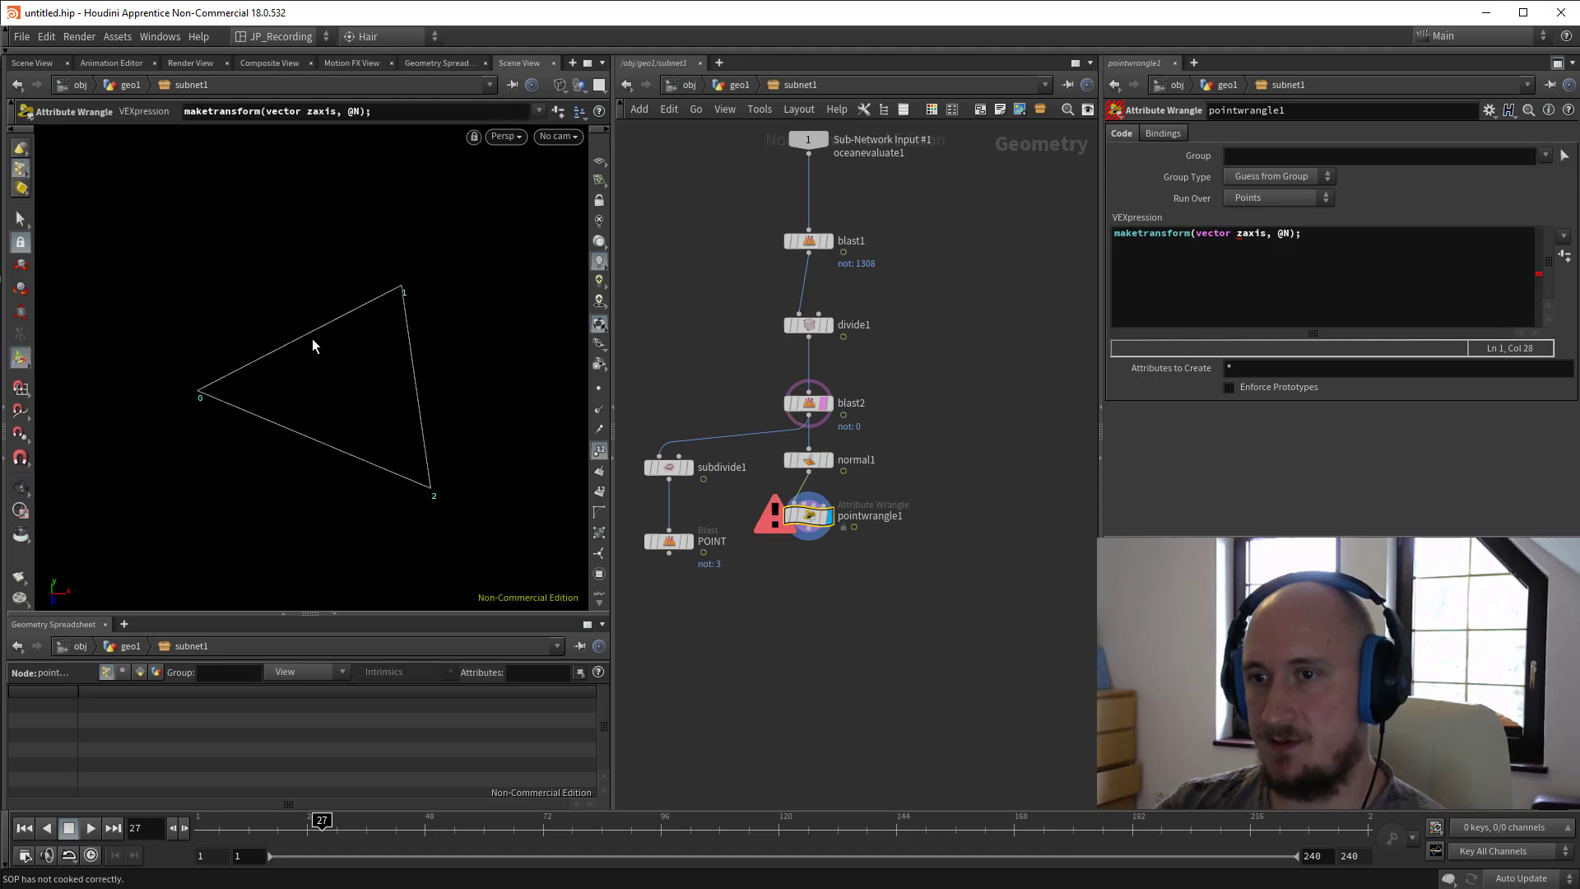
pyautogui.keyDown('alt'); pyautogui.moveTo(384, 405); pyautogui.dragTo(405, 394); pyautogui.keyUp('alt')
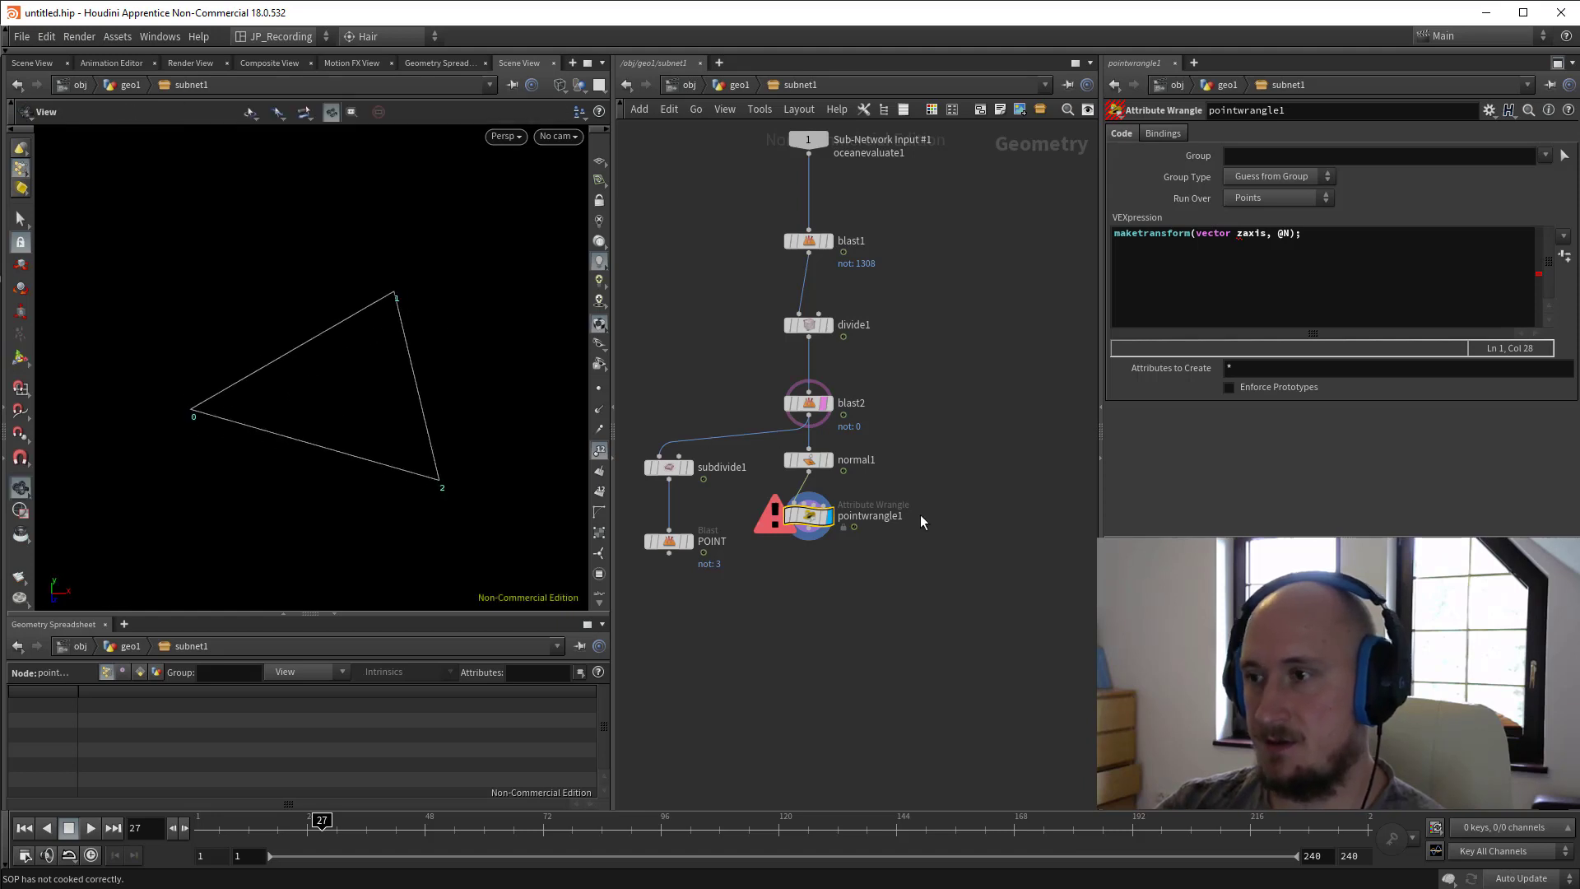
pyautogui.moveTo(921, 522); pyautogui.dragTo(935, 479, button='middle')
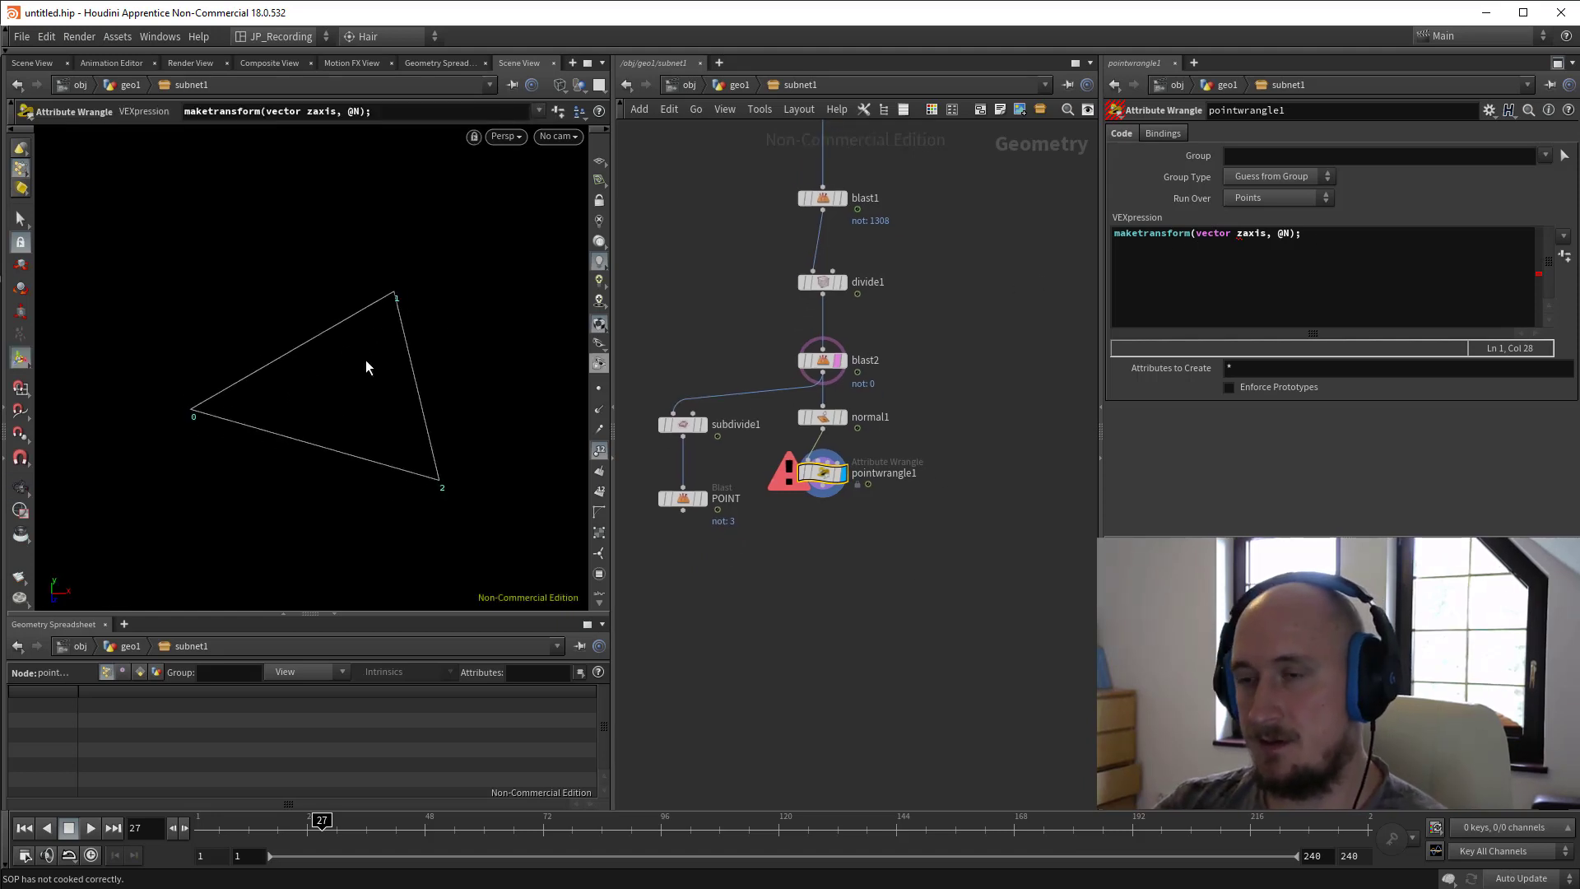
pyautogui.press('Escape')
pyautogui.moveTo(367, 360); pyautogui.dragTo(336, 383)
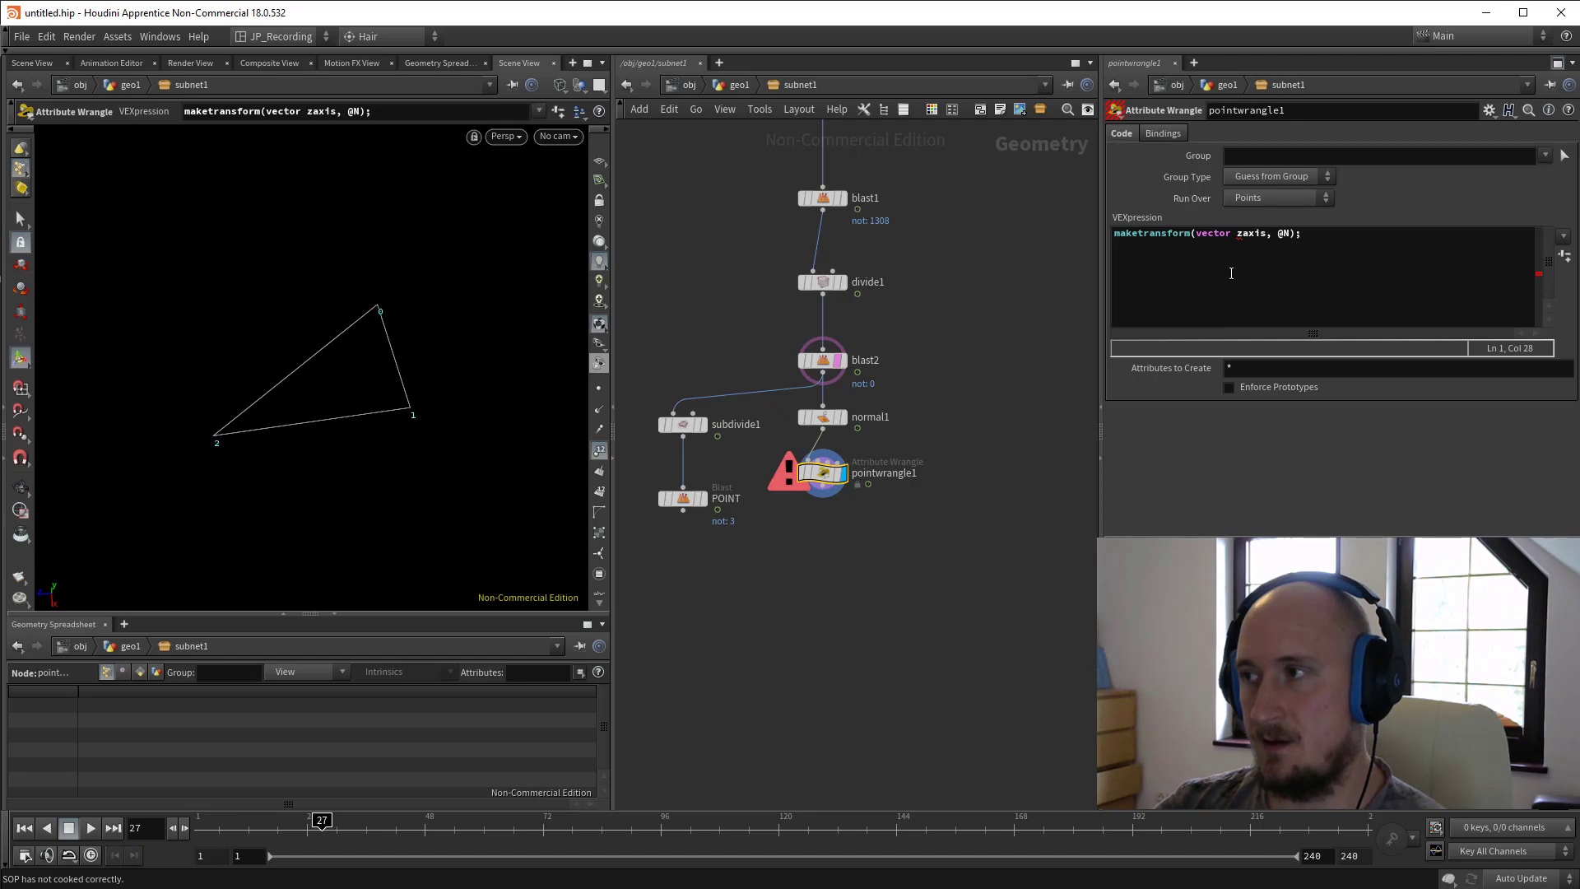
pyautogui.click(1238, 235)
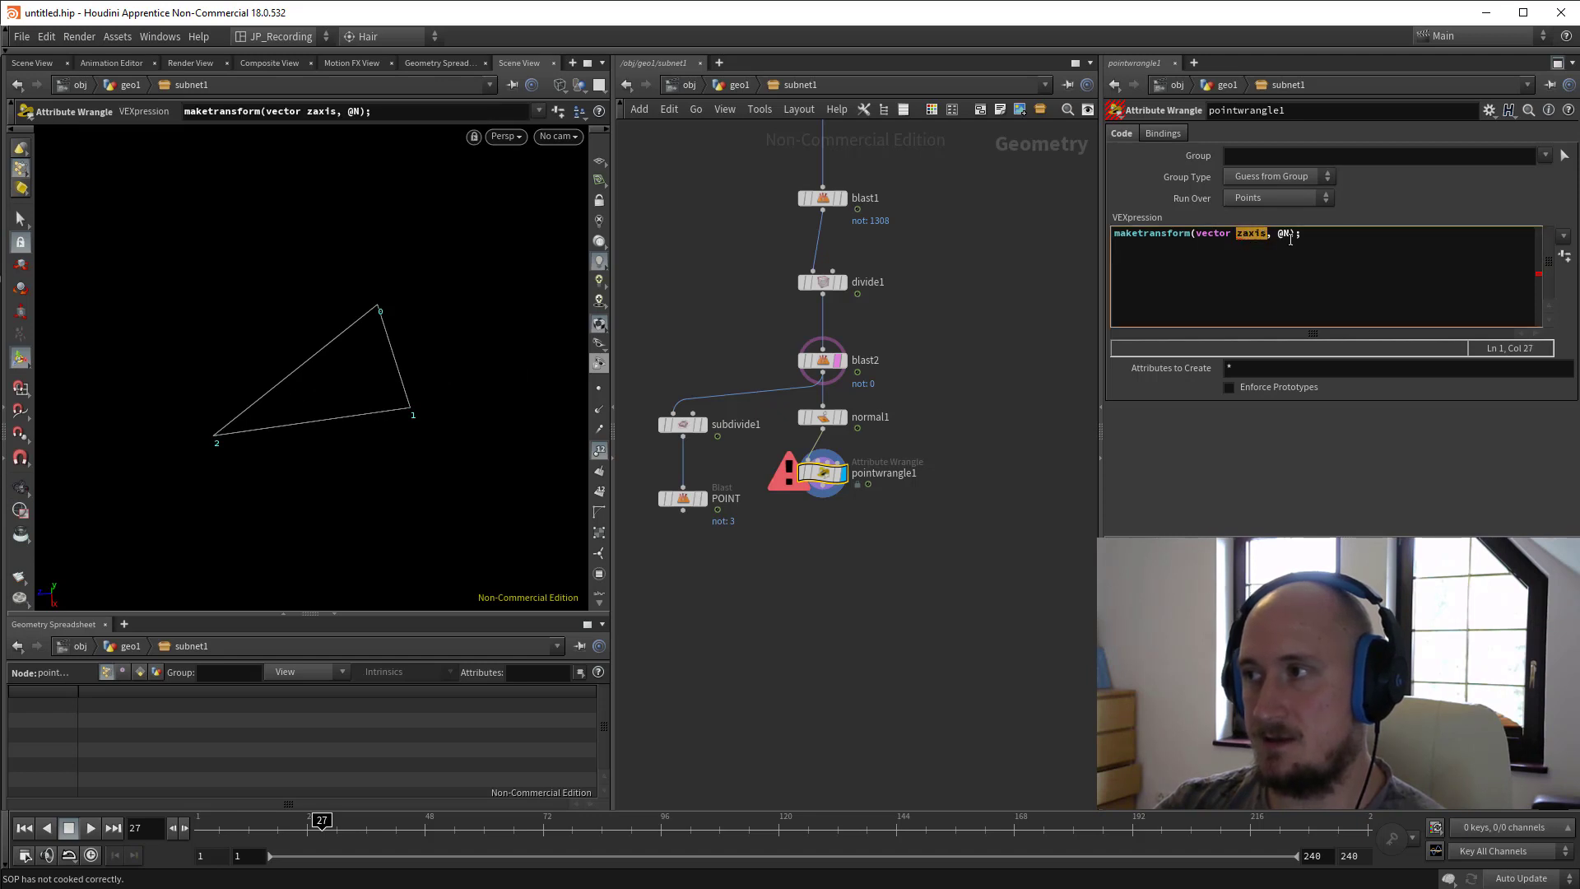
pyautogui.moveTo(370, 392); pyautogui.dragTo(385, 362)
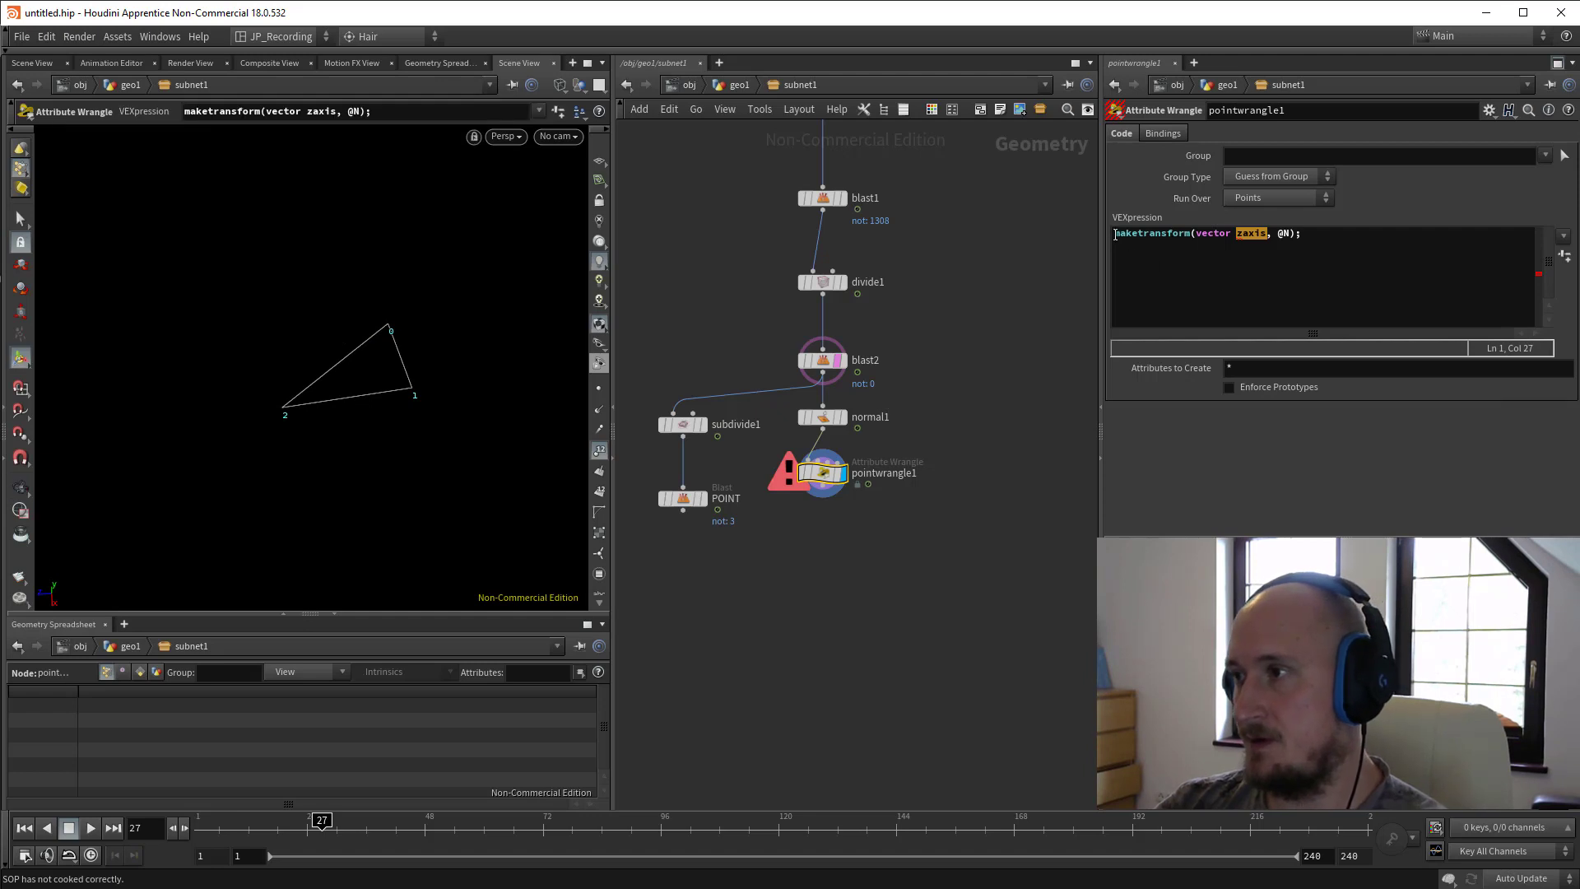
# Add the line vector p0 = point(0, "P", 0); above the maketransform call, separated by a blank line.
pyautogui.click(1115, 235)
pyautogui.press('Return')
pyautogui.press('Return')
pyautogui.click(1144, 234)
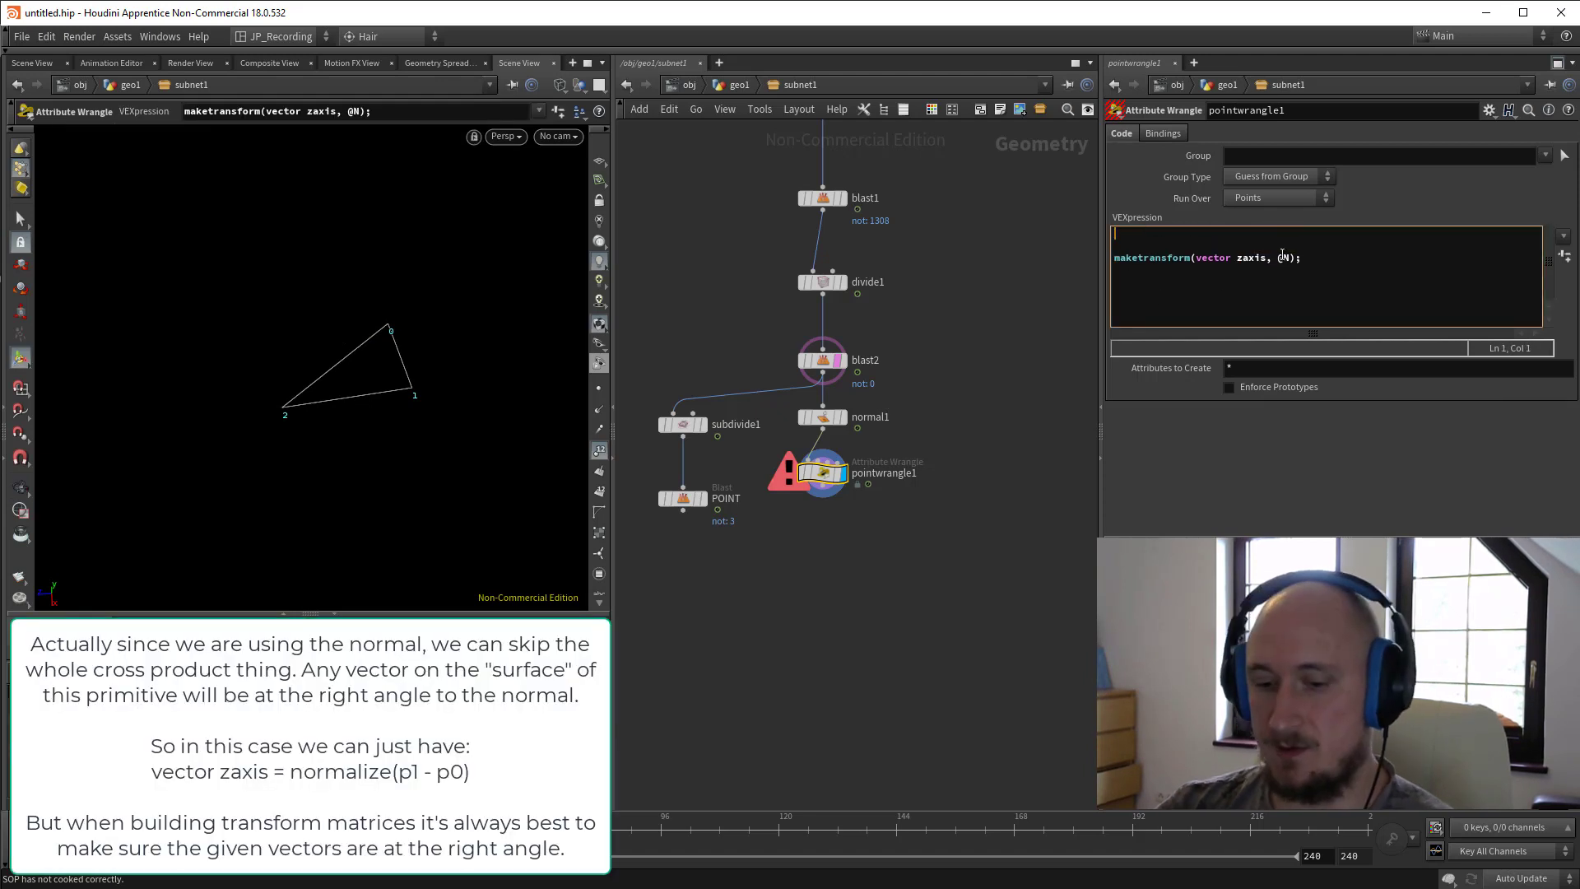
pyautogui.write('vector p')
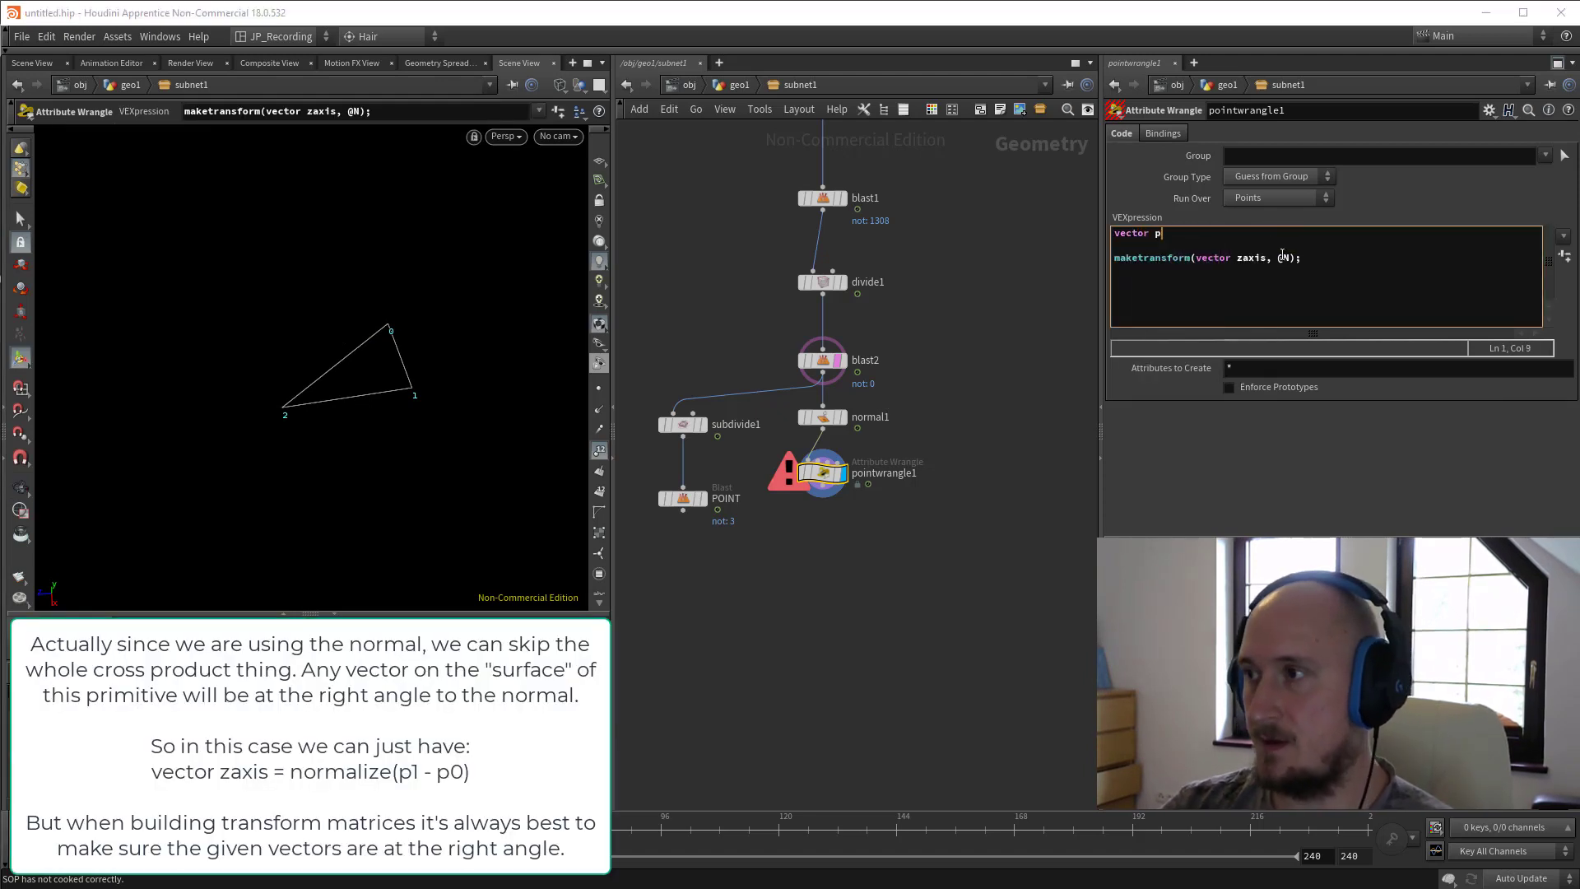
pyautogui.write('0 = ')
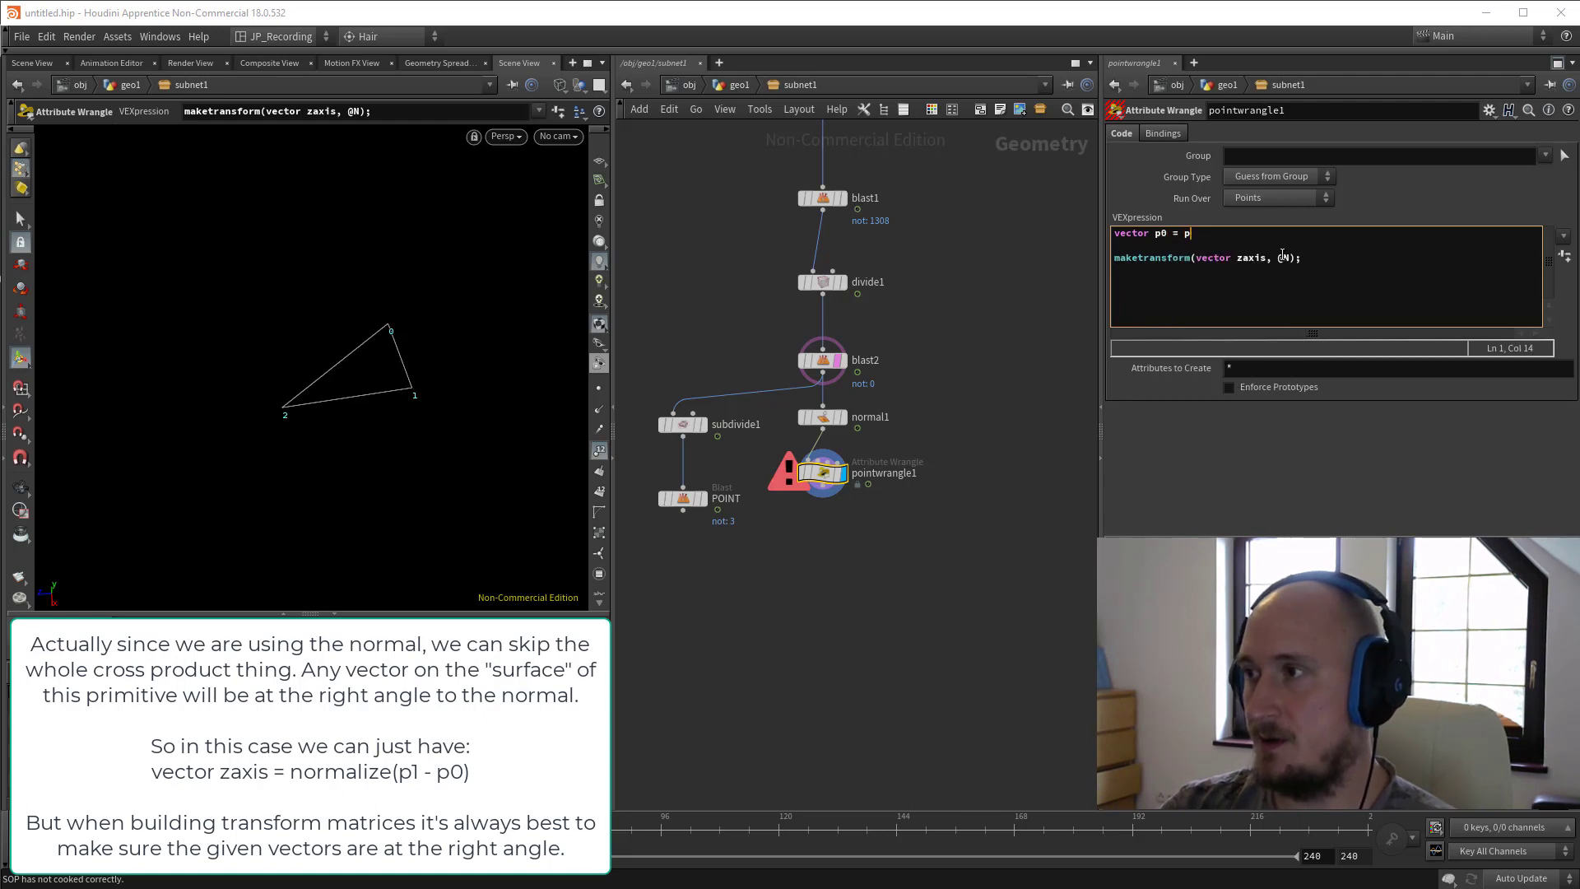
pyautogui.write('point()')
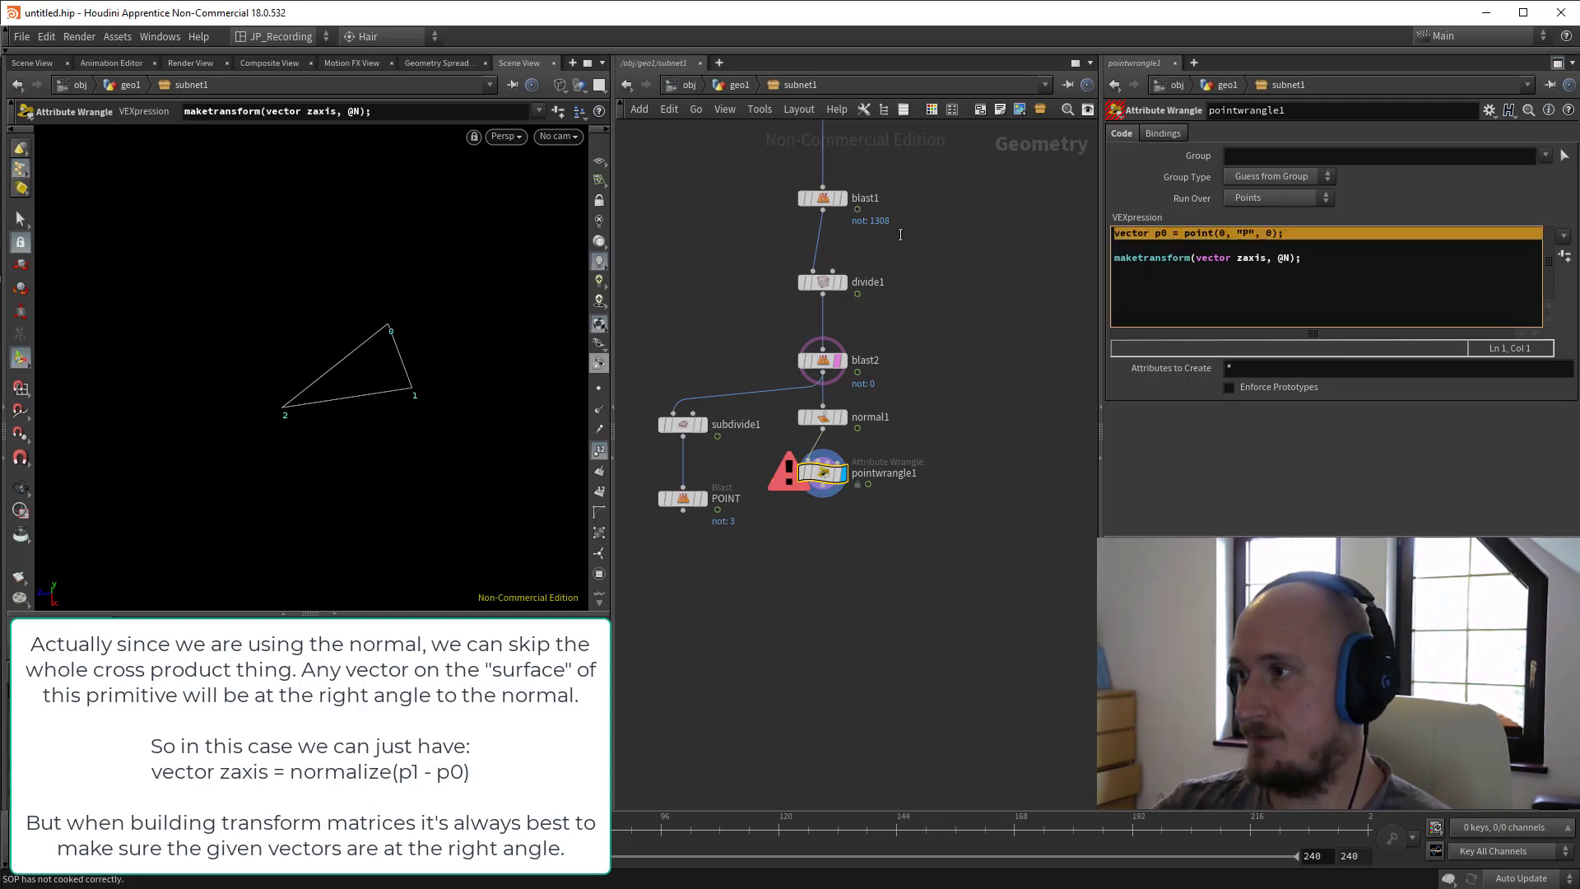
# Duplicate the p0 line below itself and edit the copy to vector p1 = point(0, "P", 1);.
pyautogui.click(1330, 237)
pyautogui.press('Return')
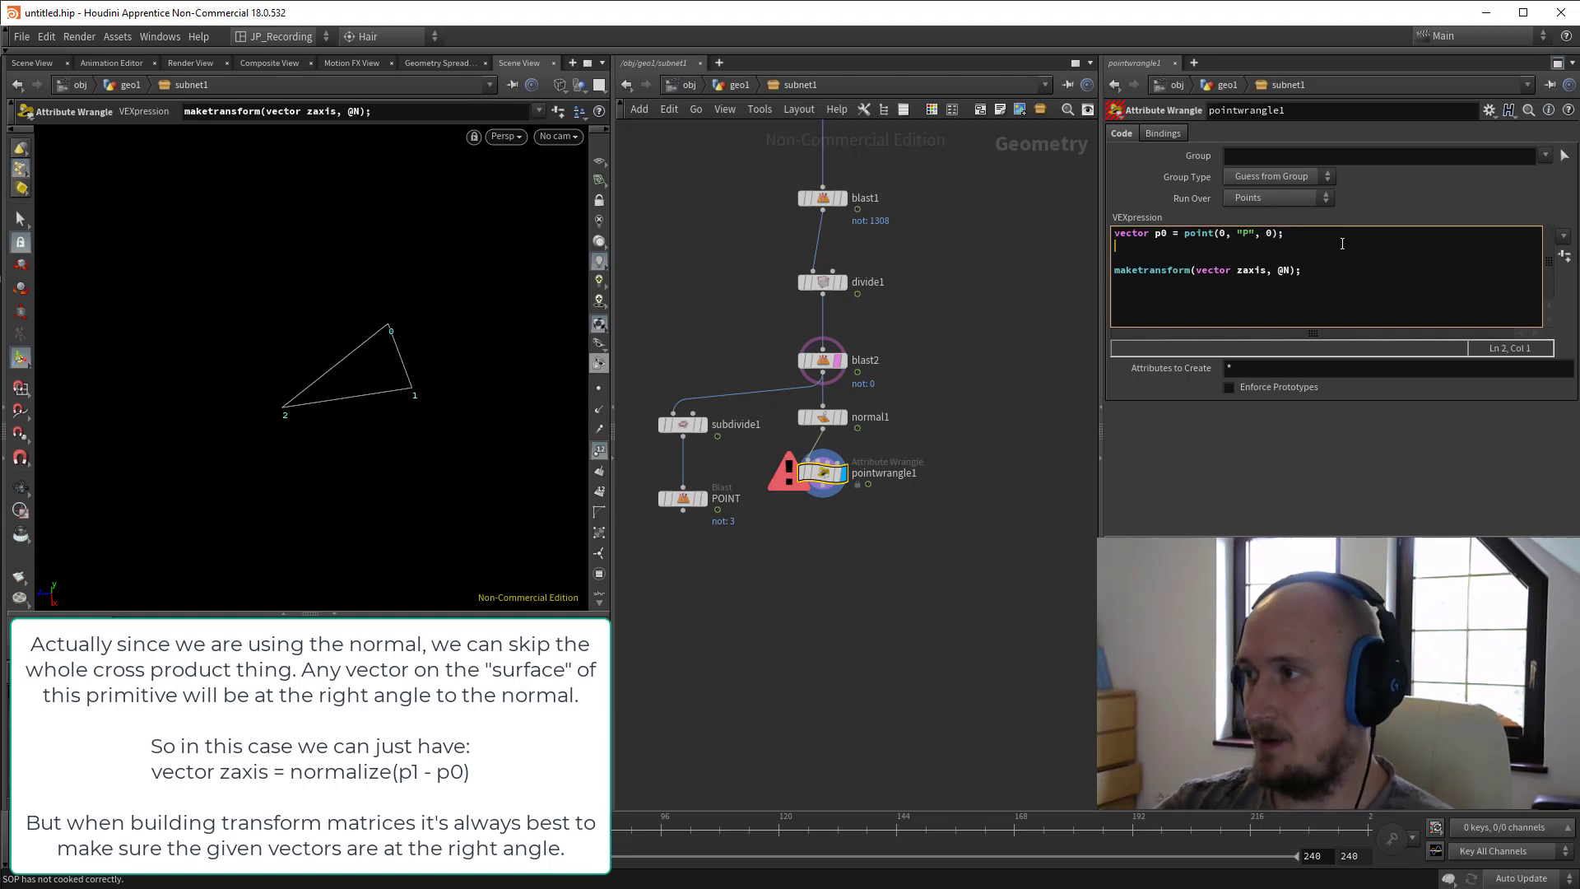
pyautogui.write('vector p0 = point(0, "P", 0);')
pyautogui.press('Left')
pyautogui.press('Left')
pyautogui.press('Left')
pyautogui.press('BackSpace')
pyautogui.press('Left')
pyautogui.press('Left')
pyautogui.press('Left')
pyautogui.press('Left')
pyautogui.press('Left')
pyautogui.press('Left')
pyautogui.press('Left')
pyautogui.press('Left')
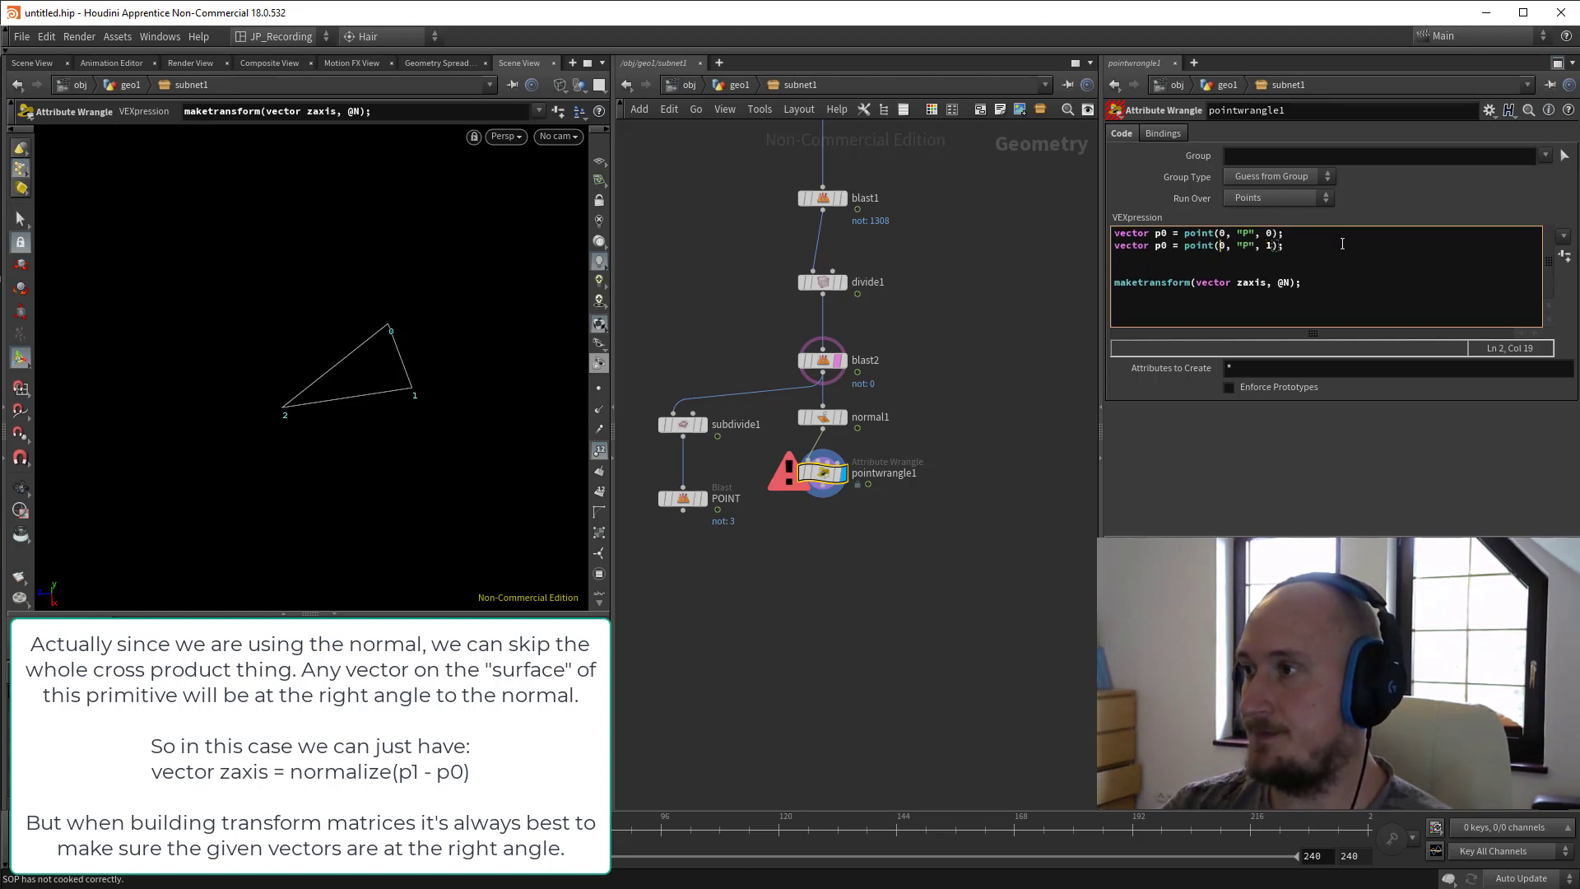
pyautogui.press('Left')
pyautogui.press('BackSpace')
pyautogui.write('1')
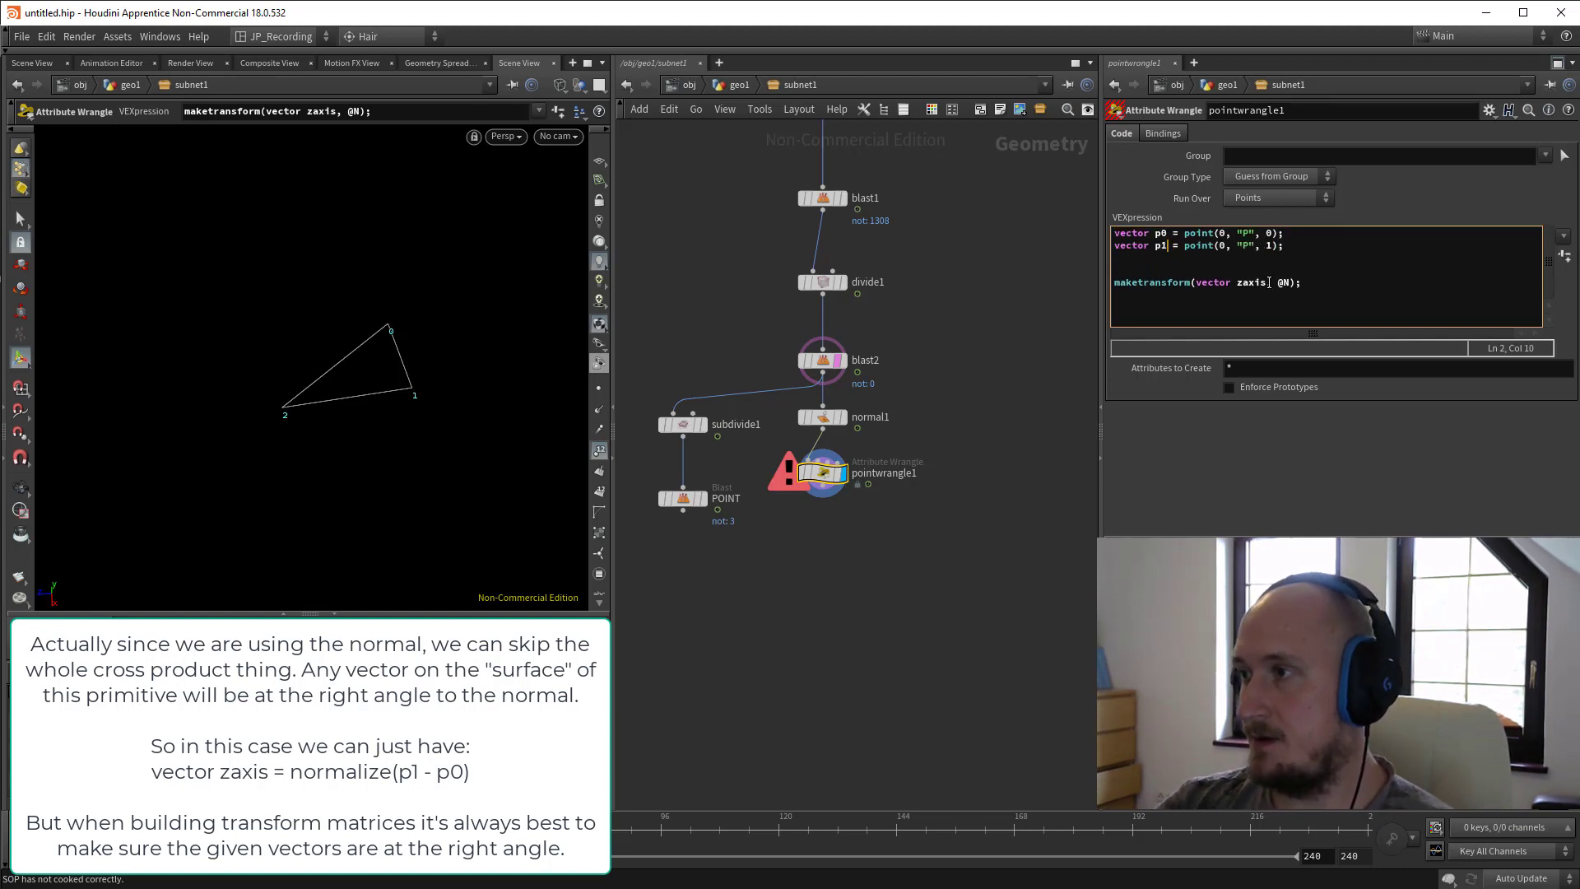
# Add the line vector xaxis = normalize(p1 - p0); below the p1 declaration.
pyautogui.moveTo(1267, 282); pyautogui.dragTo(1198, 281)
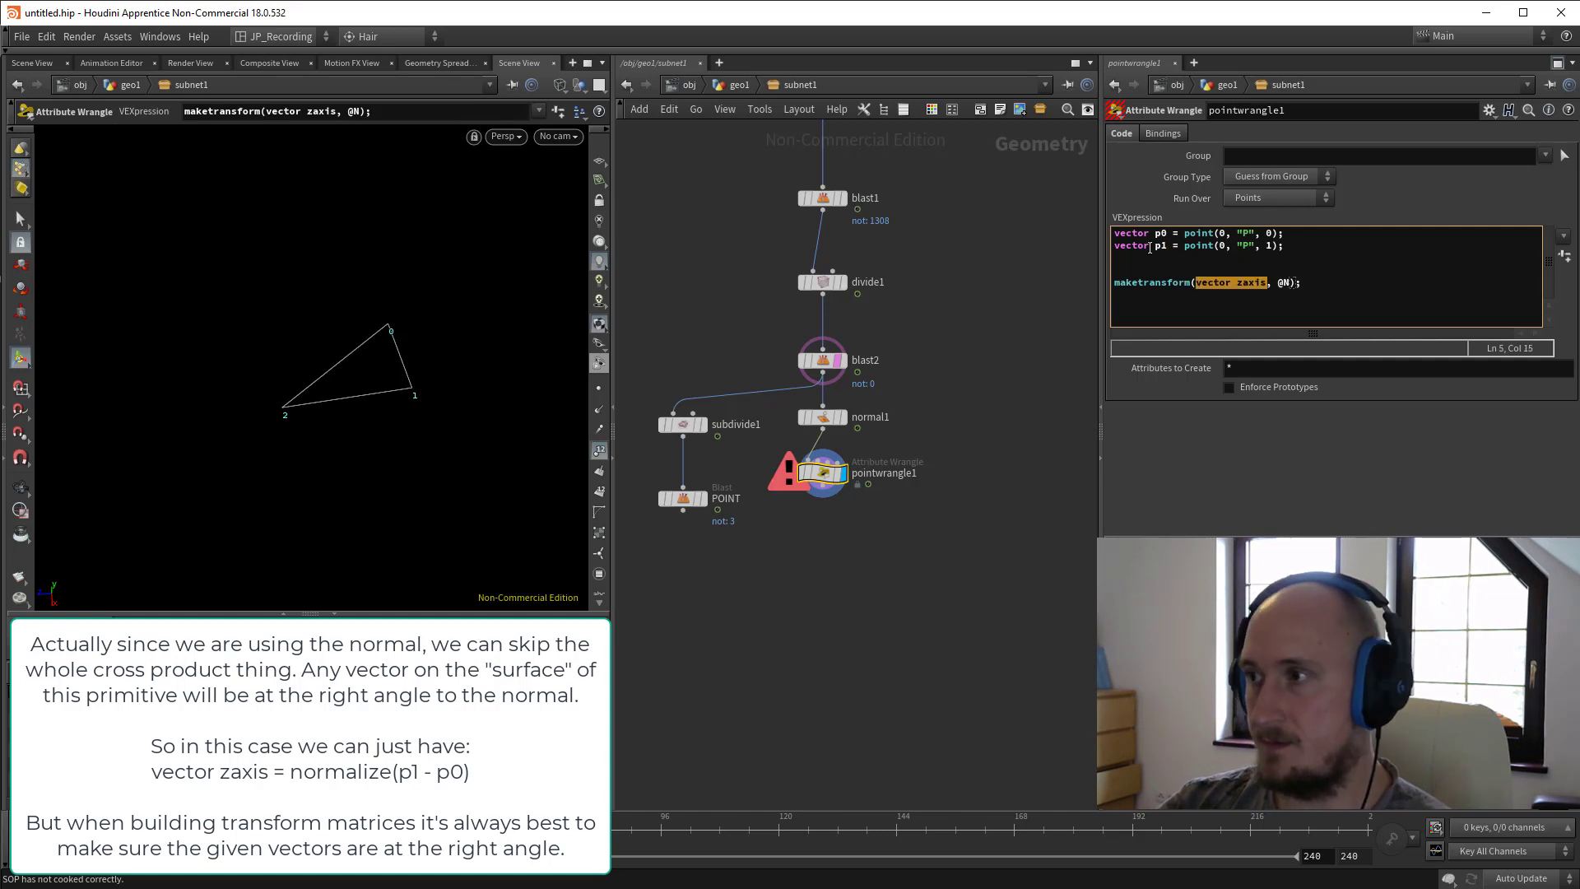
pyautogui.click(1151, 257)
pyautogui.write('vector zaxis')
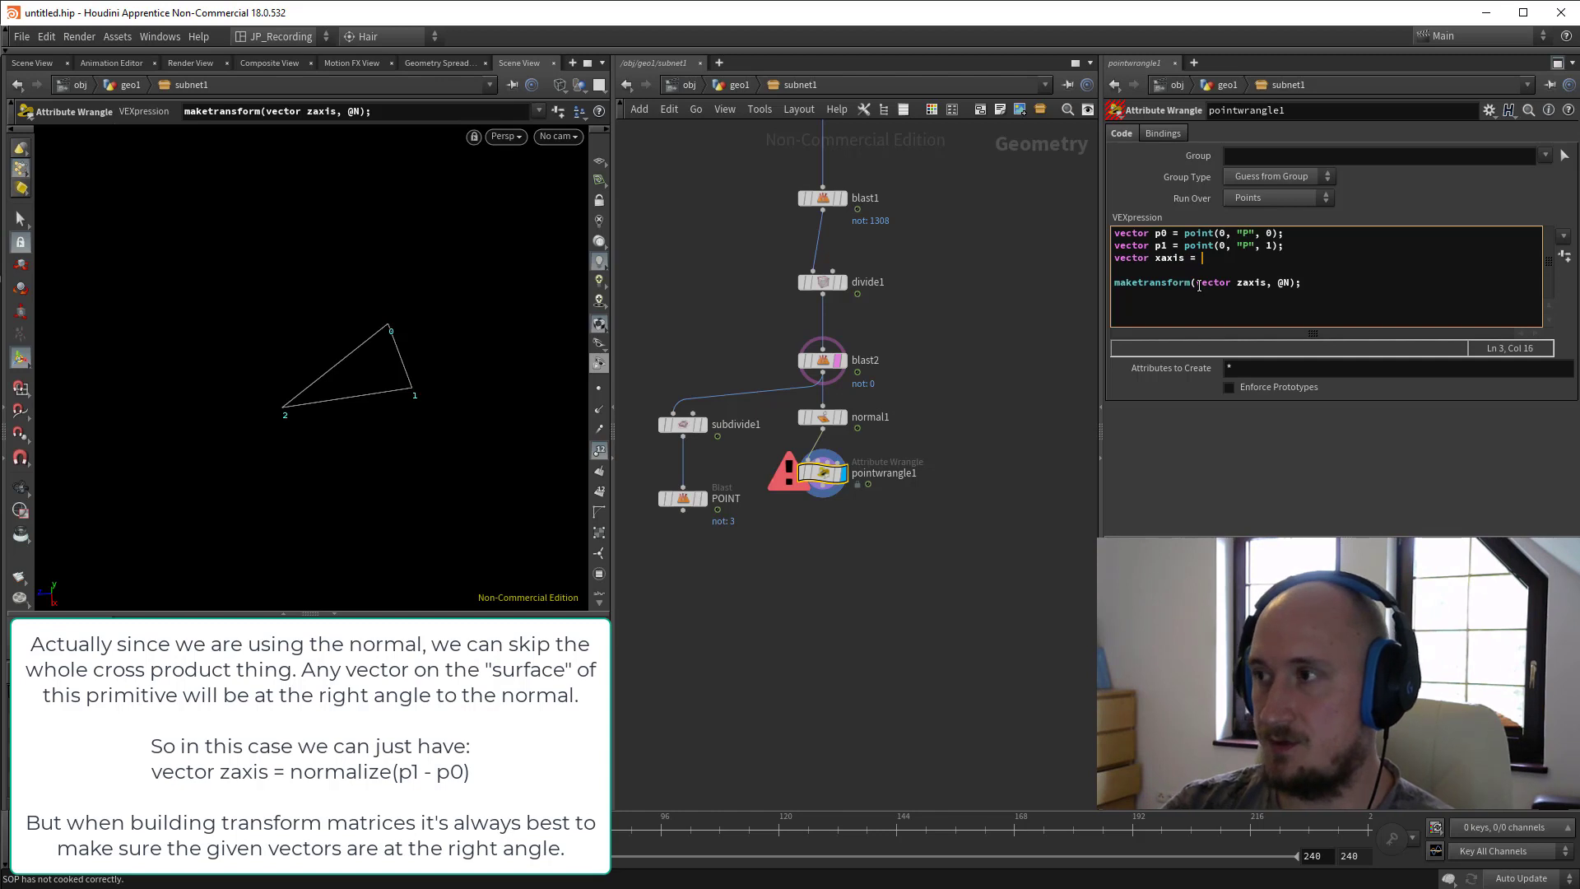
pyautogui.write('= omn')
pyautogui.press('BackSpace')
pyautogui.press('BackSpace')
pyautogui.press('BackSpace')
pyautogui.write('nor')
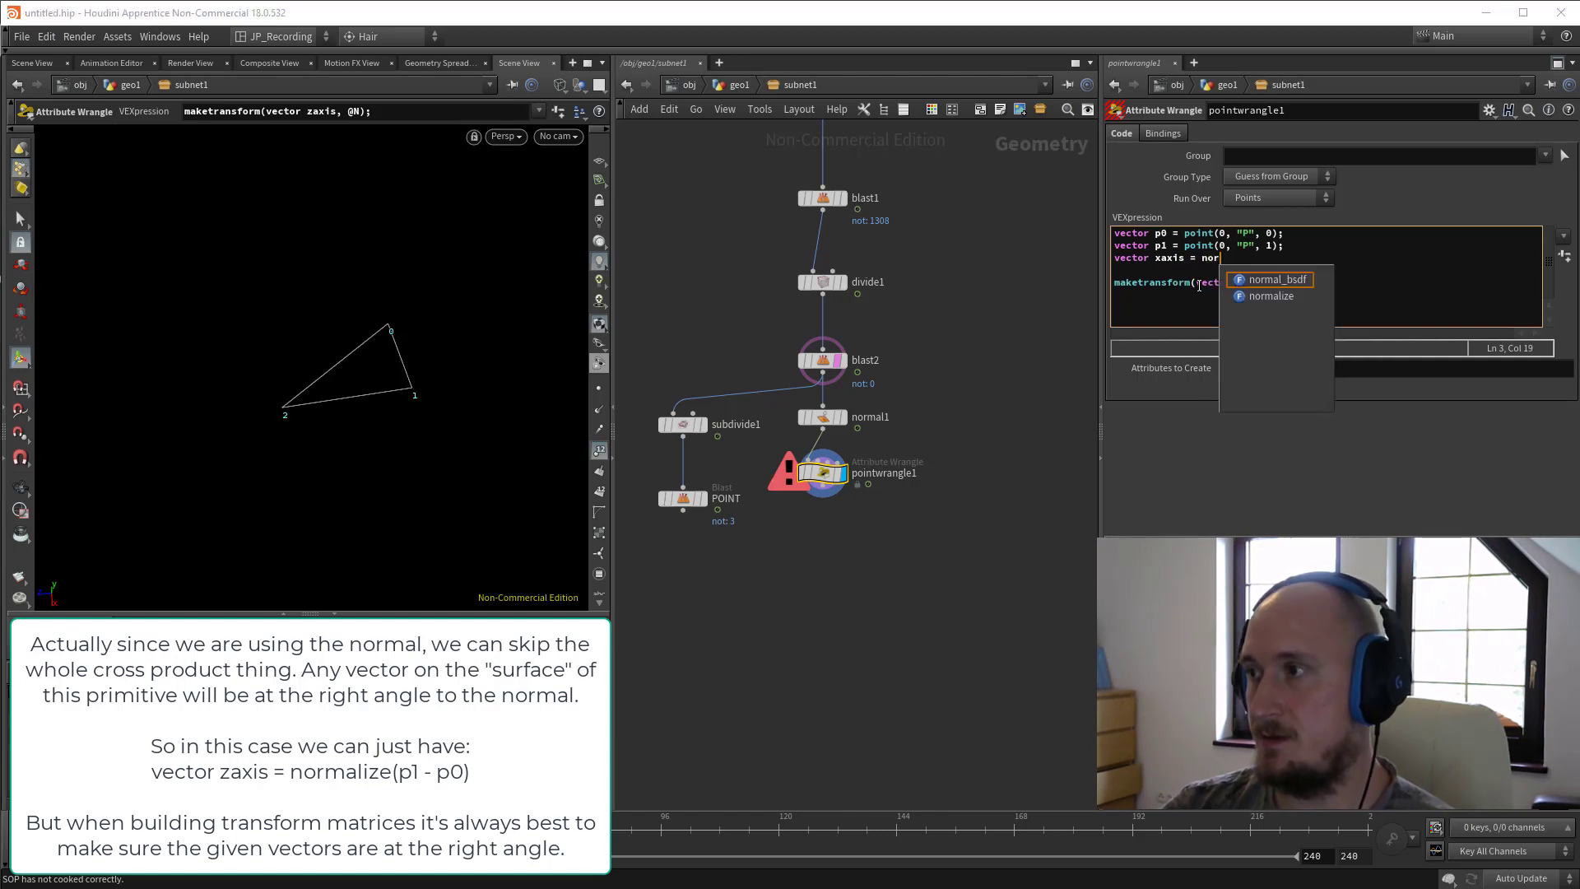
pyautogui.press('Return')
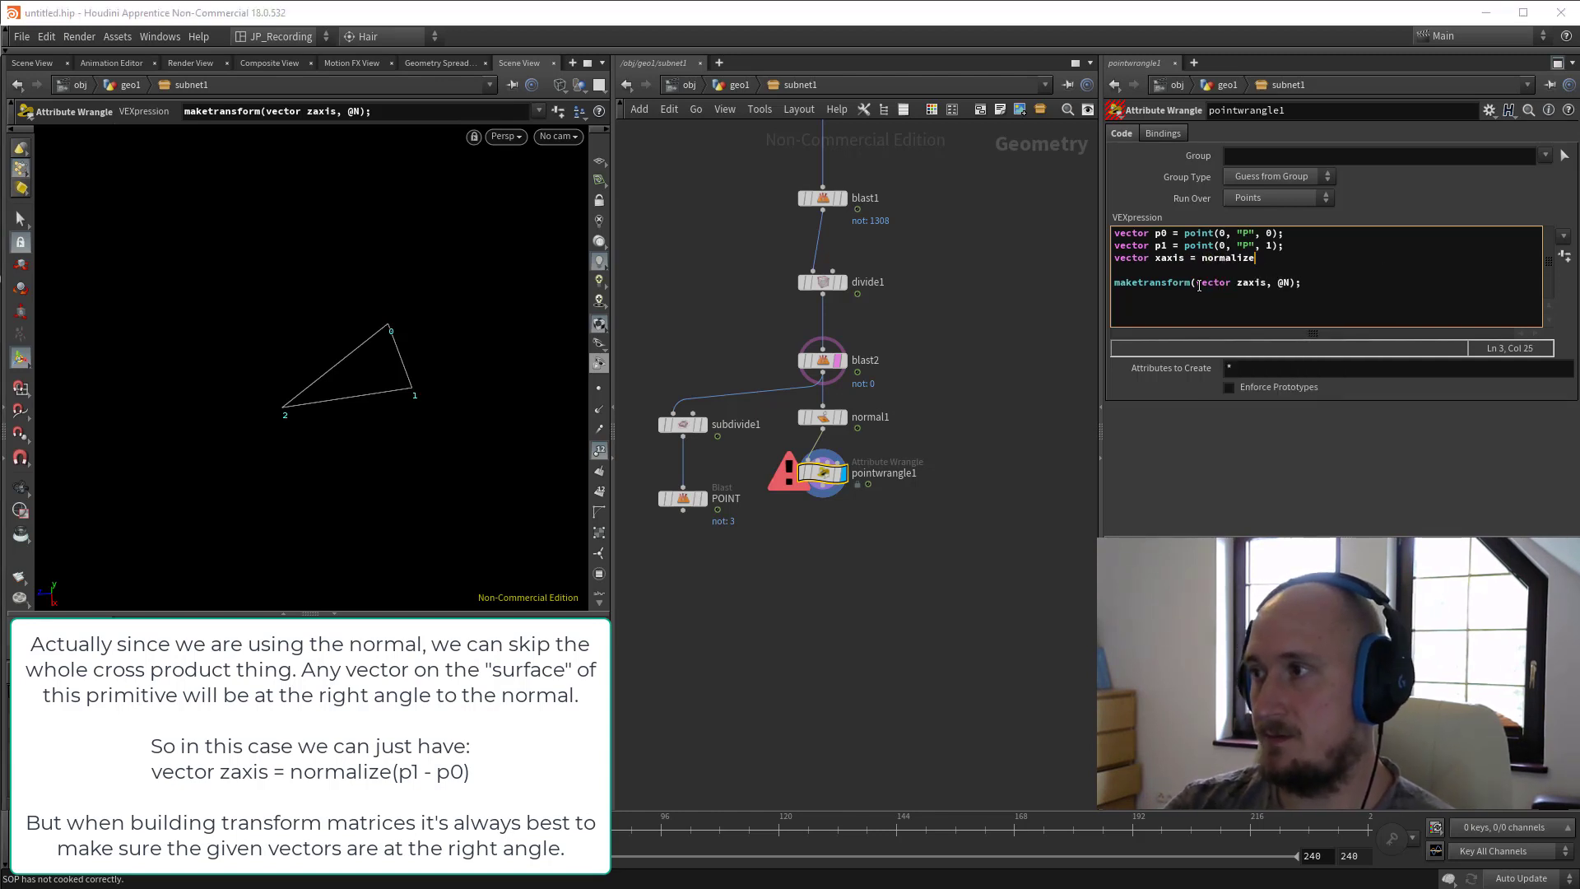
pyautogui.write('(p1 ')
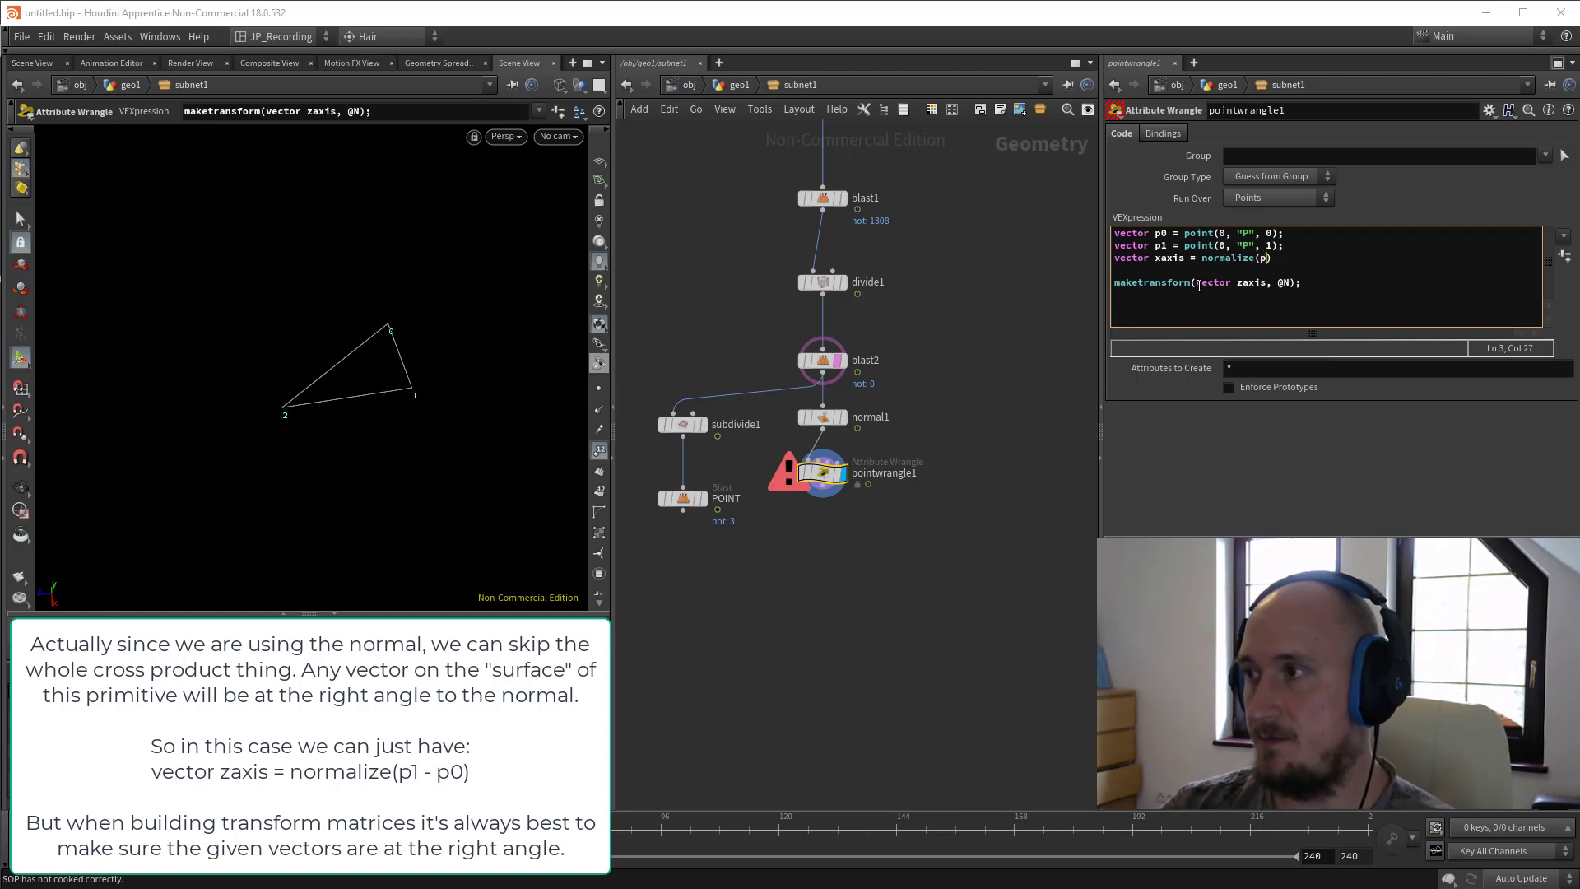
pyautogui.write('- p')
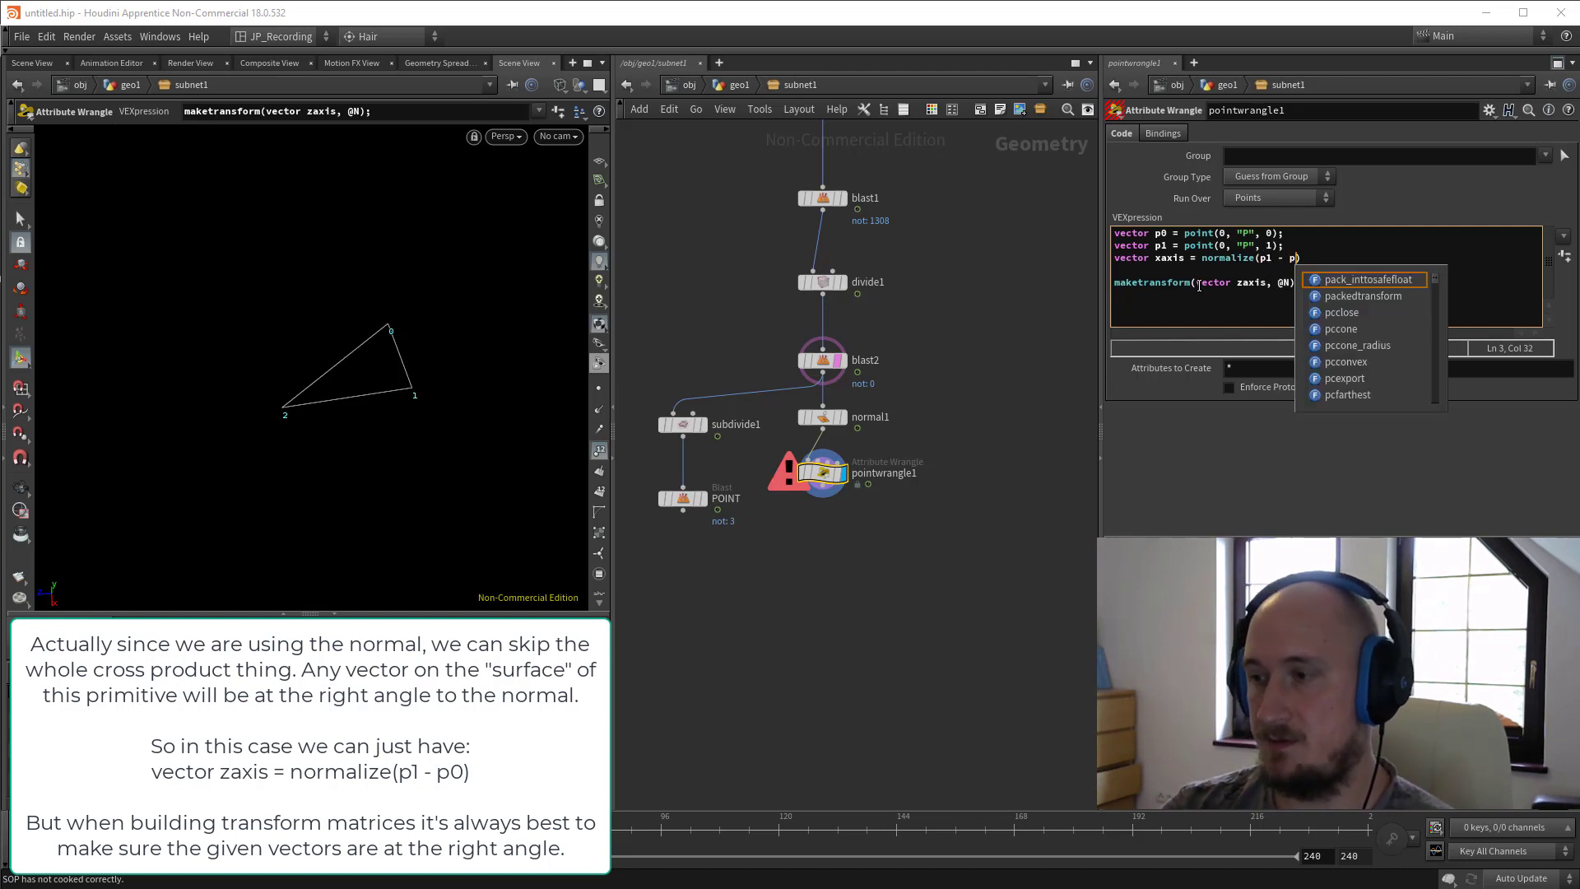
pyautogui.write('0')
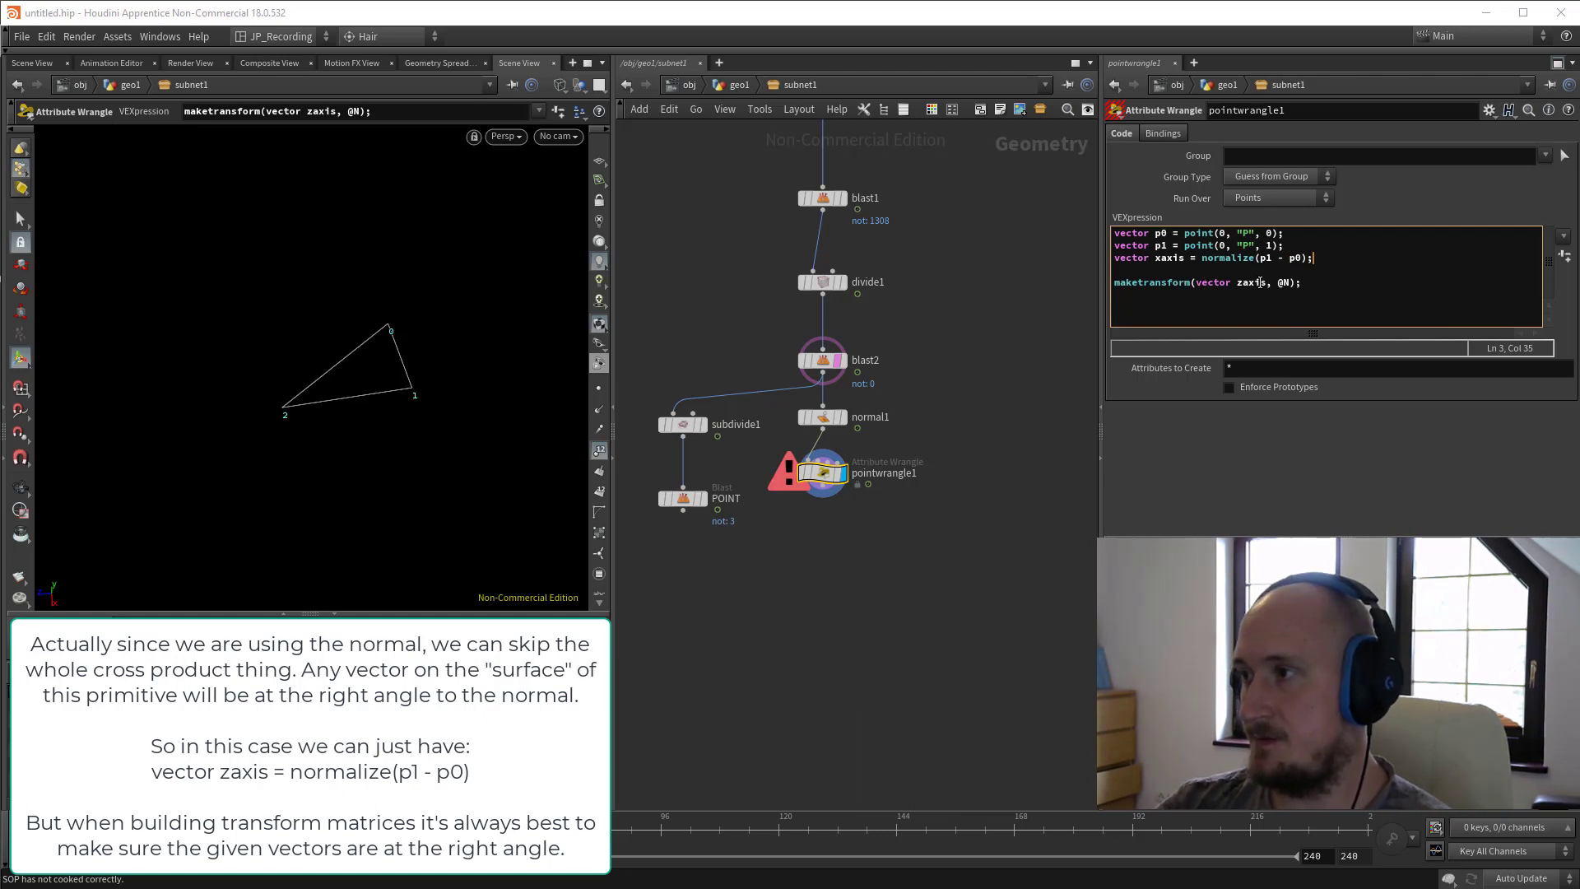
# Move vector zaxis out of the maketransform call onto the line above and define it as cross(xaxis, @N);.
pyautogui.doubleClick(1261, 283)
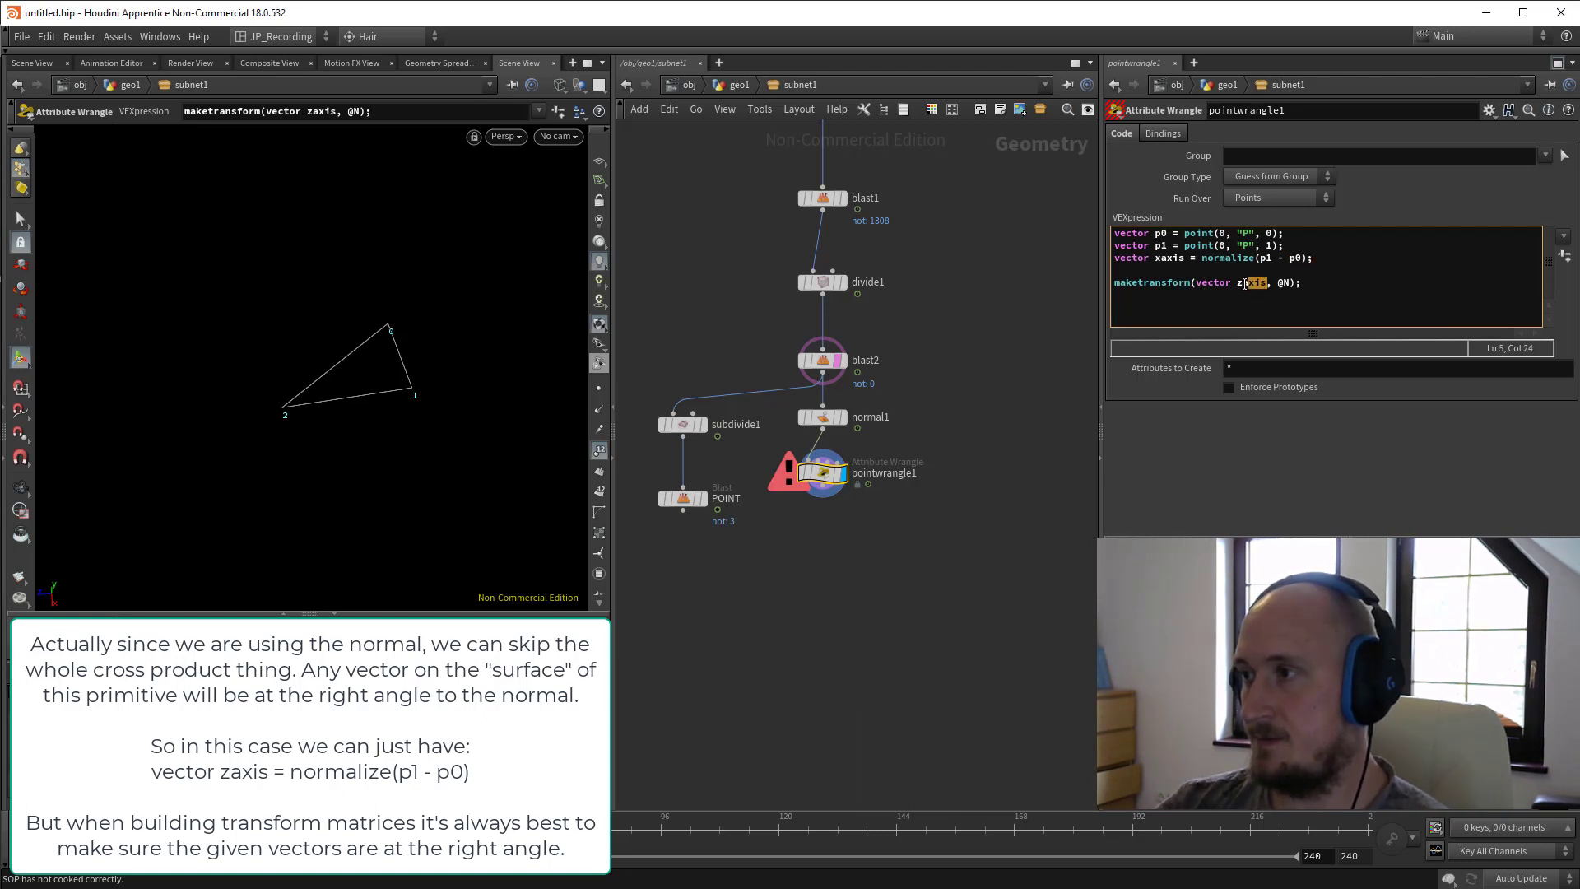
pyautogui.hotkey('ctrl', 'x')
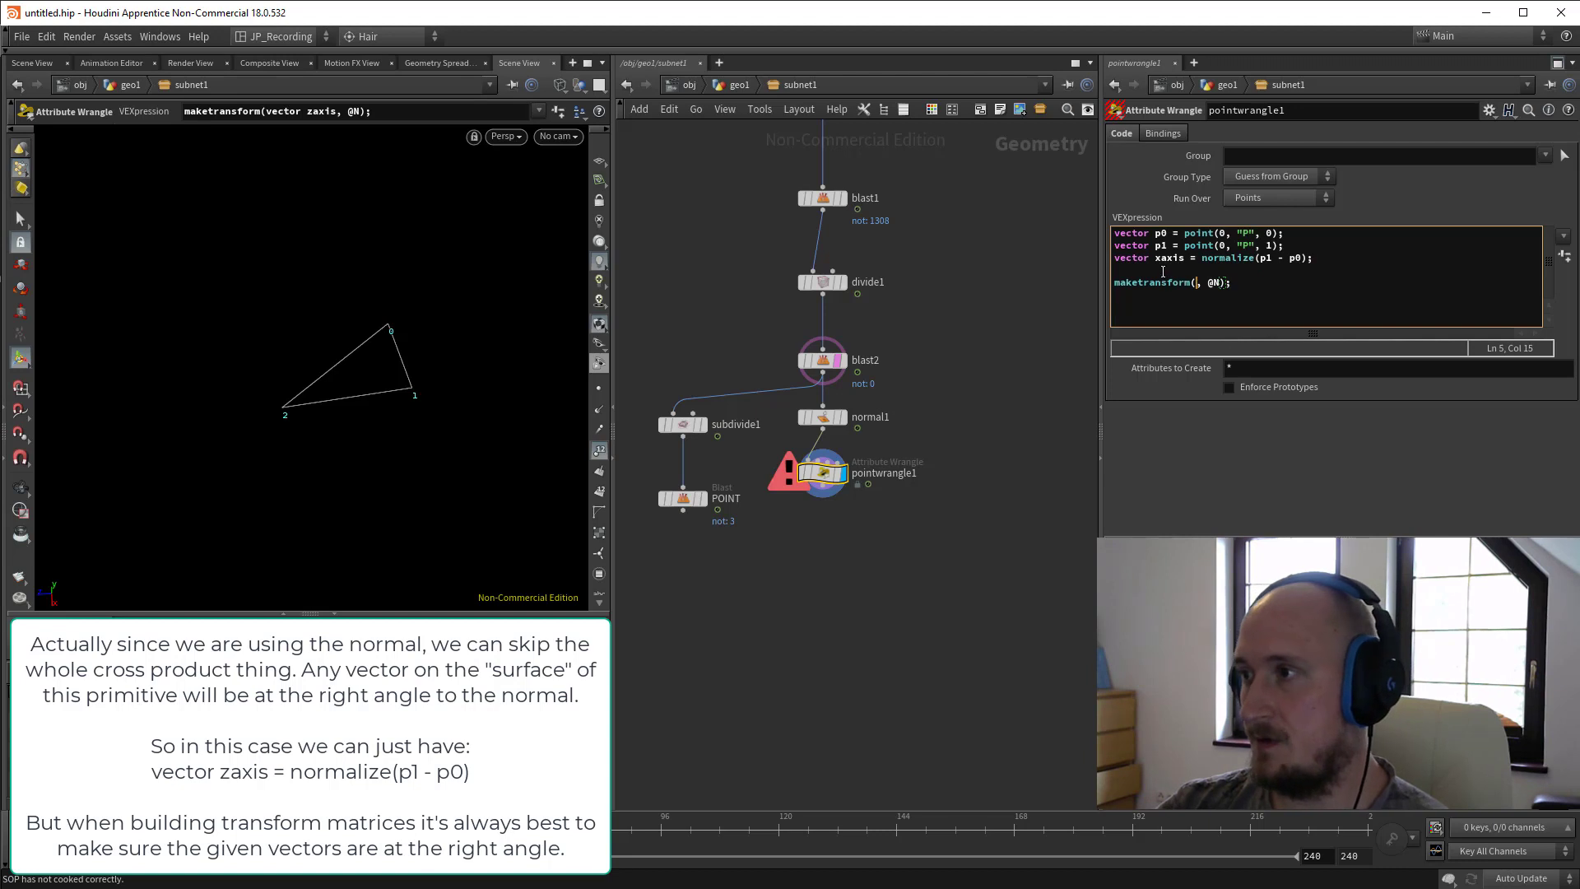
pyautogui.press('Up')
pyautogui.hotkey('ctrl', 'v')
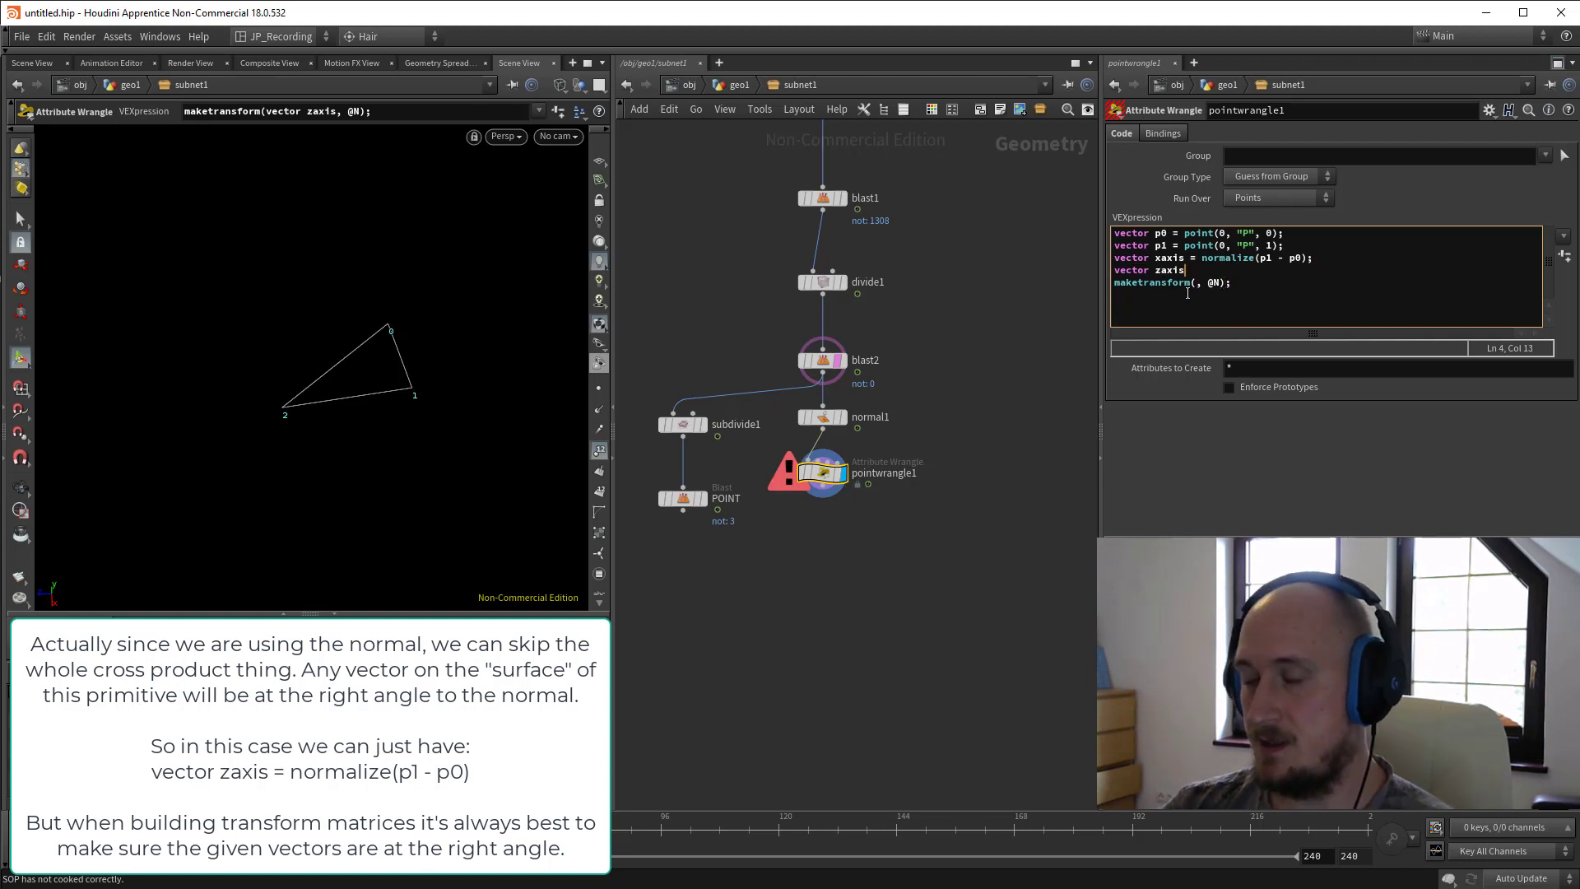
pyautogui.write('= cr')
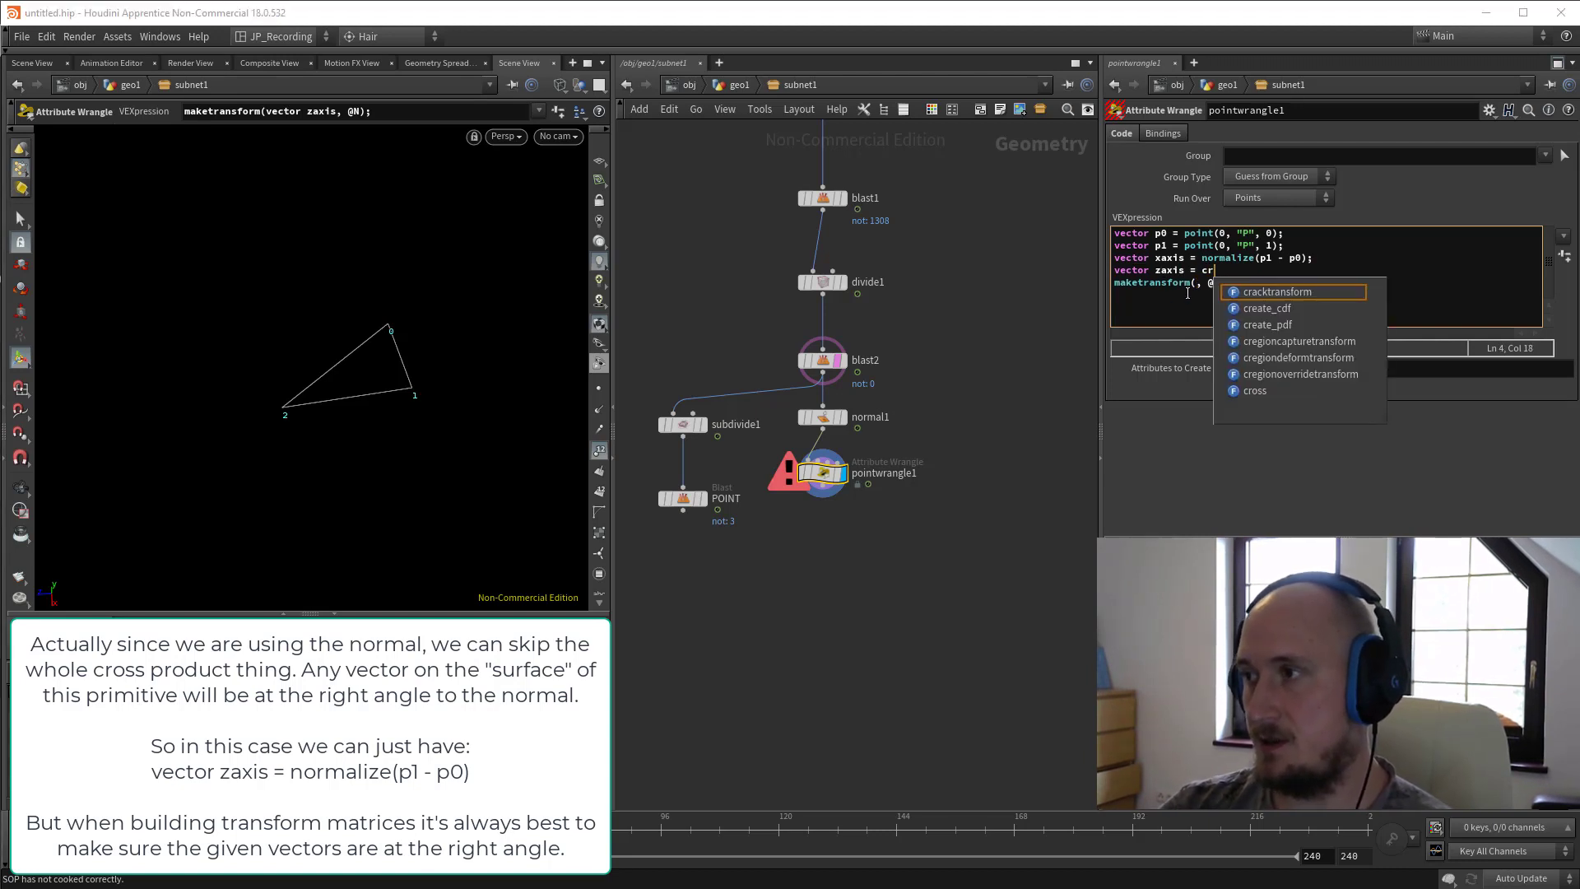
pyautogui.write('oss')
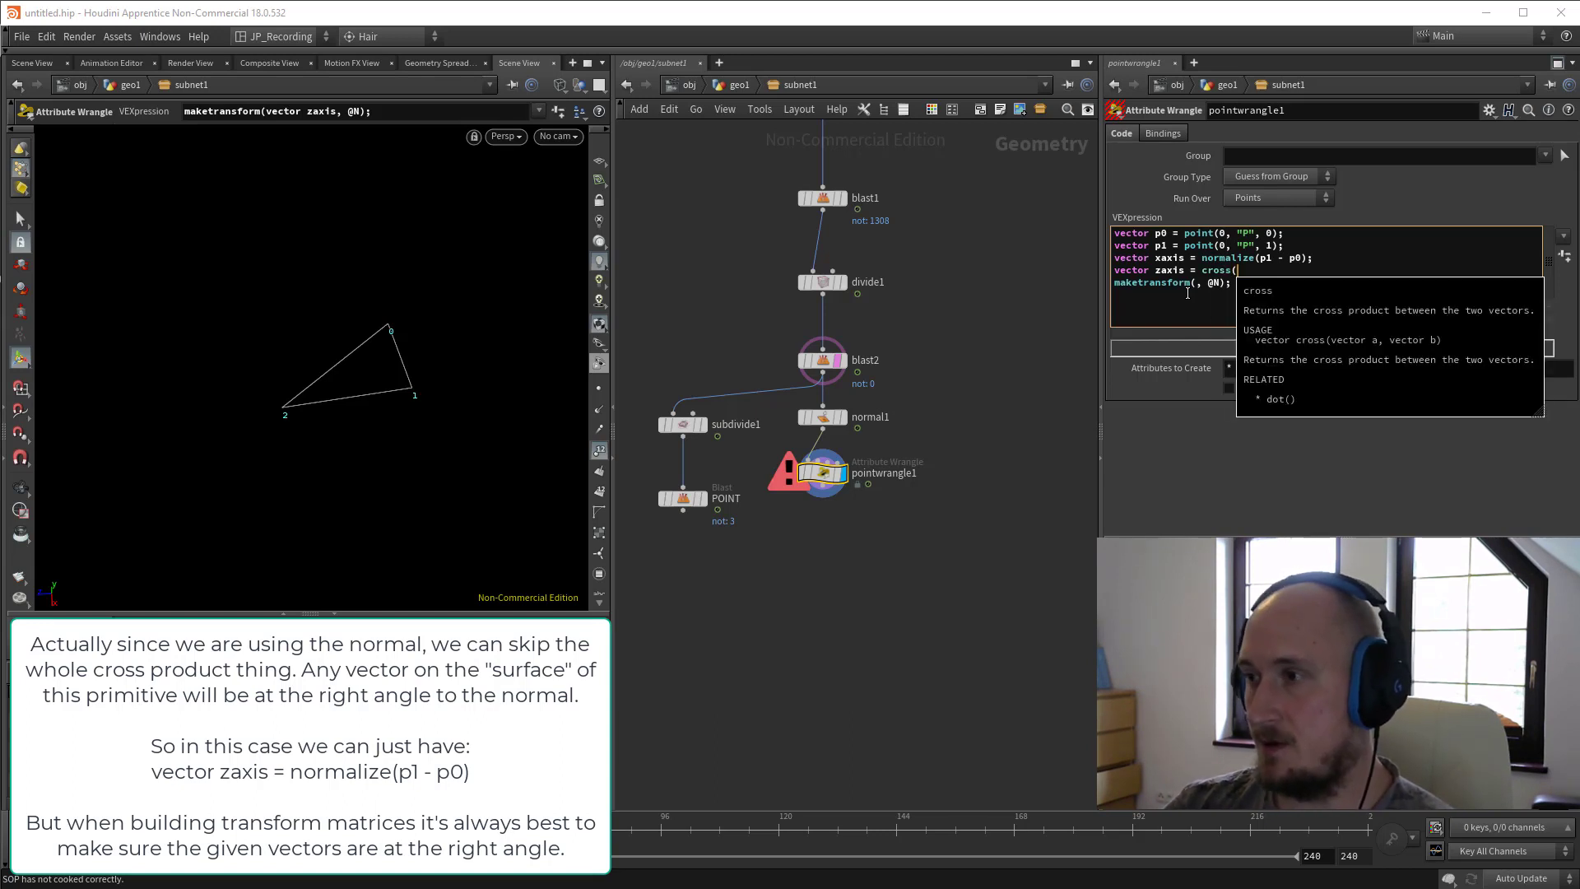
pyautogui.write('(x')
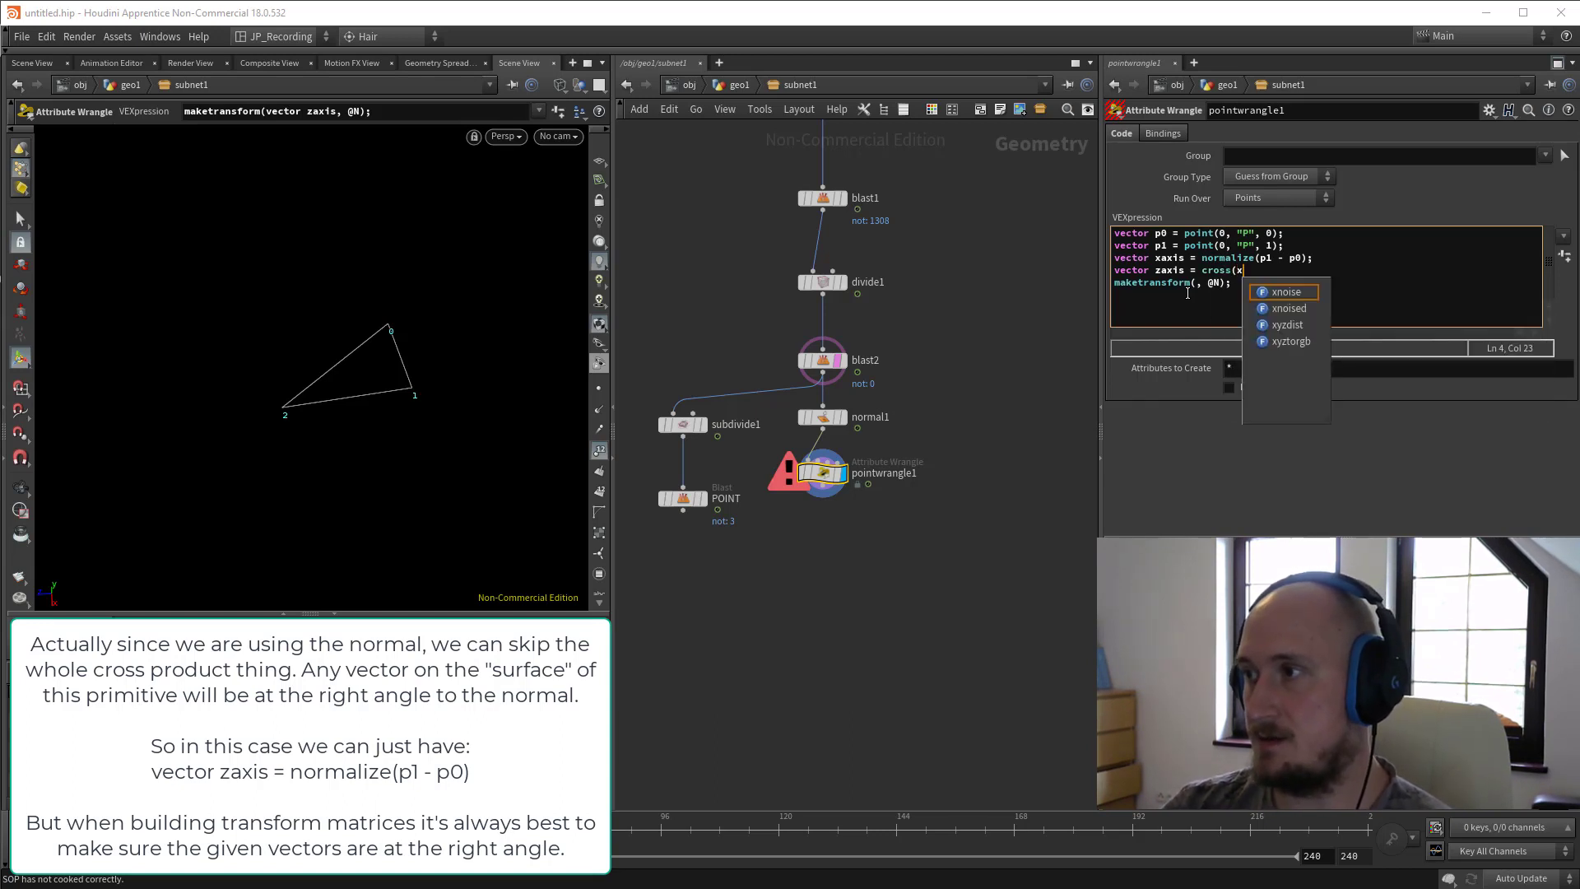
pyautogui.write('axis, @!N')
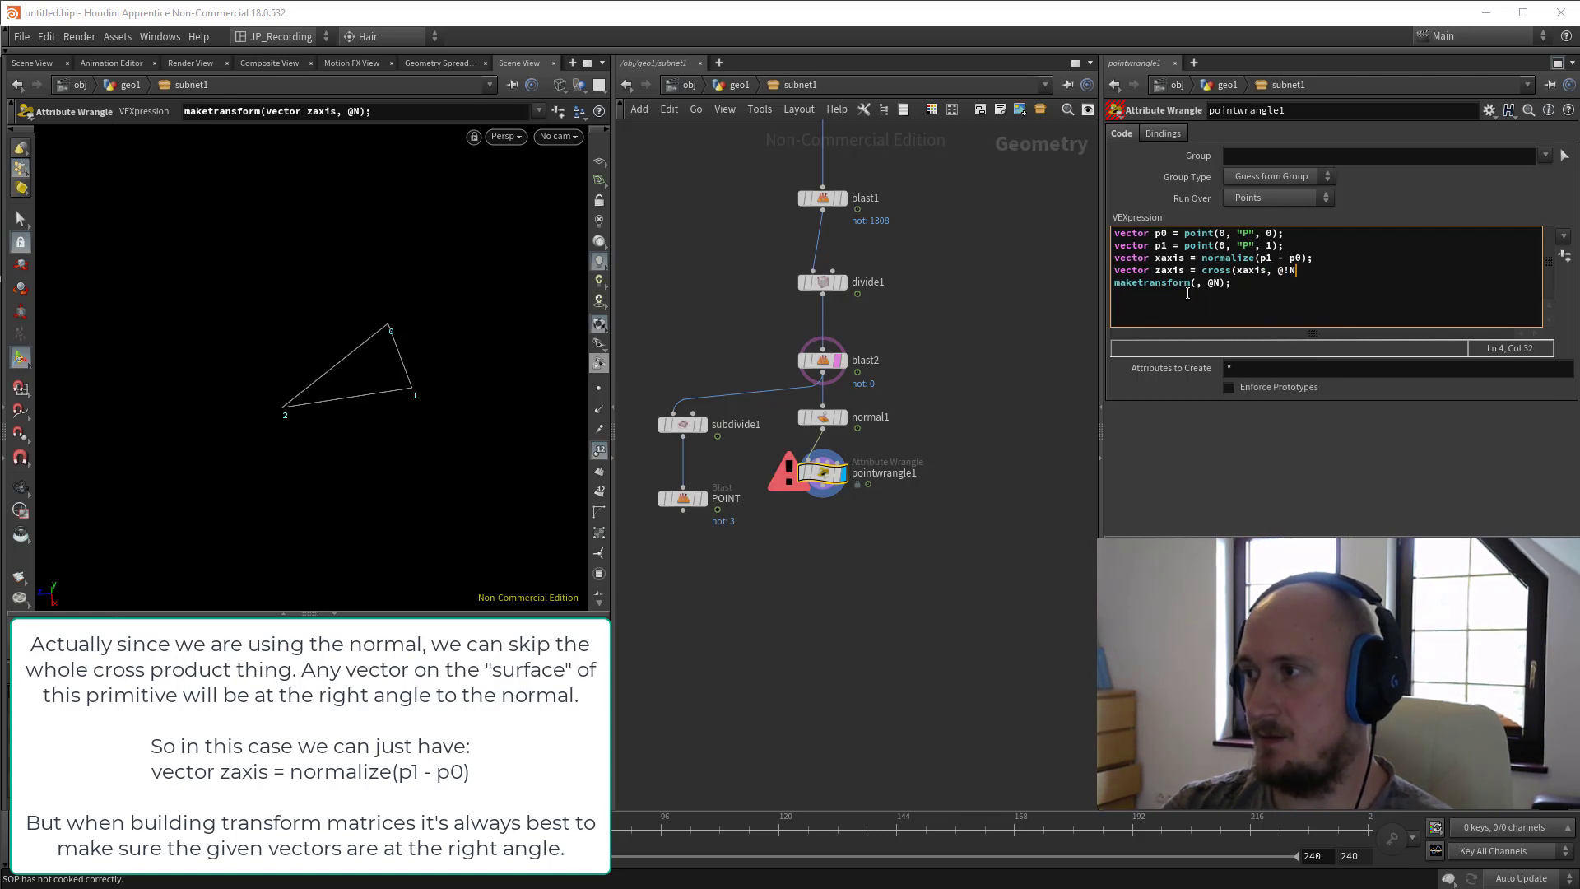
pyautogui.press('BackSpace')
pyautogui.press('BackSpace')
pyautogui.write('N')
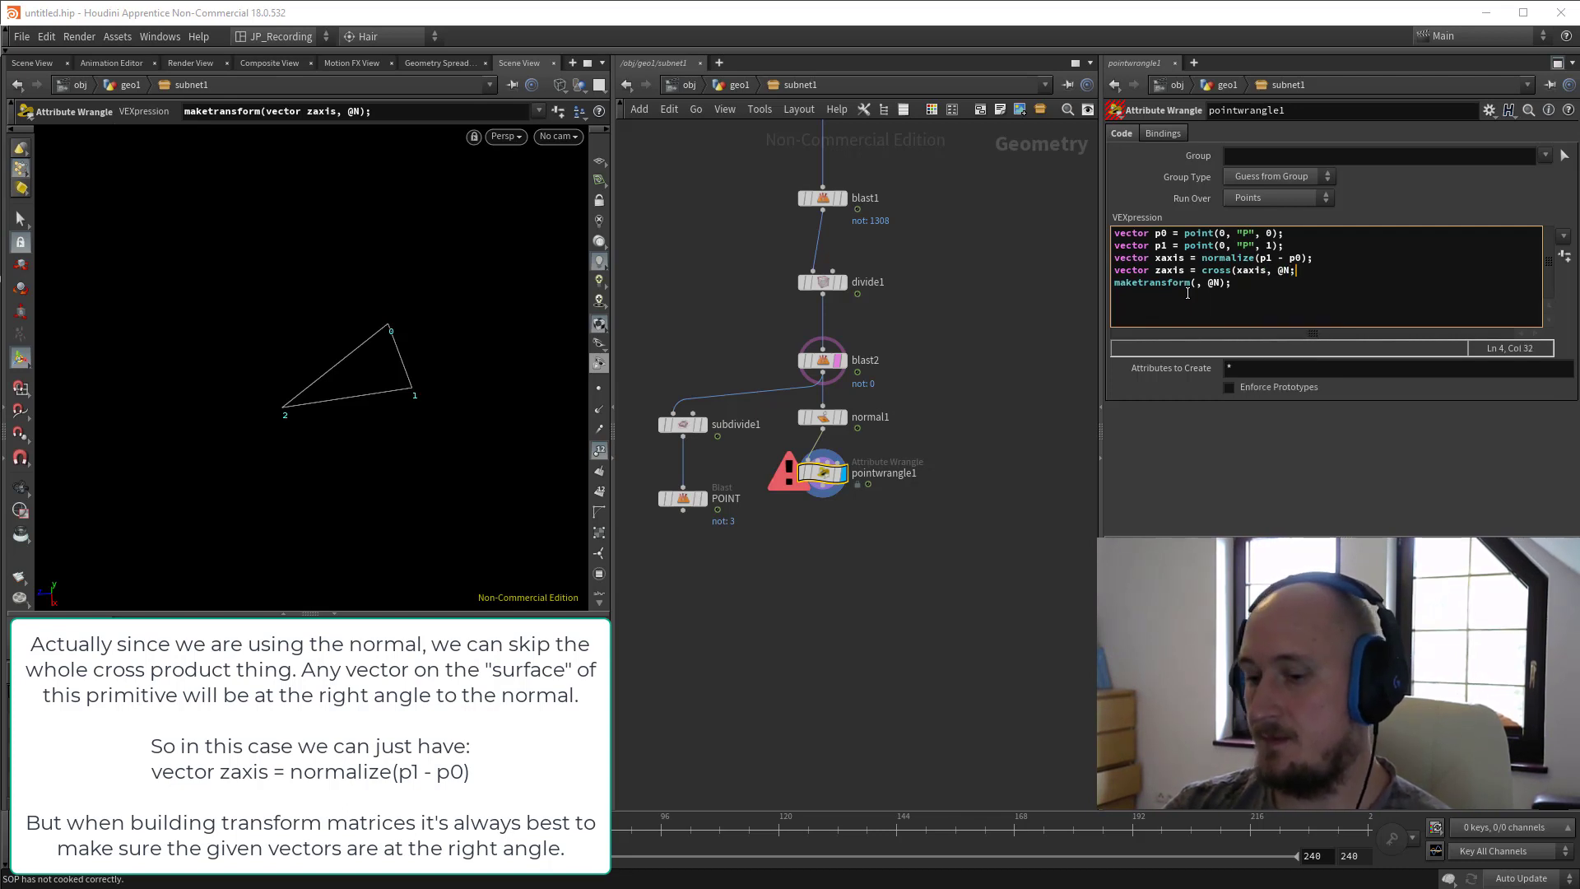
# Insert zaxis as the first argument of the maketransform call, before @N, and apply the code.
pyautogui.press('Down')
pyautogui.press('Left')
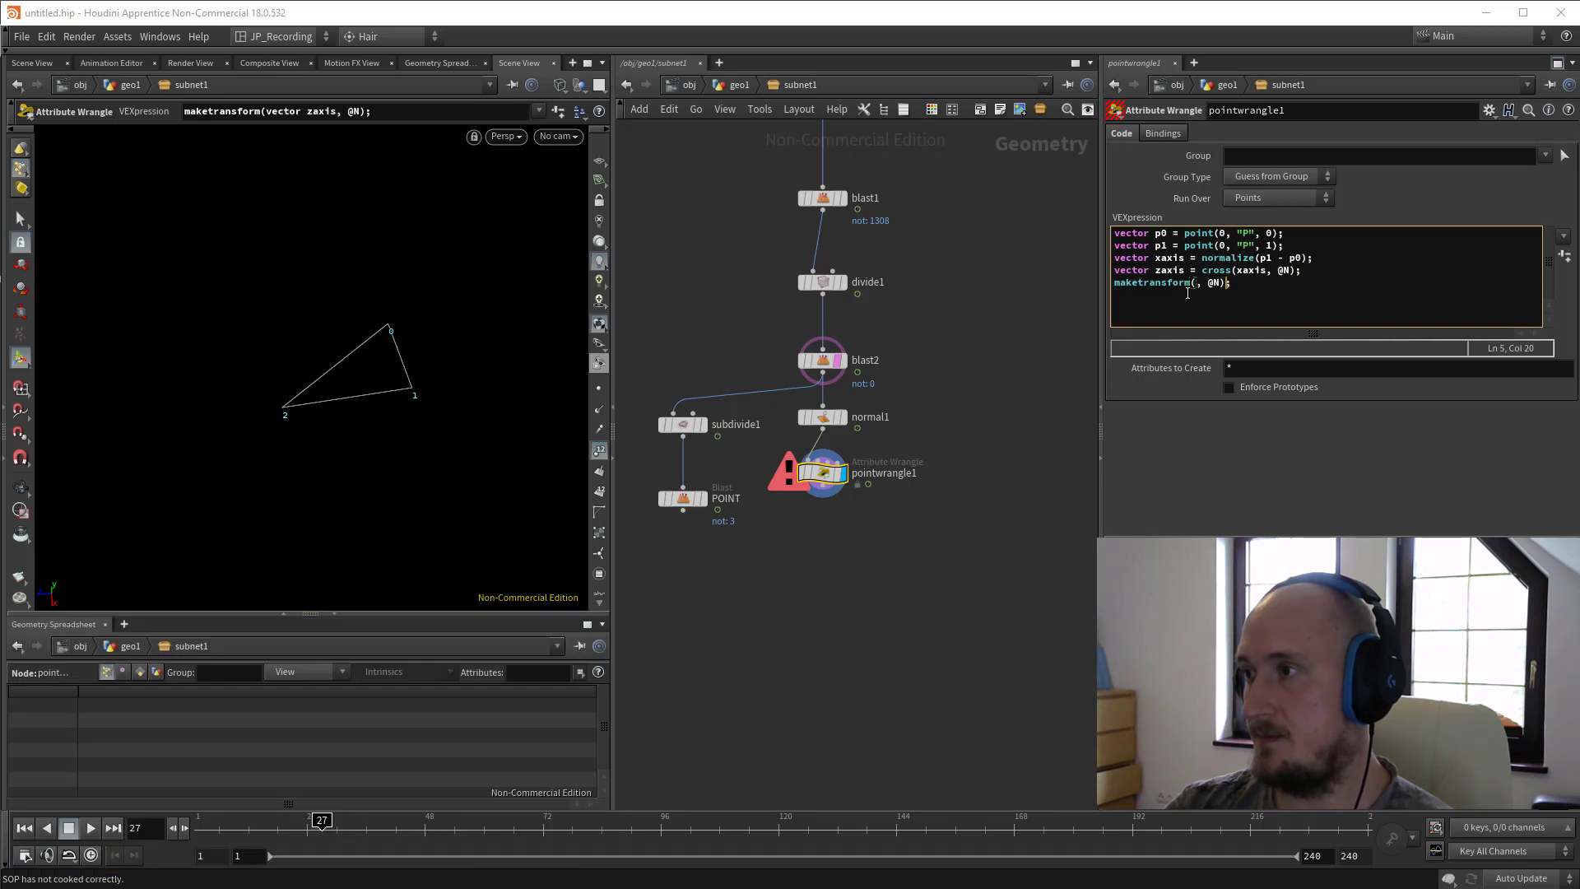
pyautogui.write('za')
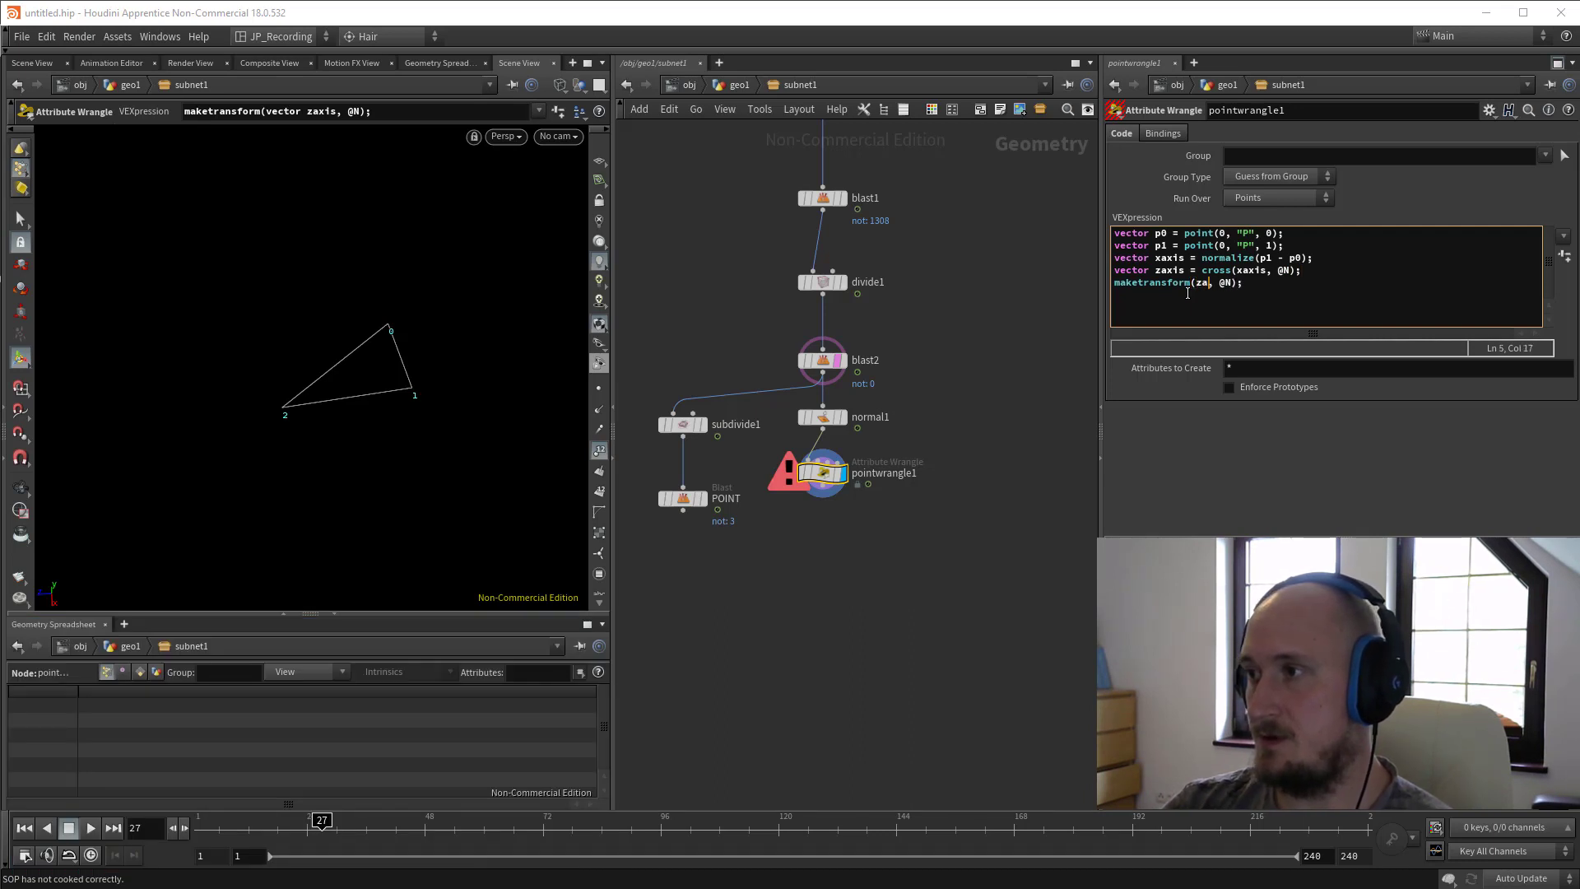
pyautogui.write('xis')
pyautogui.click(1027, 632)
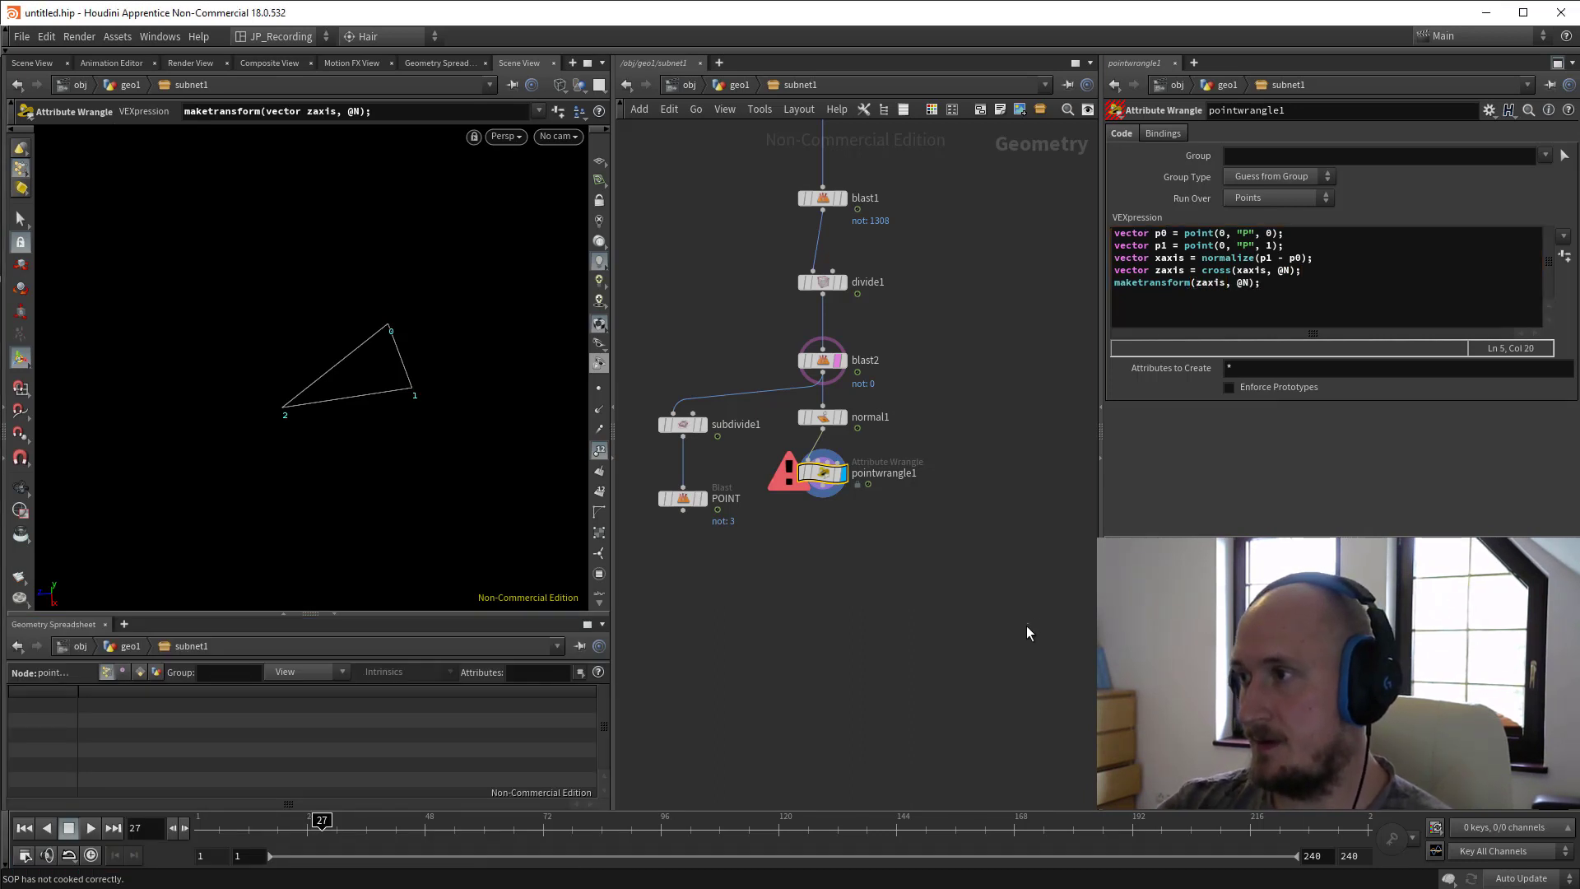
# Store the maketransform result in a variable by prefixing the call with matrix m =.
pyautogui.click(1114, 280)
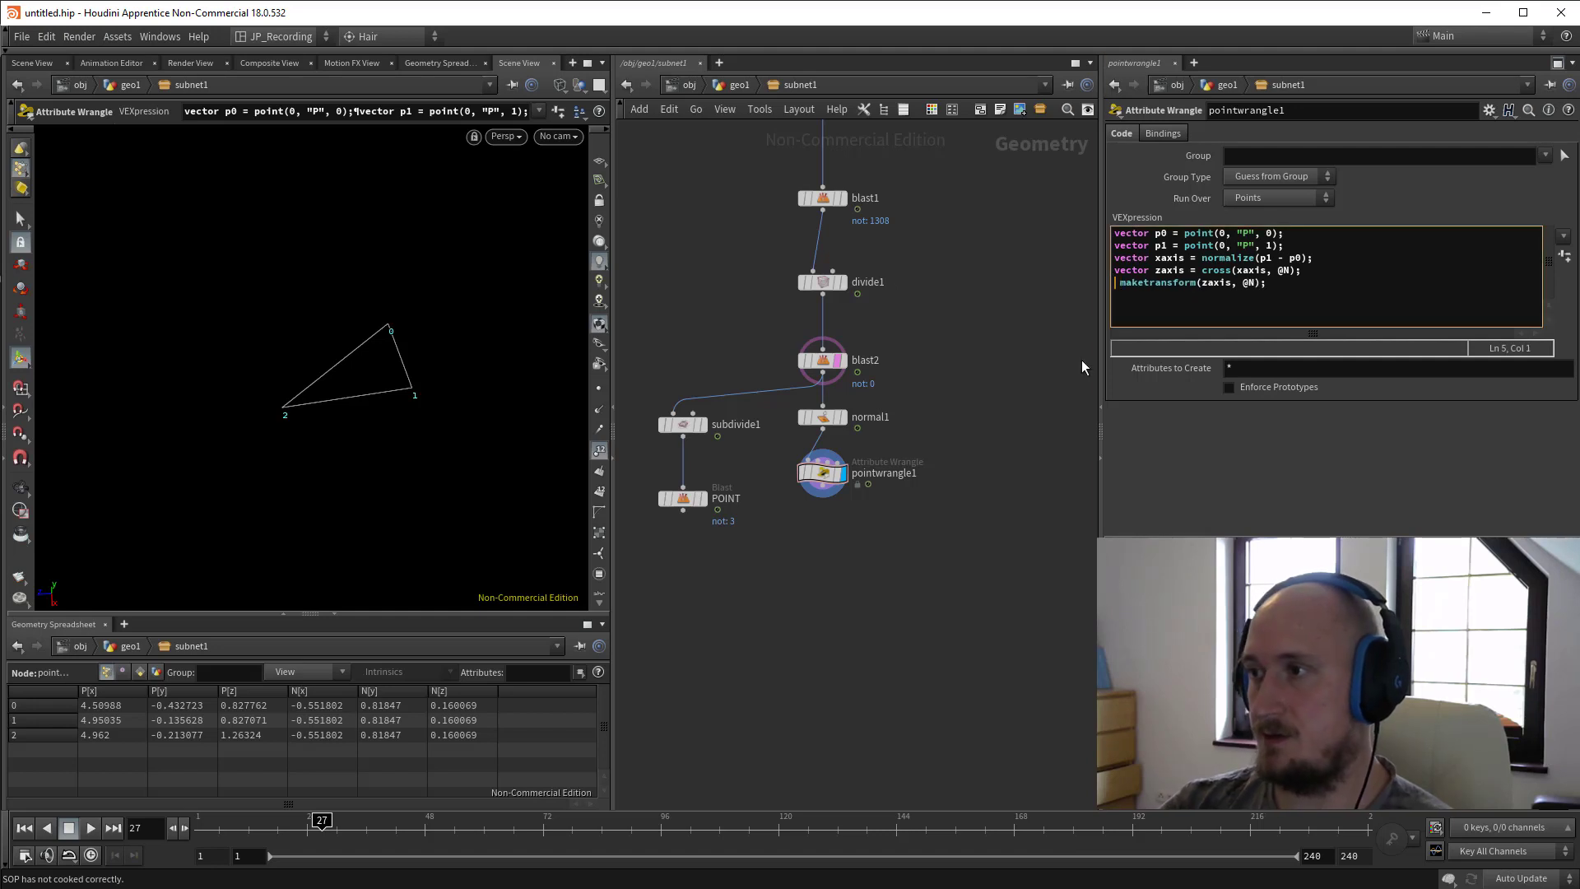
pyautogui.write('matr ')
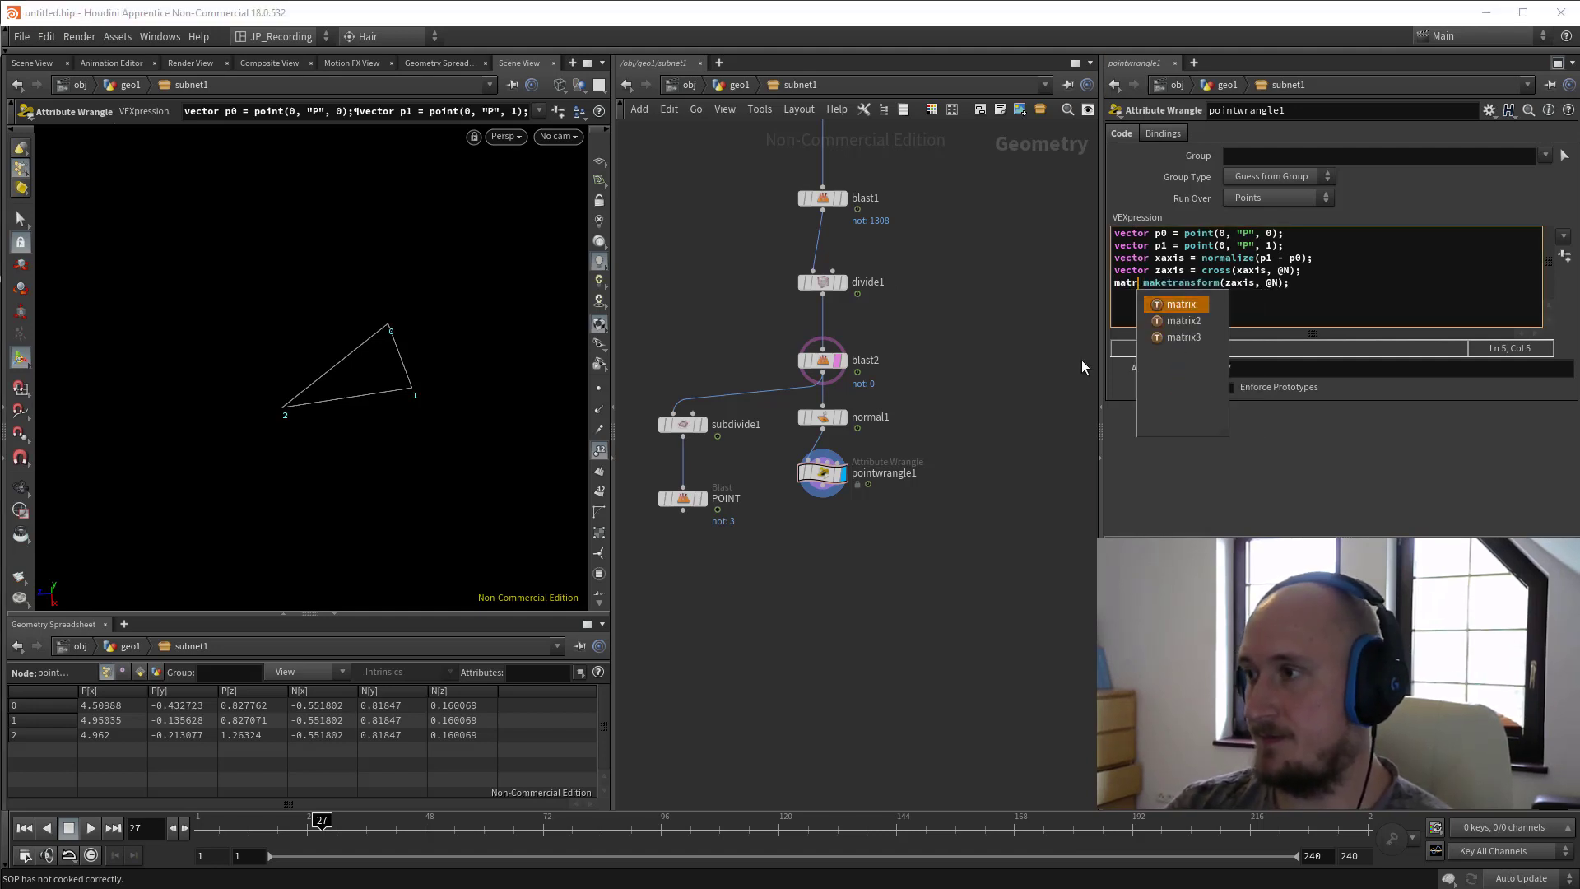
pyautogui.write('ix m =')
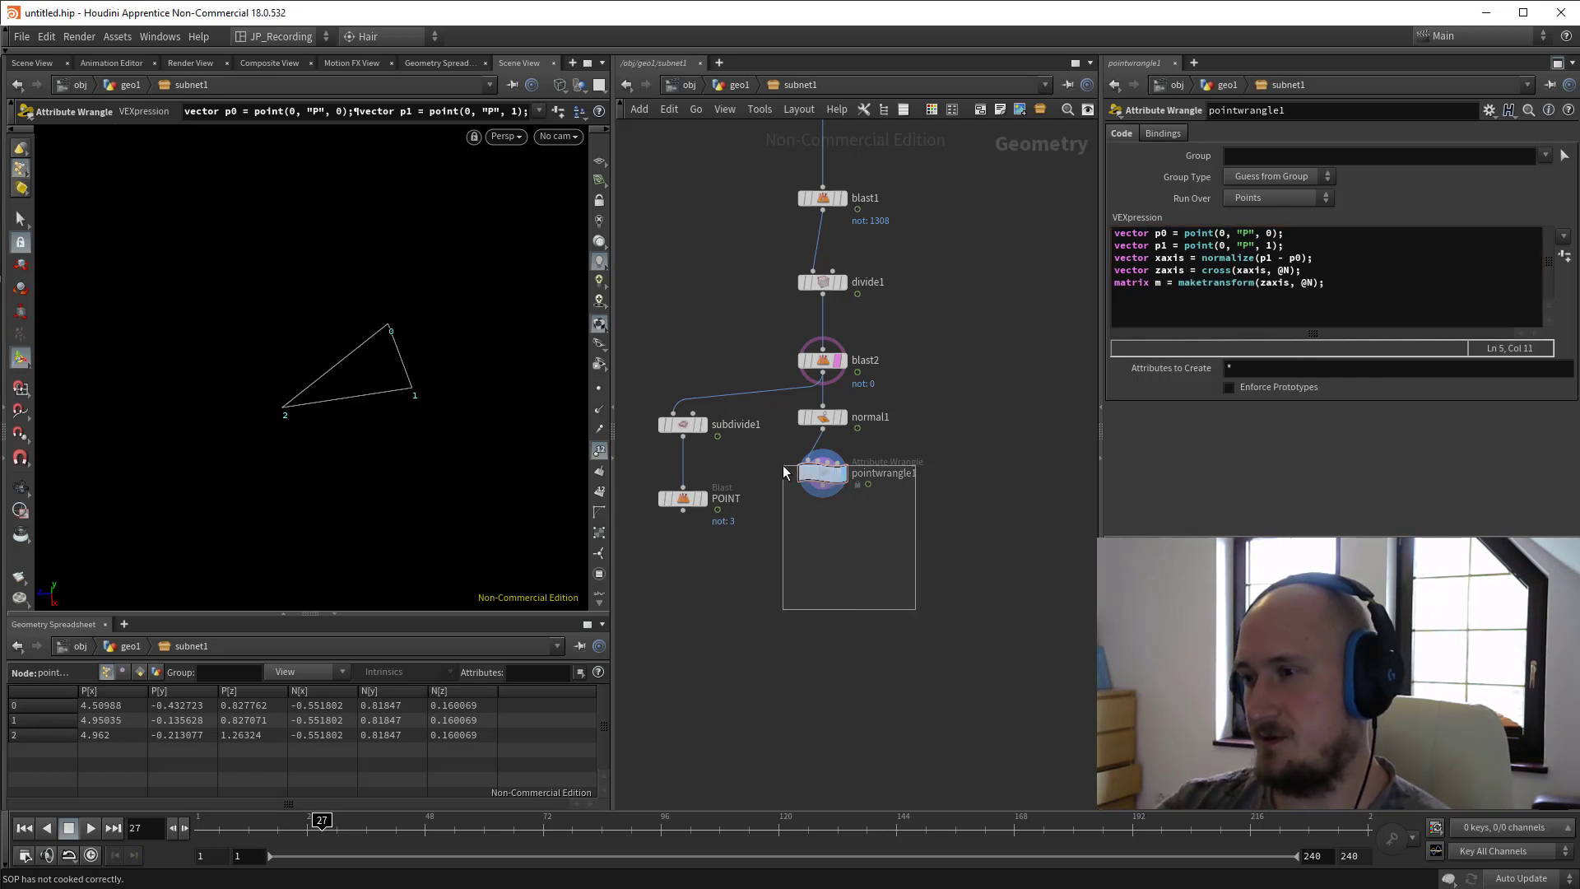
pyautogui.press('Escape')
pyautogui.moveTo(420, 412); pyautogui.dragTo(388, 455)
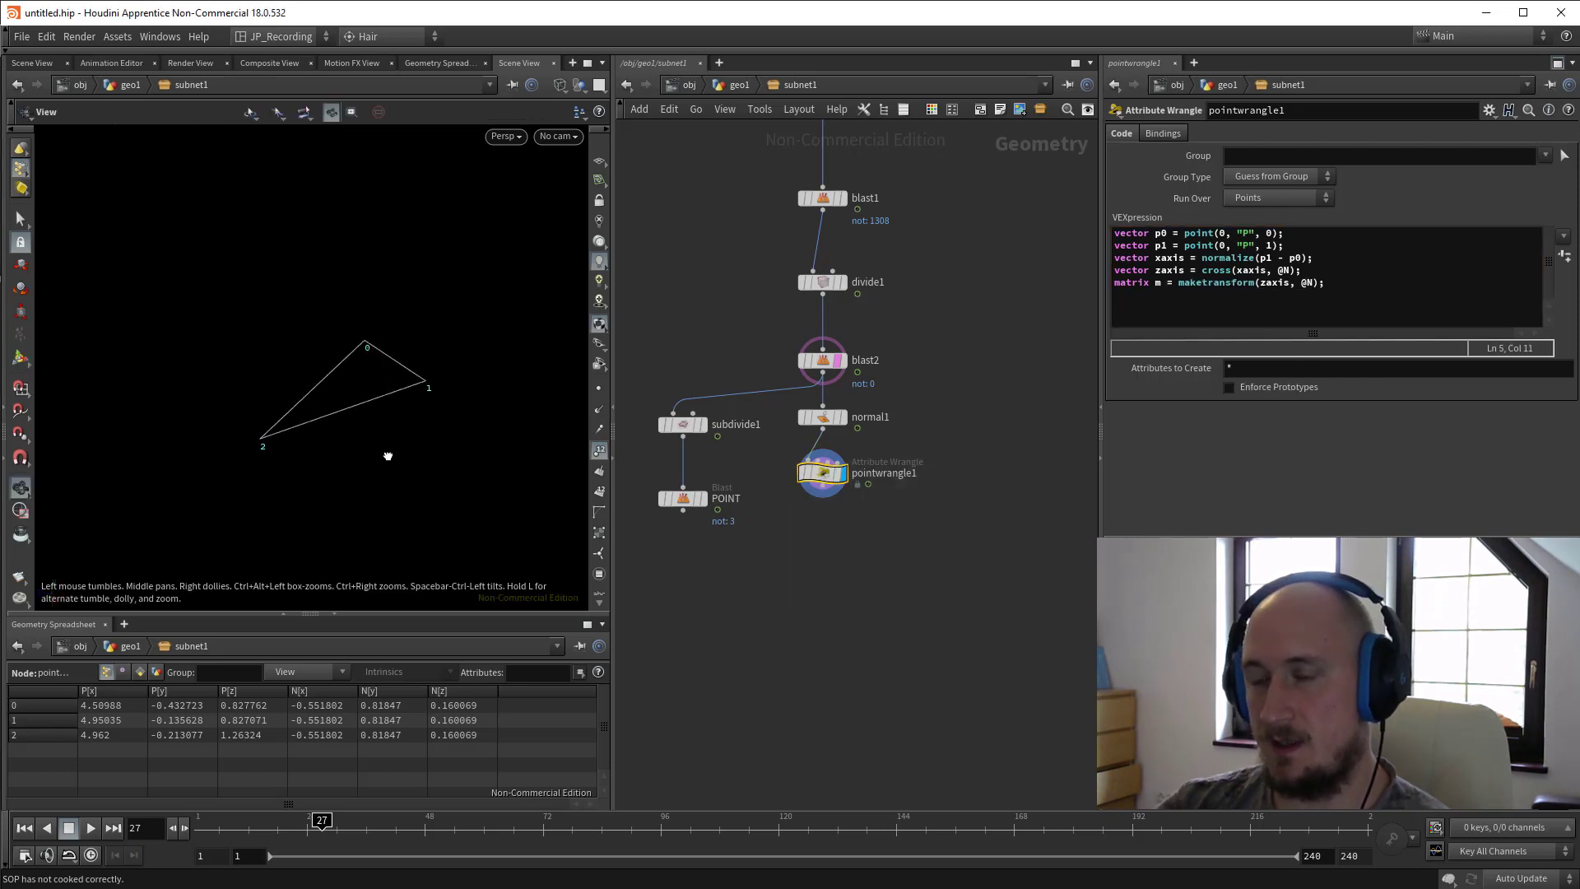
pyautogui.moveTo(388, 455); pyautogui.dragTo(403, 406, button='right')
pyautogui.moveTo(403, 406); pyautogui.dragTo(416, 388)
pyautogui.moveTo(368, 402); pyautogui.dragTo(410, 403, button='right')
pyautogui.press('Return')
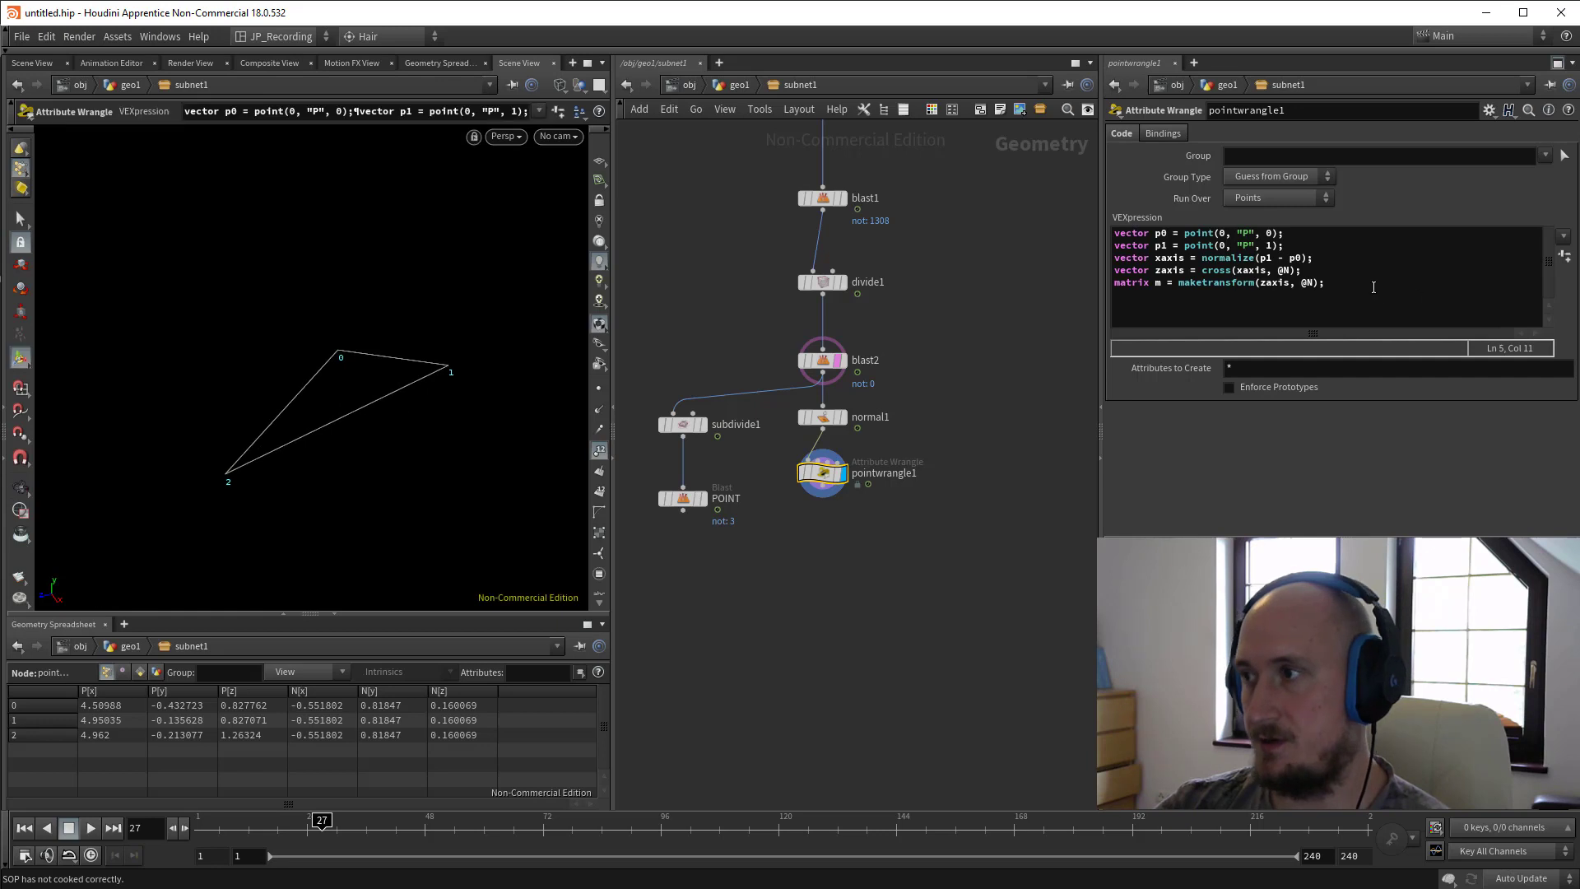
# Add a cracktransform() call on a new line below the matrix declaration and open the function's help page.
pyautogui.click(1358, 283)
pyautogui.write('cracktransform()')
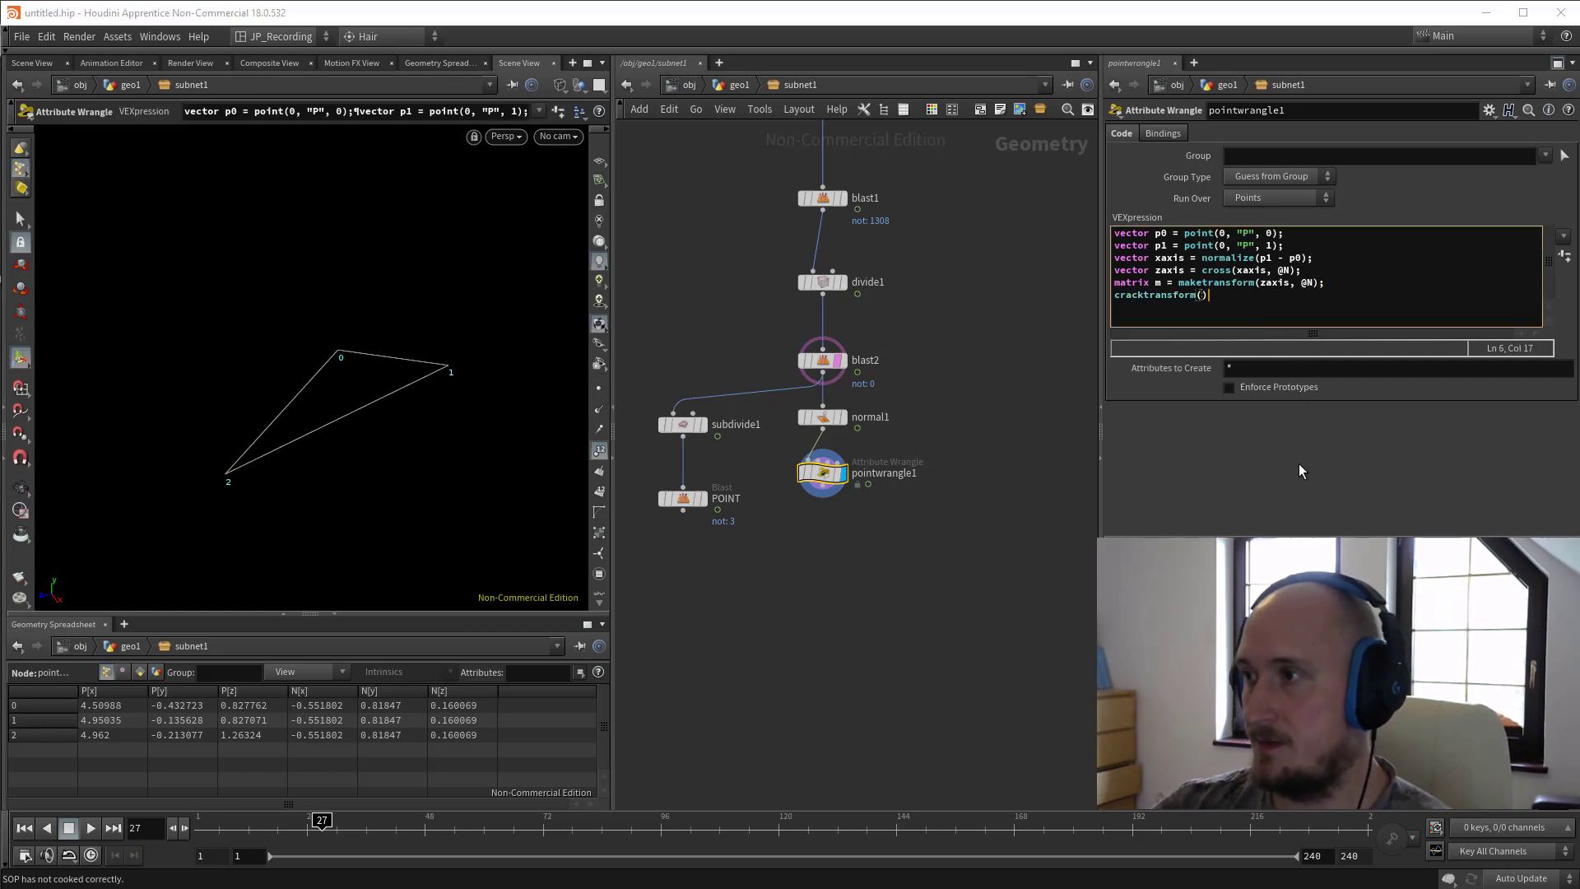
pyautogui.click(1170, 295)
pyautogui.press('F1')
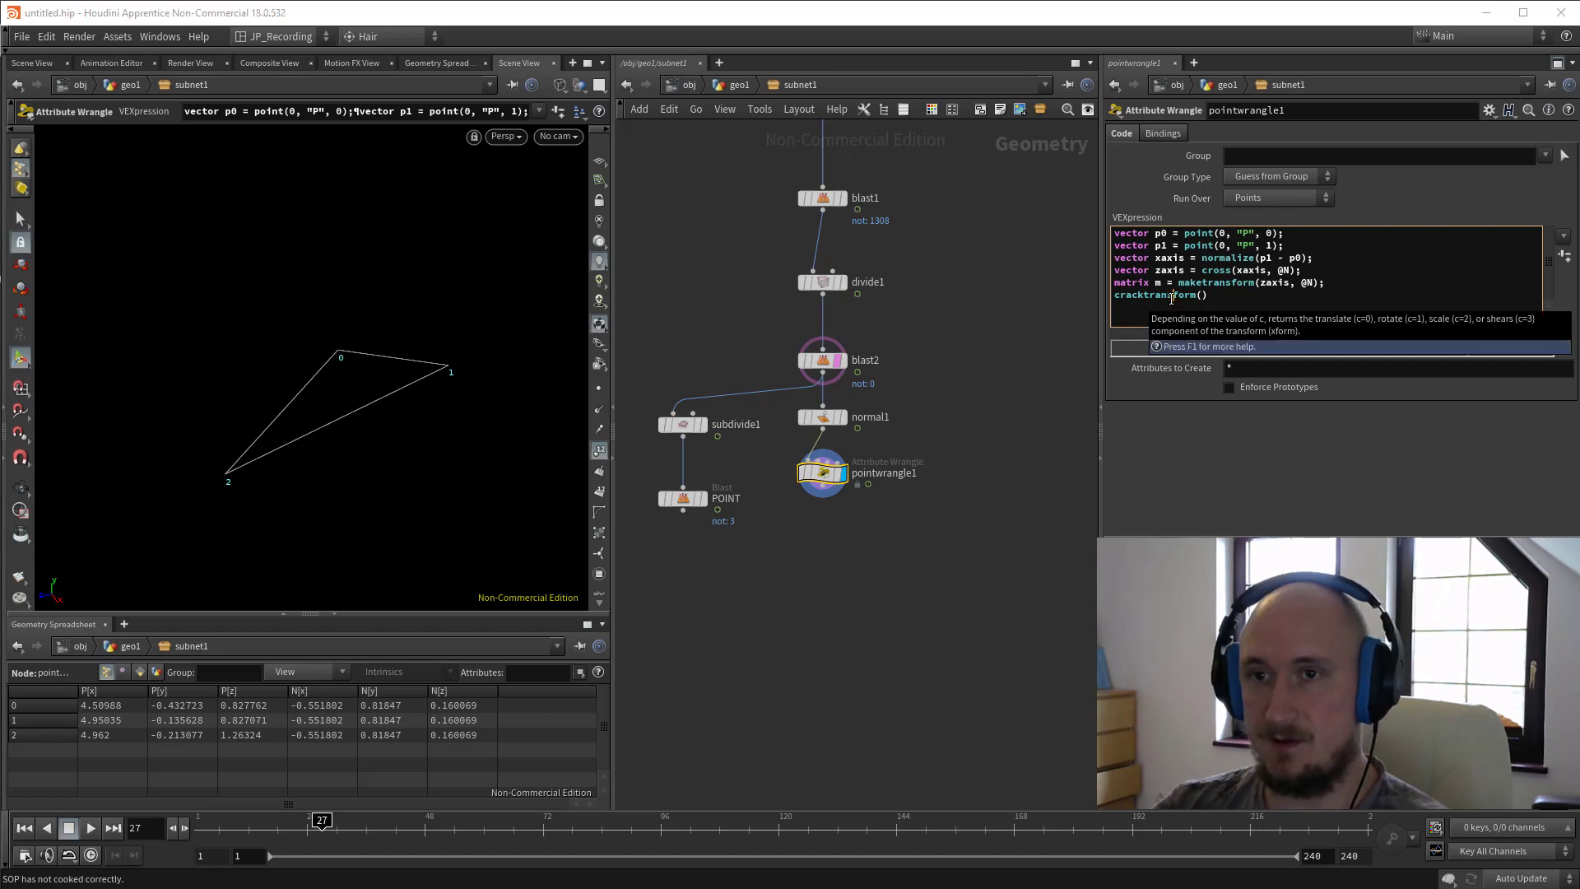
# Replace the empty call with the help page's signature cracktransform(int trs, int xyz, int c, vector pivot, matrix xform) and end it with a semicolon.
pyautogui.moveTo(0, 486); pyautogui.dragTo(502, 304)
pyautogui.moveTo(595, 587); pyautogui.dragTo(293, 596)
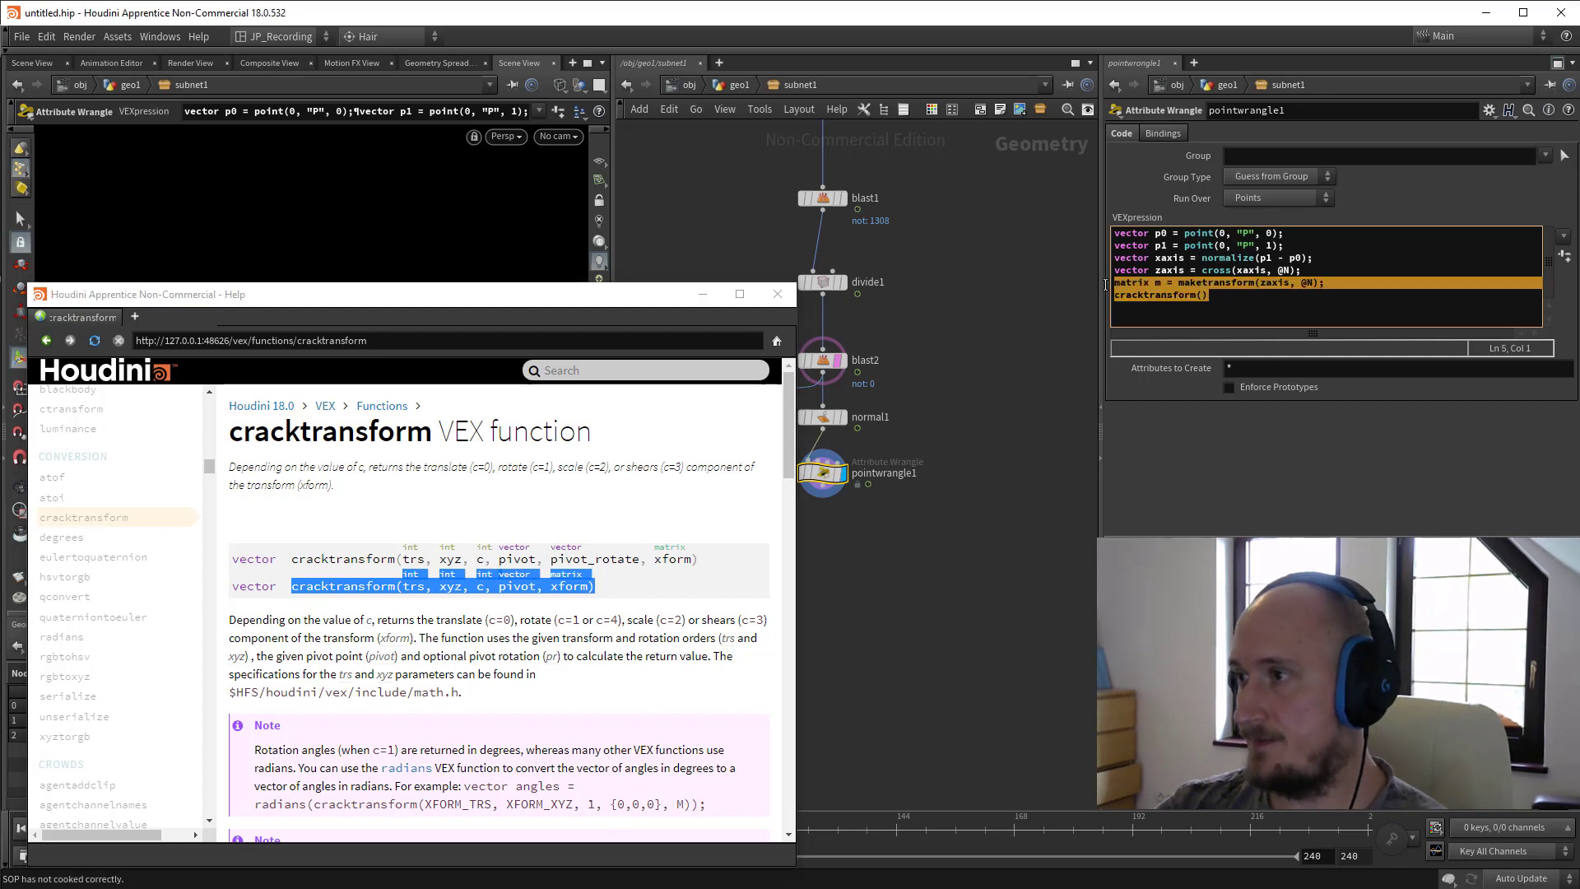
pyautogui.moveTo(1210, 295); pyautogui.dragTo(1061, 304)
pyautogui.write('cracktransform(int trs, int xyz, int c, vector pivot, matrix xform)')
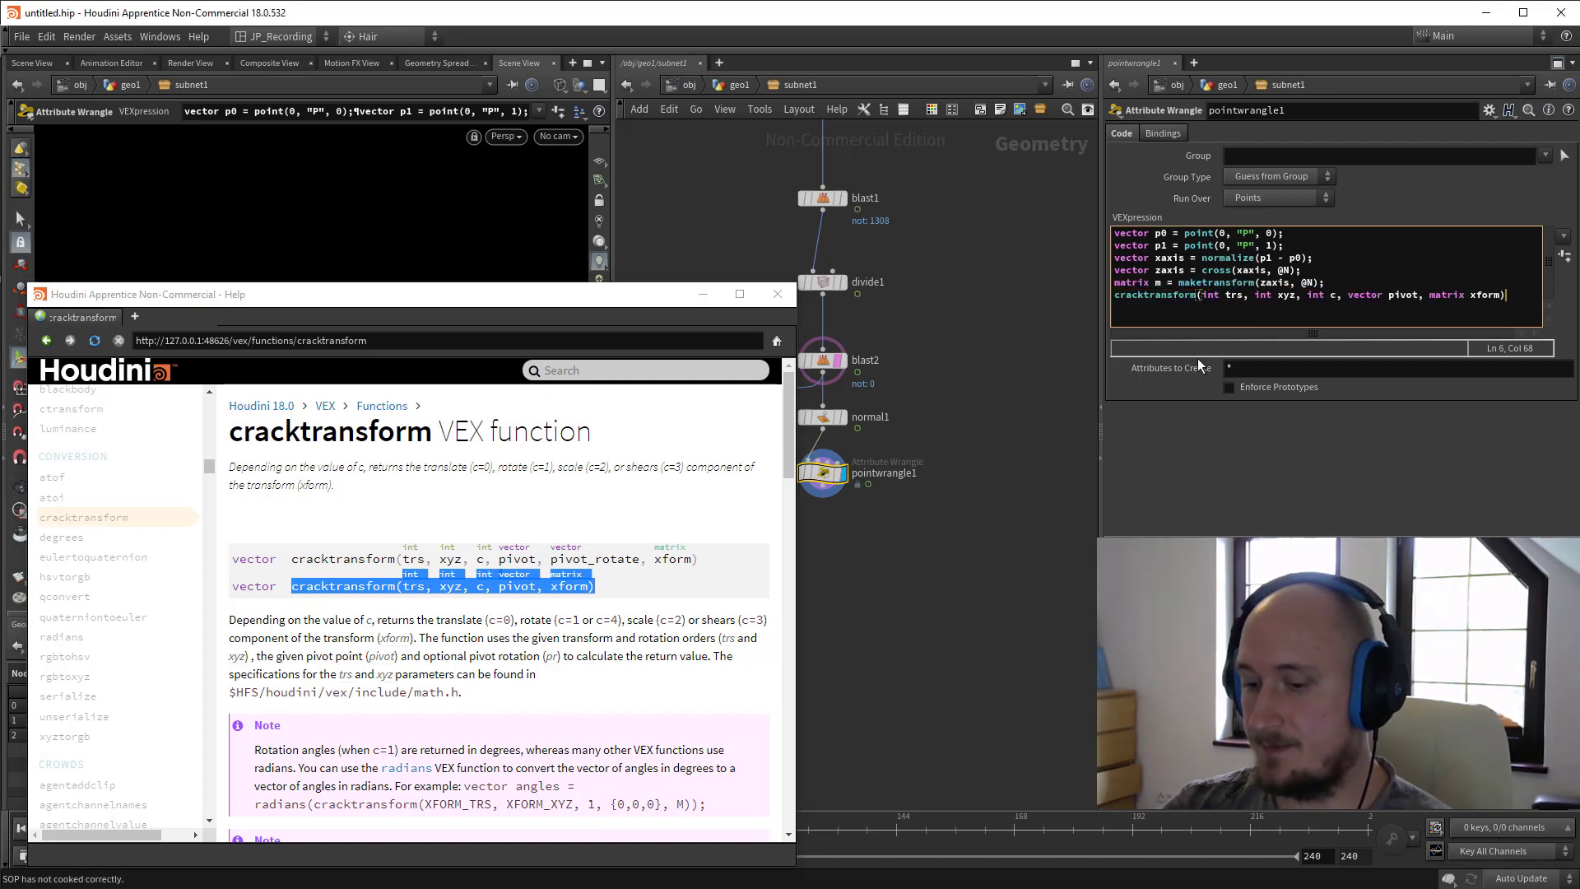
pyautogui.write(';')
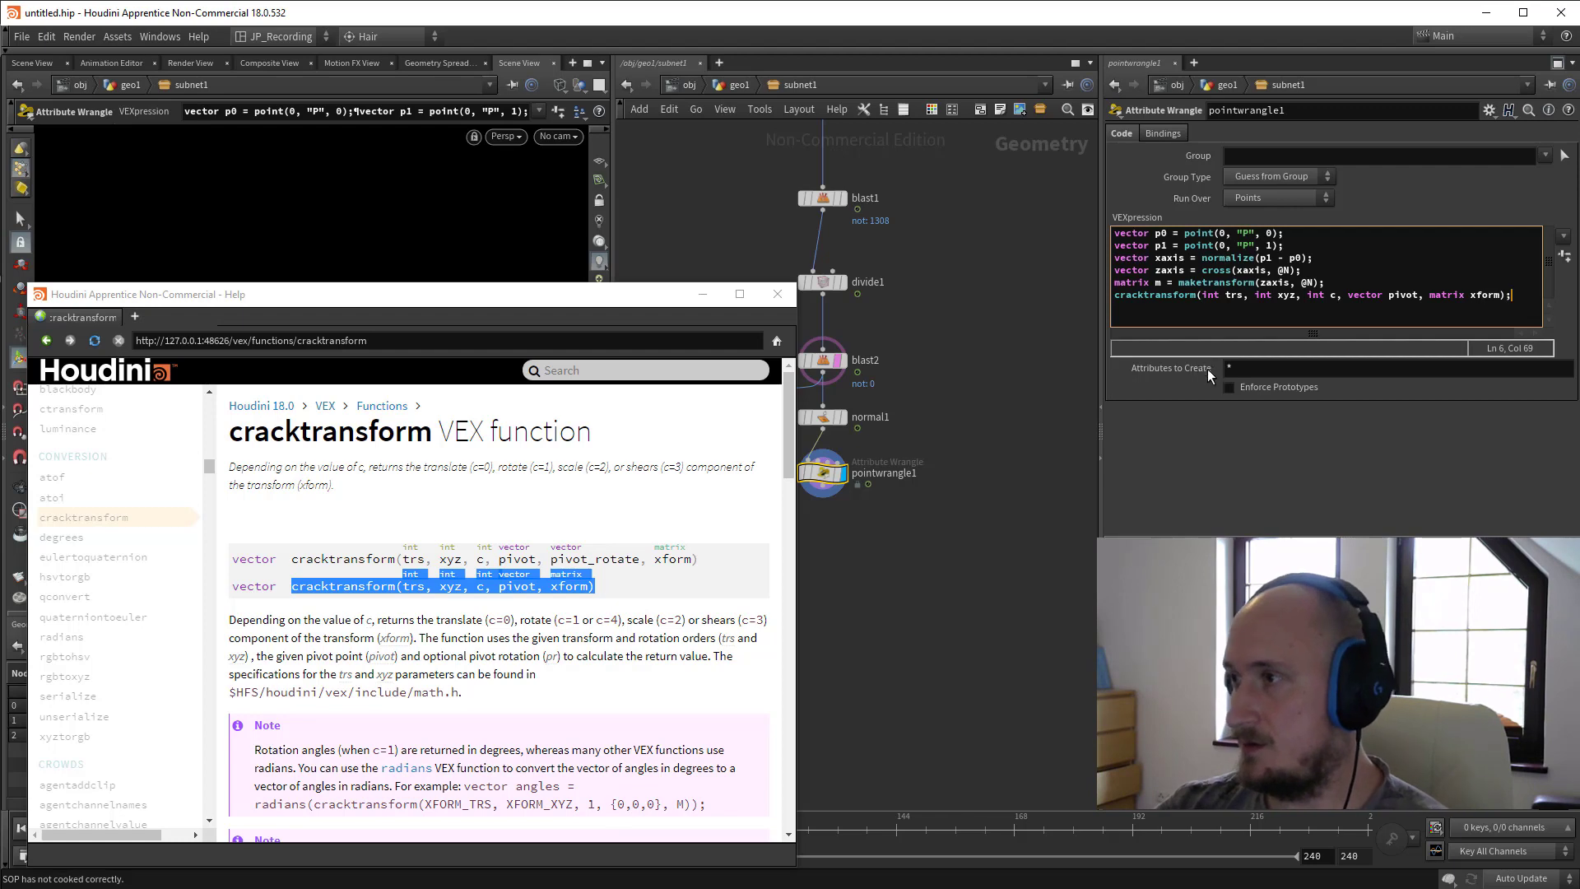
# Replace the int trs argument of cracktransform with XFORM_TRS, copied from the help page's example.
pyautogui.moveTo(492, 806); pyautogui.dragTo(424, 805)
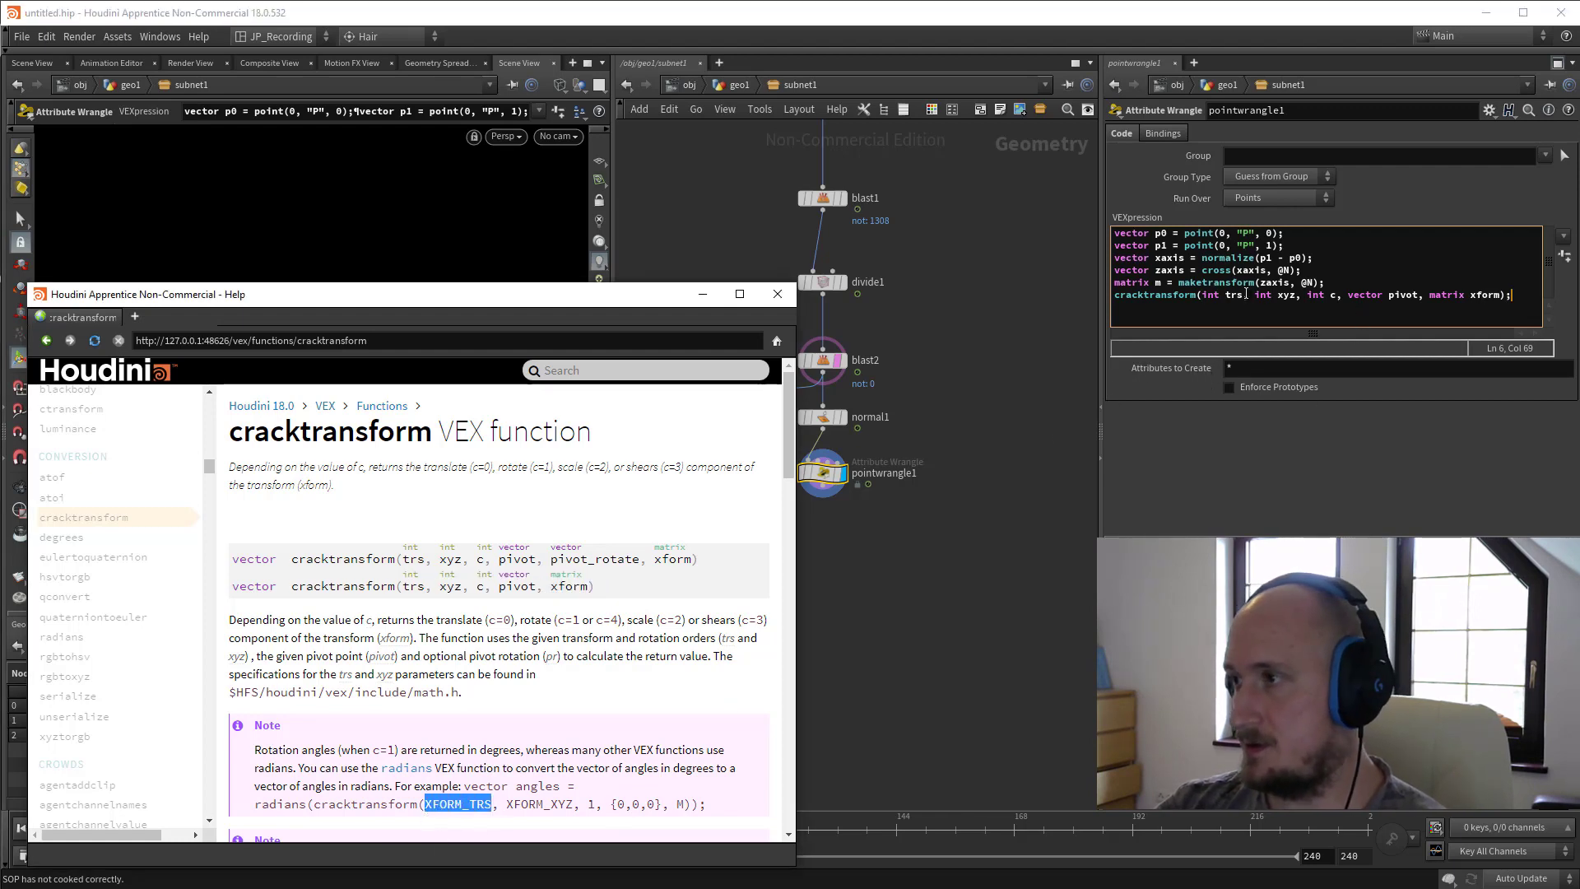
pyautogui.click(1244, 295)
pyautogui.press('BackSpace')
pyautogui.press('BackSpace')
pyautogui.press('BackSpace')
pyautogui.press('BackSpace')
pyautogui.press('BackSpace')
pyautogui.press('BackSpace')
pyautogui.press('BackSpace')
pyautogui.write('XFORM_TRS')
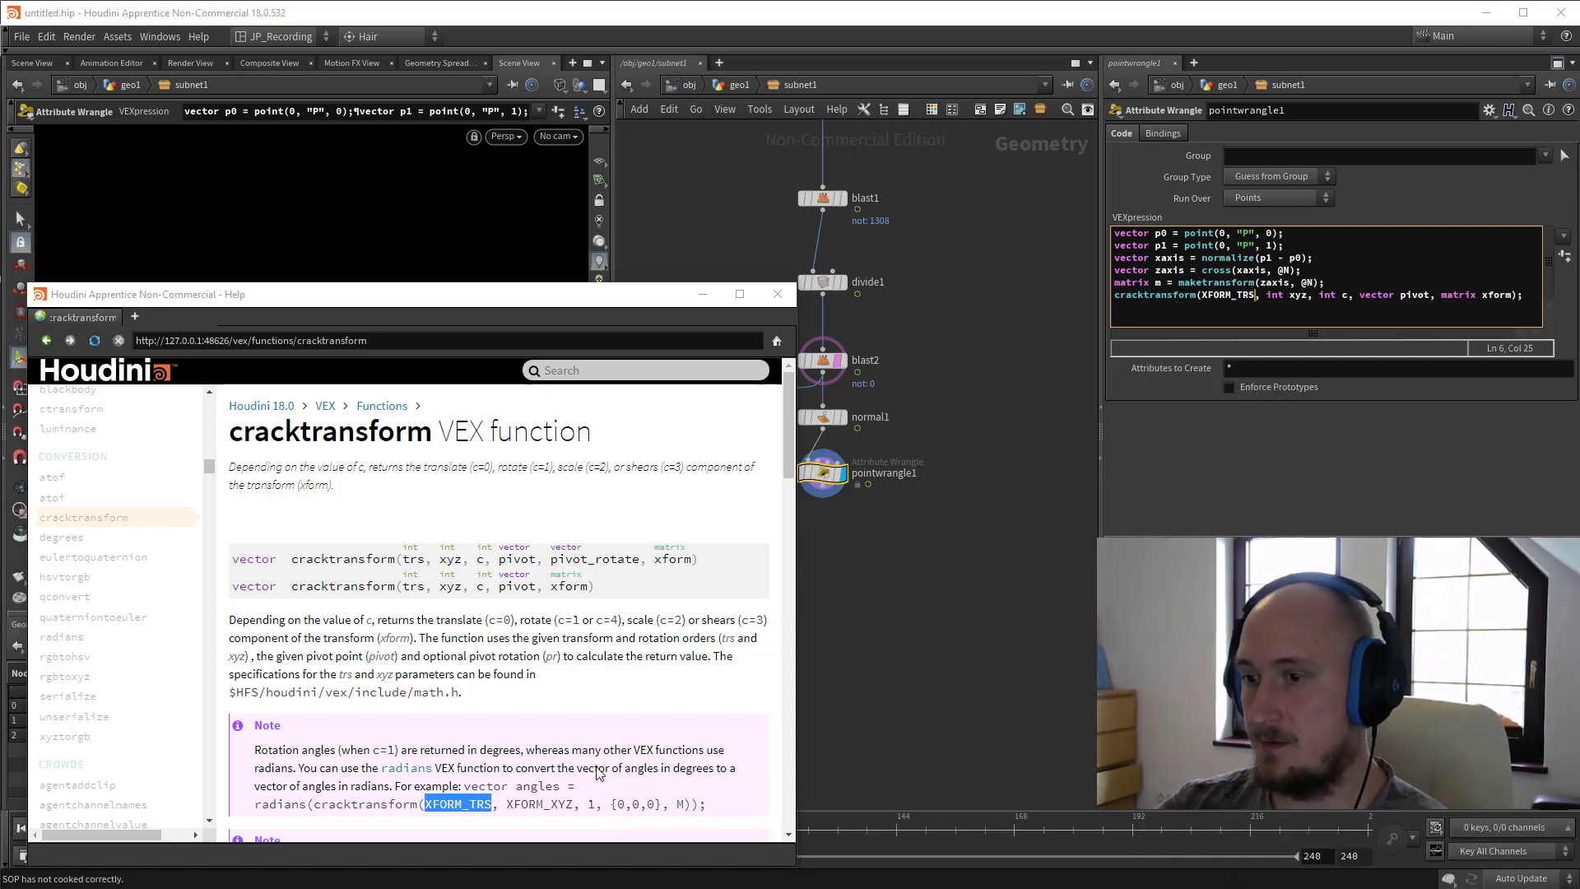
# Replace the int xyz argument of cracktransform with XFORM_XYZ from the help page's example.
pyautogui.moveTo(575, 806); pyautogui.dragTo(506, 806)
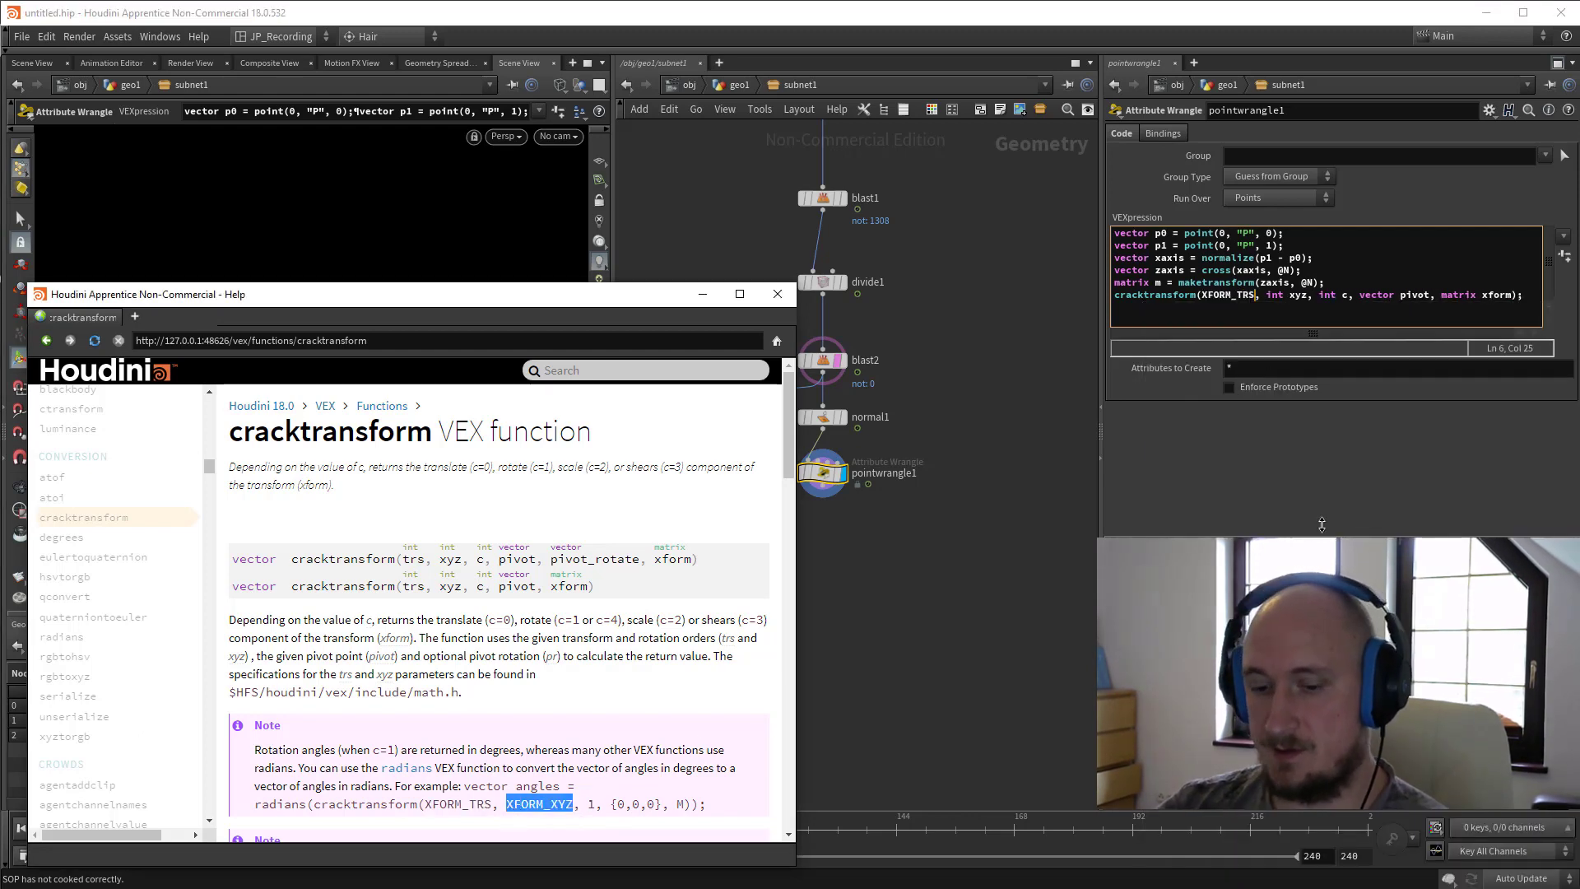
pyautogui.click(1308, 295)
pyautogui.press('BackSpace')
pyautogui.press('BackSpace')
pyautogui.press('BackSpace')
pyautogui.press('BackSpace')
pyautogui.press('BackSpace')
pyautogui.press('BackSpace')
pyautogui.press('BackSpace')
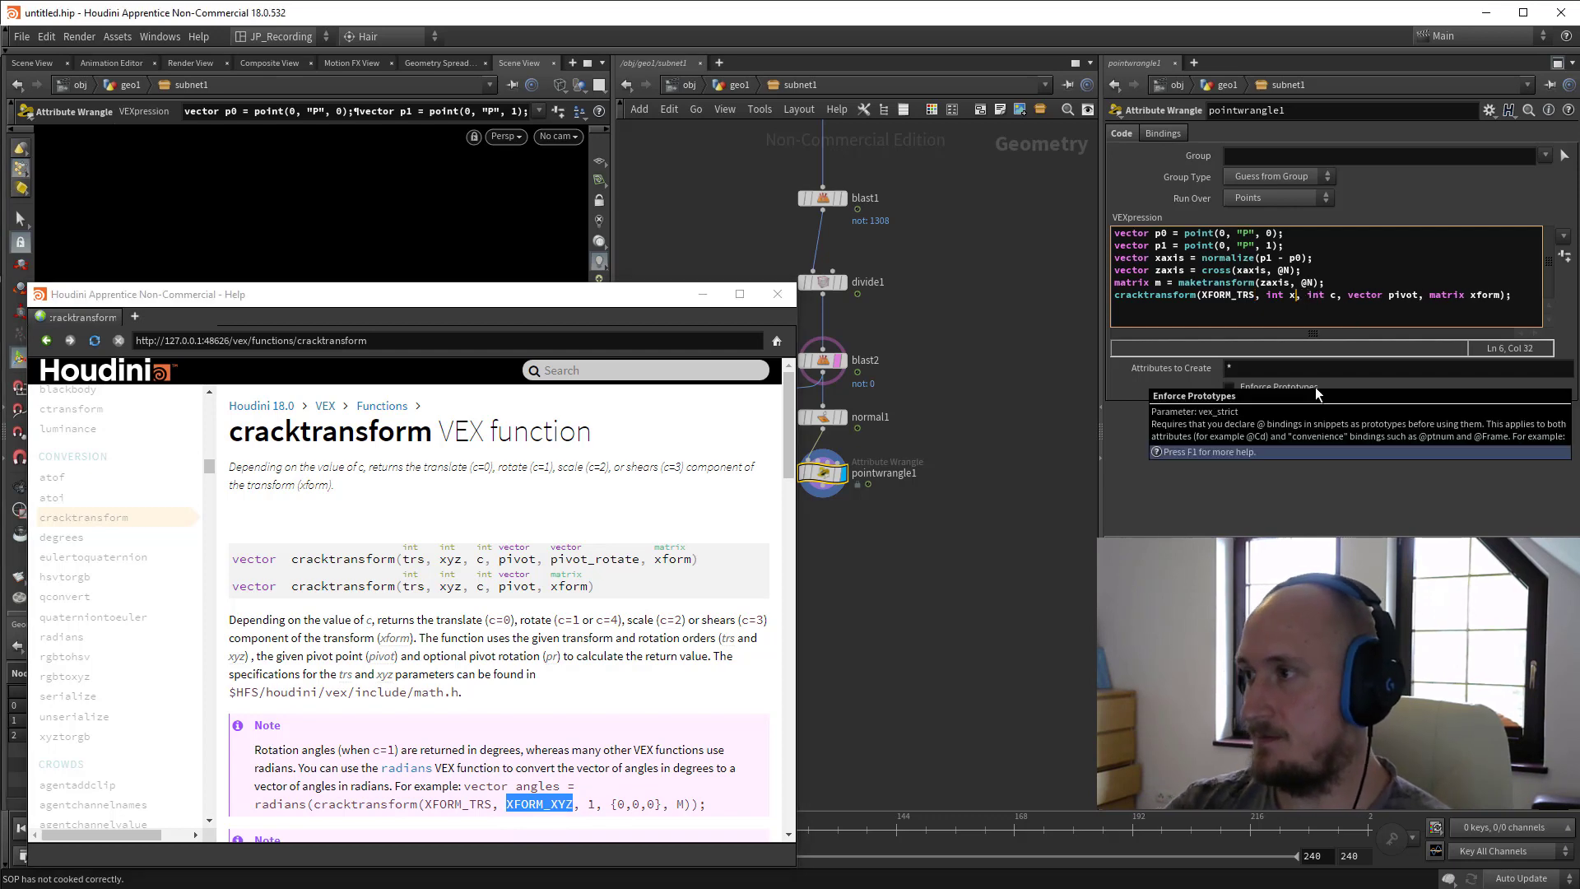
pyautogui.write('XFORM_XYZ')
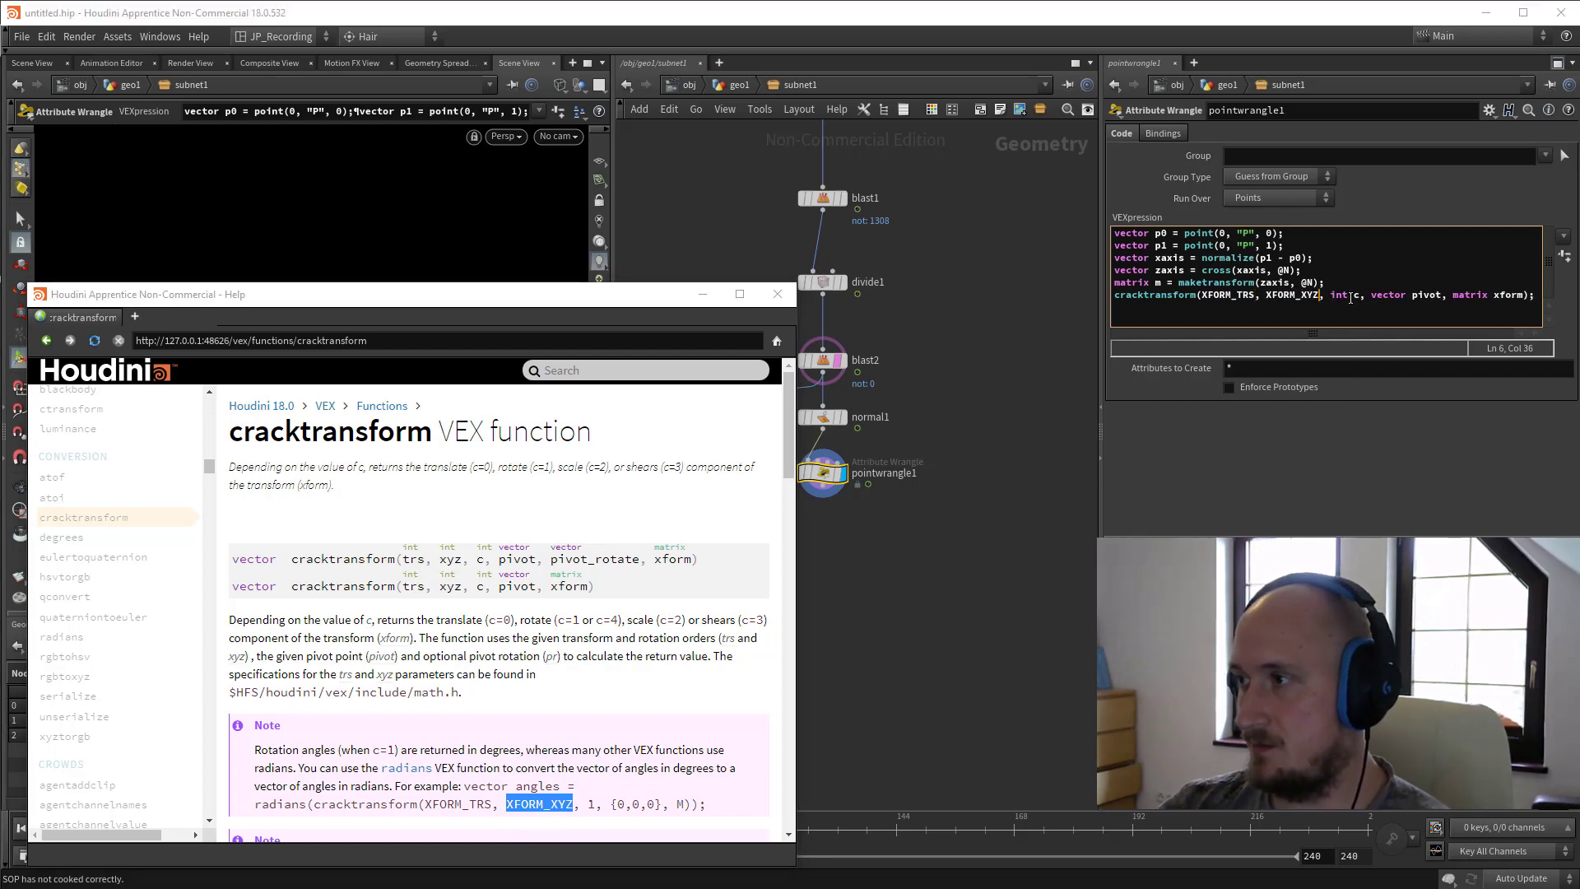
# Replace the int c argument of cracktransform with 1 to extract the rotation component.
pyautogui.moveTo(1354, 296); pyautogui.dragTo(1348, 296)
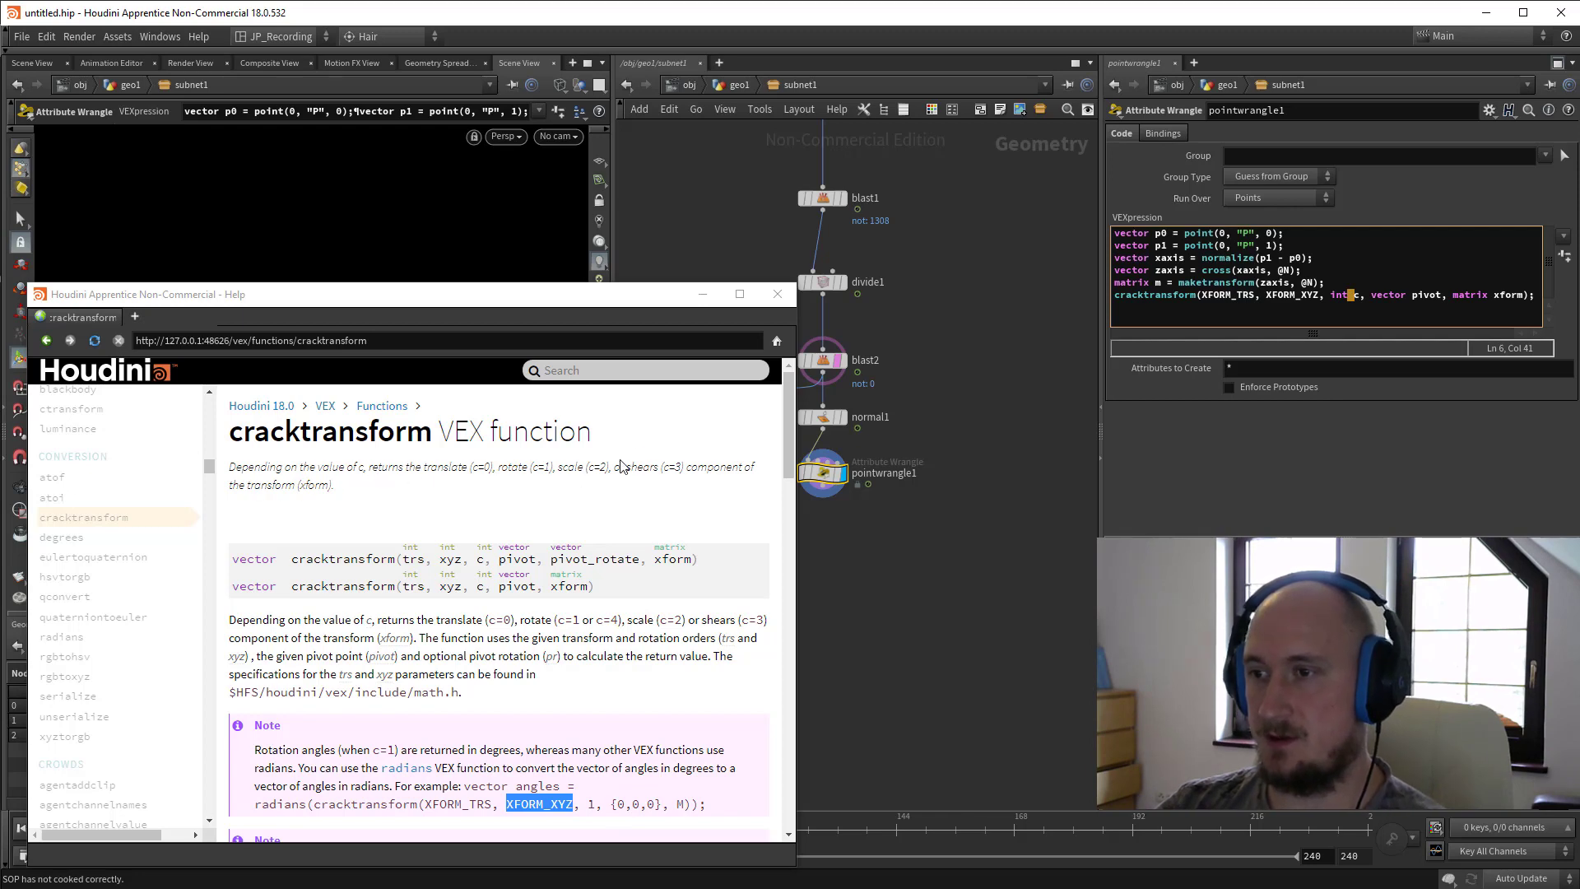
pyautogui.moveTo(1359, 296); pyautogui.dragTo(1331, 295)
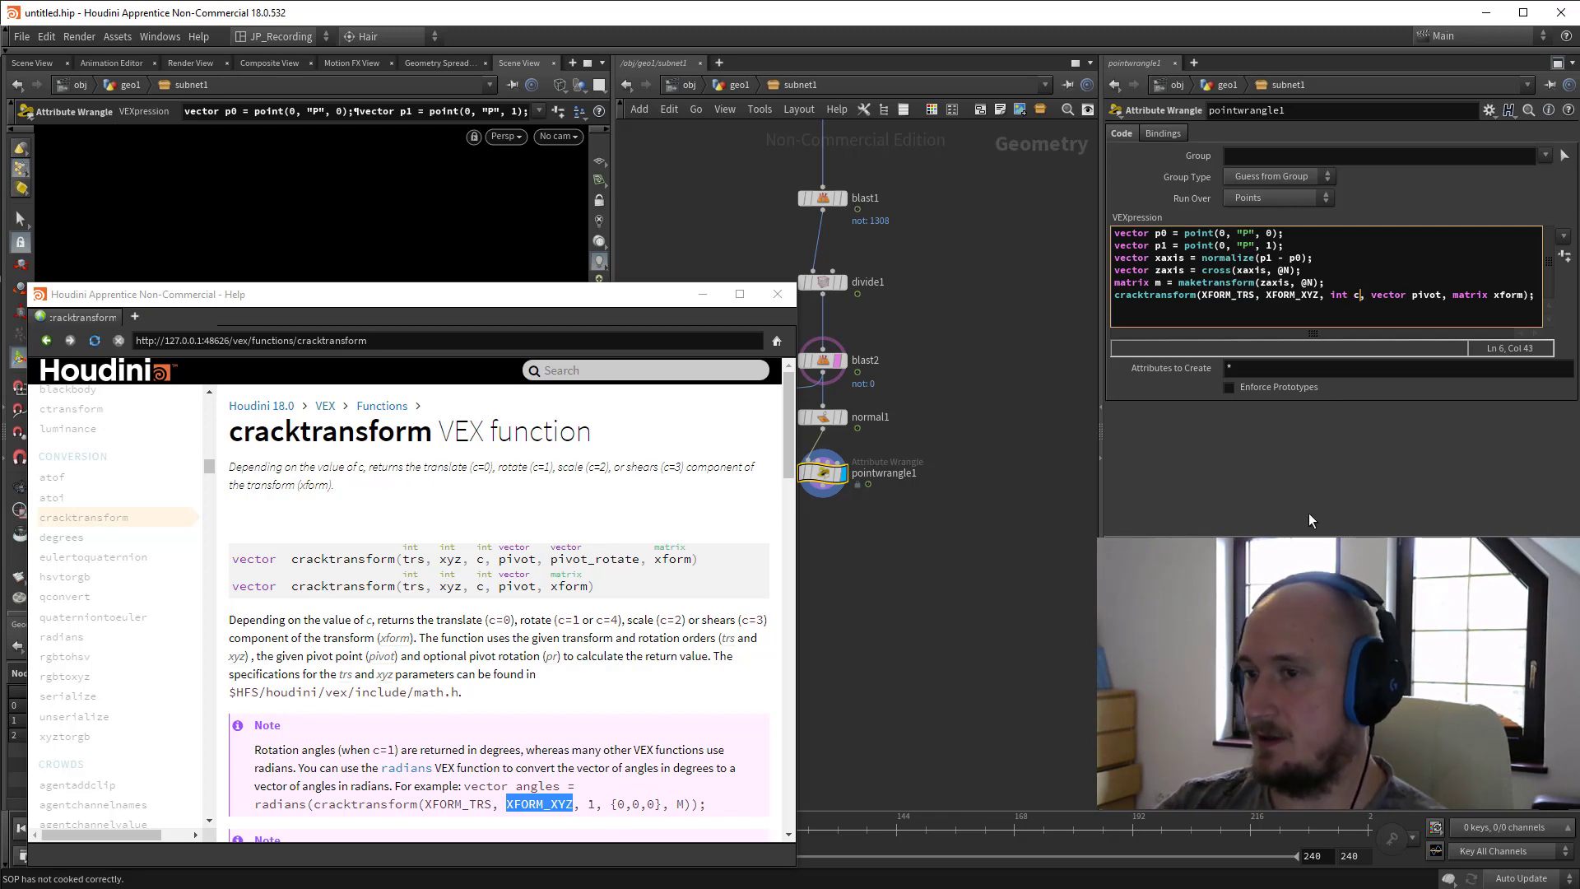
pyautogui.write('1')
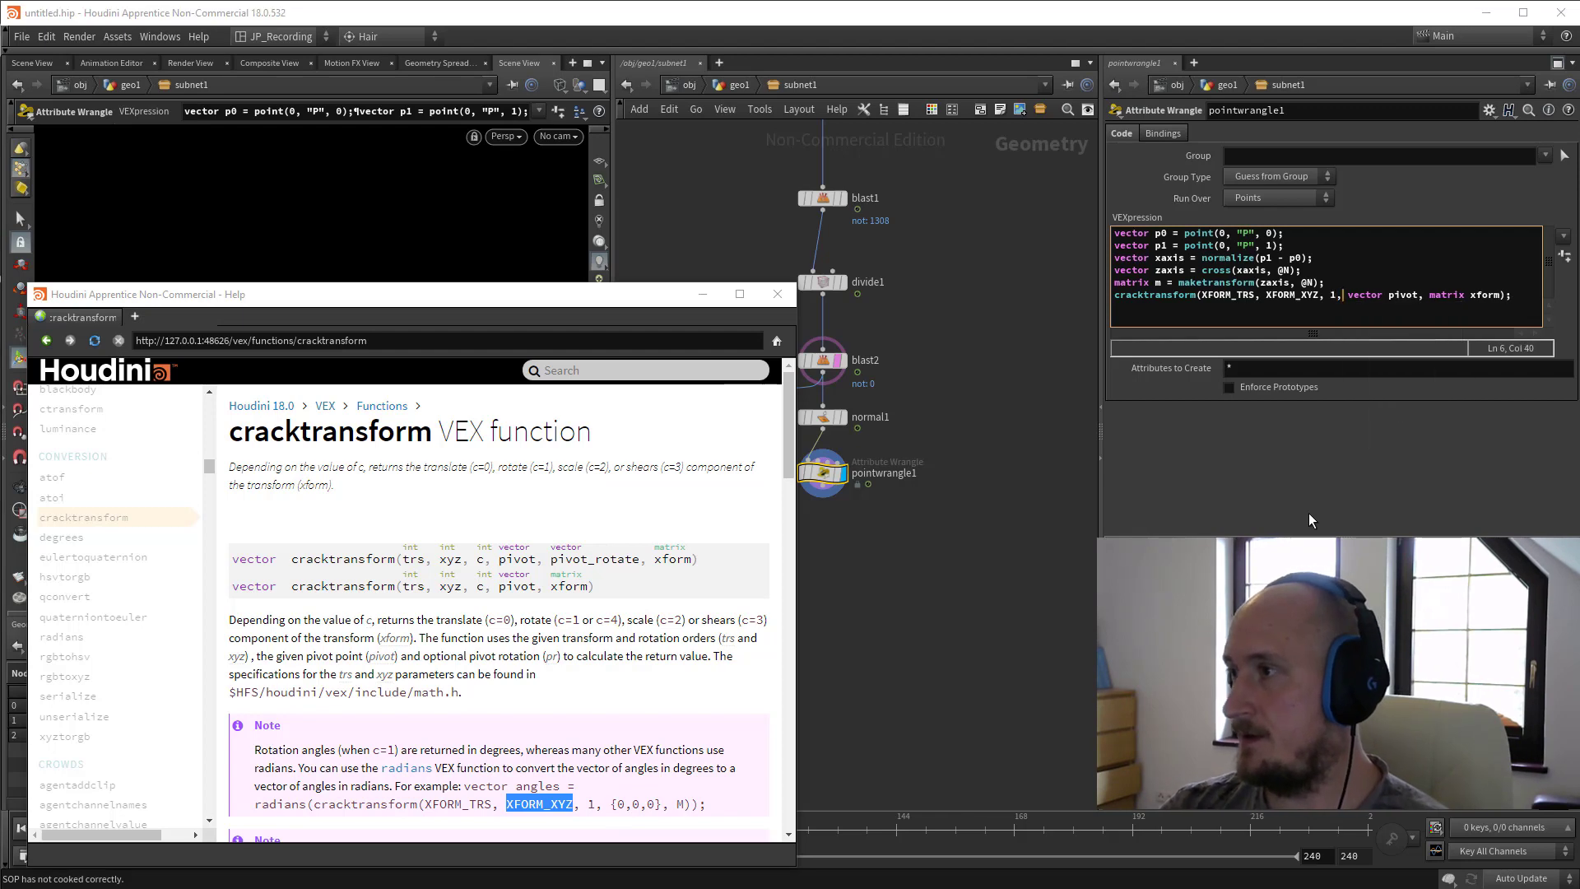
# Replace the vector pivot argument of cracktransform with @P.
pyautogui.press('Right')
pyautogui.press('Right')
pyautogui.press('Right')
pyautogui.press('Right')
pyautogui.press('Right')
pyautogui.press('Right')
pyautogui.press('Right')
pyautogui.press('Right')
pyautogui.press('Right')
pyautogui.press('Right')
pyautogui.press('Right')
pyautogui.press('Right')
pyautogui.press('Right')
pyautogui.press('Right')
pyautogui.hotkey('ctrl', 'BackSpace')
pyautogui.hotkey('ctrl', 'BackSpace')
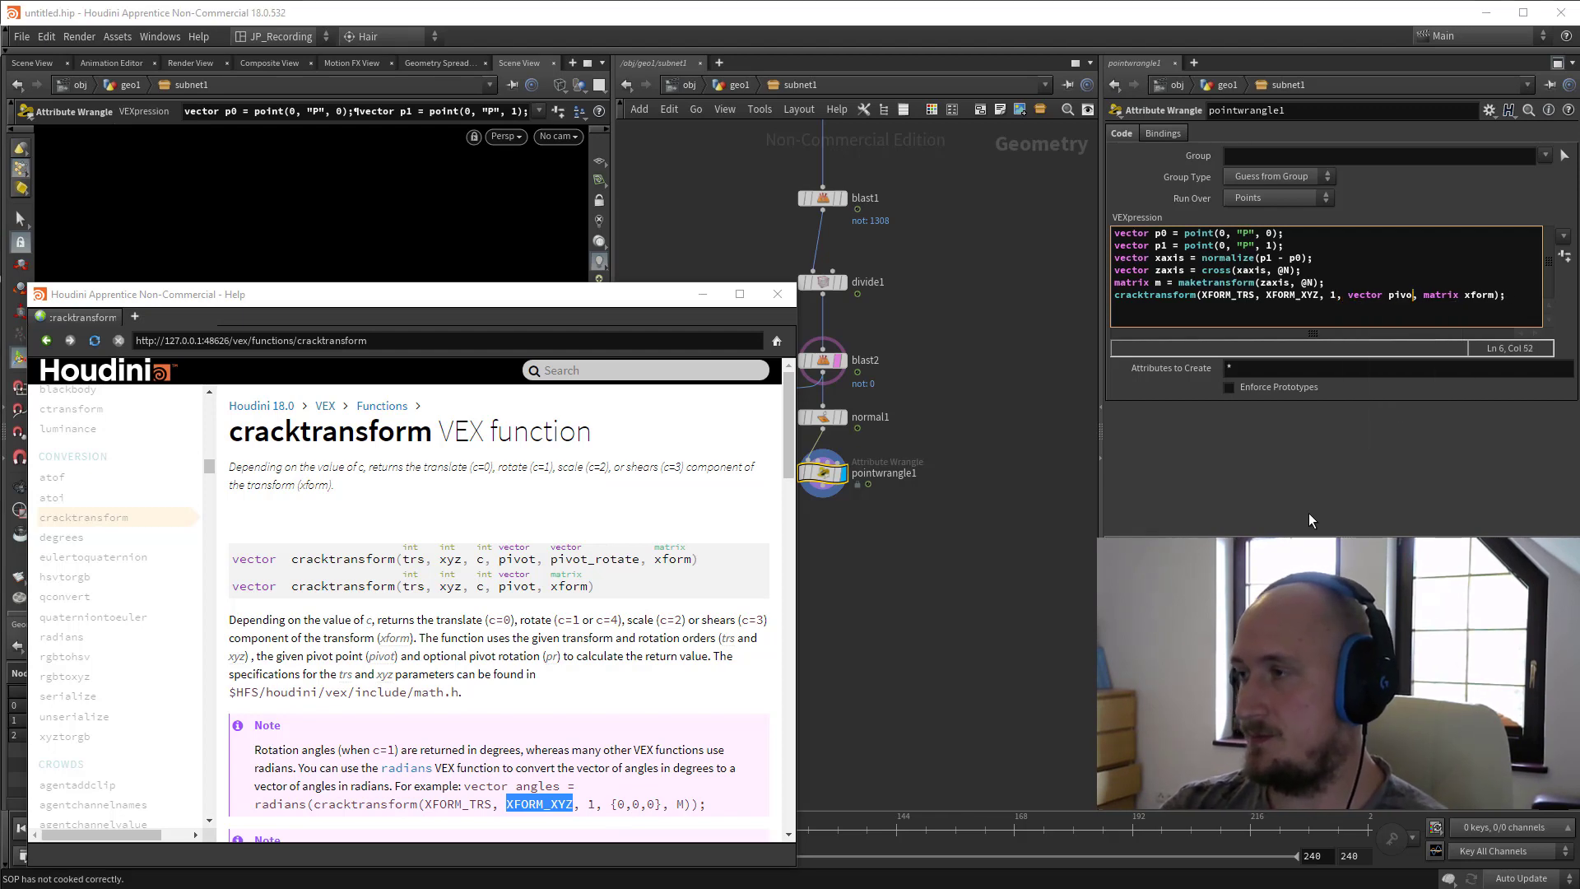
pyautogui.write('@')
pyautogui.press('Escape')
pyautogui.write('P')
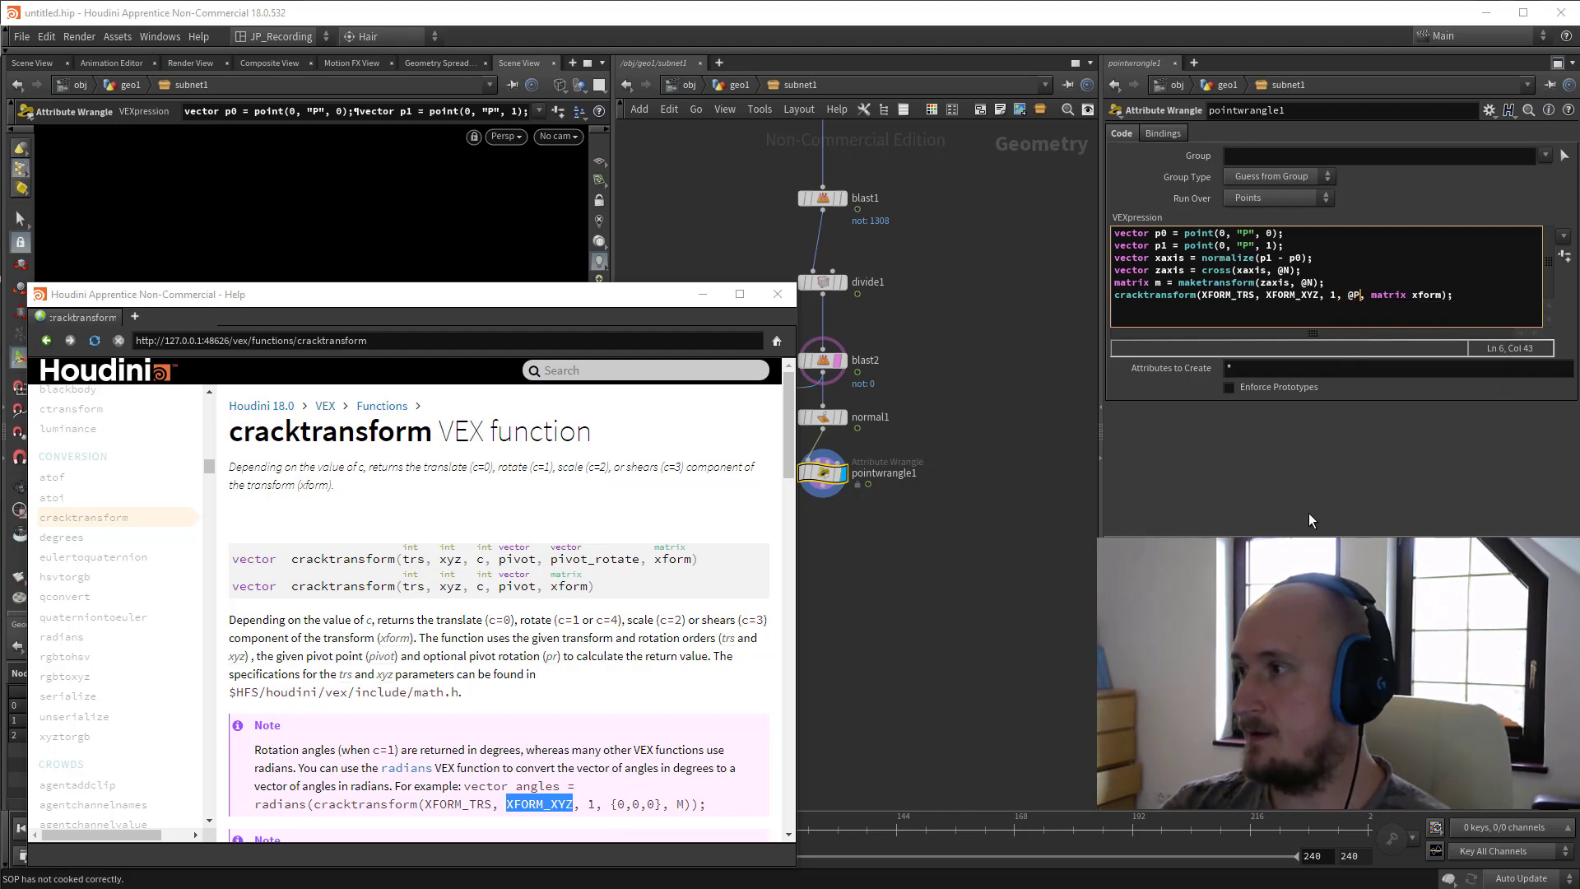
# Replace the matrix xform argument of cracktransform with the variable m.
pyautogui.press('Right')
pyautogui.press('Right')
pyautogui.press('Right')
pyautogui.press('Right')
pyautogui.press('Right')
pyautogui.press('Right')
pyautogui.press('Right')
pyautogui.press('Right')
pyautogui.press('Right')
pyautogui.press('Right')
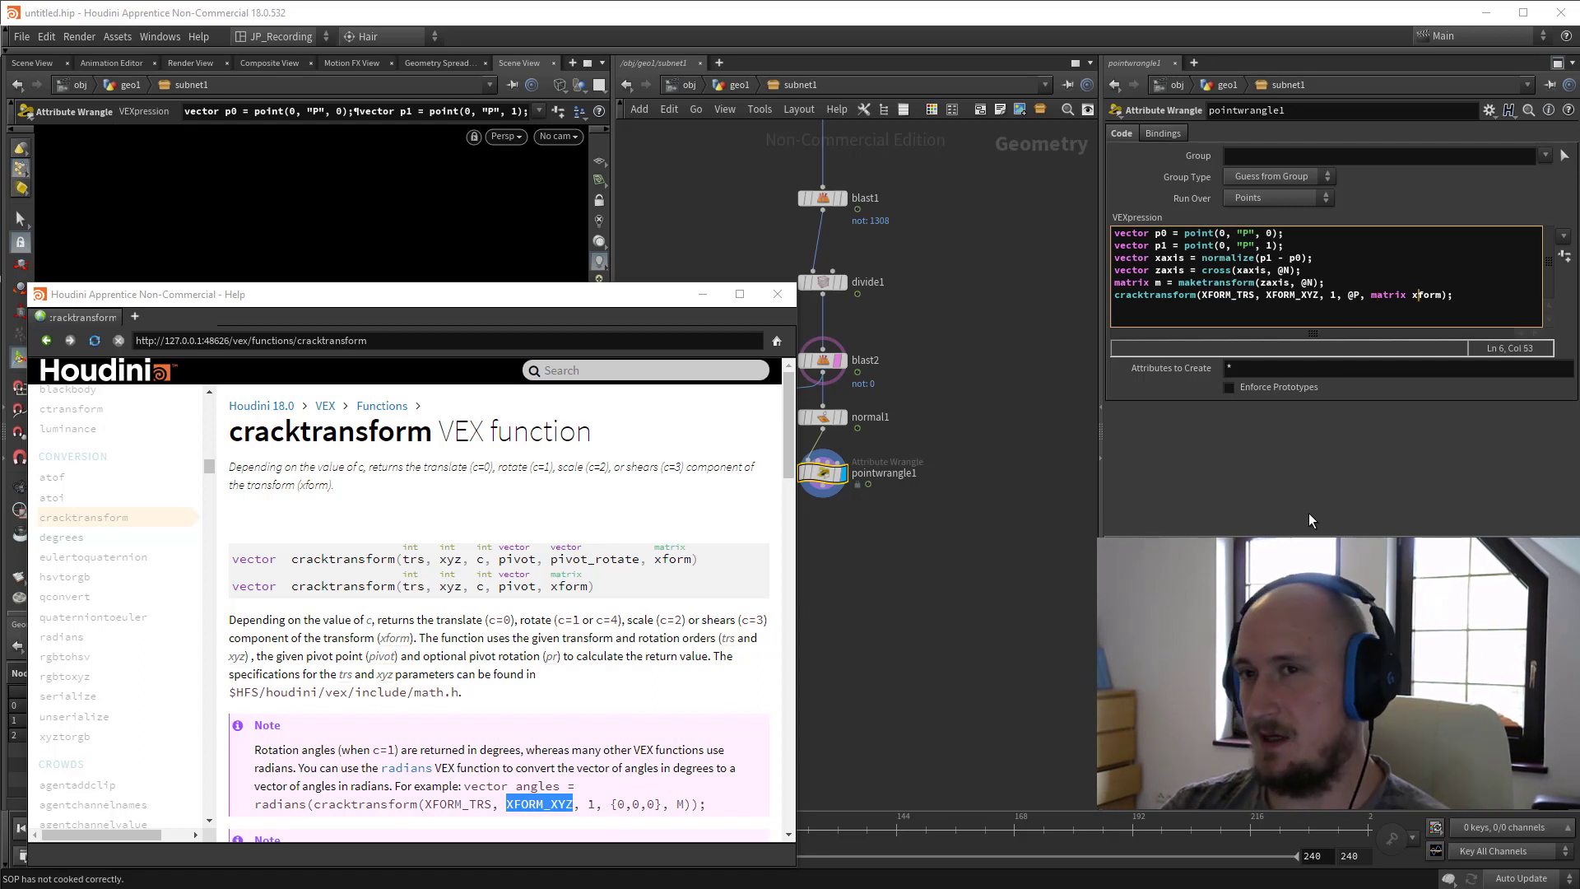
pyautogui.press('Right')
pyautogui.press('Right')
pyautogui.press('Right')
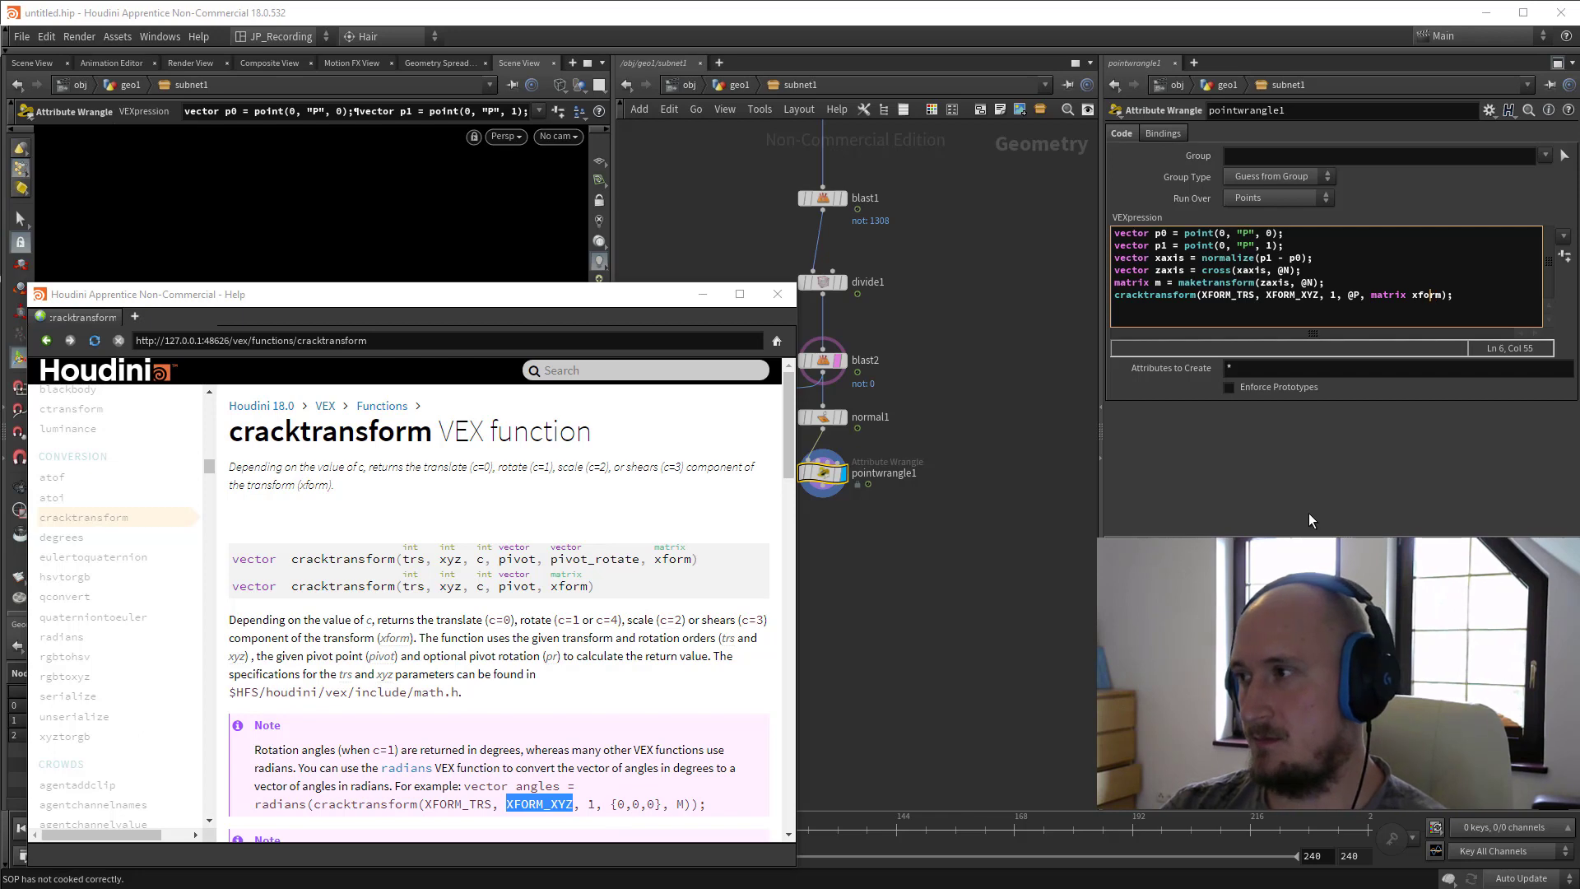
pyautogui.press('BackSpace')
pyautogui.press('BackSpace')
pyautogui.press('BackSpace')
pyautogui.press('BackSpace')
pyautogui.press('BackSpace')
pyautogui.press('BackSpace')
pyautogui.press('BackSpace')
pyautogui.press('BackSpace')
pyautogui.press('BackSpace')
pyautogui.press('BackSpace')
pyautogui.press('BackSpace')
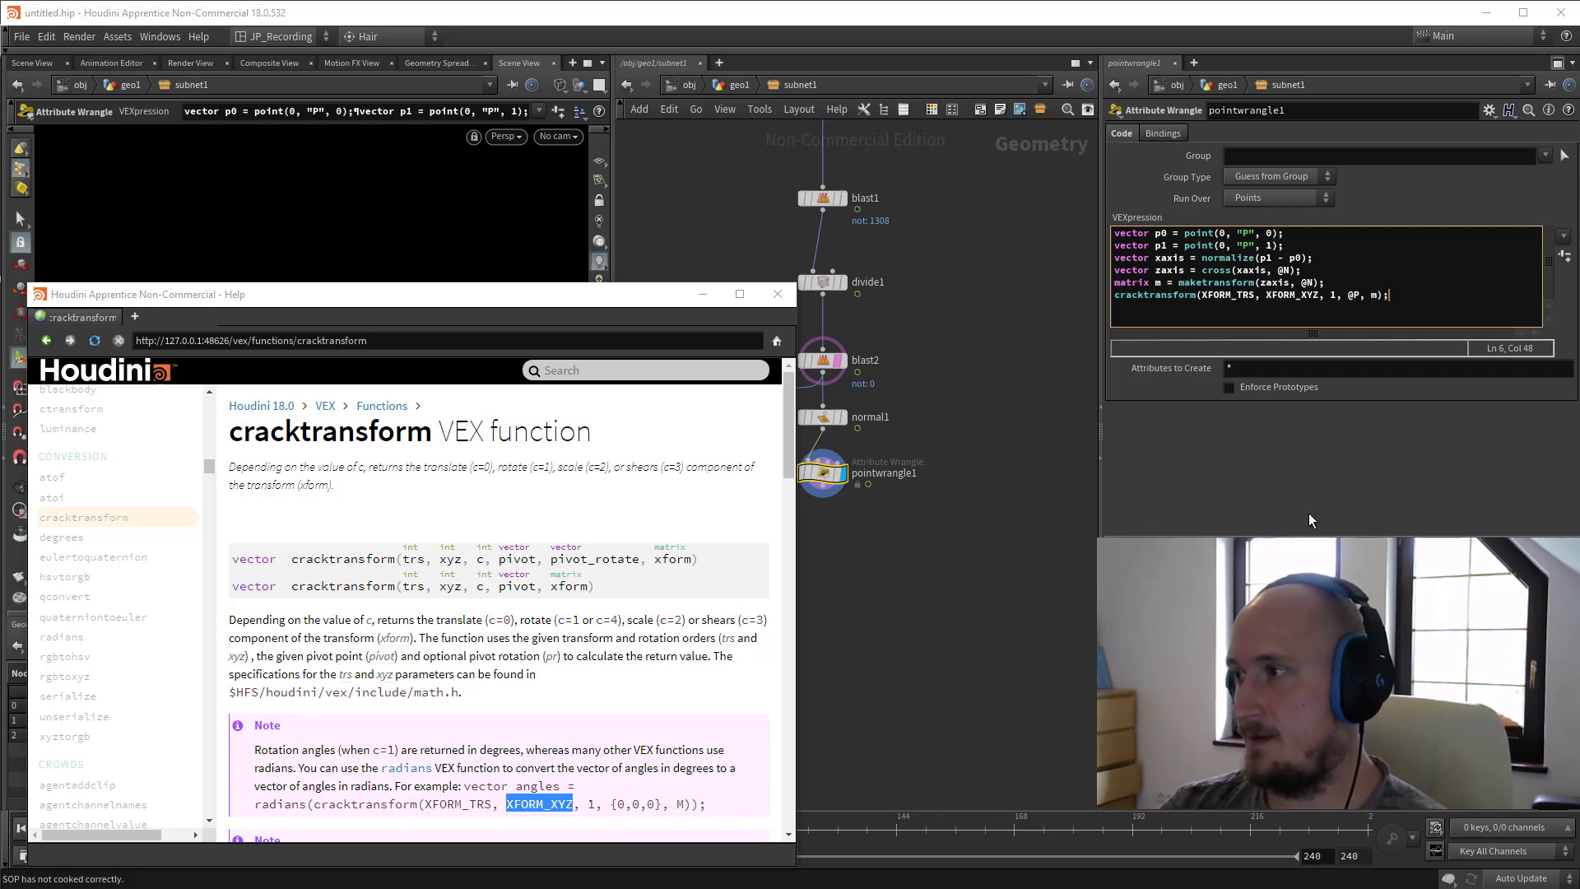
# Assign the cracktransform result to the vector attribute v@rot, apply the code and minimize the help window.
pyautogui.press('Home')
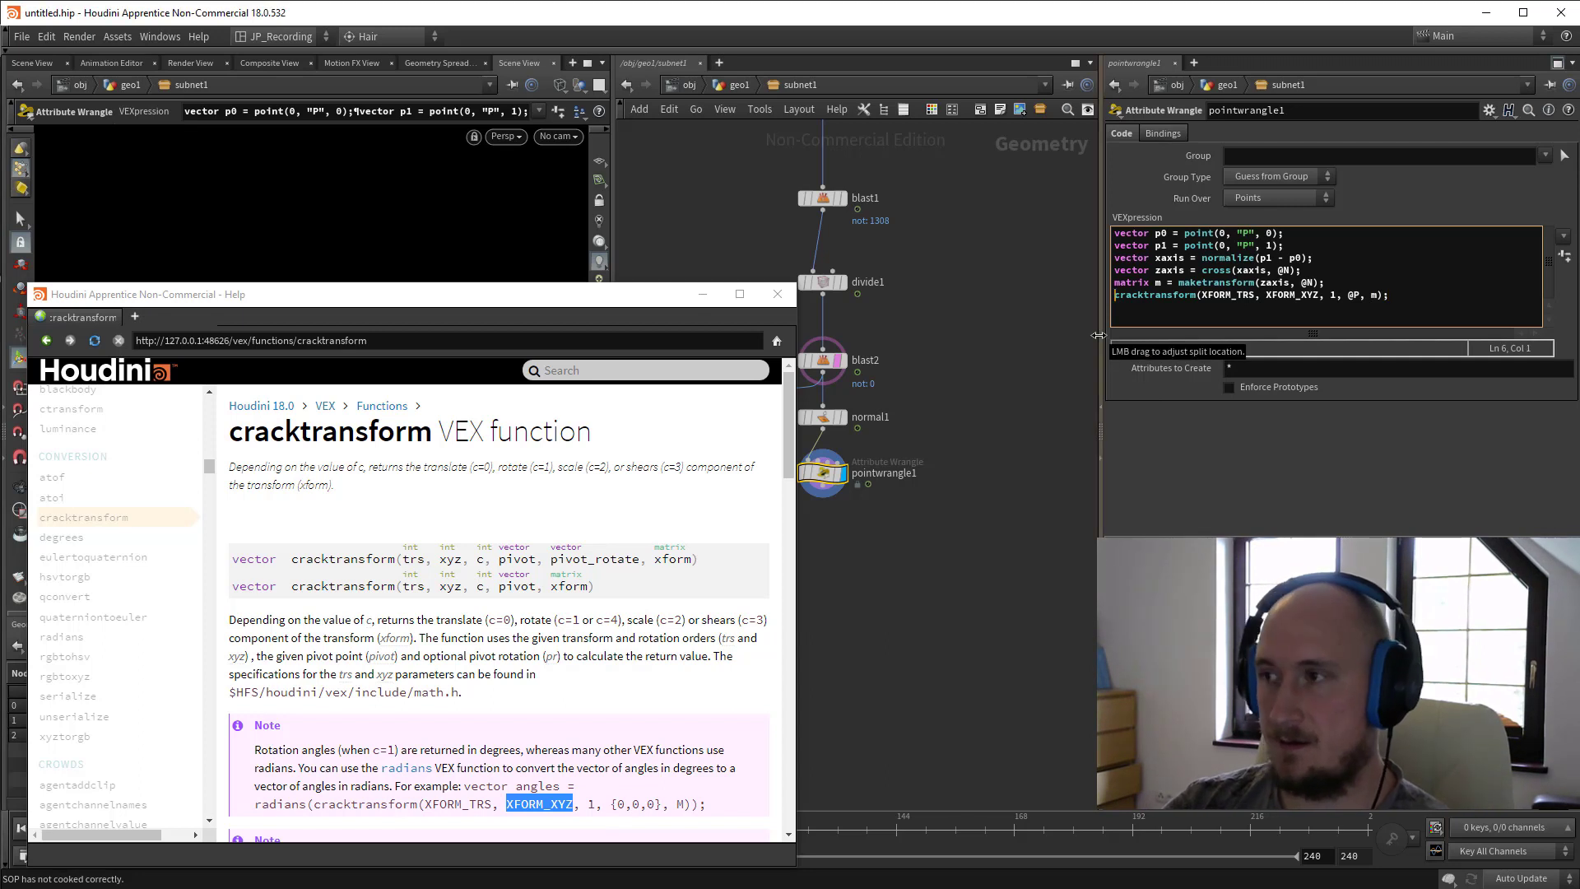
pyautogui.write('v @rot')
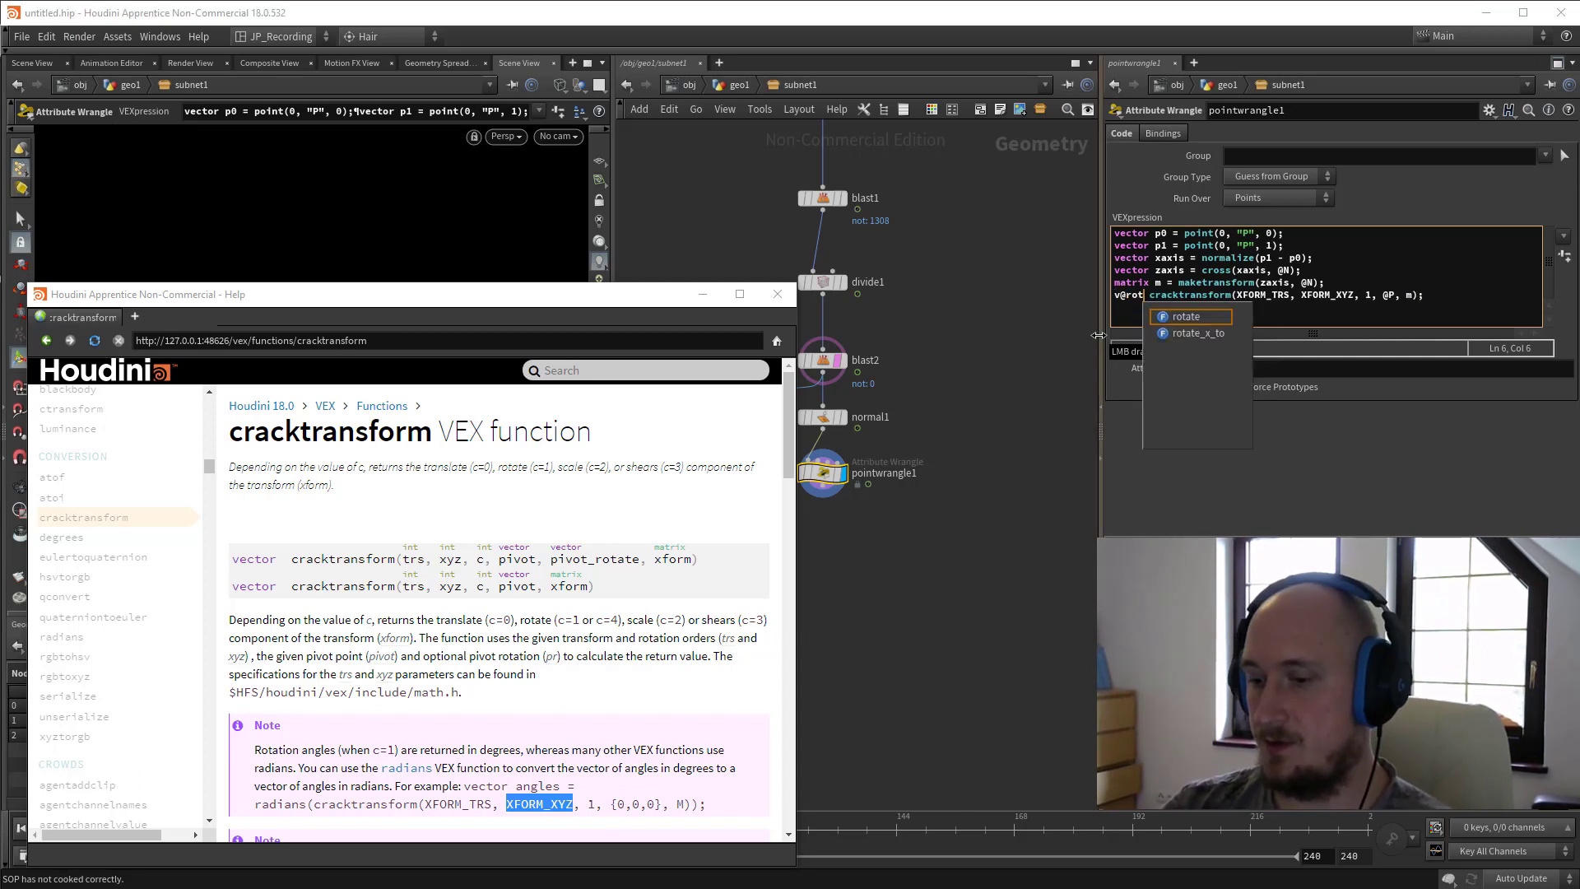
pyautogui.write(' =')
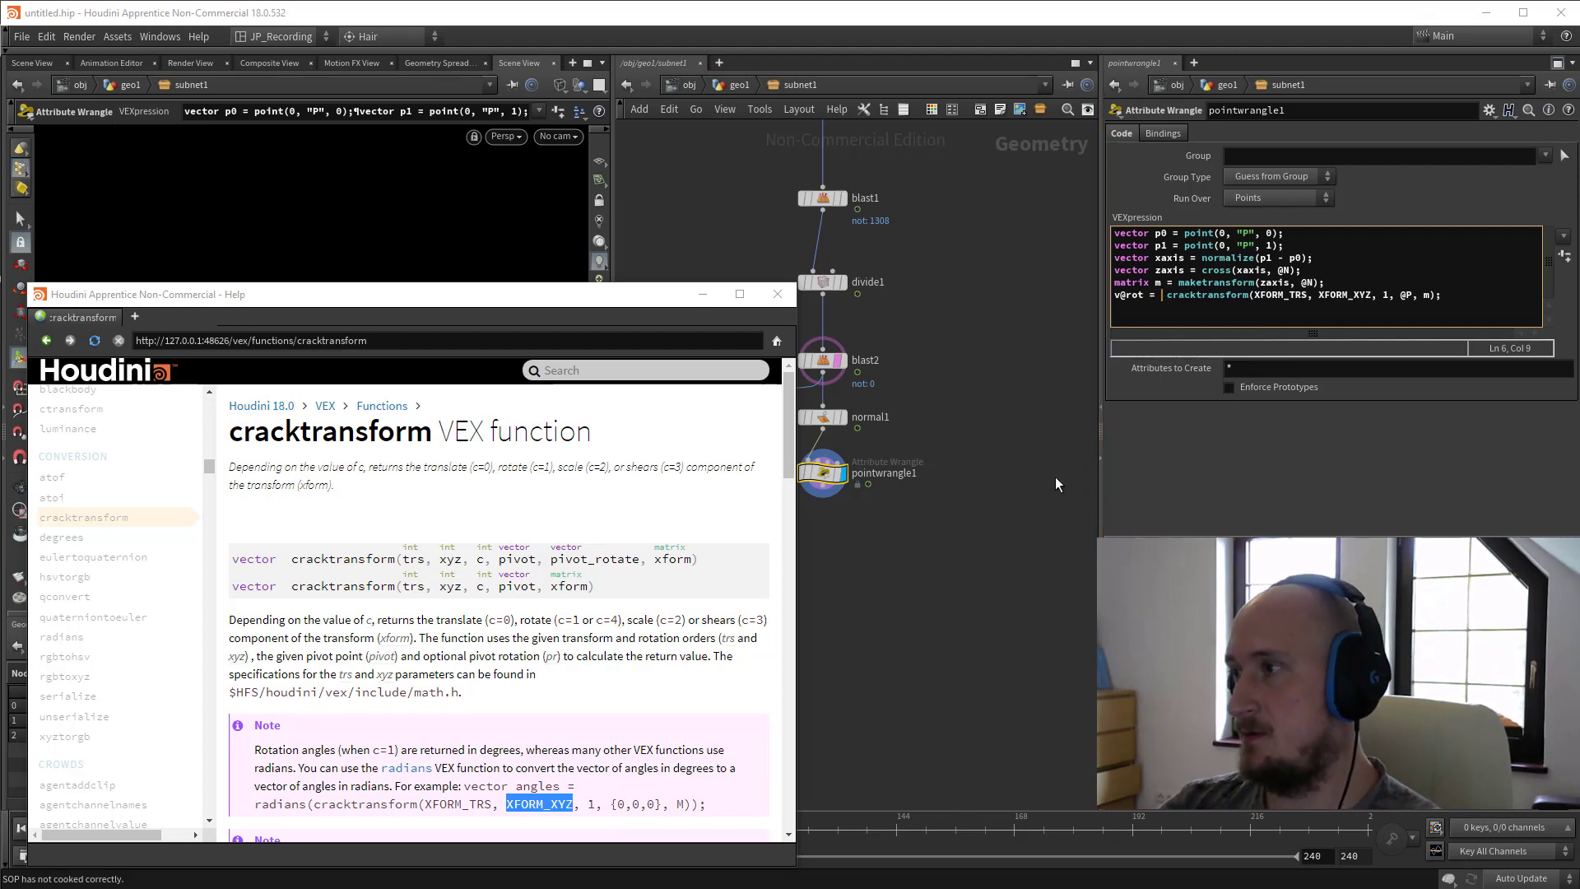
pyautogui.press('BackSpace')
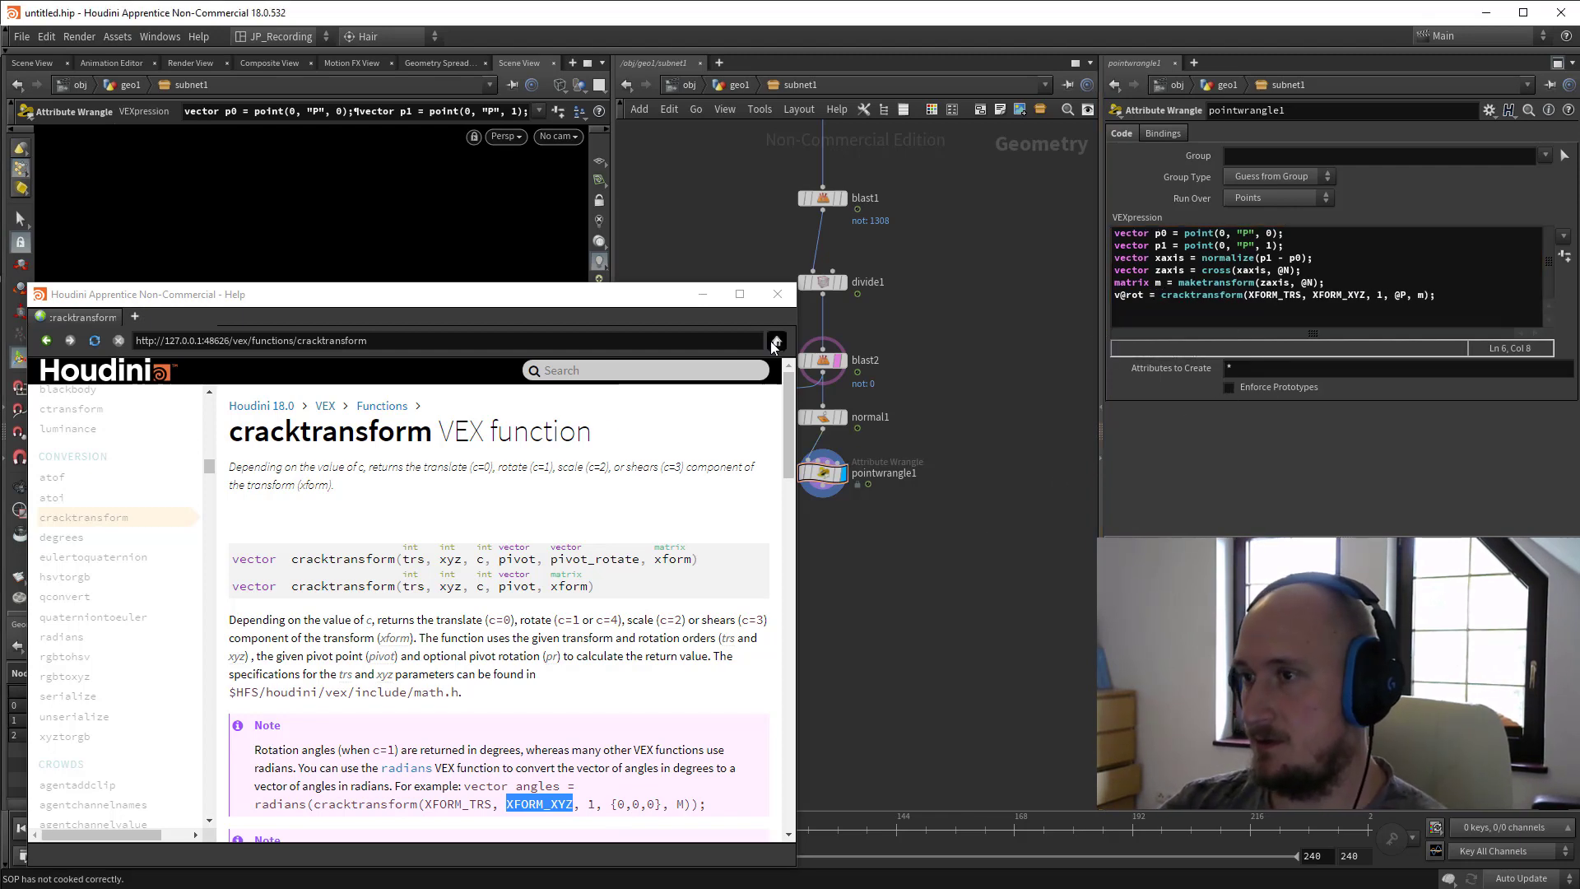
pyautogui.click(703, 294)
# Add a Transform node below the POINT blast node, feed it from POINT's output and display it.
pyautogui.moveTo(781, 567); pyautogui.dragTo(833, 514, button='middle')
pyautogui.moveTo(748, 490); pyautogui.dragTo(778, 433)
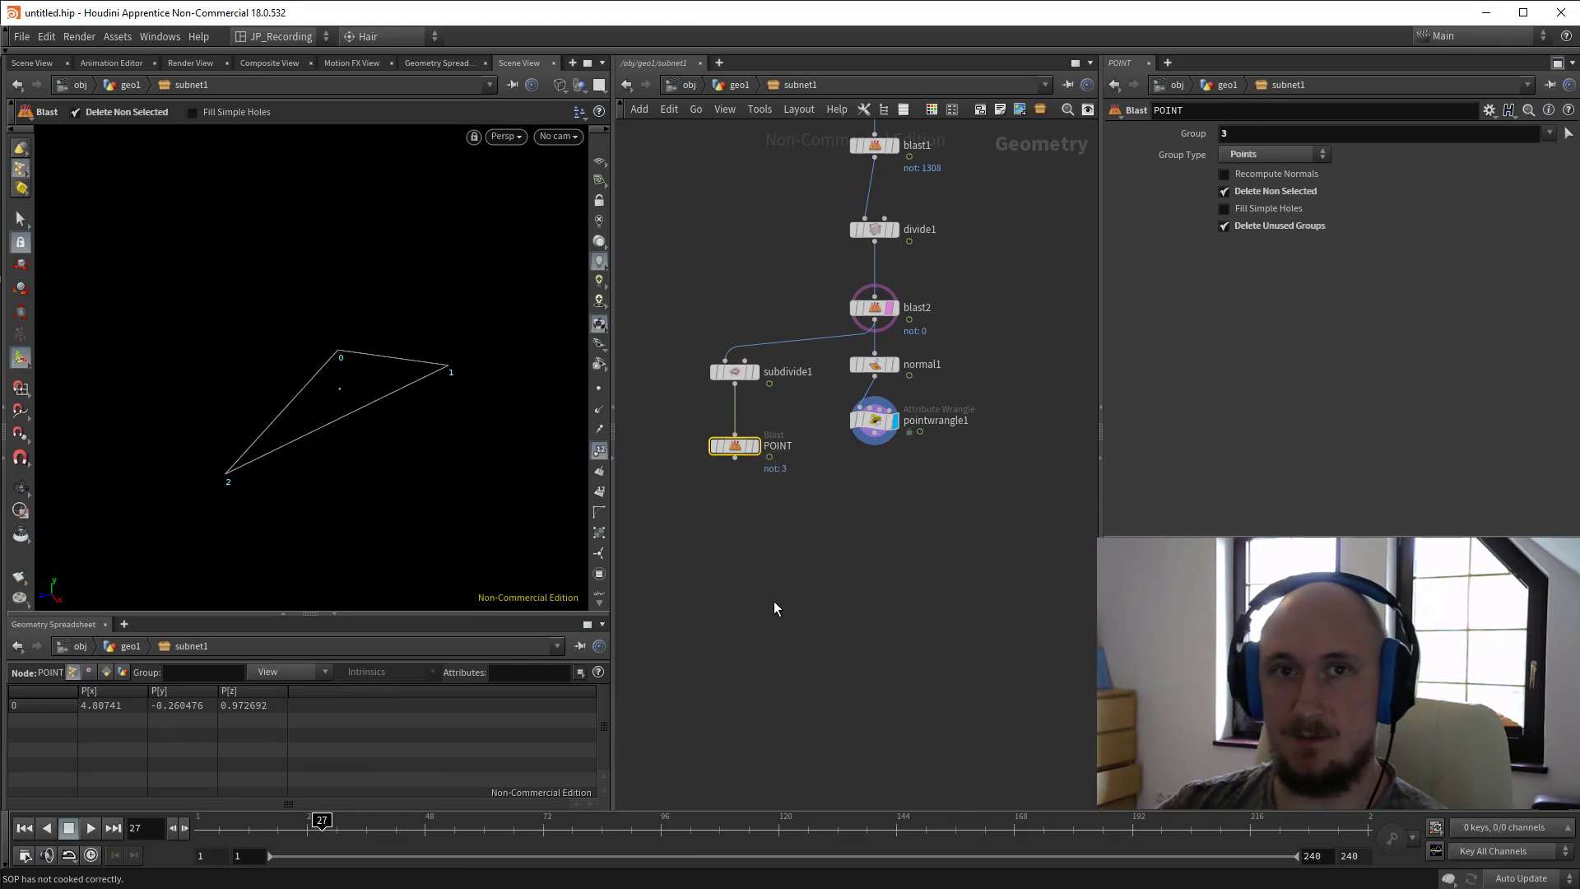
pyautogui.moveTo(779, 567); pyautogui.dragTo(785, 545, button='middle')
pyautogui.press('Tab')
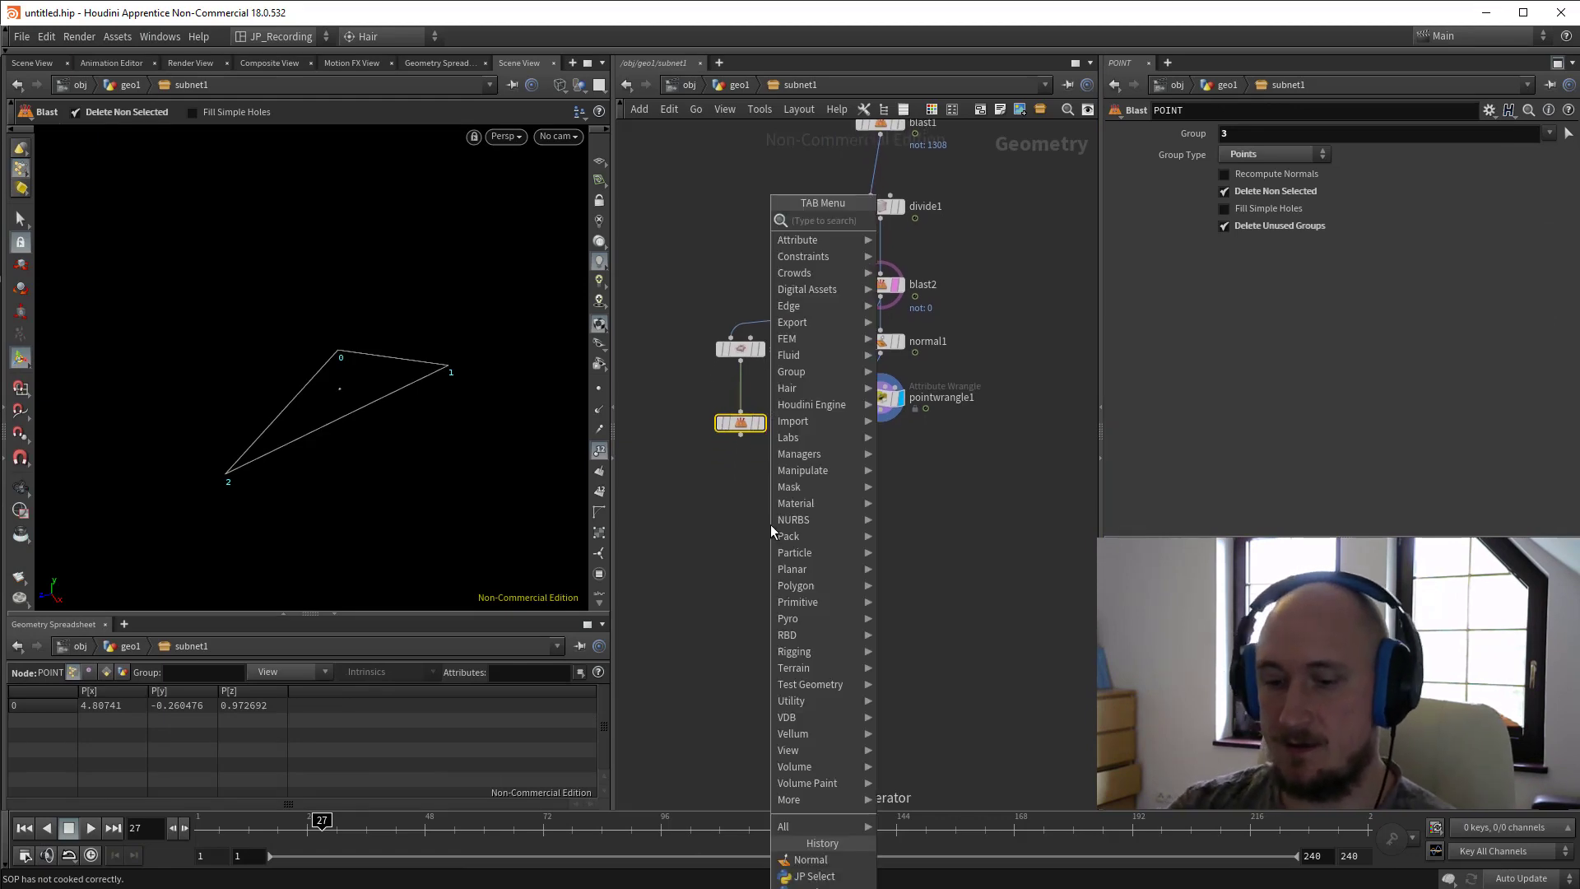
pyautogui.write('tr')
pyautogui.press('Down')
pyautogui.press('Return')
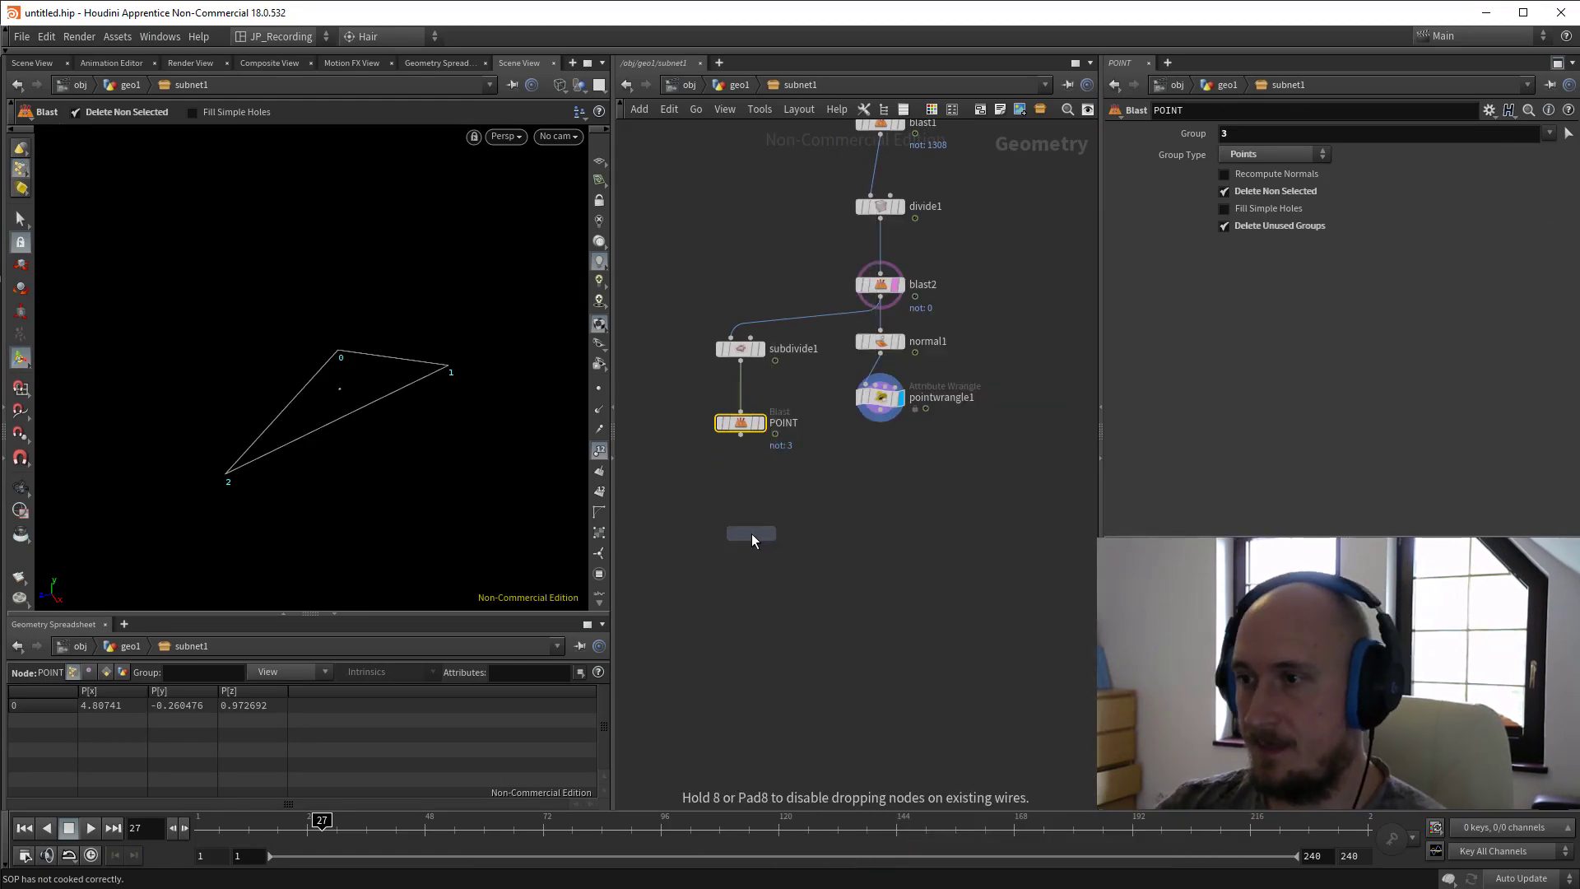
pyautogui.click(770, 548)
pyautogui.moveTo(772, 543); pyautogui.dragTo(746, 539)
pyautogui.moveTo(740, 523); pyautogui.dragTo(741, 434)
pyautogui.click(761, 535)
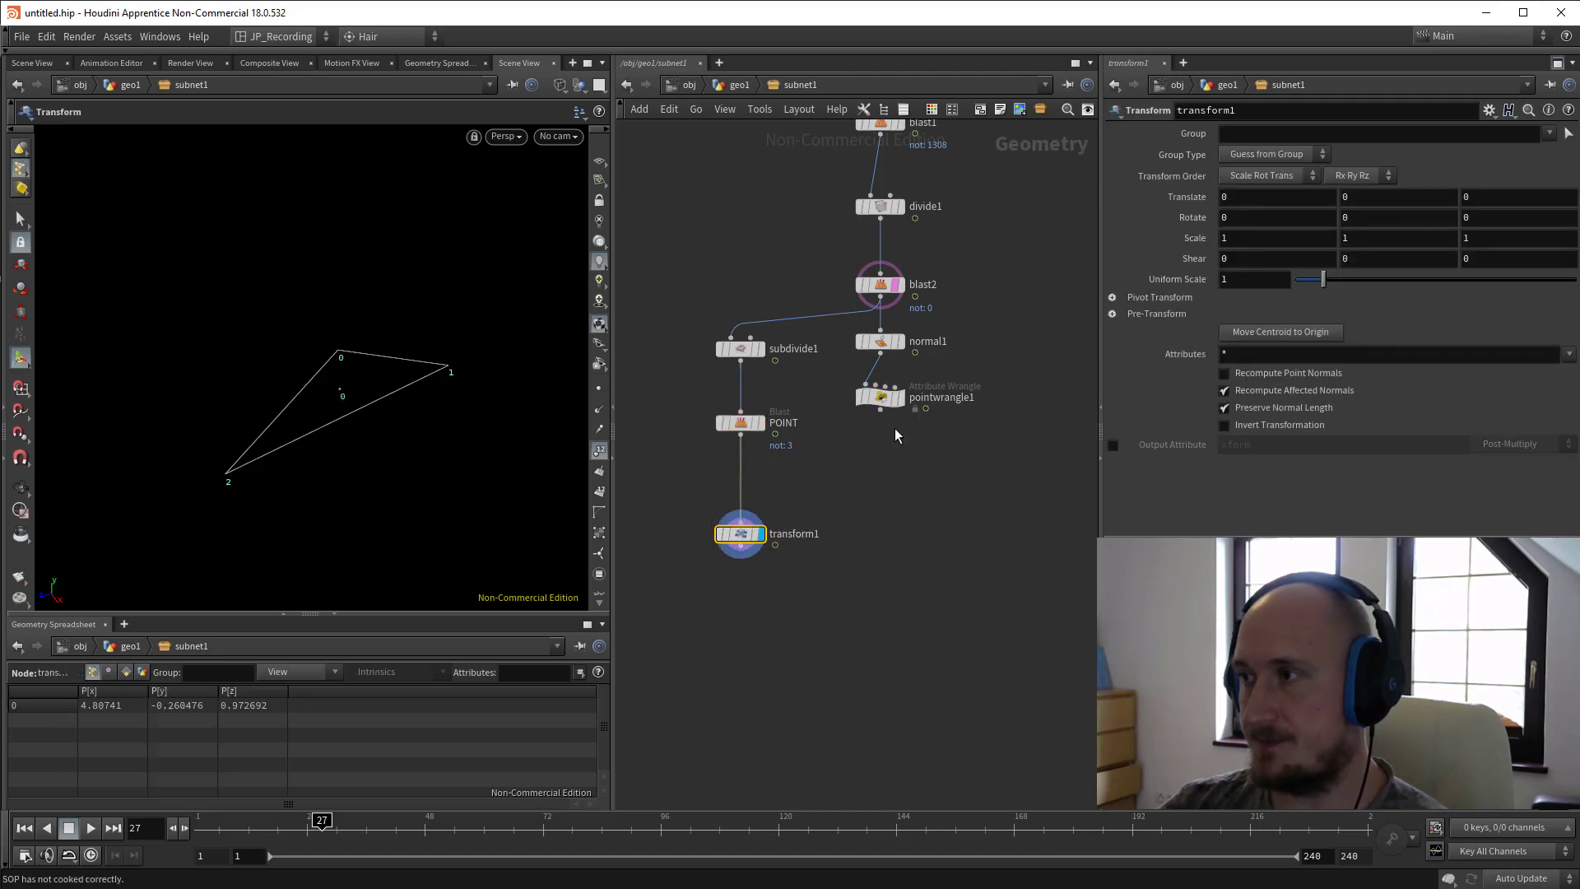
# Expand the Pivot Transform parameters of transform1 and show its transform handle in the viewport.
pyautogui.click(1112, 298)
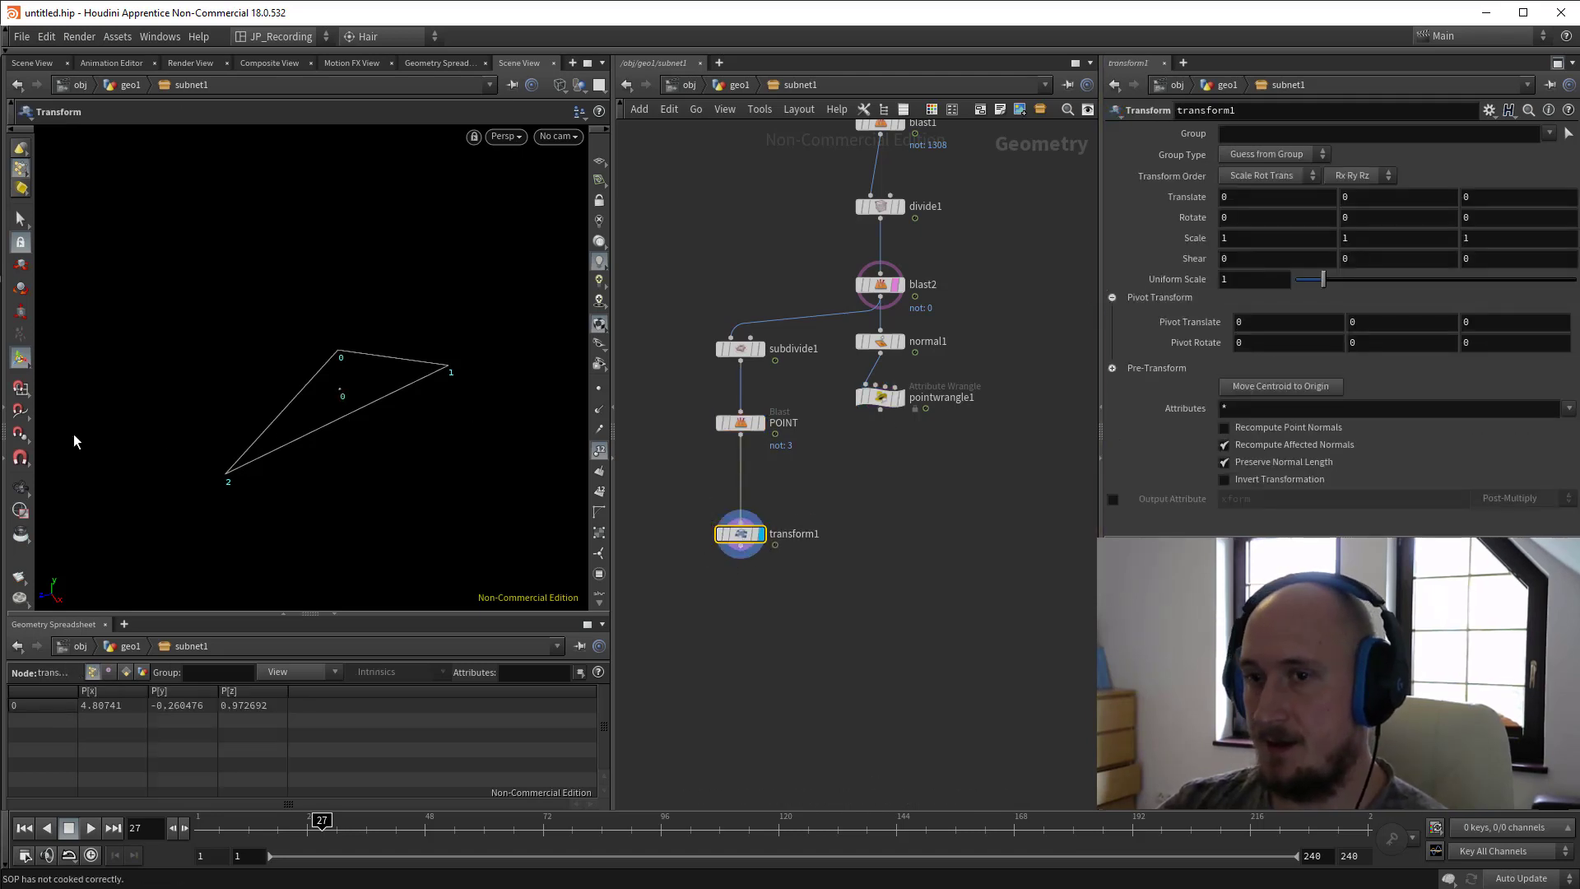
pyautogui.keyDown('alt'); pyautogui.moveTo(222, 338); pyautogui.dragTo(402, 319, button='right'); pyautogui.keyUp('alt')
pyautogui.keyDown('alt'); pyautogui.moveTo(401, 319); pyautogui.dragTo(296, 361); pyautogui.keyUp('alt')
pyautogui.press('t')
pyautogui.press('Escape')
pyautogui.press('Return')
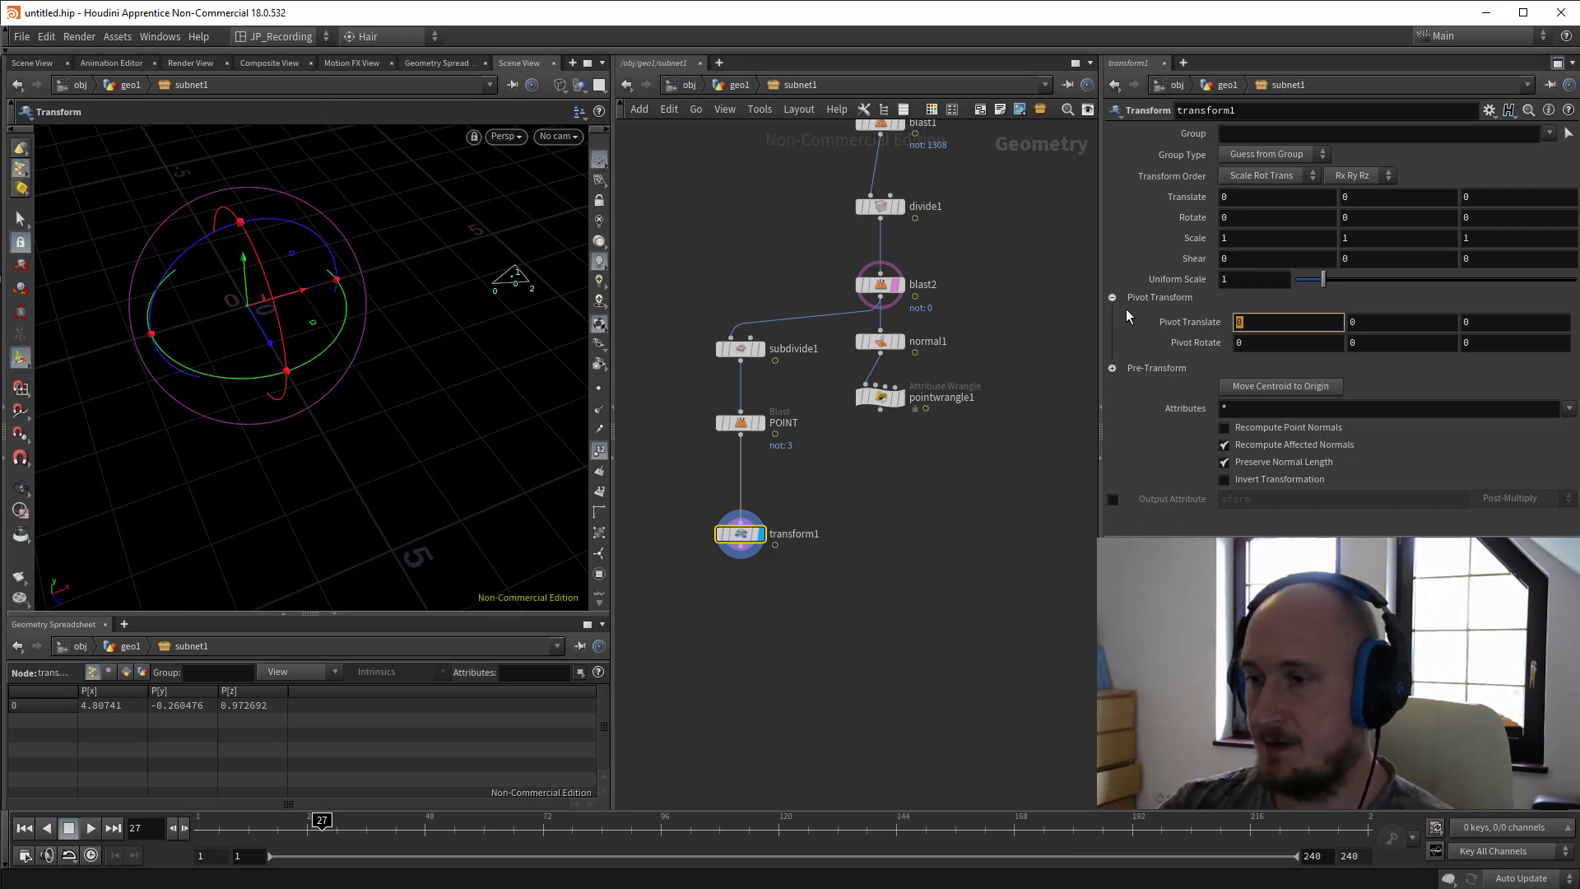
# Set transform1's Pivot Translate X to the expression point("../POINT/", 0, "P", 0).
pyautogui.write('point()')
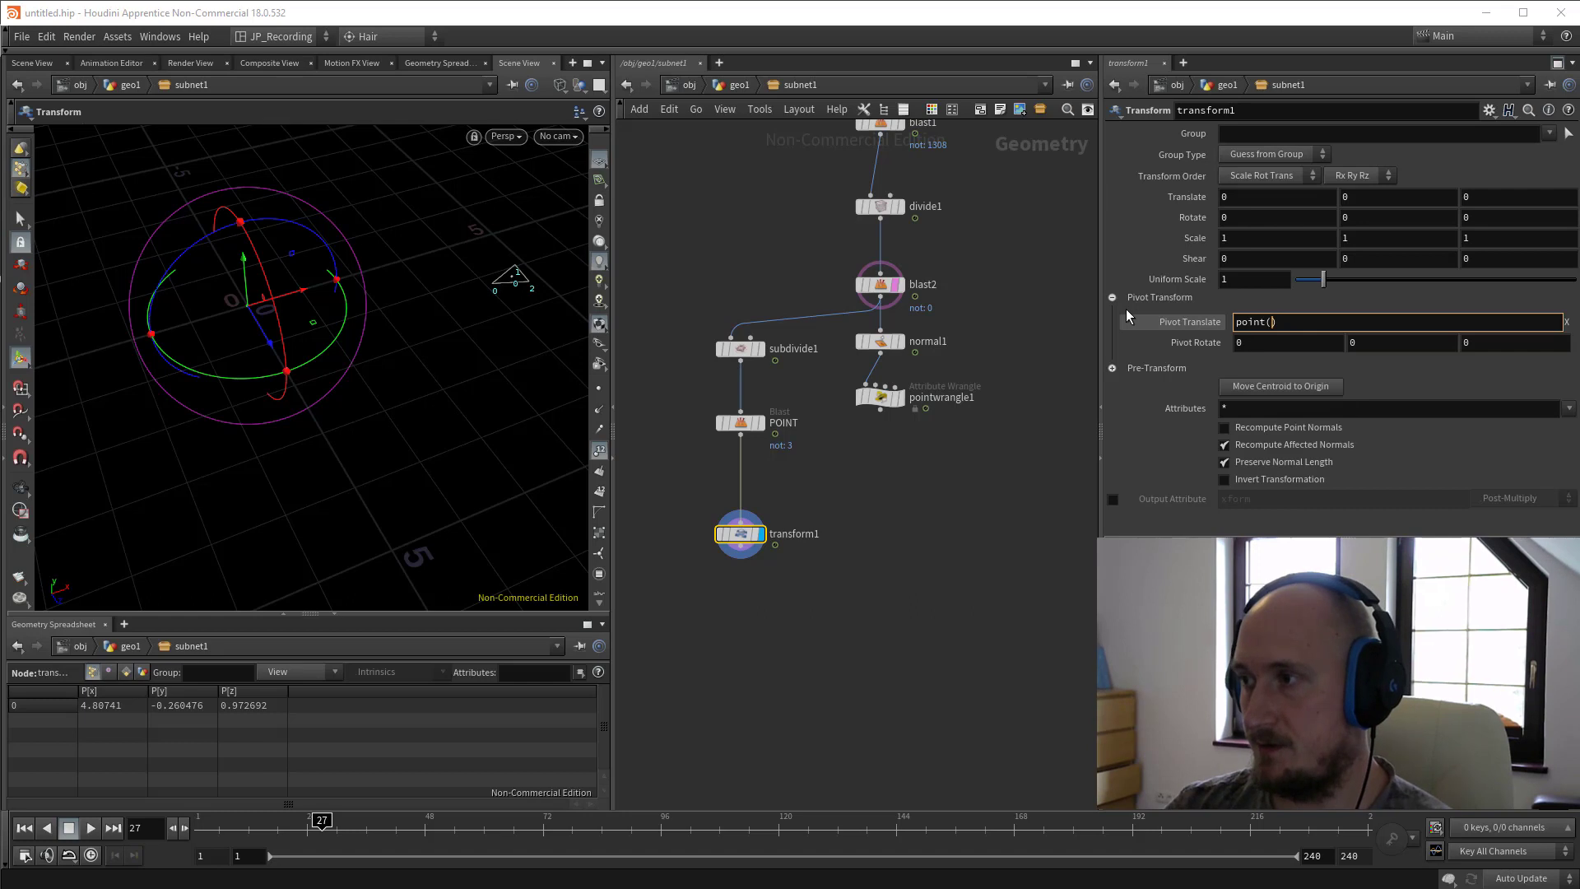
pyautogui.press('Left')
pyautogui.write('"')
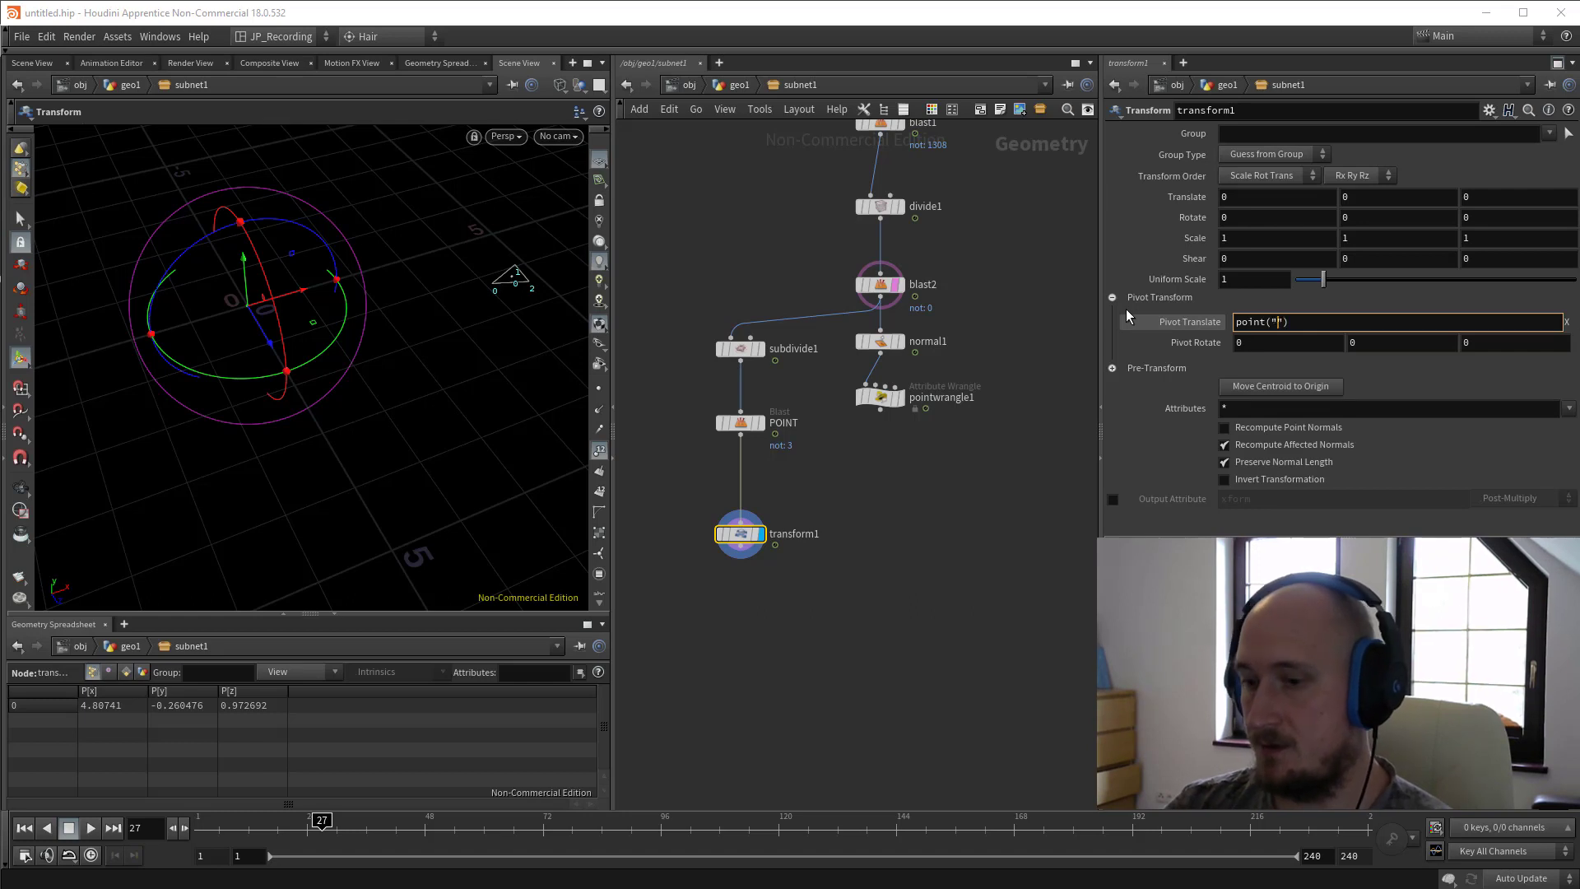
pyautogui.write('../POINT/"')
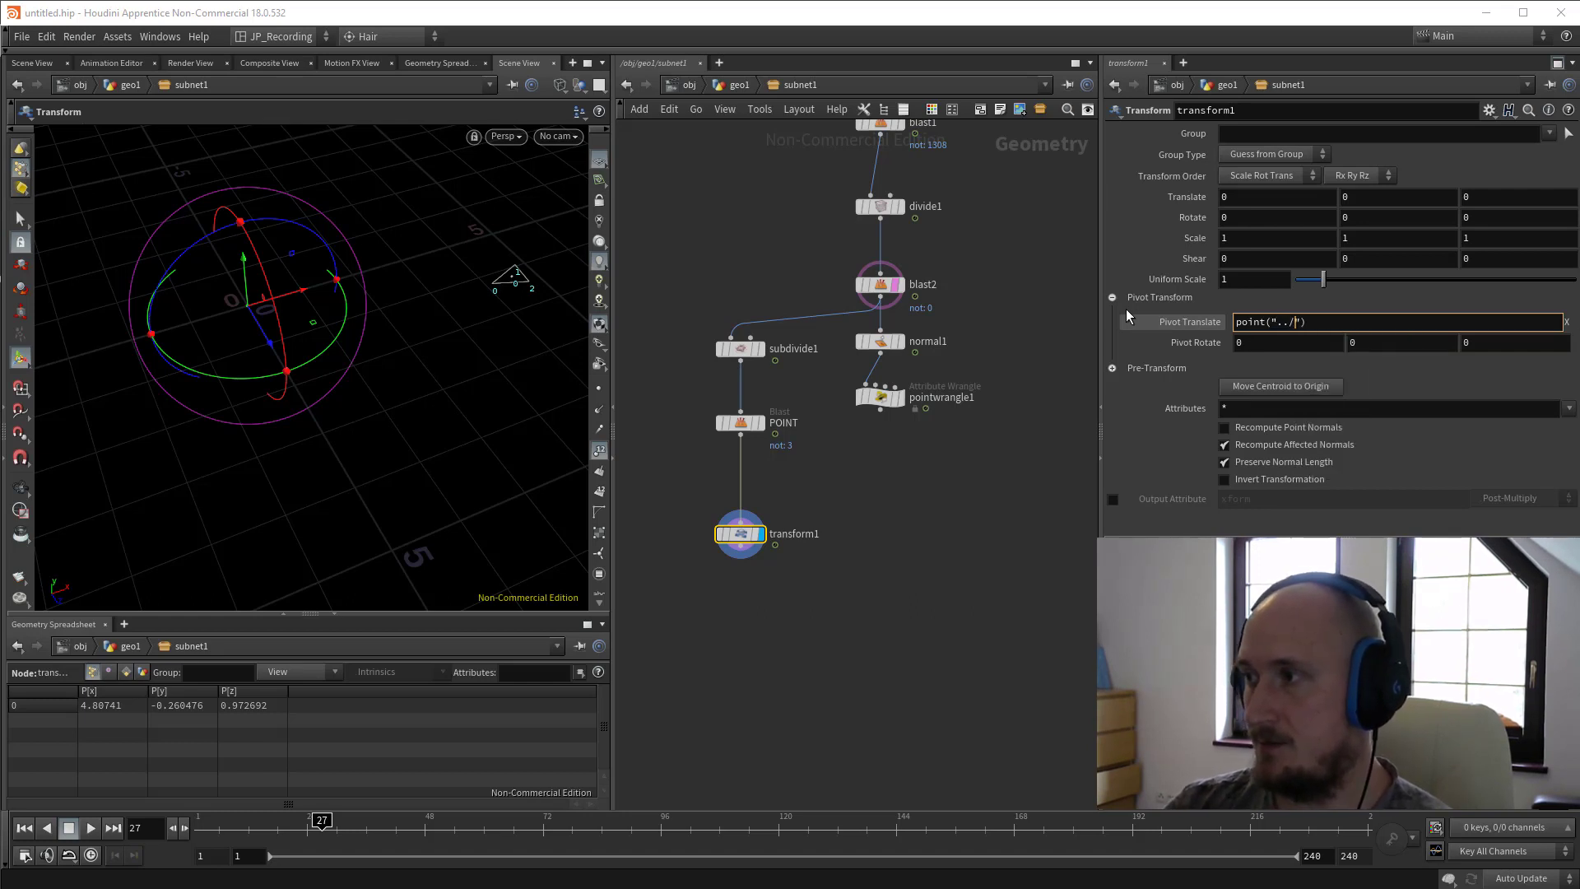
pyautogui.write(', ')
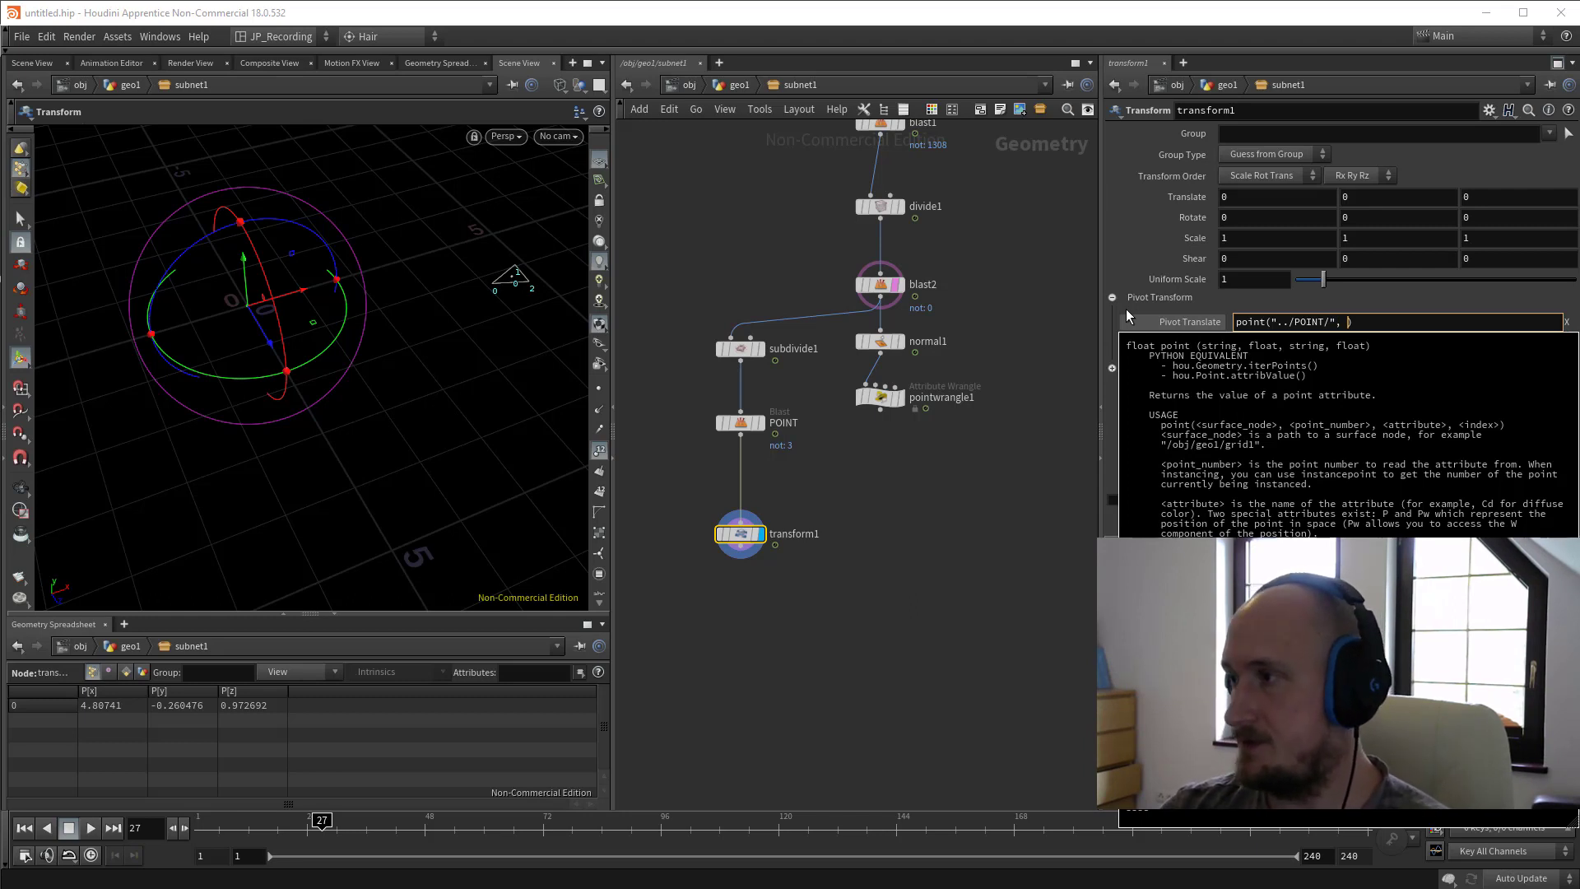
pyautogui.write('0')
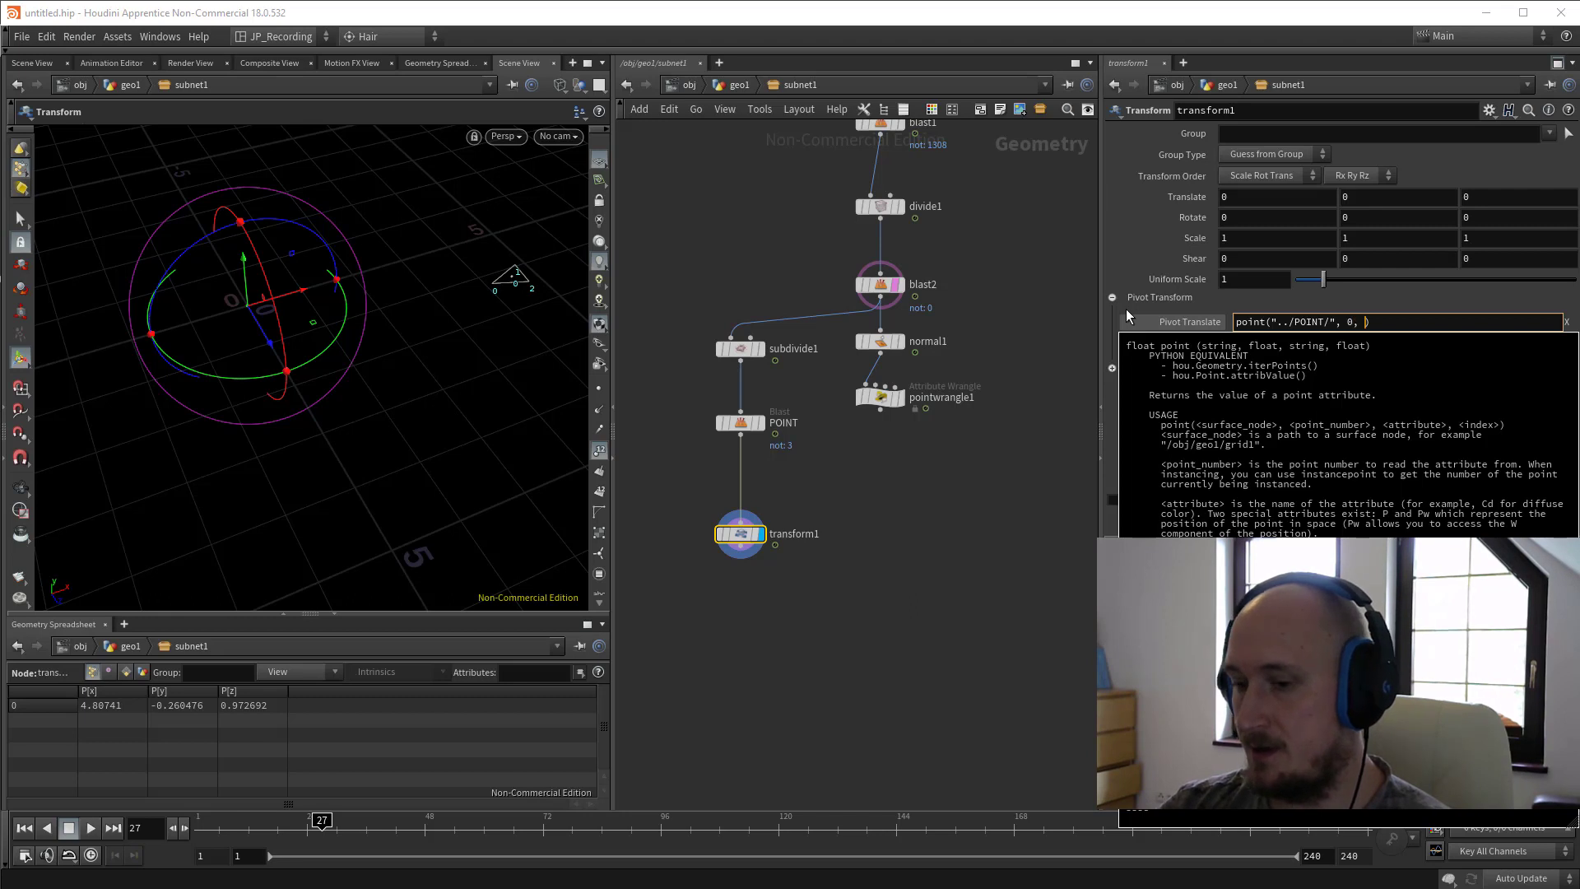
pyautogui.write(', ""')
pyautogui.press('Left')
pyautogui.write('P"')
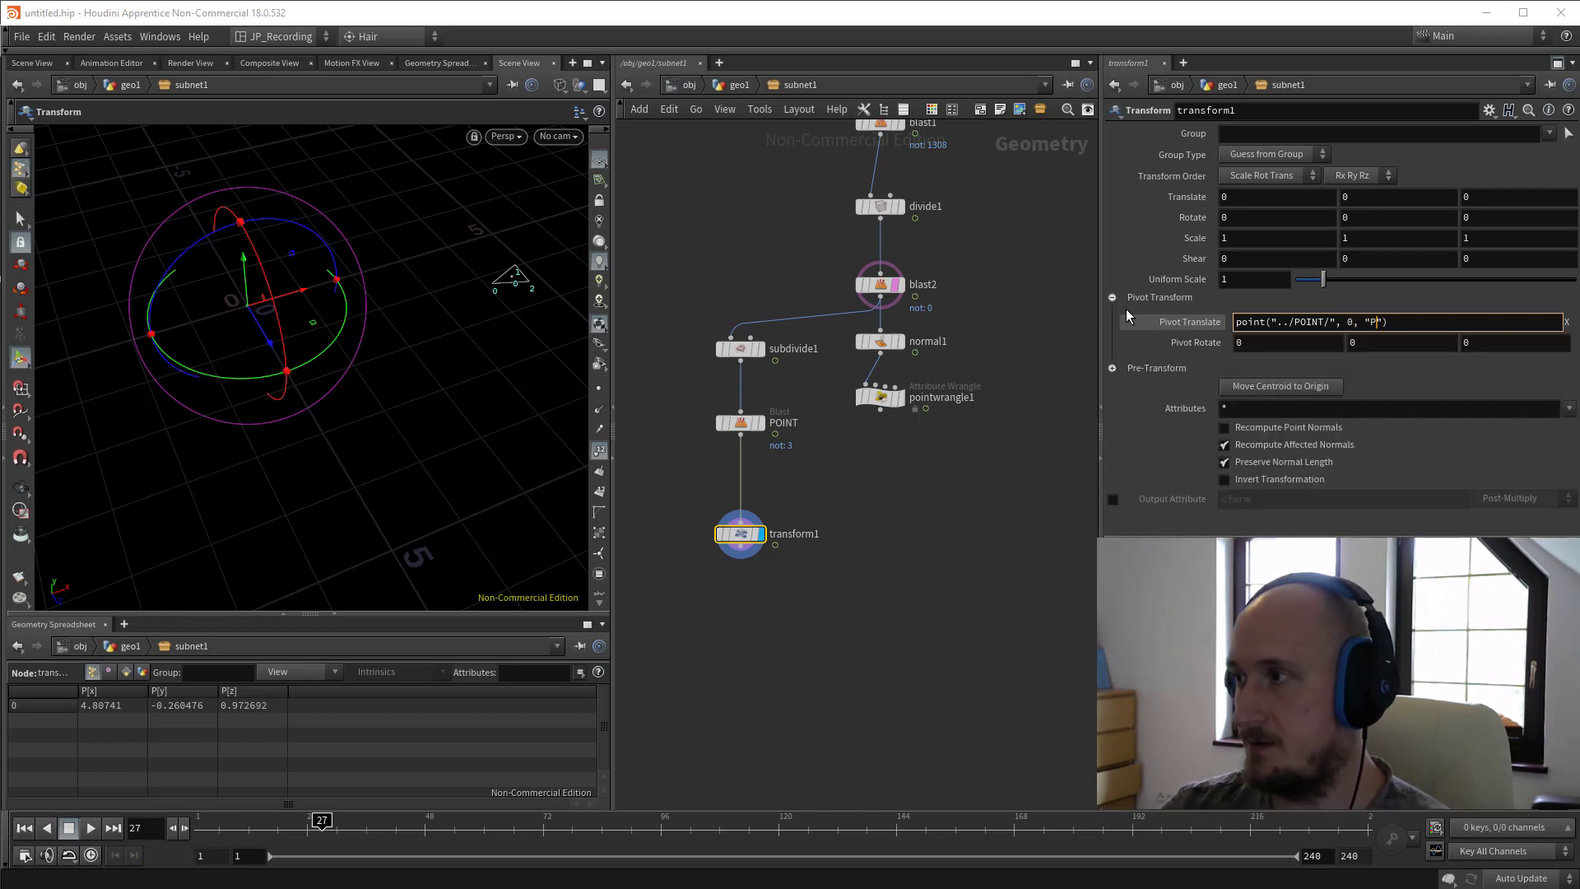
pyautogui.write(', 0')
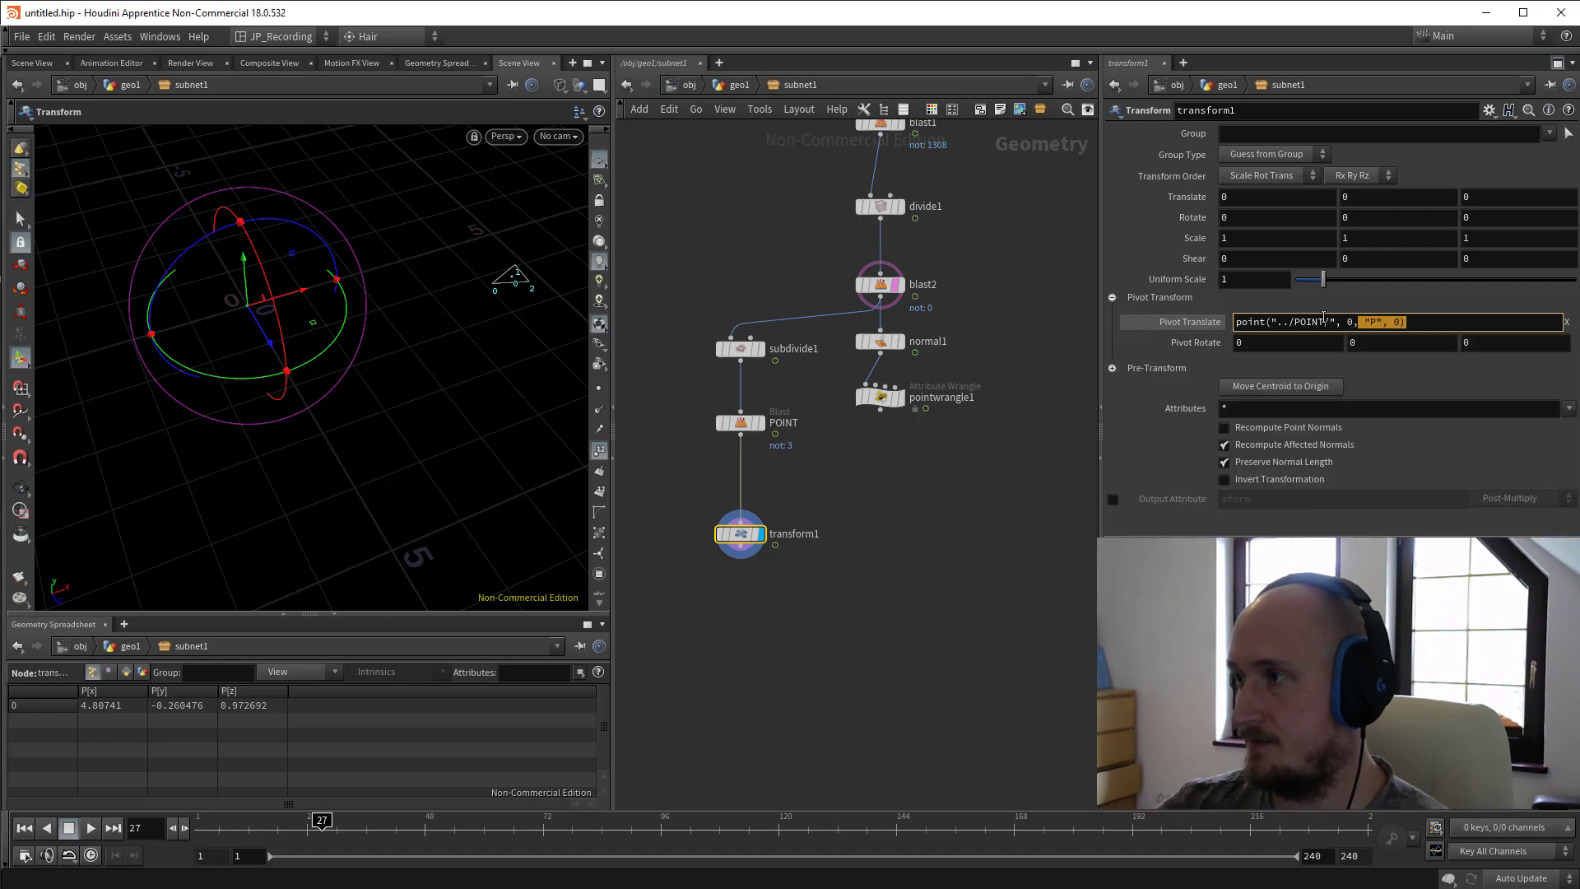
pyautogui.press('Return')
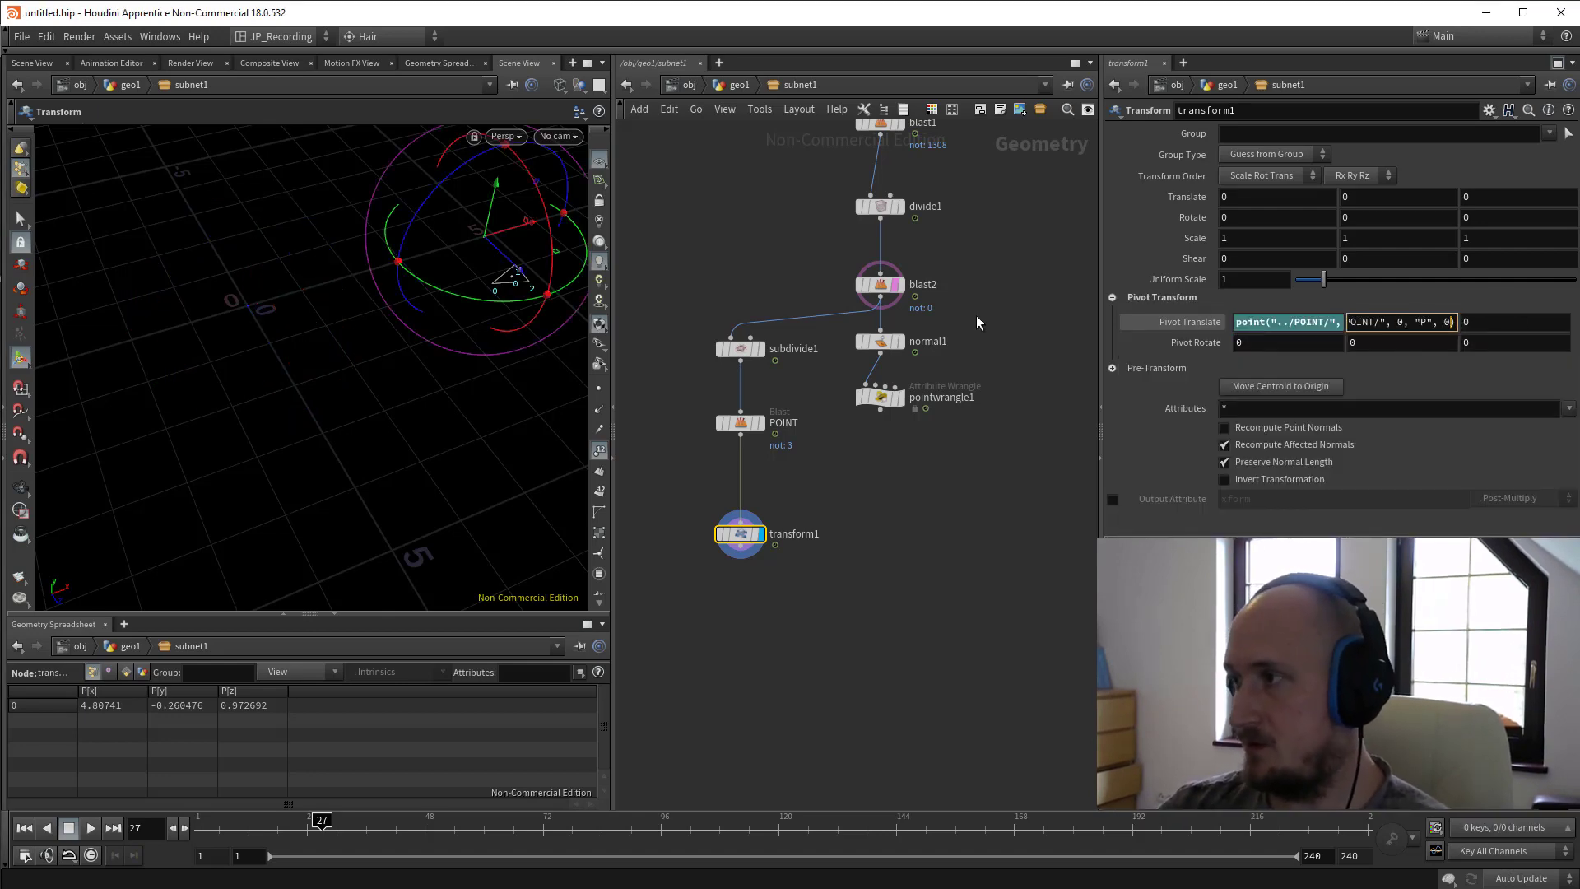
# Fill Pivot Translate Y and Z with the same POINT position expression, using component index 1 for Y and 2 for Z.
pyautogui.press('Left')
pyautogui.press('BackSpace')
pyautogui.write('1')
pyautogui.press('Tab')
pyautogui.write('point("../POINT/", 0, "P", 0)')
pyautogui.press('BackSpace')
pyautogui.write('2')
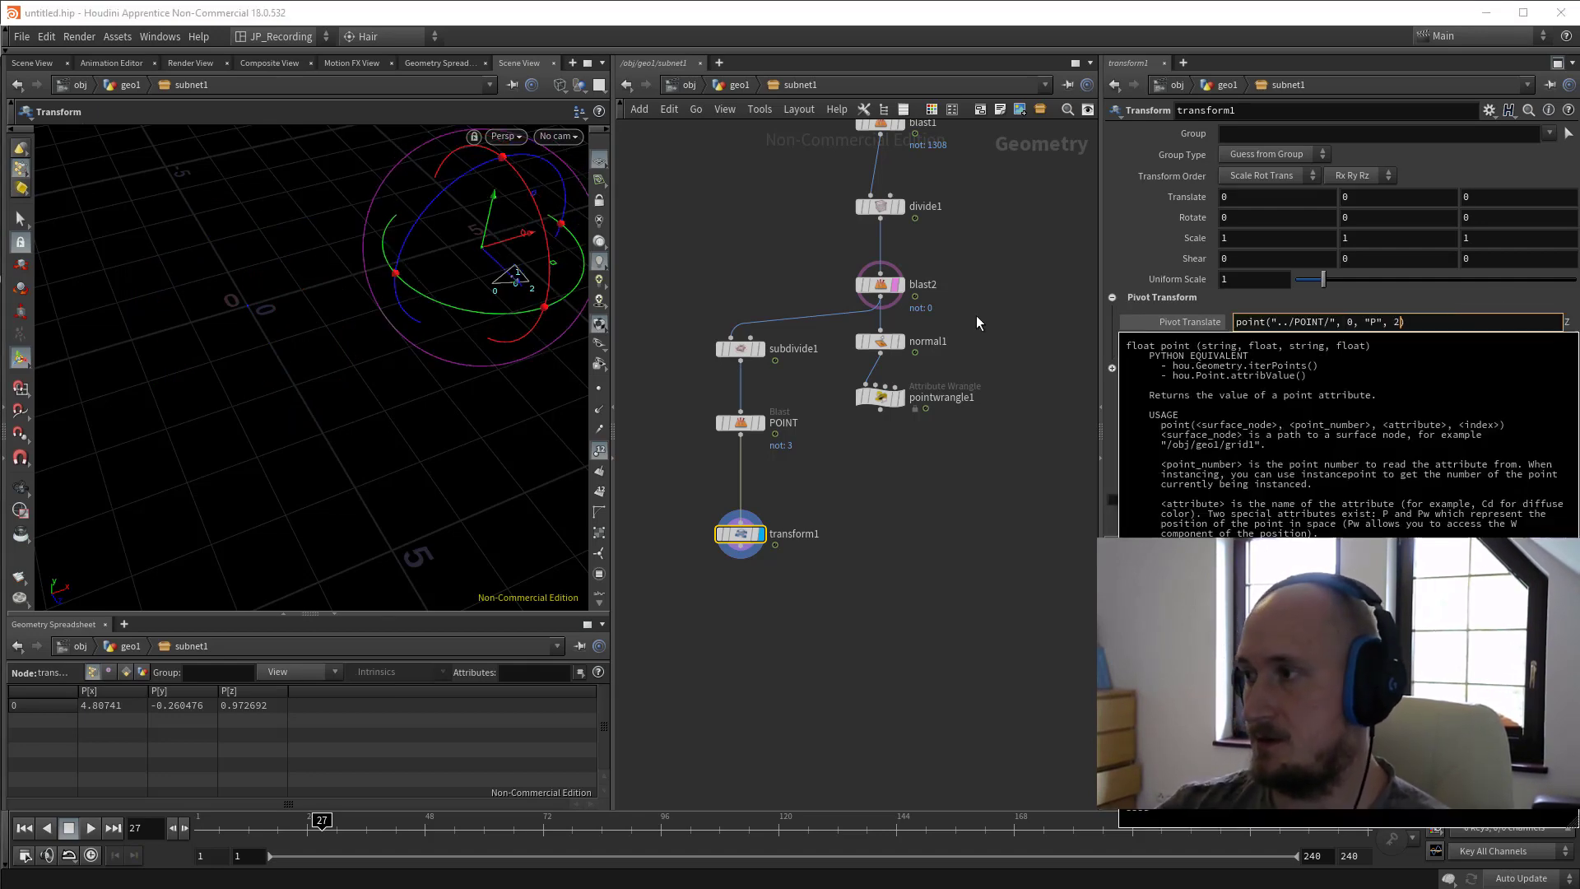
pyautogui.click(887, 638)
pyautogui.keyDown('alt'); pyautogui.moveTo(447, 317); pyautogui.dragTo(413, 363); pyautogui.keyUp('alt')
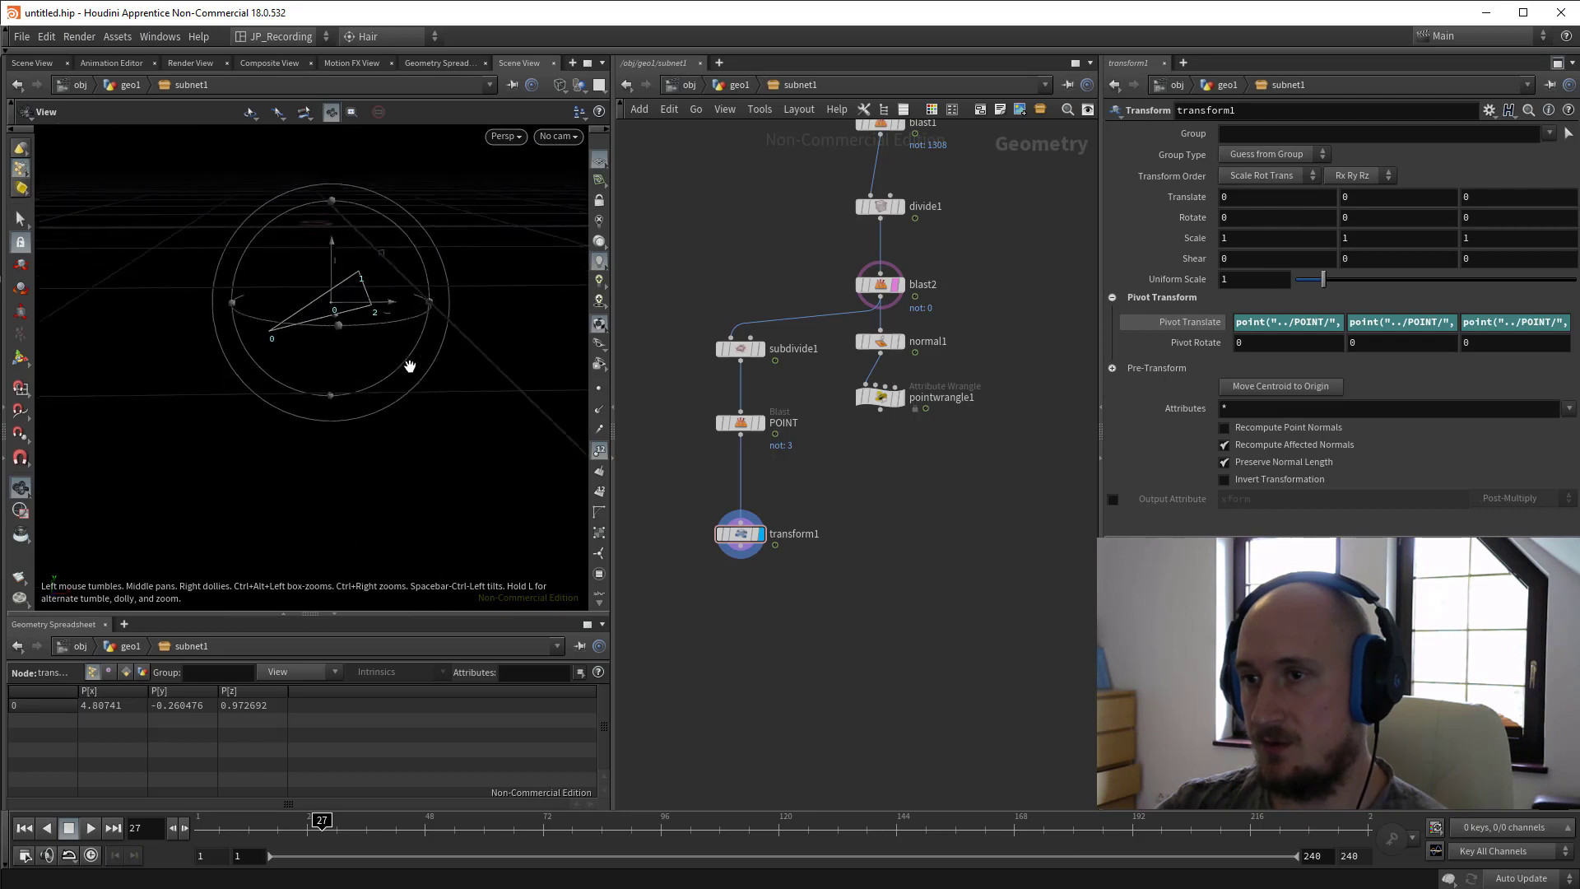
# Move the point wrangle slightly lower below normal1 and rename it ROT.
pyautogui.moveTo(885, 397); pyautogui.dragTo(889, 436)
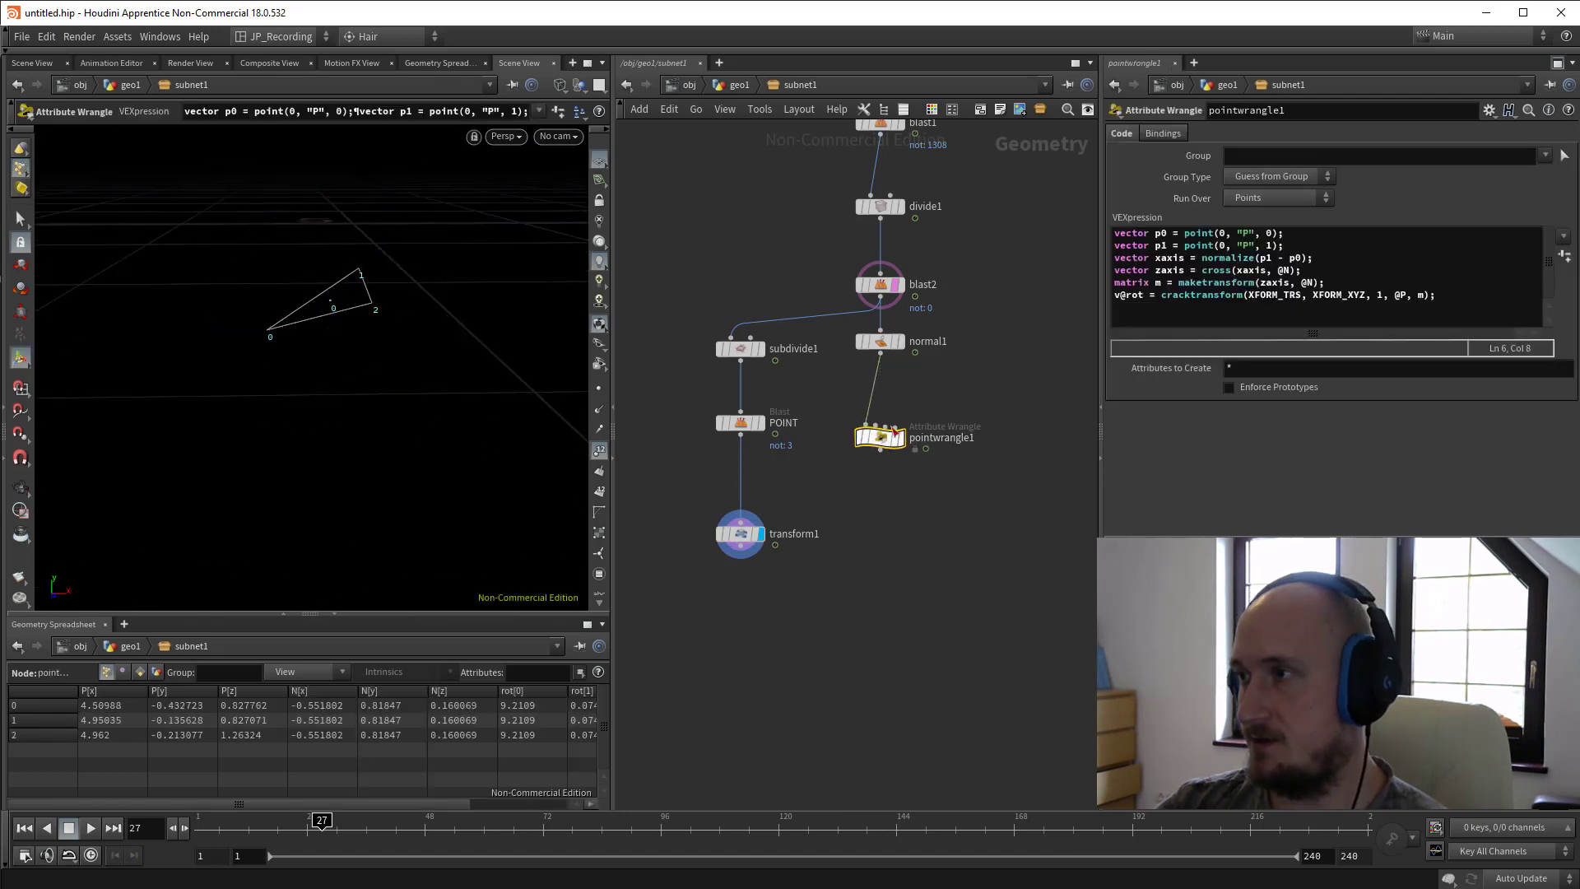
pyautogui.click(1309, 116)
pyautogui.write('ROT')
pyautogui.press('Return')
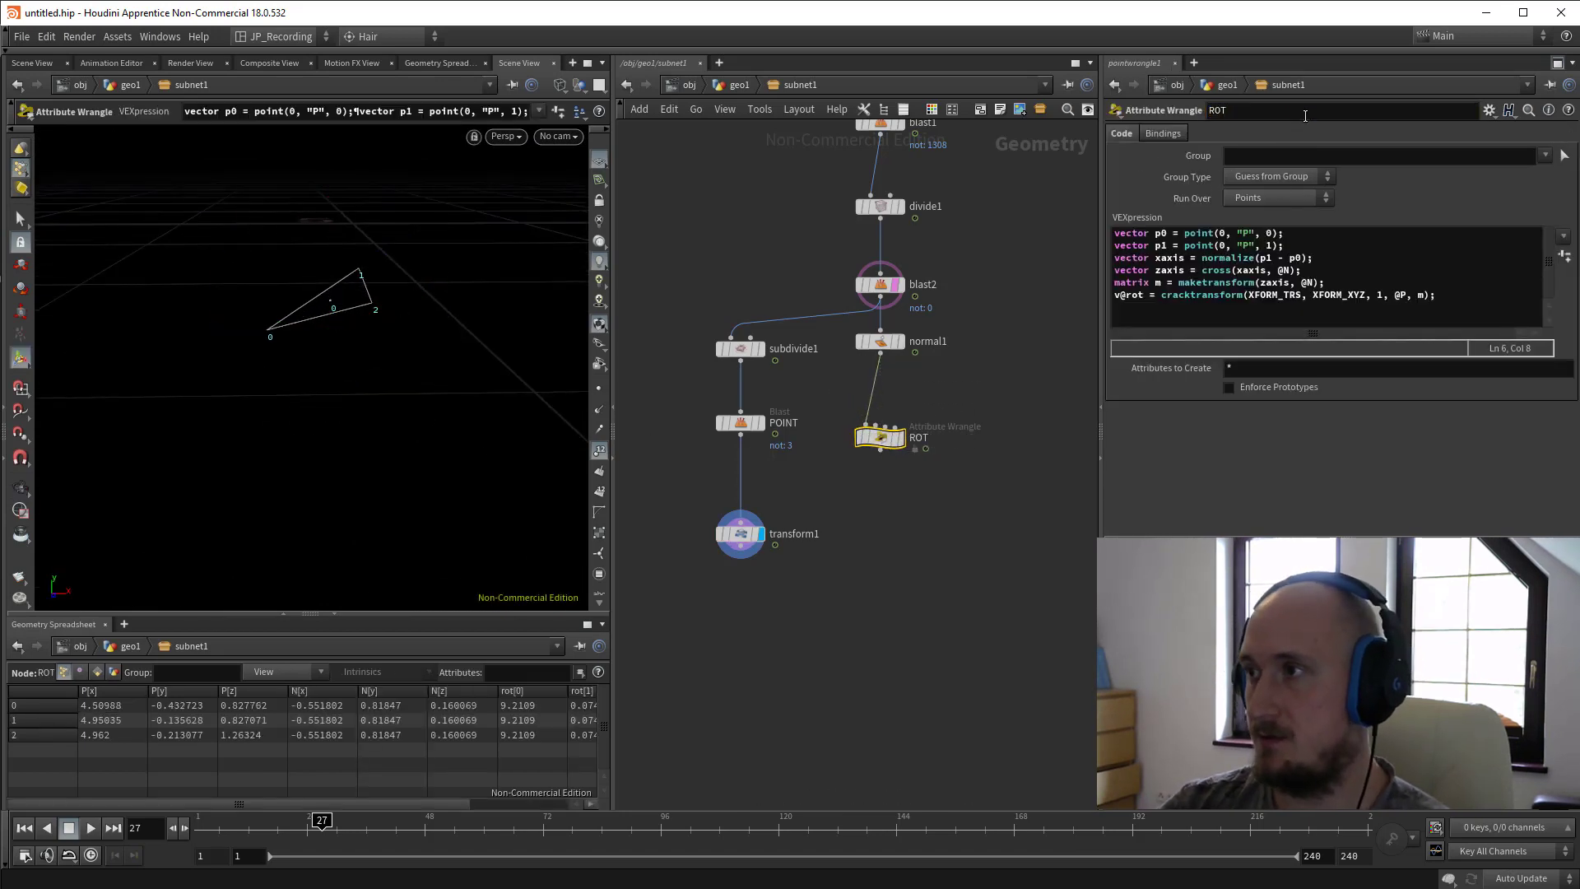
# Set transform1's Pivot Rotate X to the expression point("../ROT/", 0, "rot", 0).
pyautogui.click(739, 536)
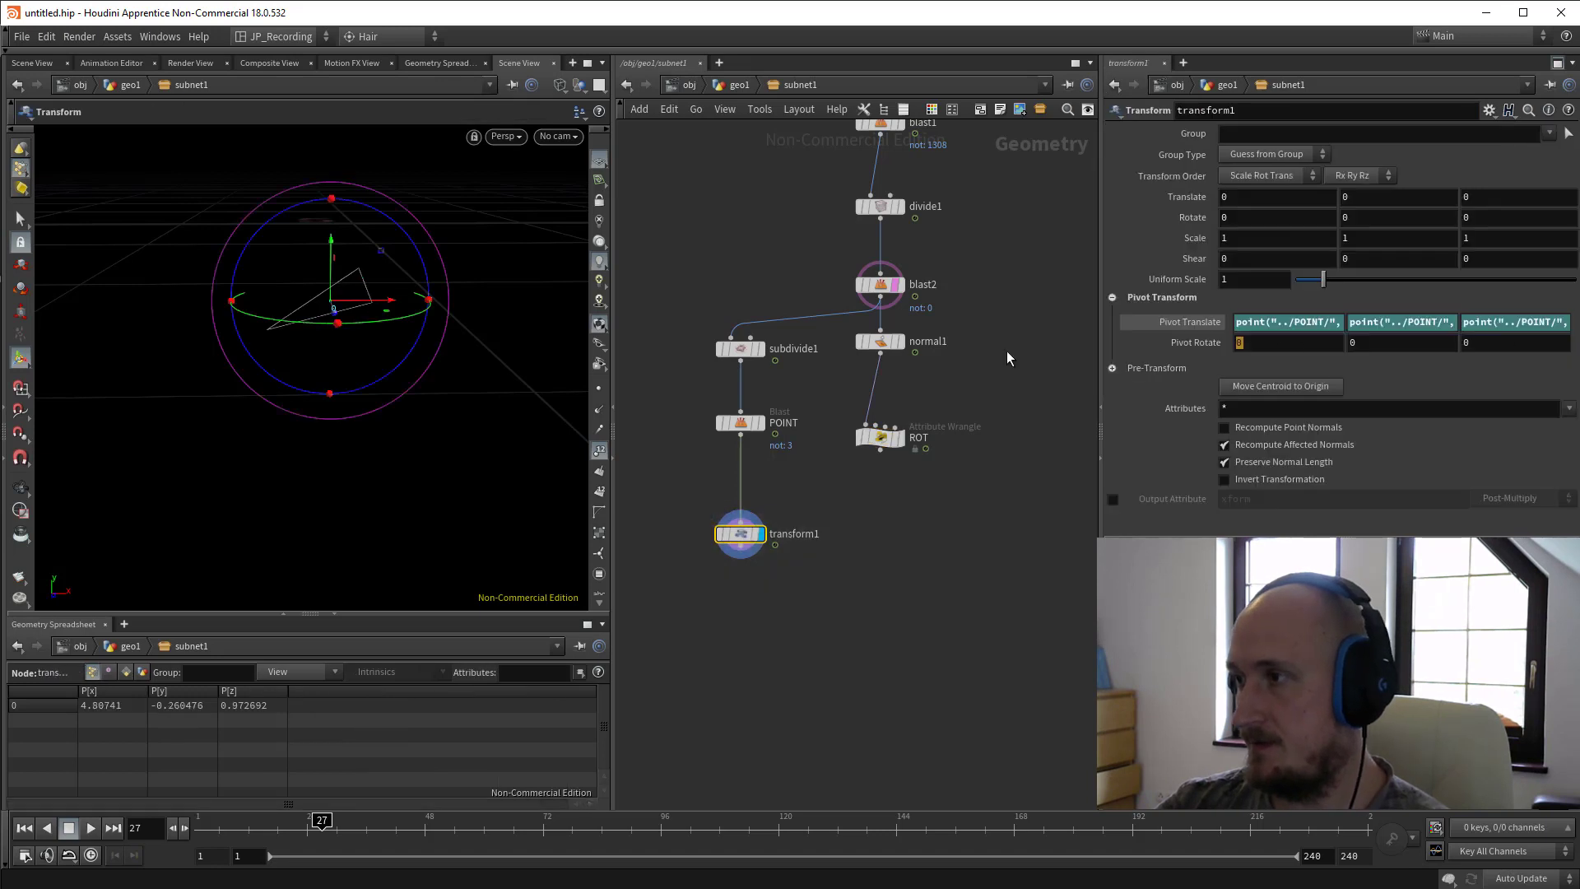
pyautogui.write('point("../POINT/", 0, "P", 0)')
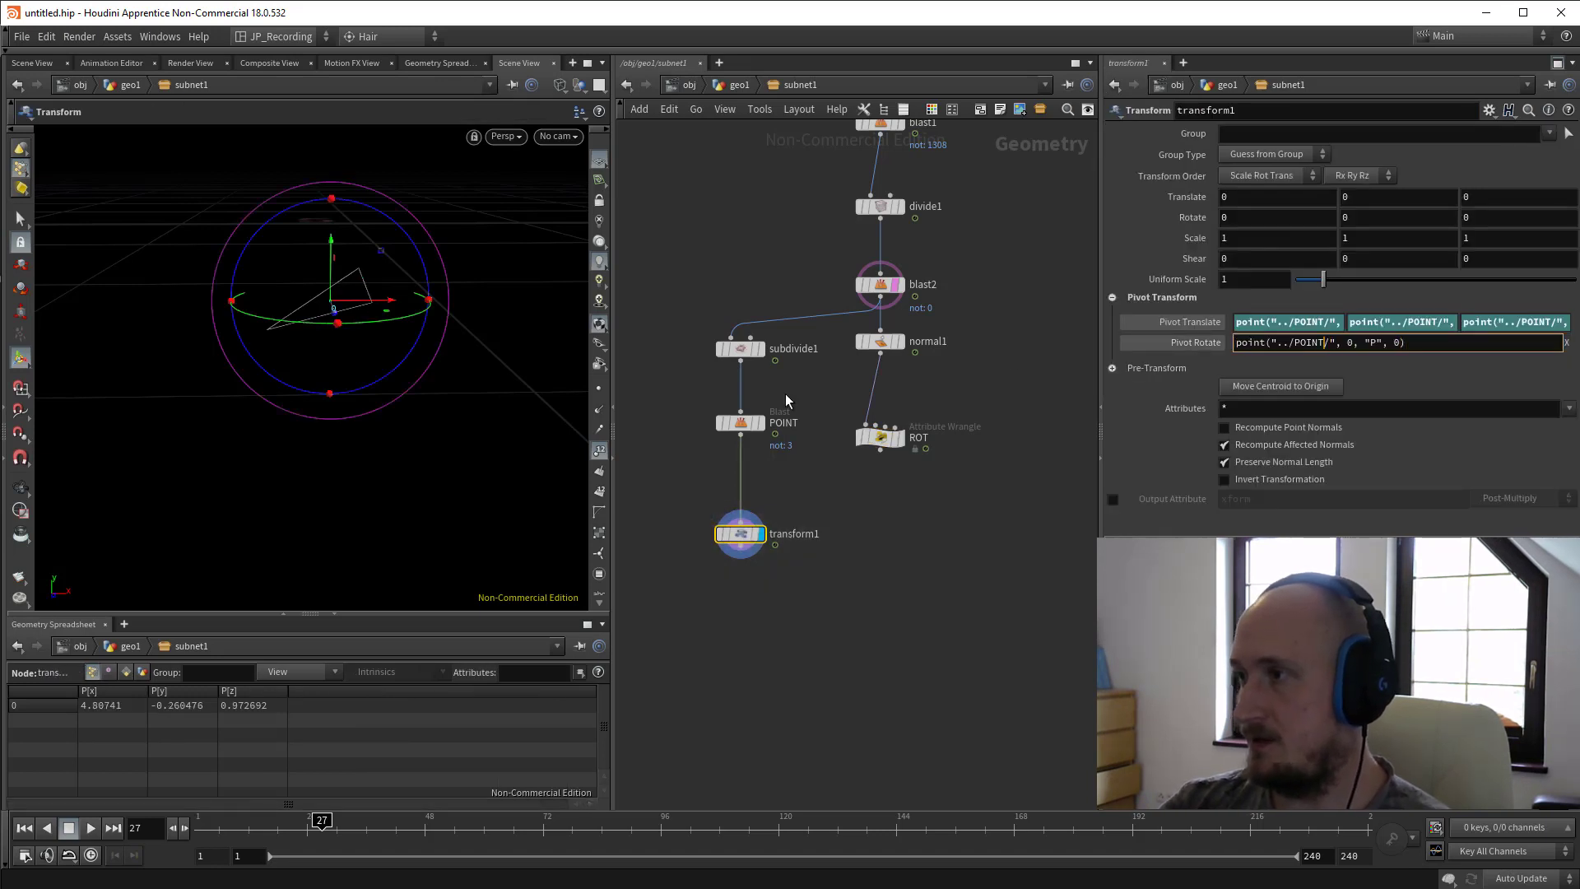
pyautogui.press('BackSpace')
pyautogui.press('BackSpace')
pyautogui.press('BackSpace')
pyautogui.write('ROT')
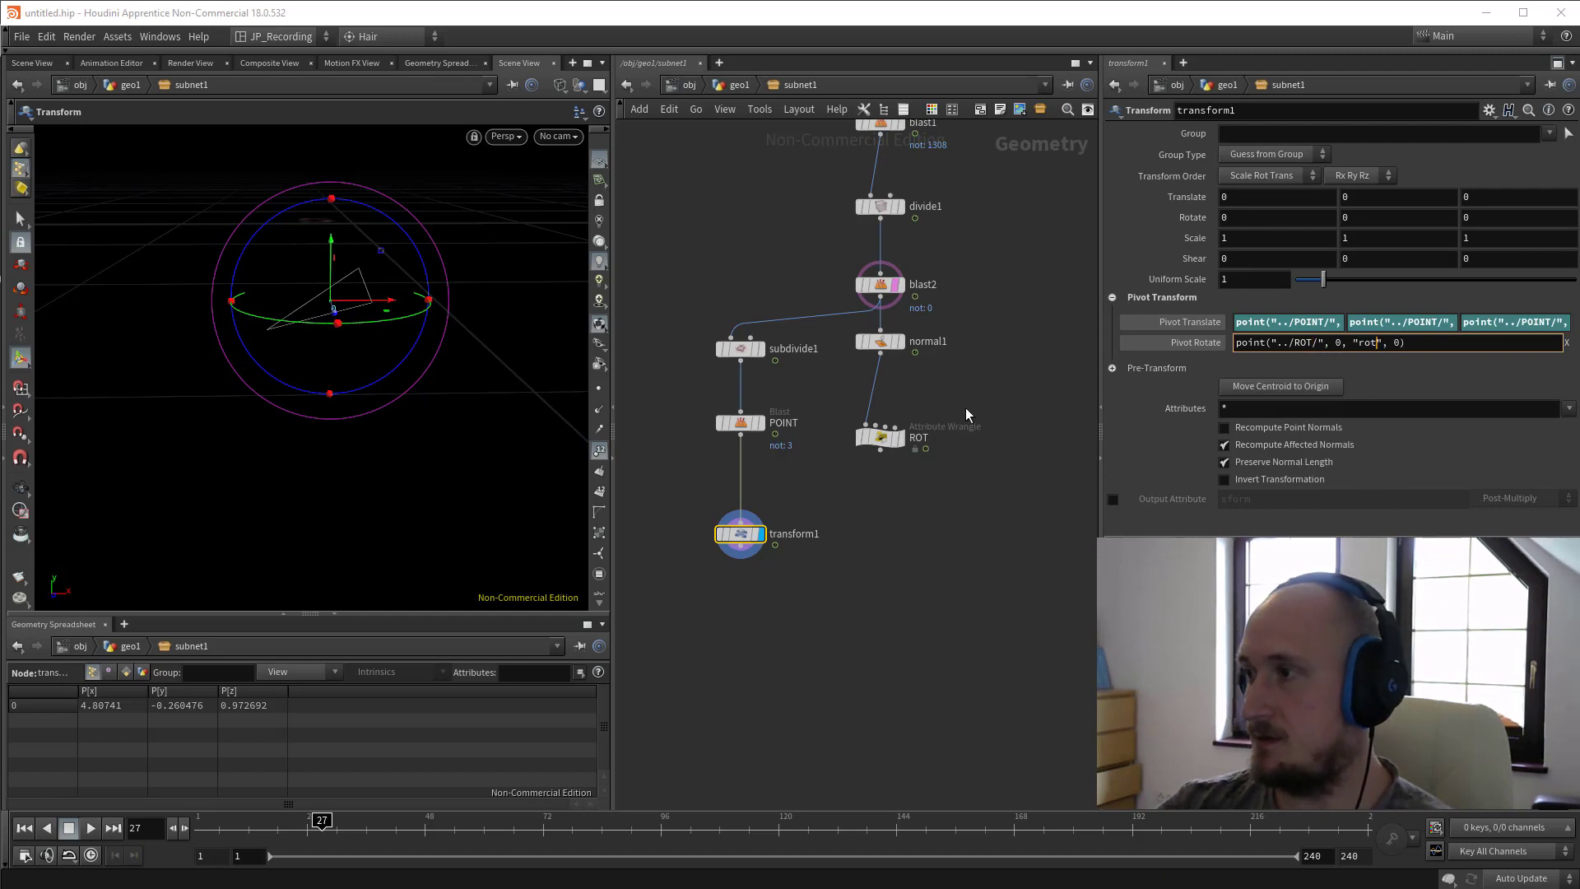
pyautogui.write('rot')
pyautogui.press('Return')
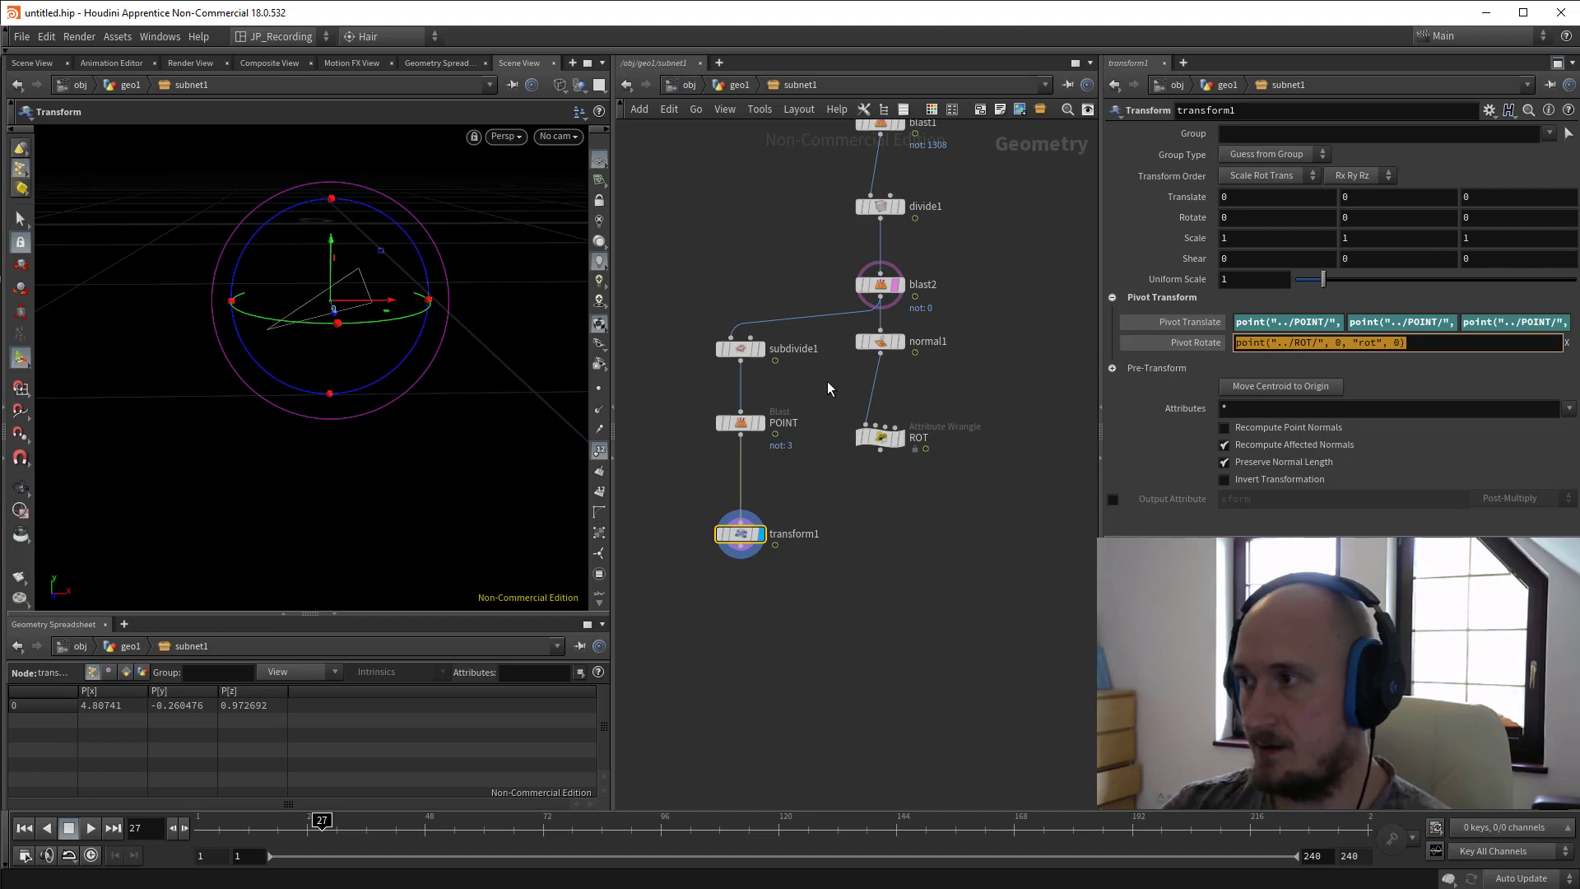
# Fill Pivot Rotate Y and Z with the same ROT expression, using component index 1 for Y and 2 for Z, and check the handle.
pyautogui.press('Tab')
pyautogui.write('point("../ROT/", 0, "rot", 0)')
pyautogui.press('Left')
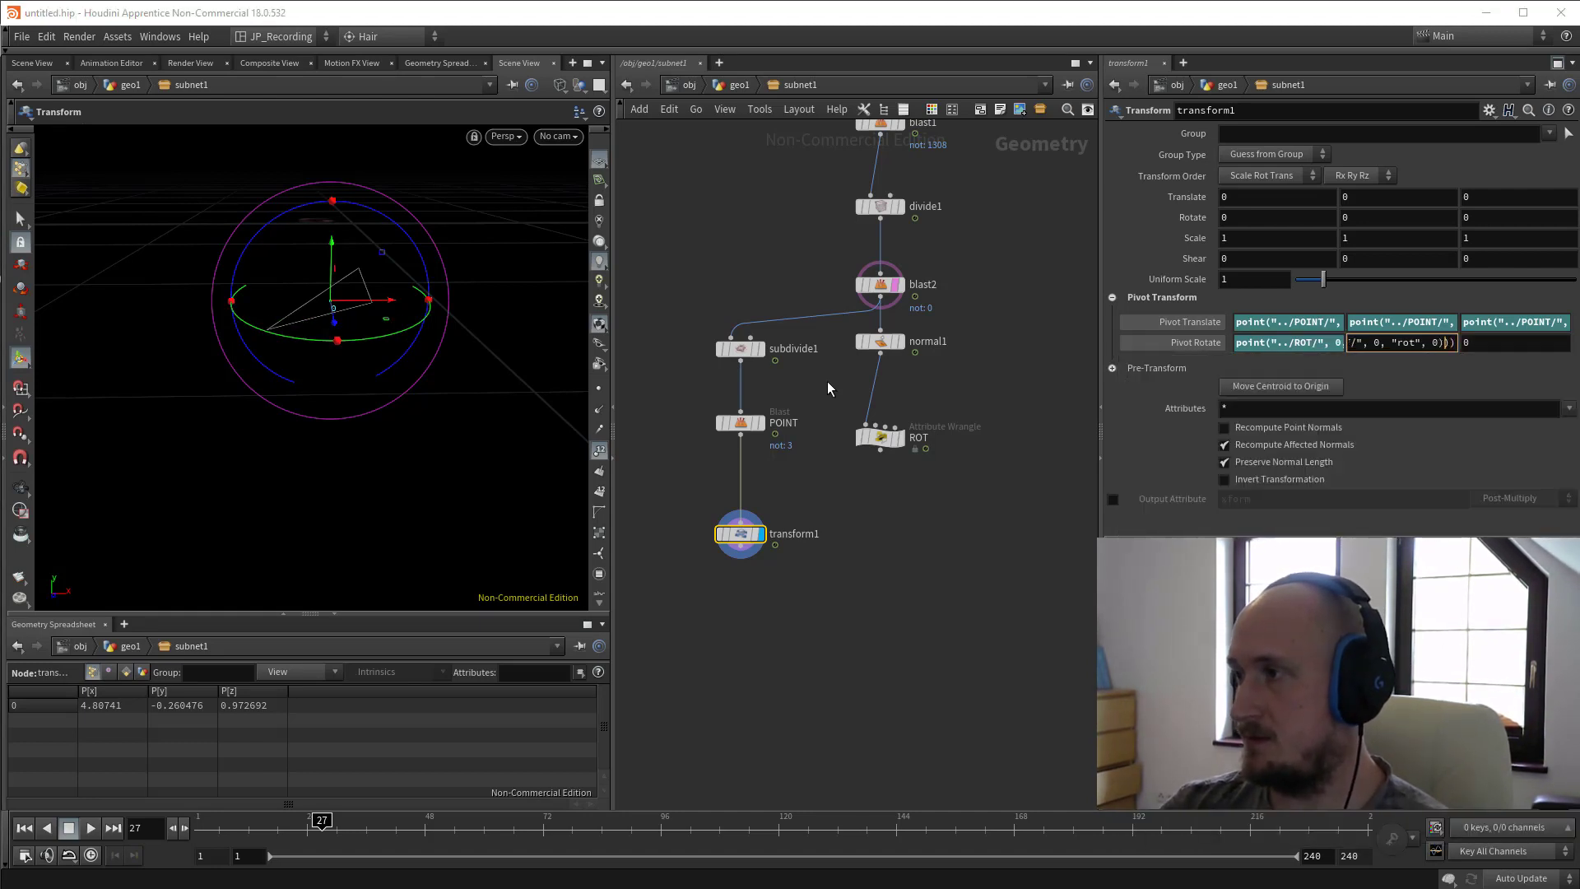
pyautogui.press('Tab')
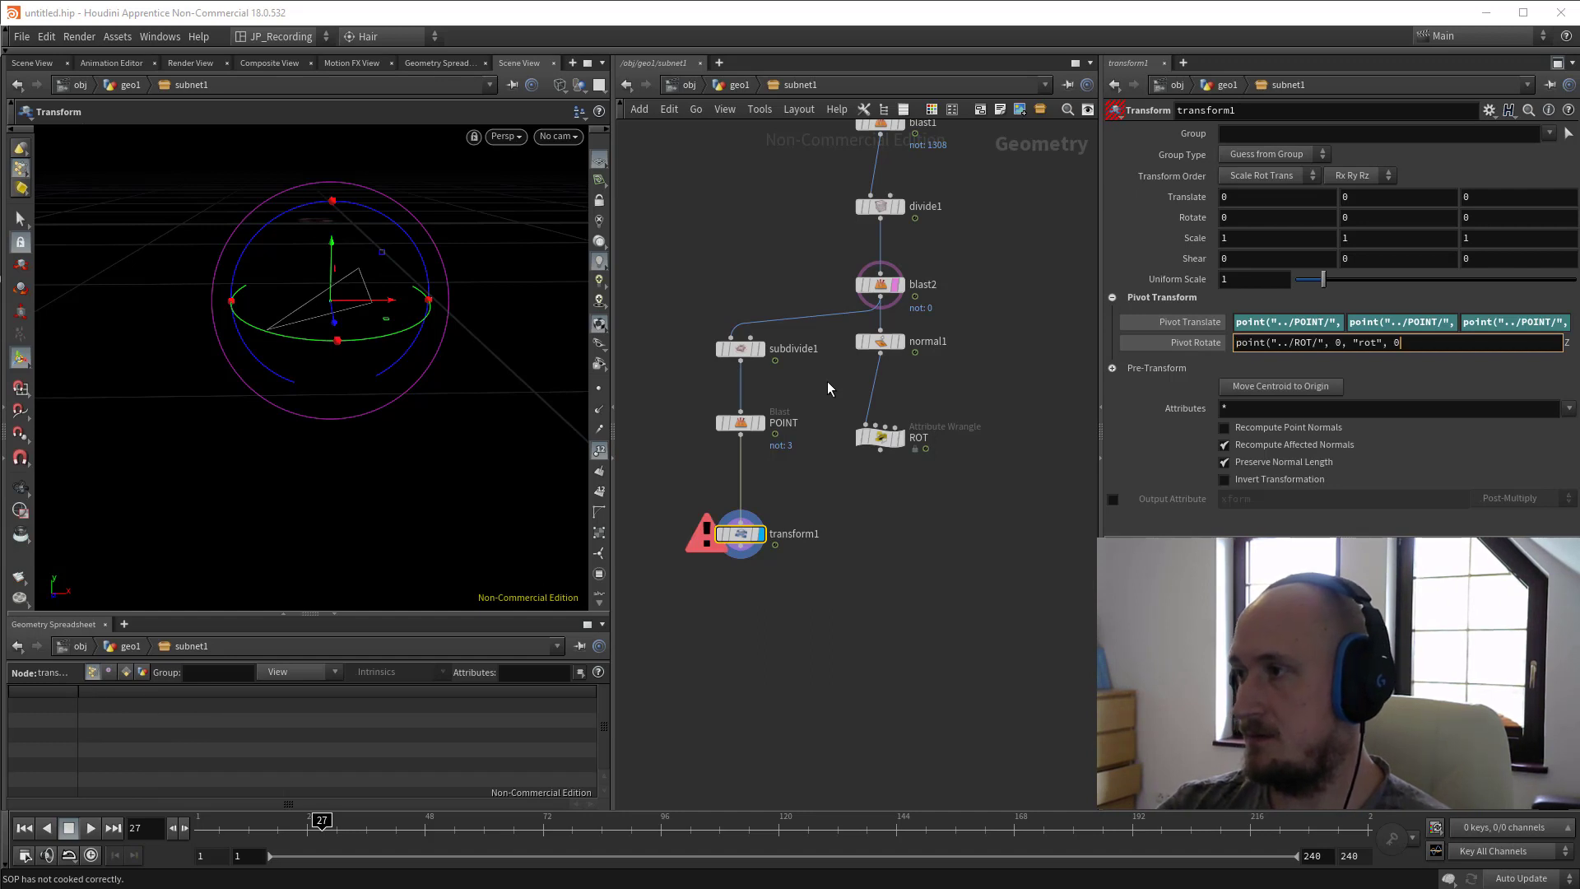
pyautogui.press('BackSpace')
pyautogui.write('2')
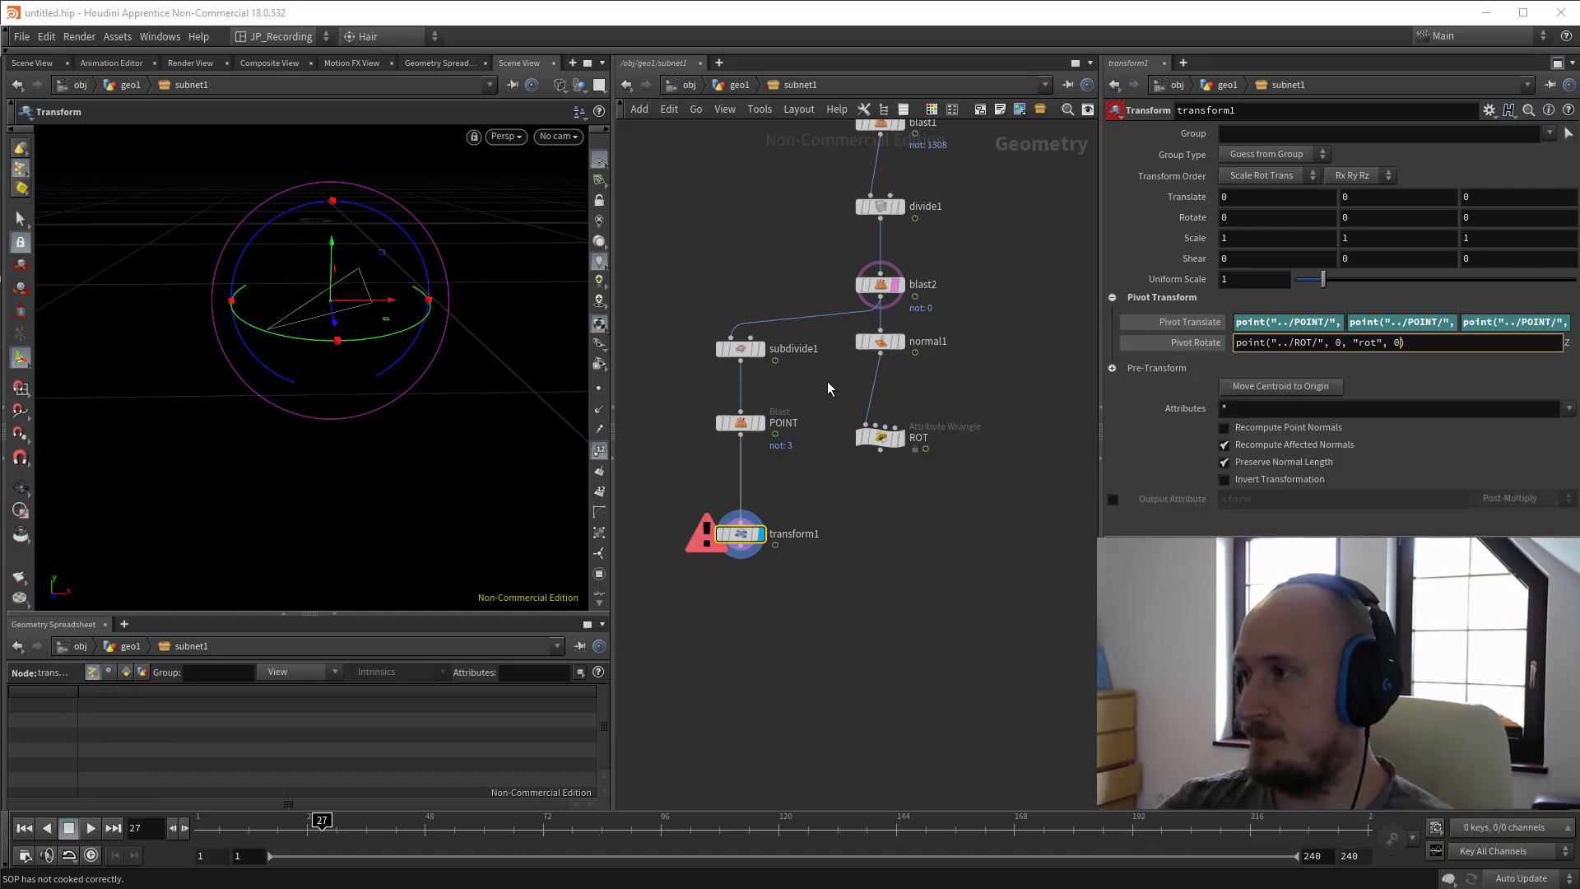
pyautogui.press('Return')
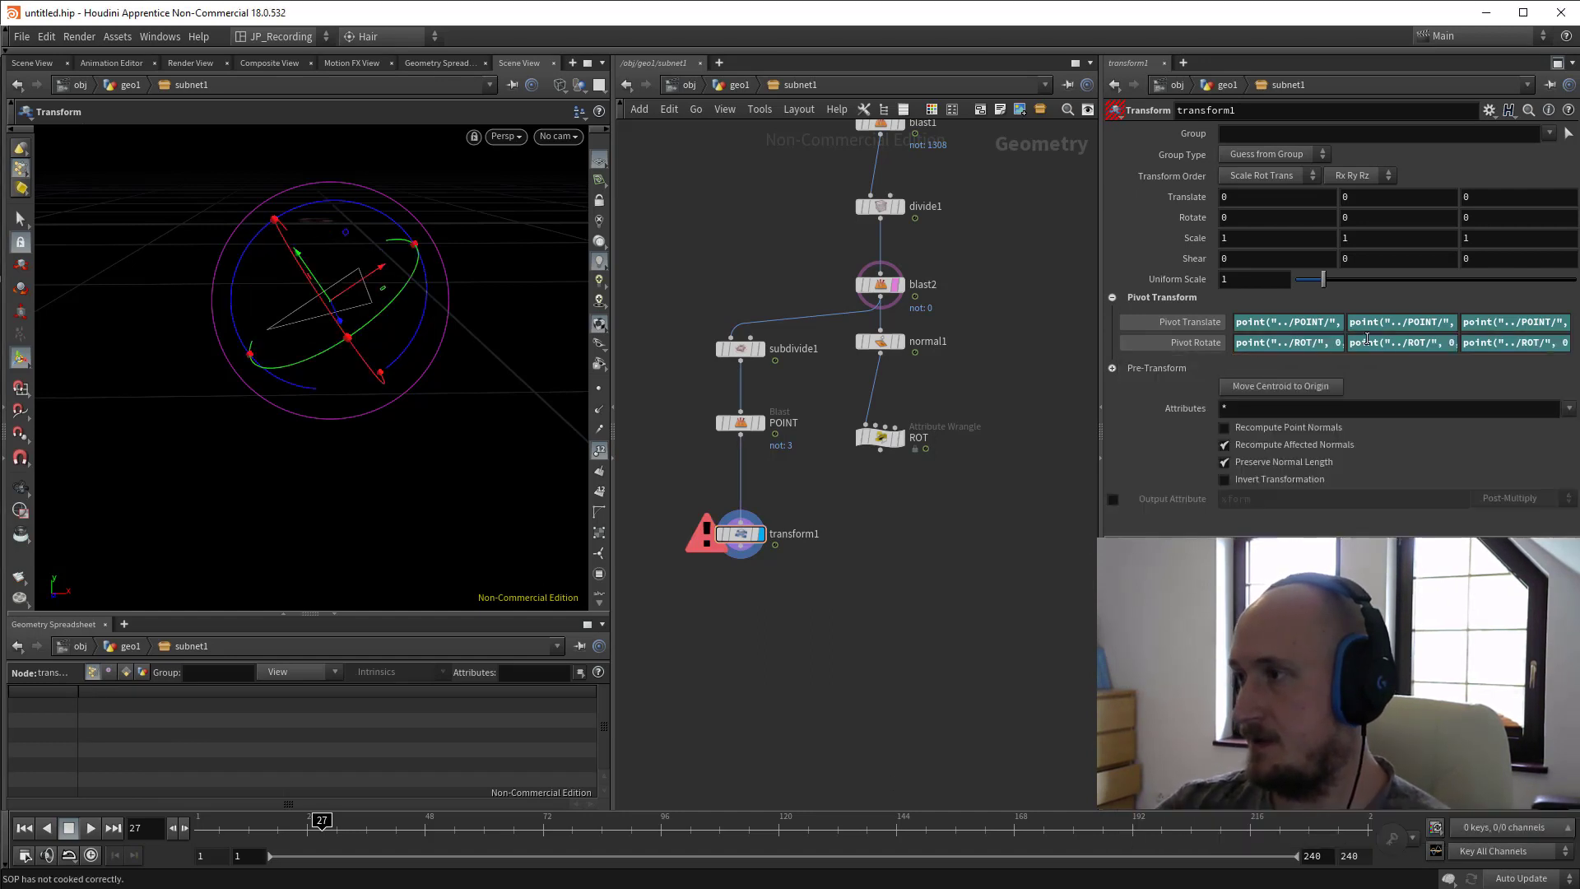
pyautogui.click(1321, 342)
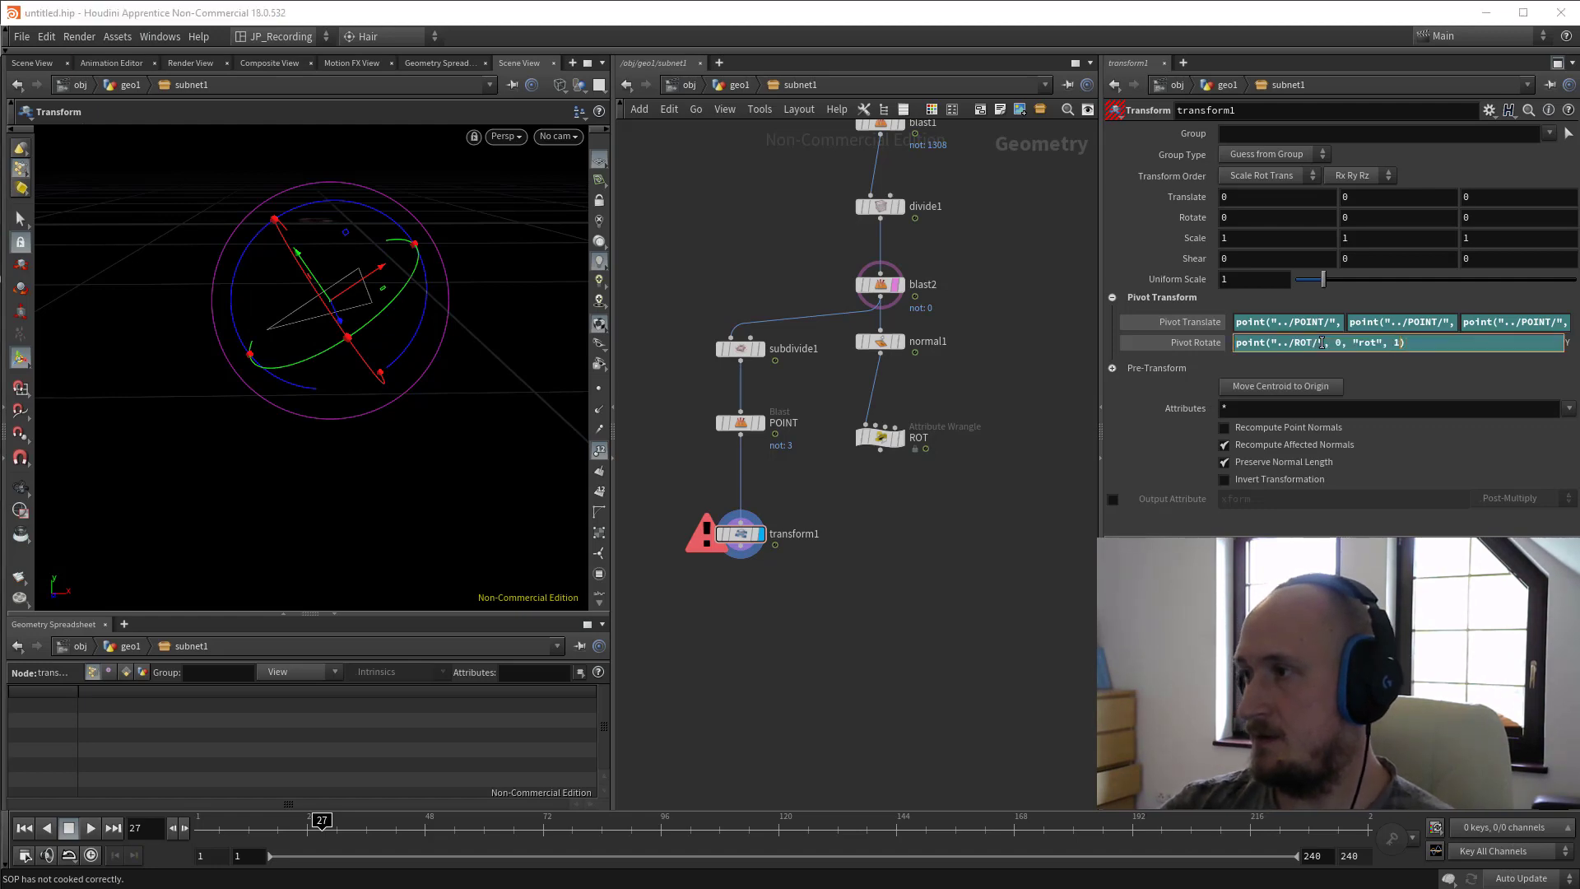
pyautogui.press('Return')
pyautogui.click(743, 537)
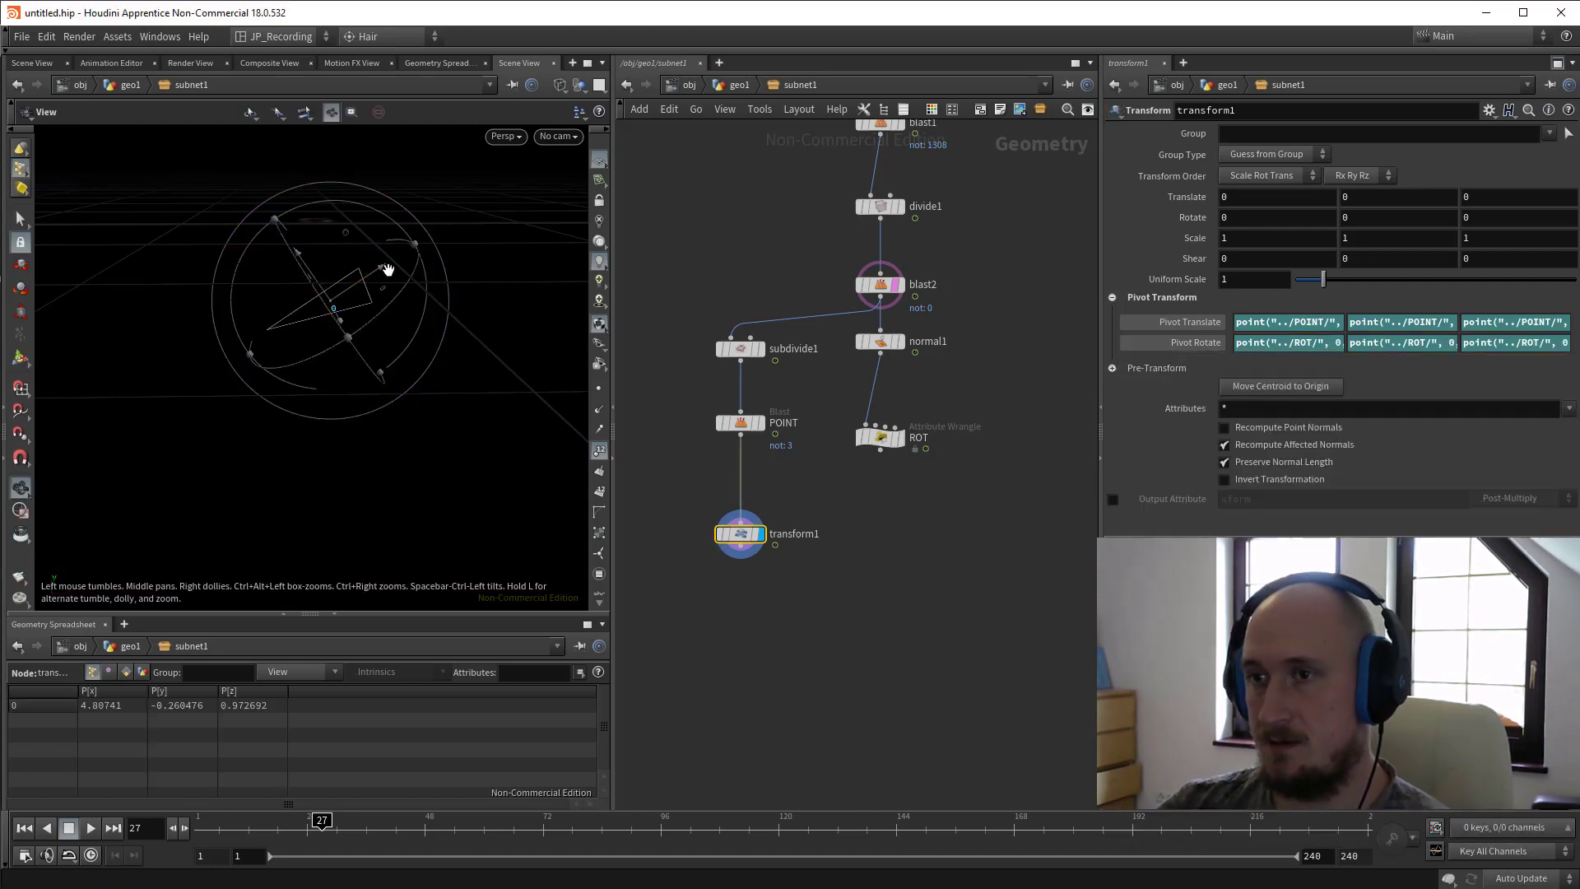
pyautogui.keyDown('alt'); pyautogui.moveTo(387, 269); pyautogui.dragTo(424, 303, button='middle'); pyautogui.keyUp('alt')
pyautogui.keyDown('alt'); pyautogui.moveTo(423, 303); pyautogui.dragTo(295, 381, button='right'); pyautogui.keyUp('alt')
pyautogui.press('Return')
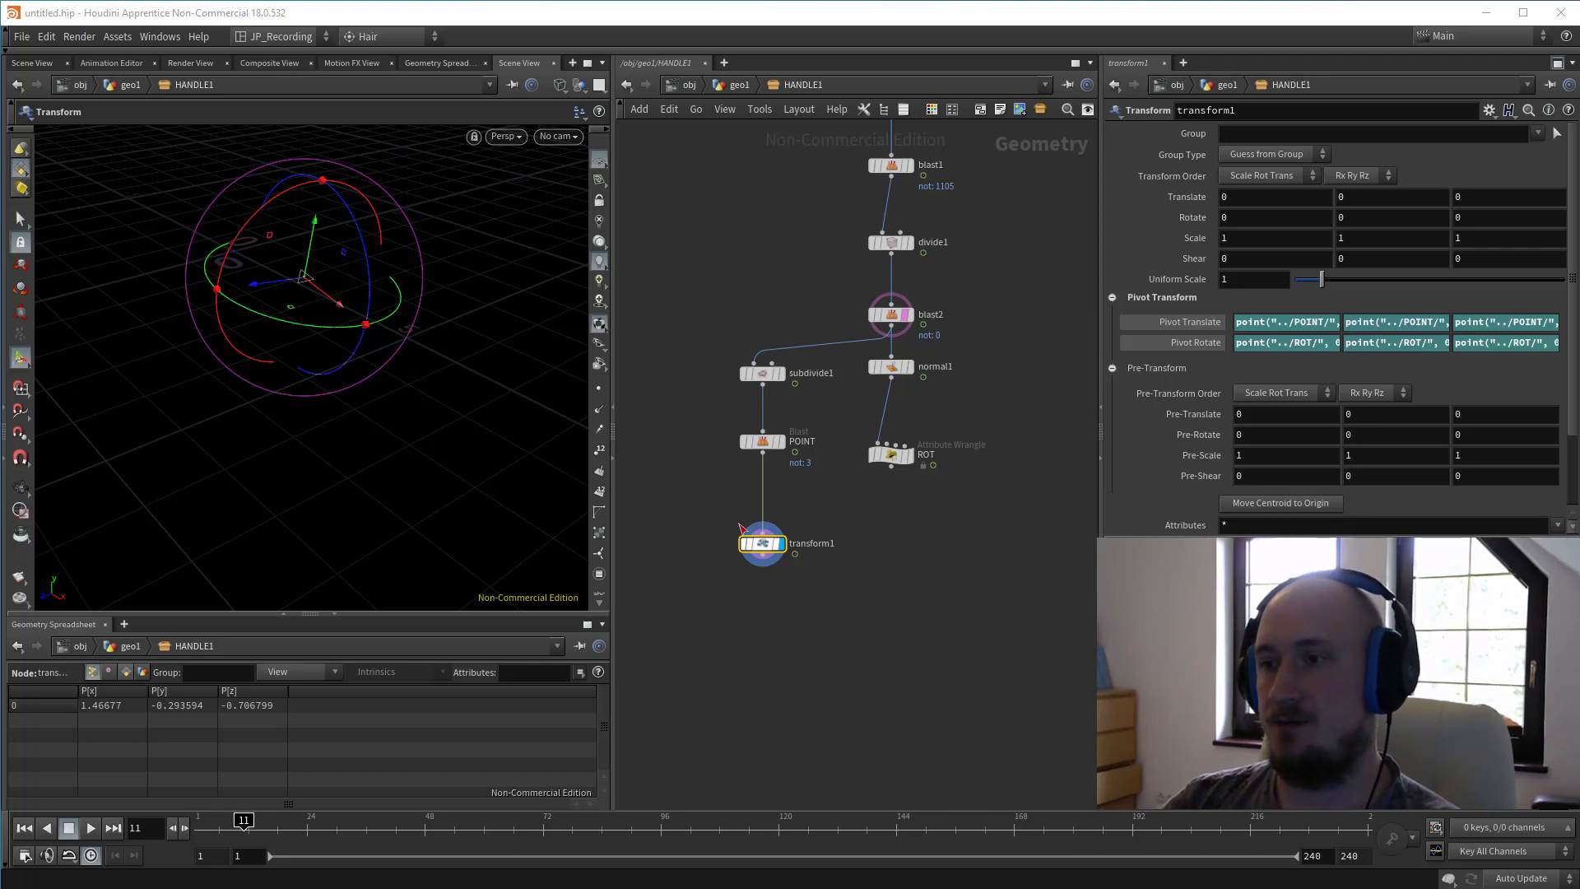
# Go up to the geo1 network, open the Type Properties of the HANDLE1 asset and move that window out of the way.
pyautogui.moveTo(671, 492); pyautogui.dragTo(732, 471, button='middle')
pyautogui.press('d')
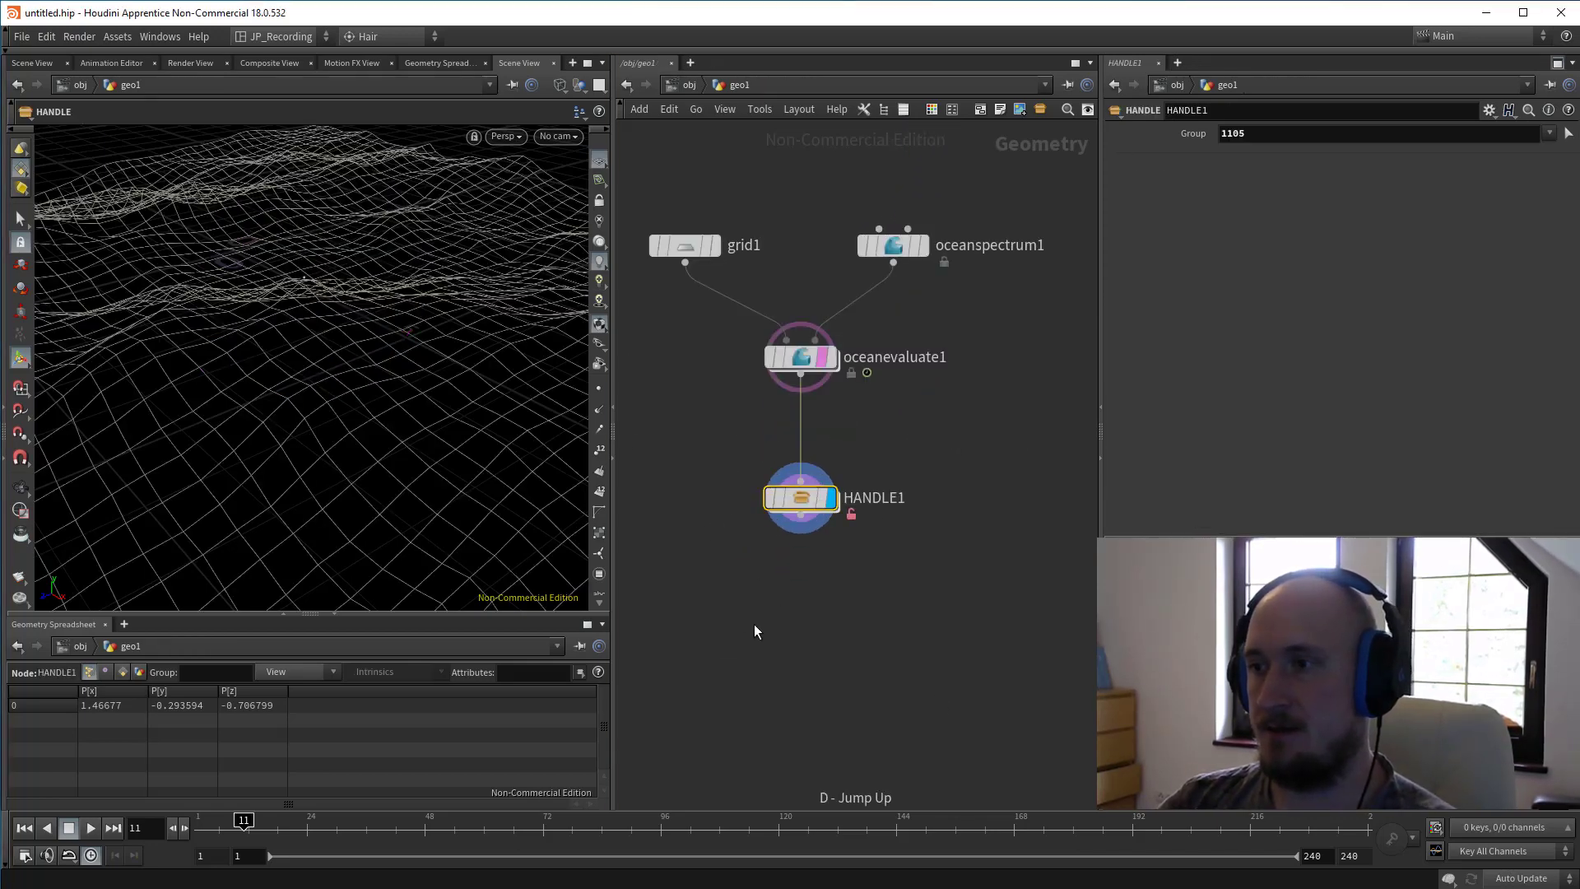
pyautogui.moveTo(749, 599); pyautogui.dragTo(811, 649, button='middle')
pyautogui.moveTo(363, 335); pyautogui.dragTo(491, 427, button='right')
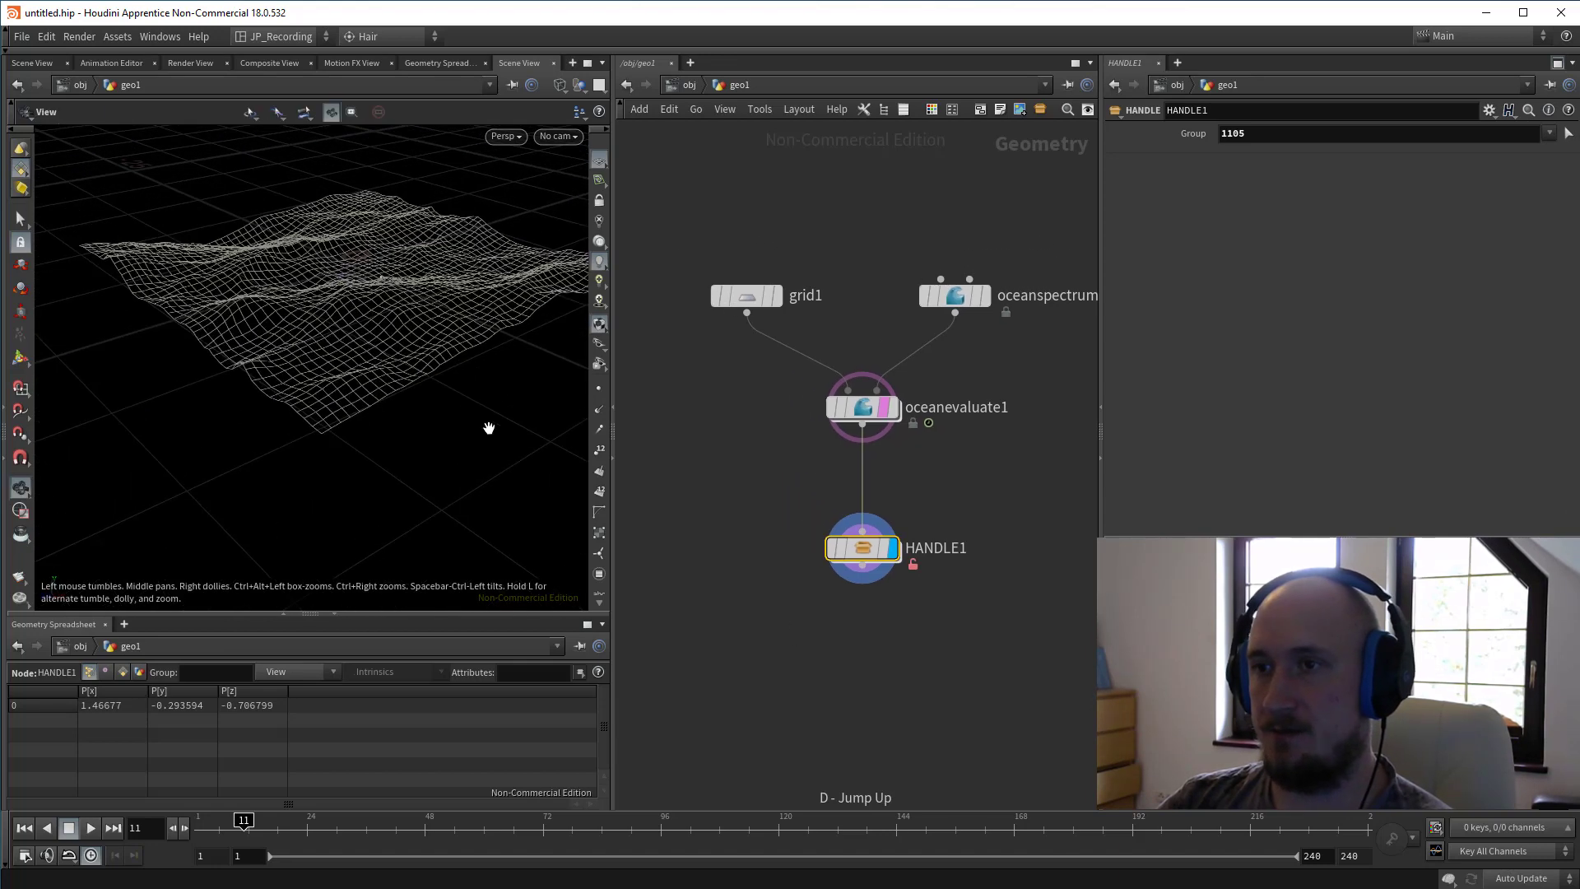
pyautogui.press('Return')
pyautogui.rightClick(857, 545)
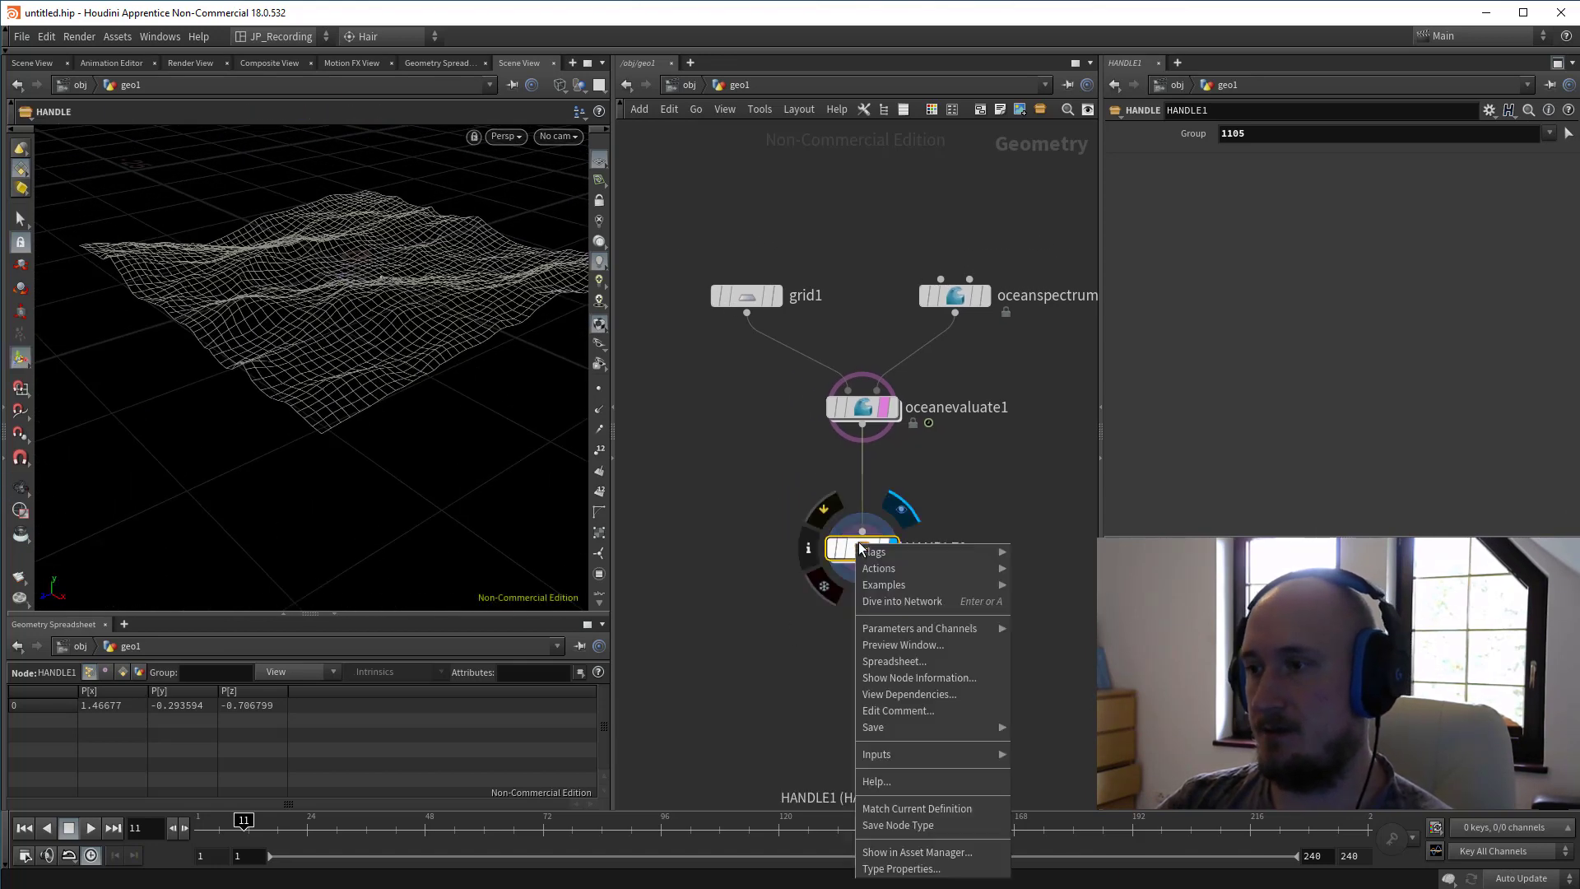
pyautogui.click(898, 867)
pyautogui.moveTo(996, 195); pyautogui.dragTo(0, 198)
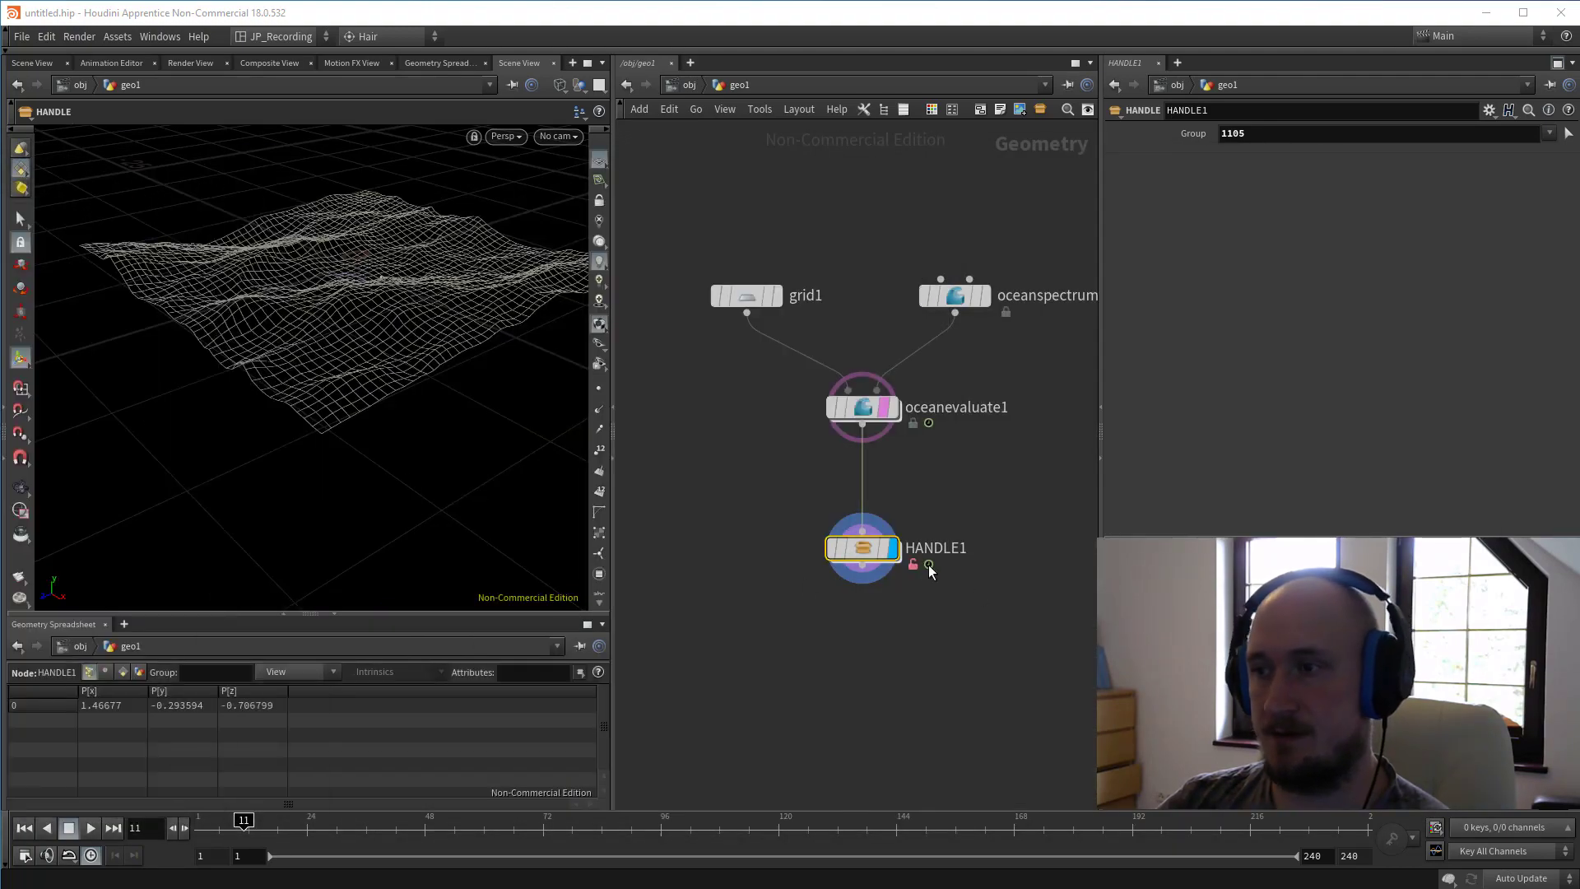
# Dive into HANDLE1, frame the transform1 handle in the viewport and export that handle to the digital asset.
pyautogui.moveTo(867, 566)
pyautogui.press('a')
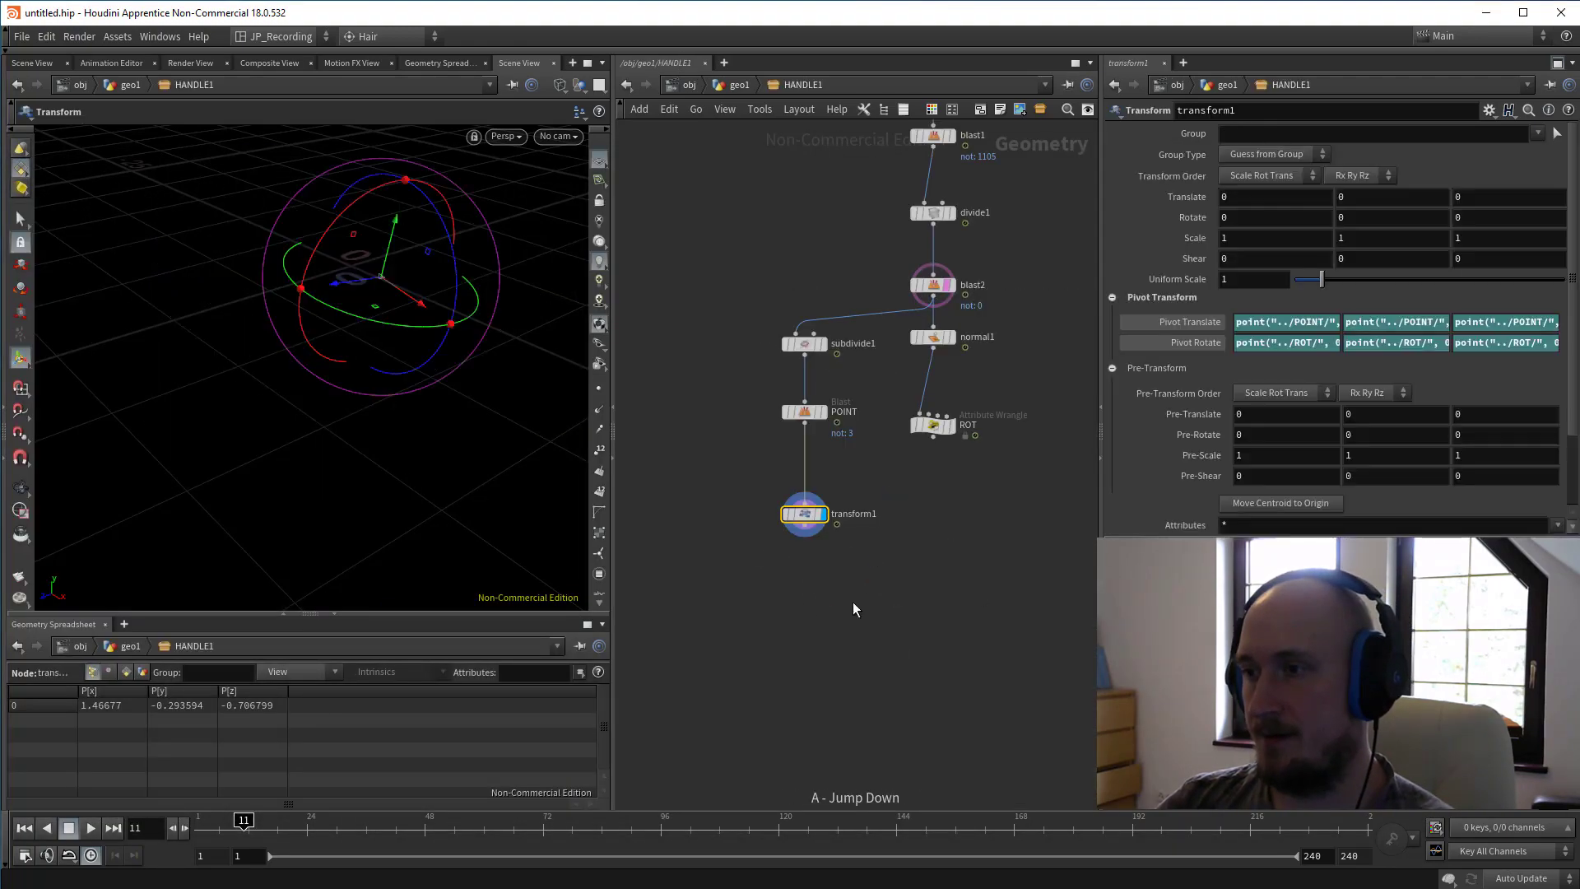
pyautogui.keyDown('alt'); pyautogui.moveTo(395, 281); pyautogui.dragTo(300, 363, button='middle'); pyautogui.keyUp('alt')
pyautogui.keyDown('alt'); pyautogui.moveTo(300, 363); pyautogui.dragTo(236, 367); pyautogui.keyUp('alt')
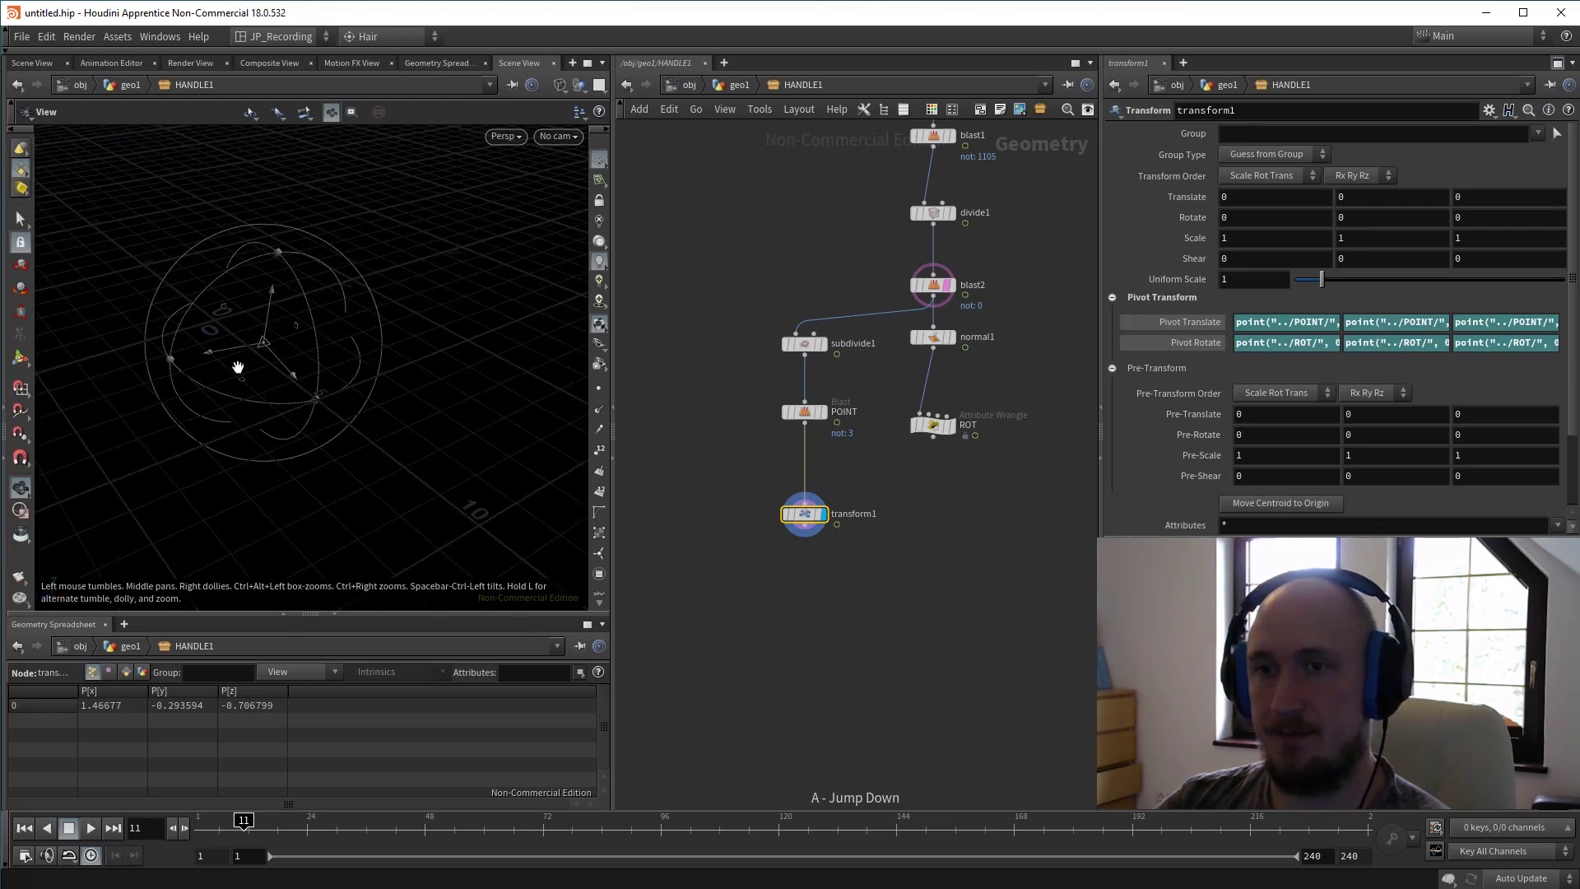
pyautogui.keyDown('alt'); pyautogui.moveTo(76, 358); pyautogui.dragTo(109, 366, button='middle'); pyautogui.keyUp('alt')
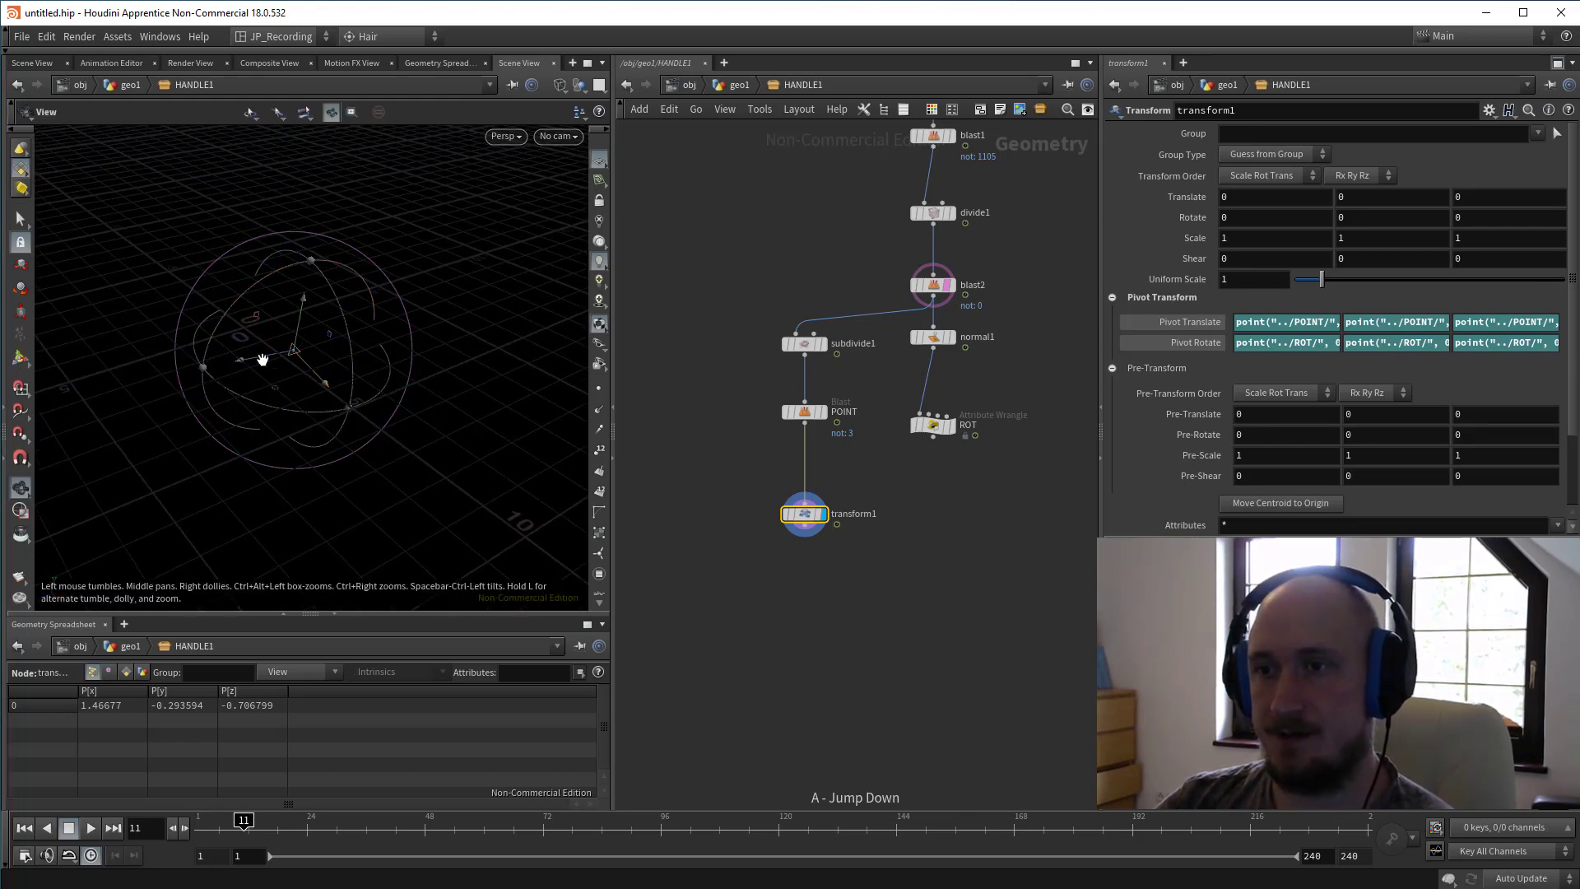
pyautogui.moveTo(284, 362); pyautogui.dragTo(278, 394)
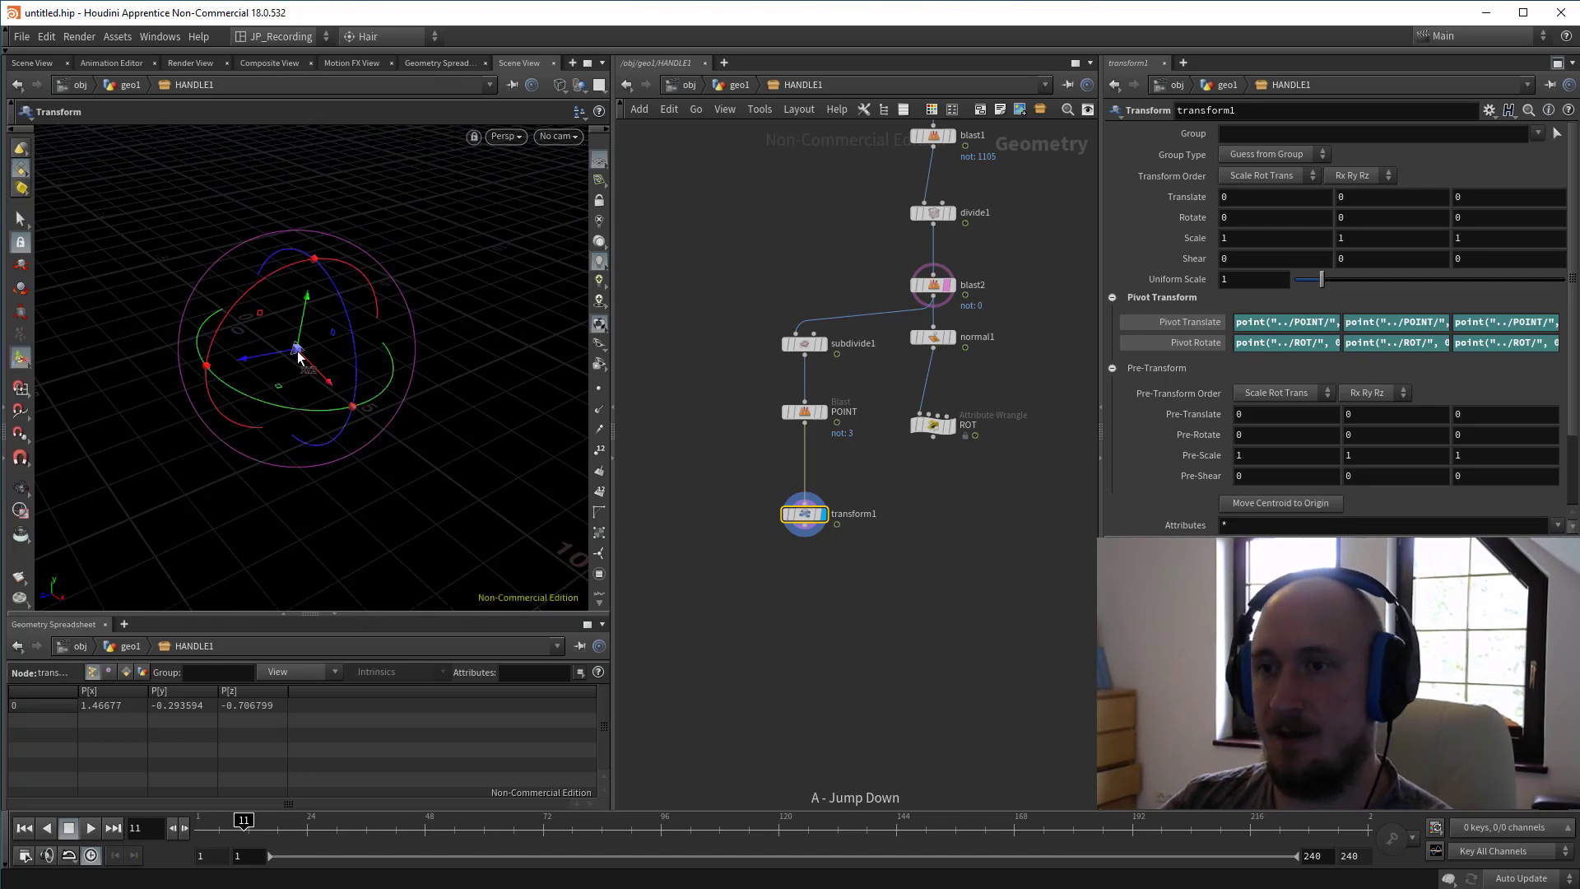
pyautogui.rightClick(298, 356)
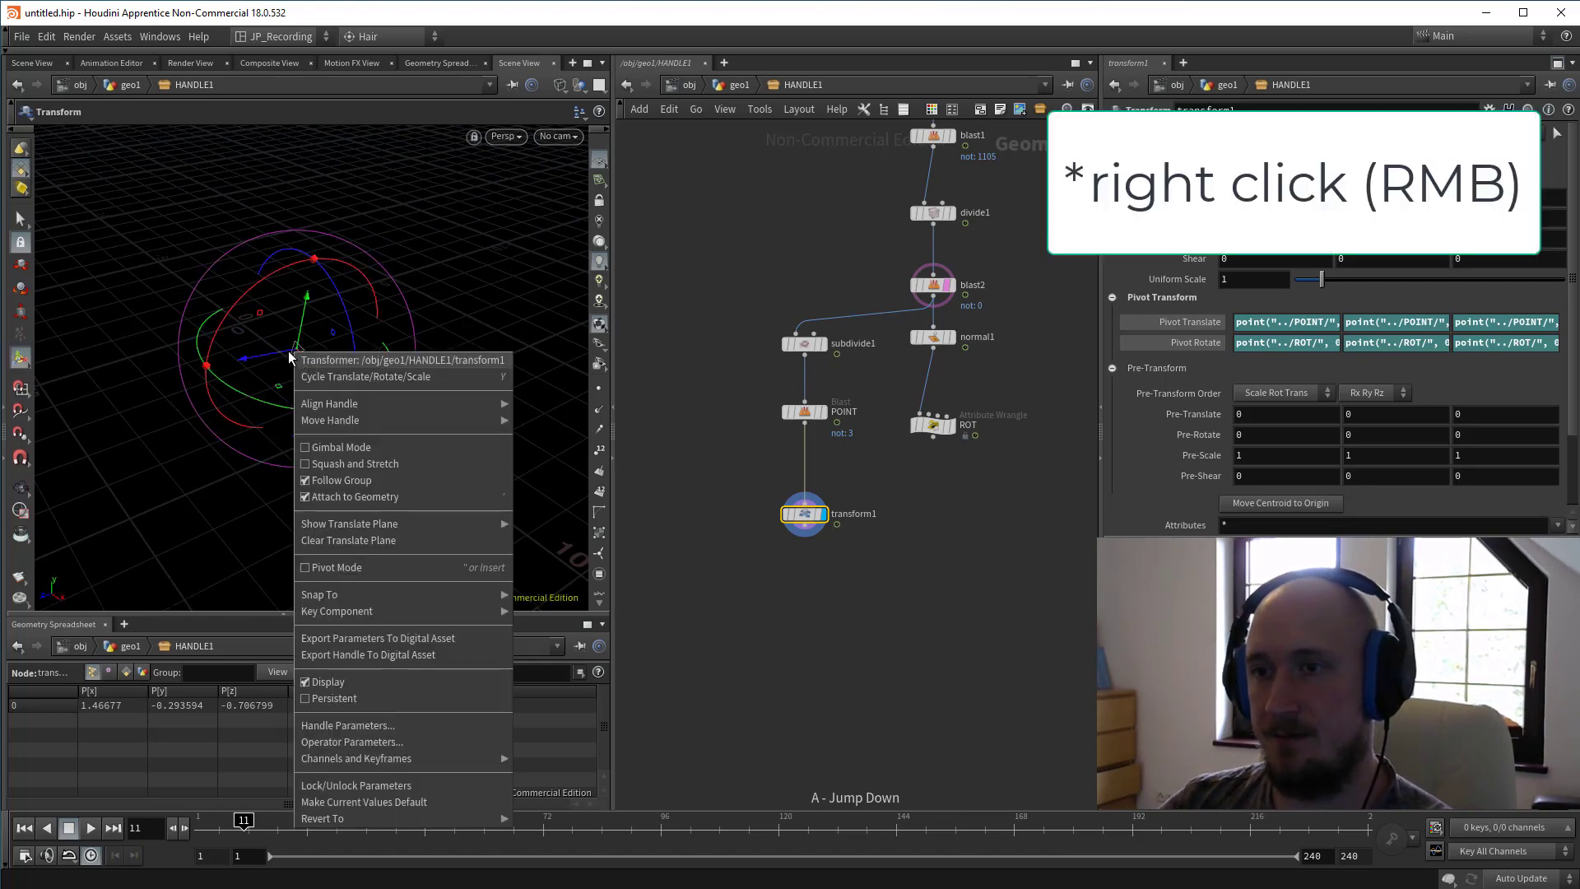
pyautogui.click(298, 349)
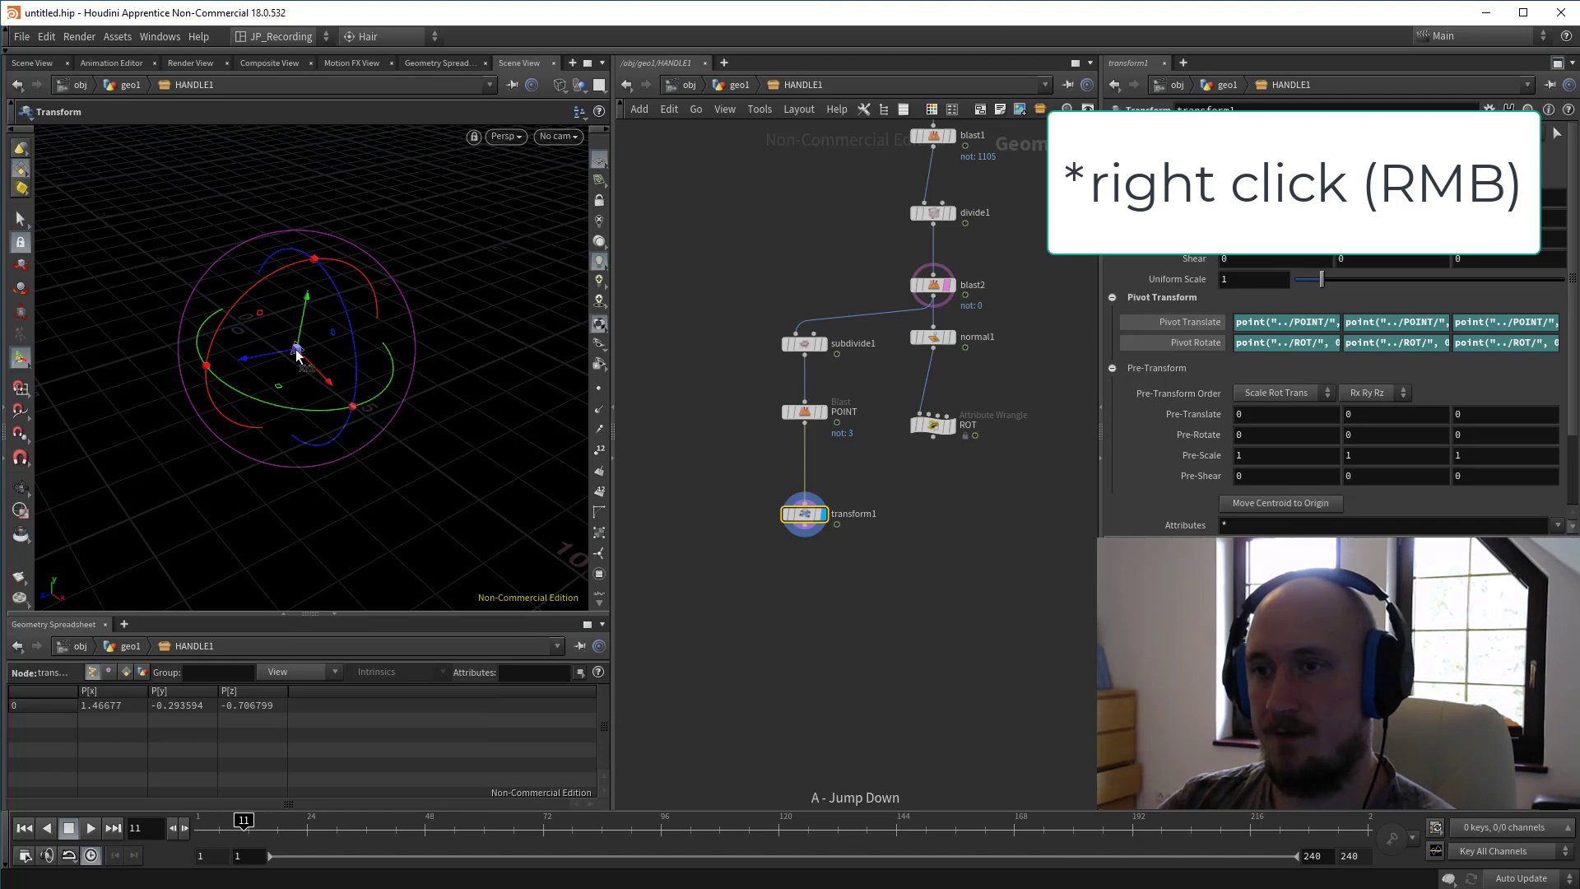
pyautogui.rightClick(297, 354)
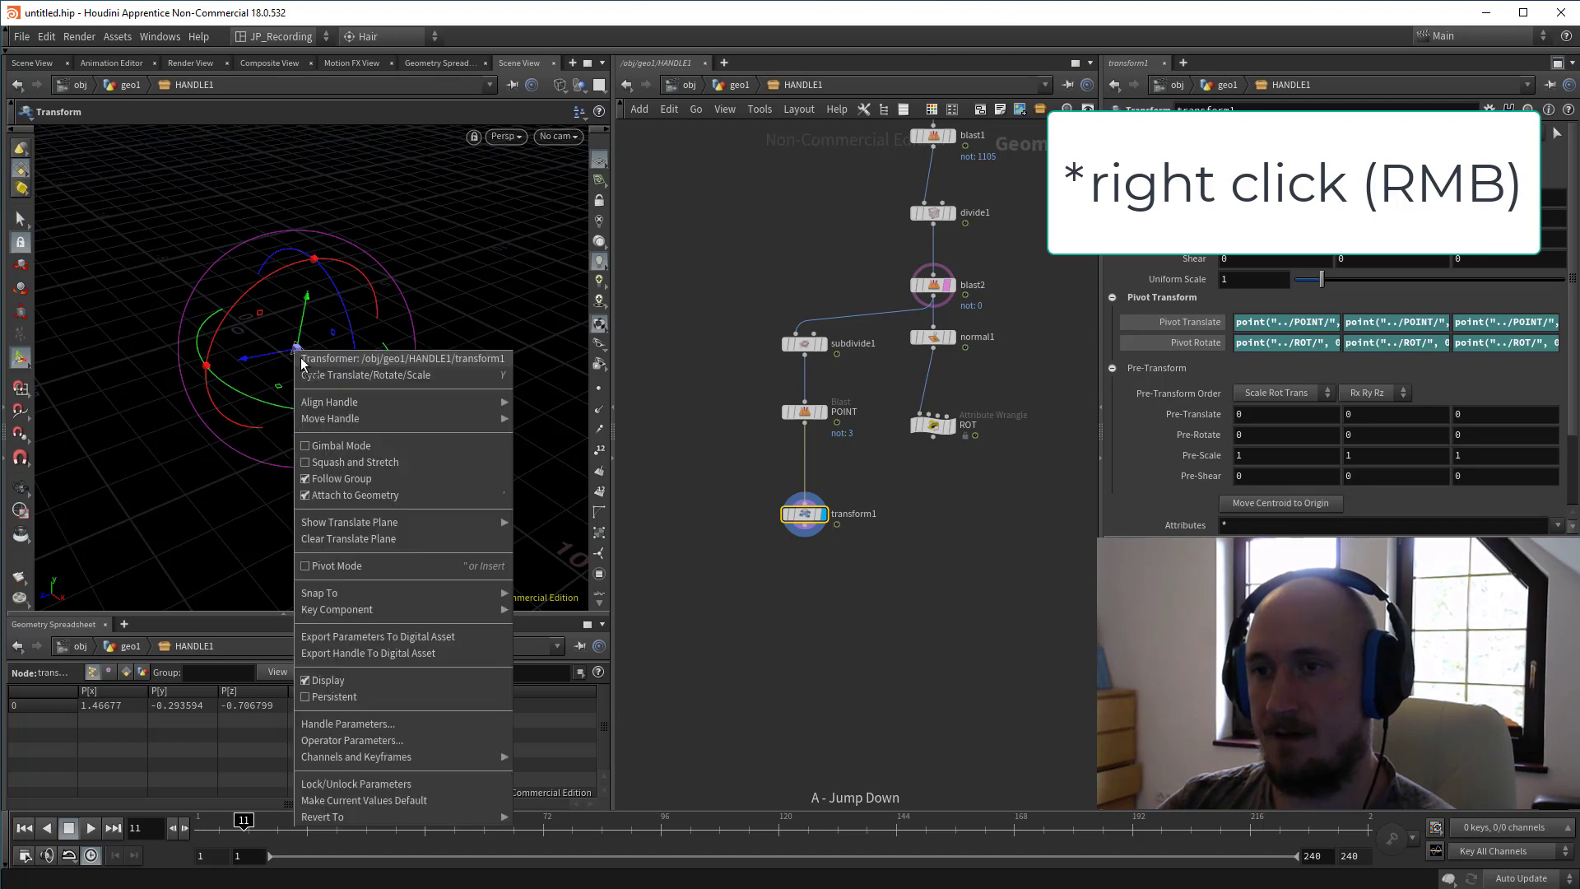
pyautogui.click(408, 654)
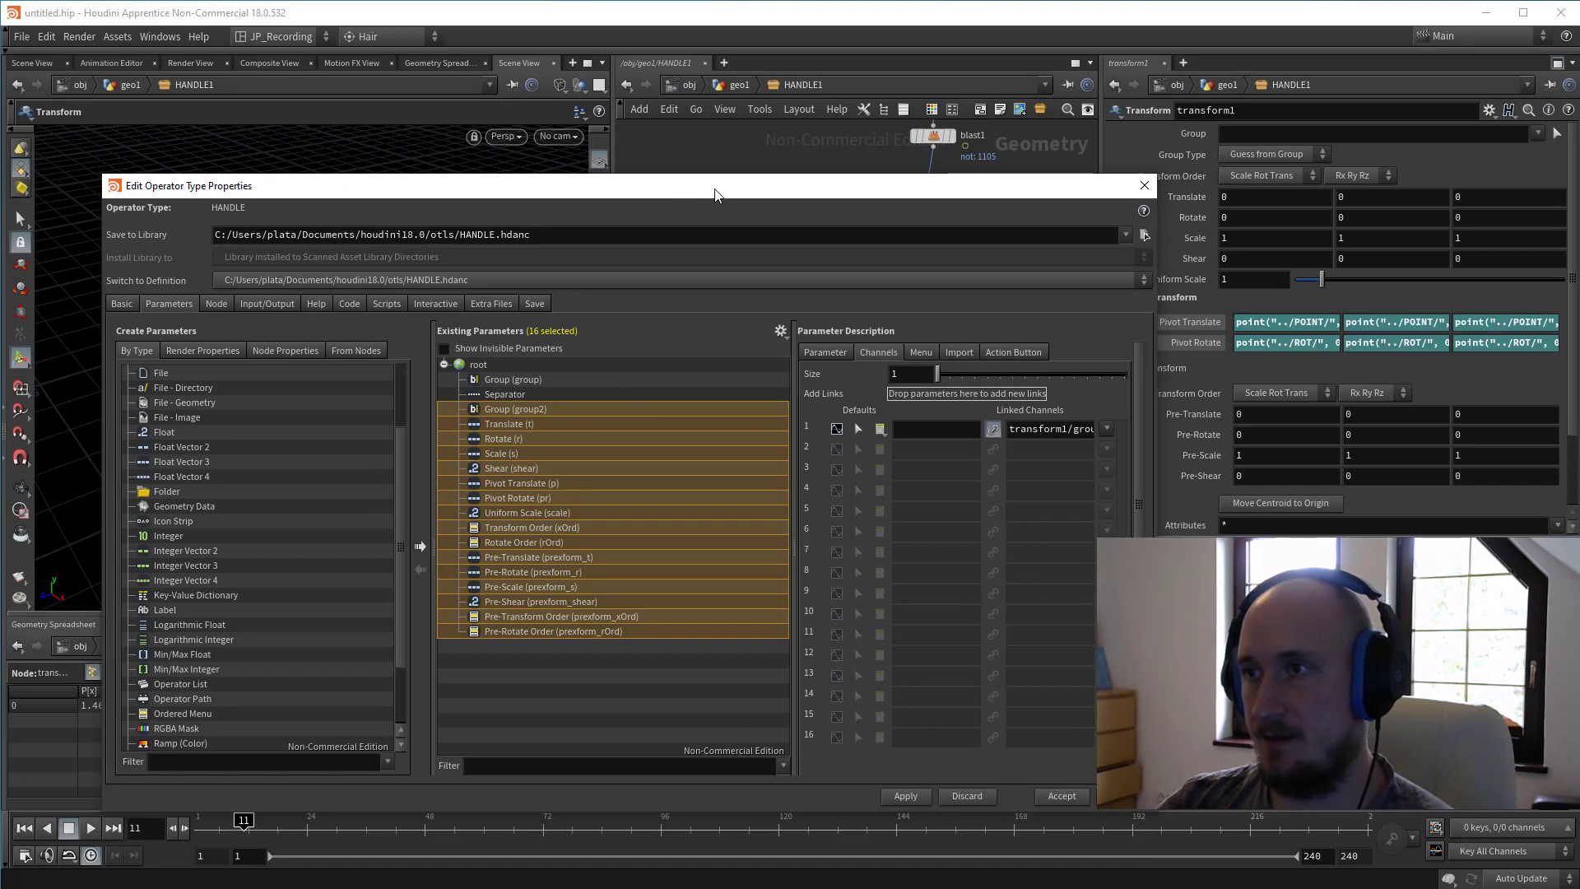
# Delete all the Pre-Transform parameters, Rotate Order, Transform Order and Uniform Scale from the asset's existing parameters.
pyautogui.moveTo(715, 195); pyautogui.dragTo(758, 122)
pyautogui.click(581, 596)
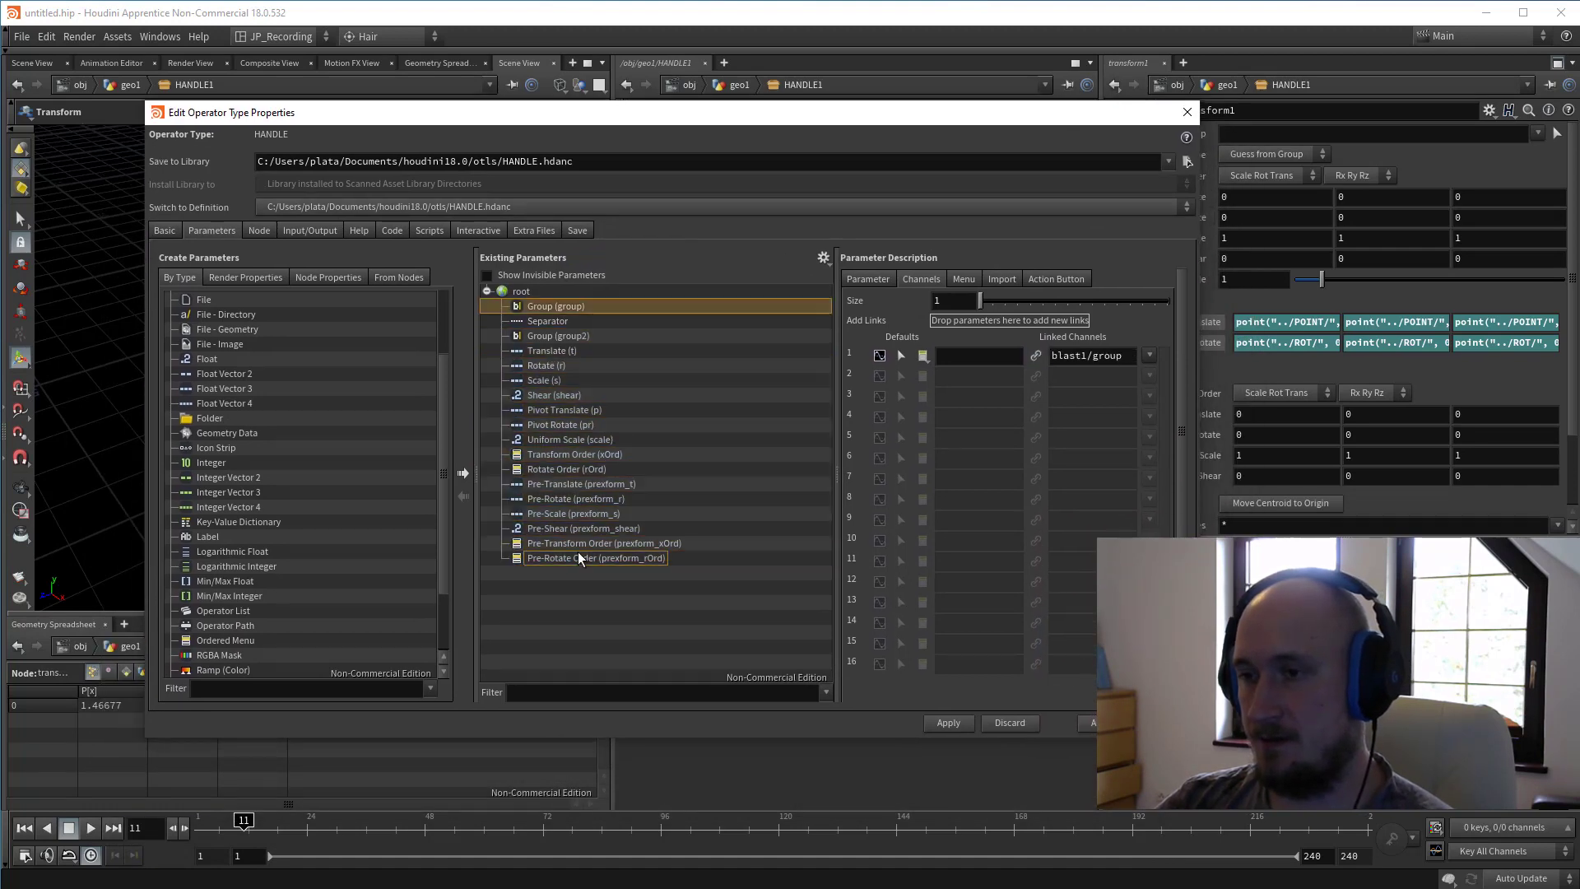
pyautogui.click(579, 557)
pyautogui.keyDown('shift'); pyautogui.click(615, 484); pyautogui.keyUp('shift')
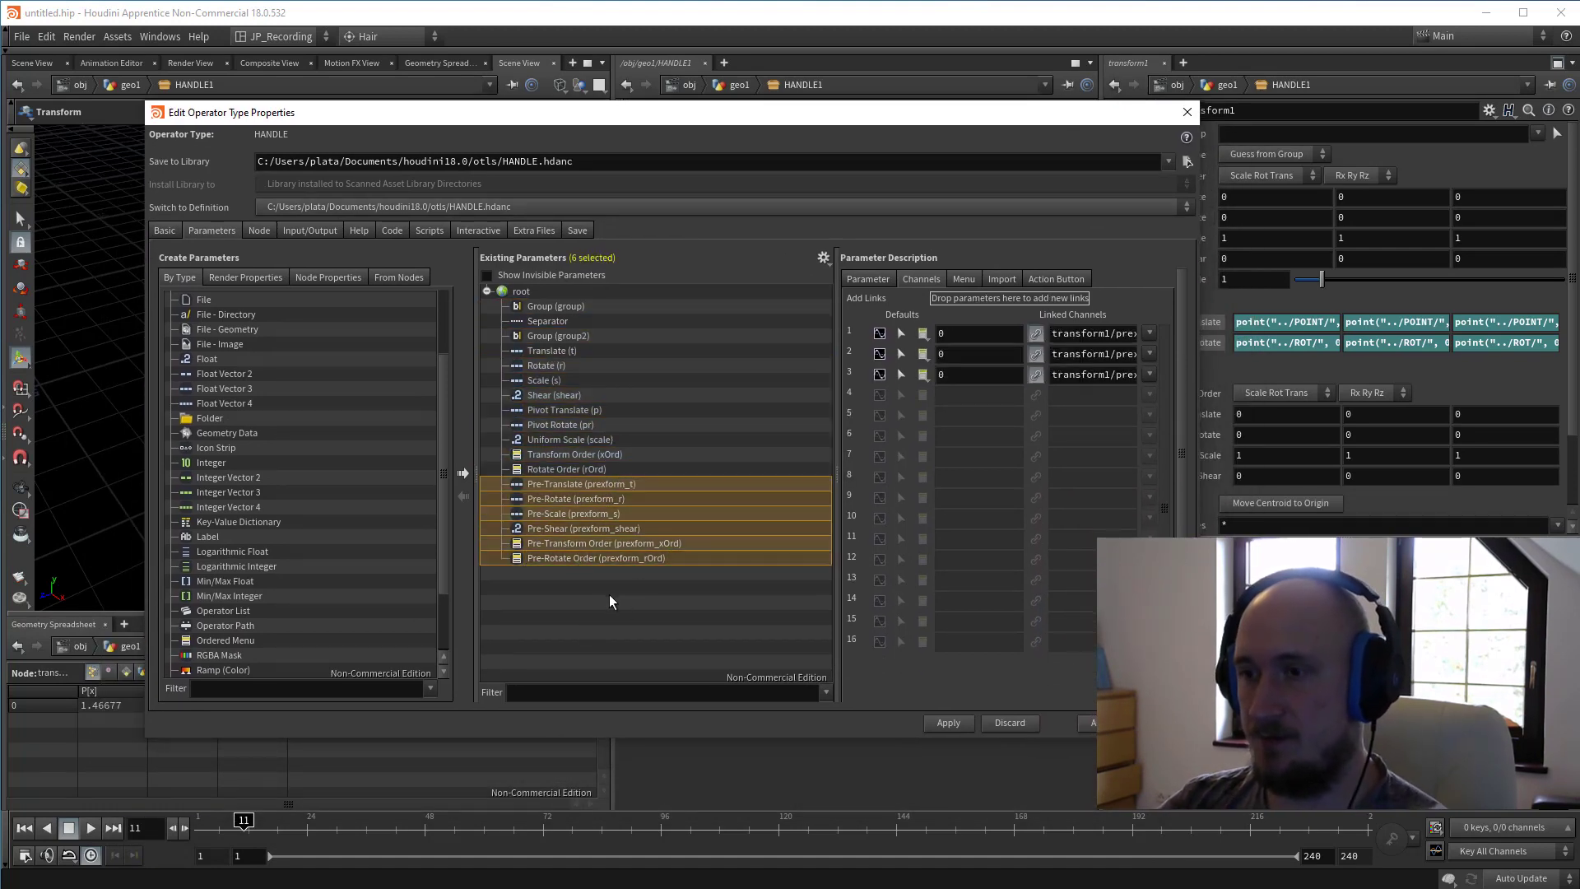
pyautogui.press('Delete')
pyautogui.press('Delete')
pyautogui.press('Delete')
pyautogui.press('Delete')
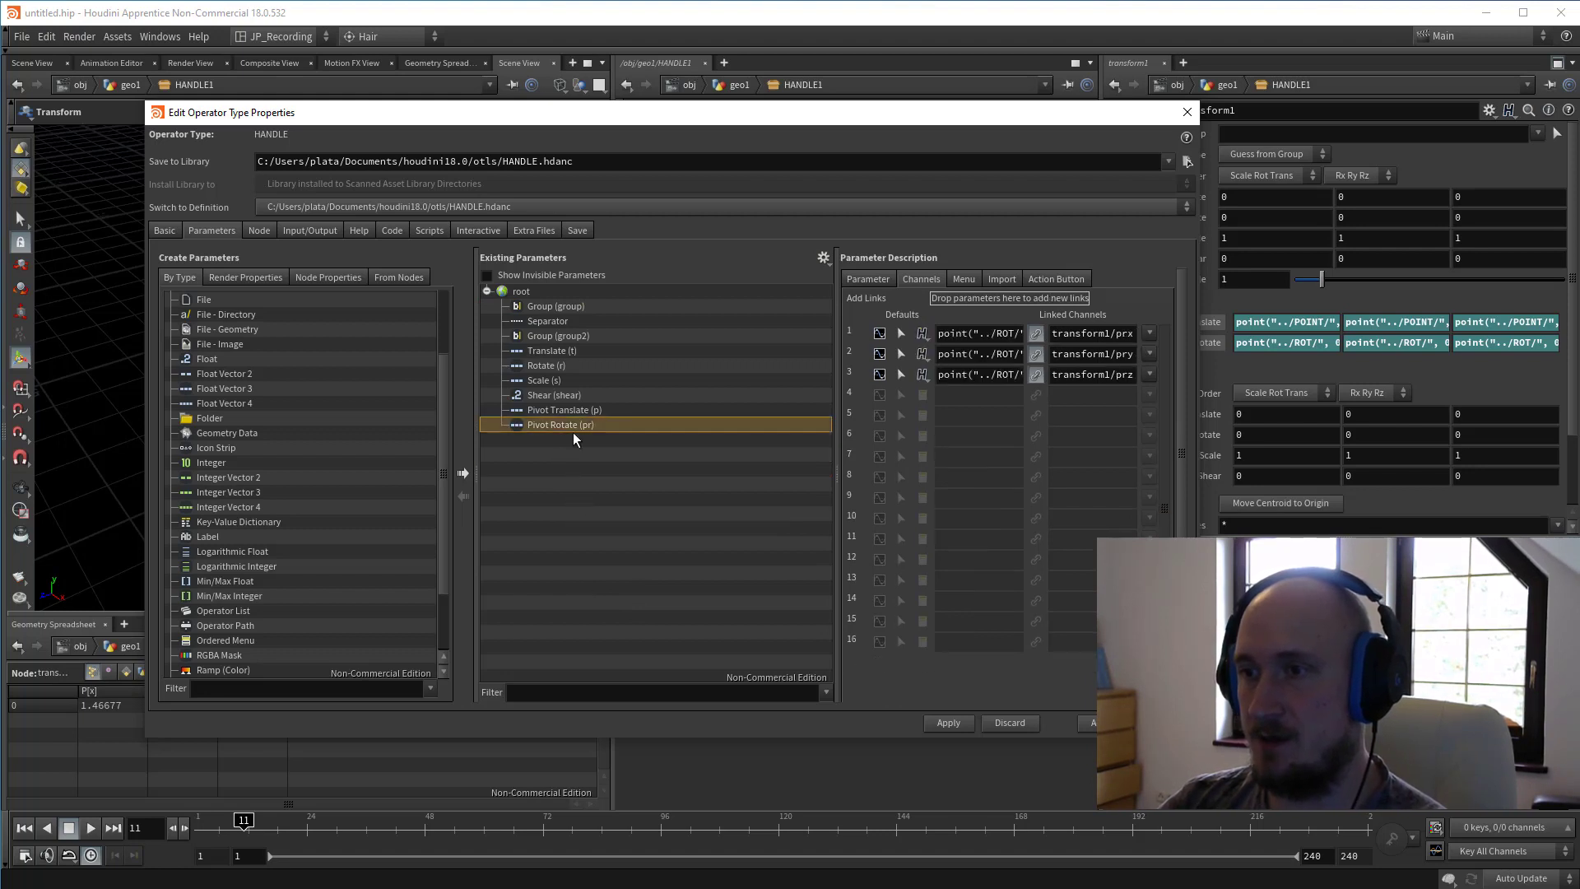
# Delete the Shear, Scale and group2 parameters from the asset, apply the changes and clear the properties window away.
pyautogui.click(559, 394)
pyautogui.press('Delete')
pyautogui.click(555, 381)
pyautogui.press('Delete')
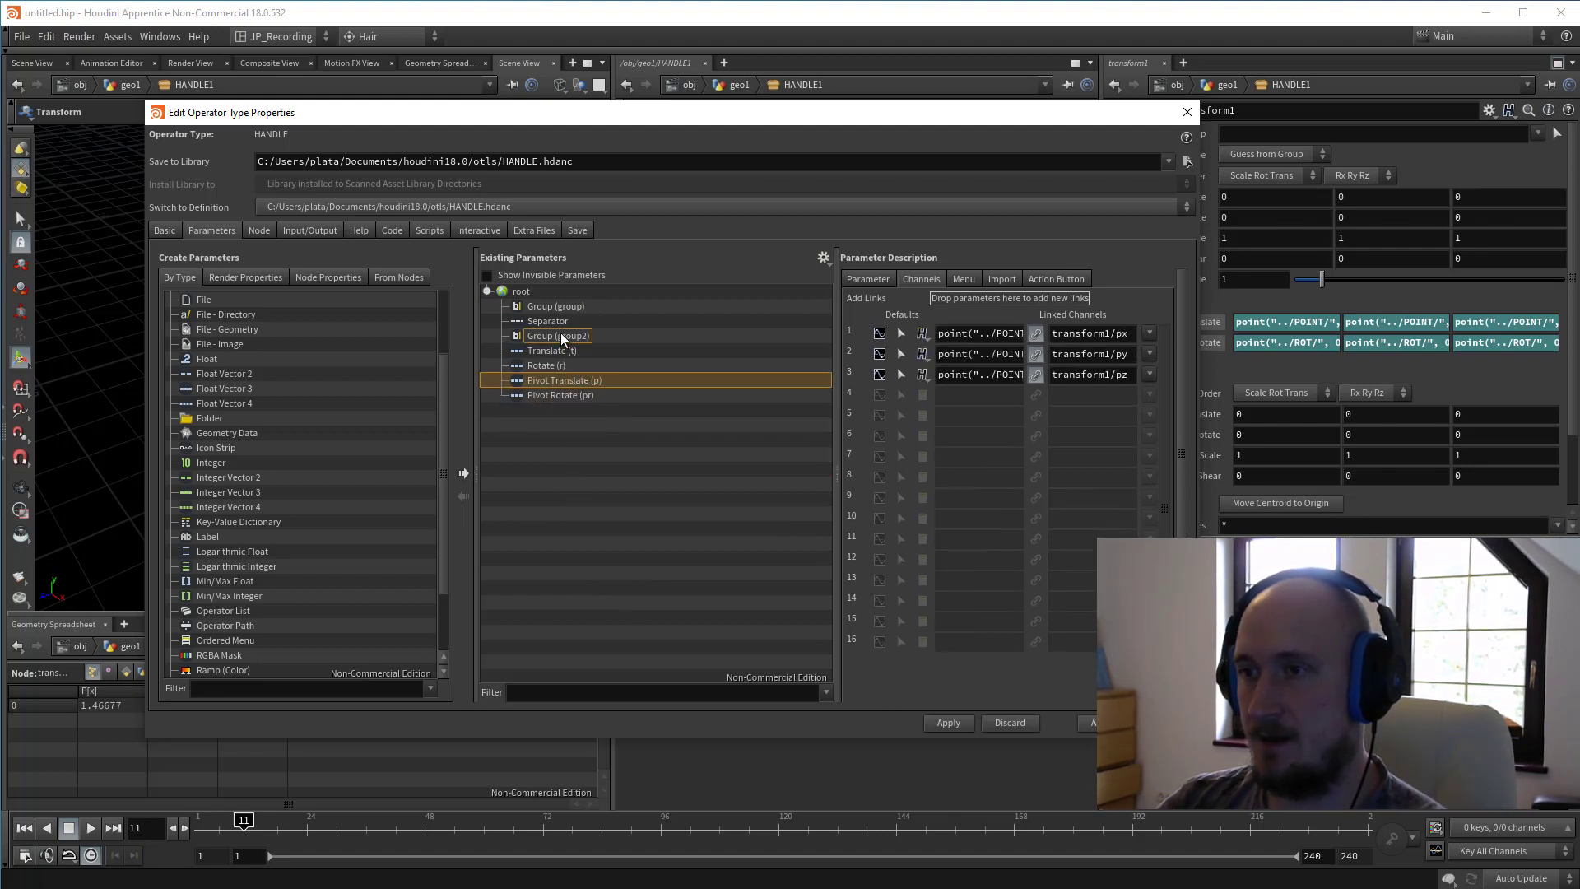
pyautogui.click(562, 337)
pyautogui.press('Delete')
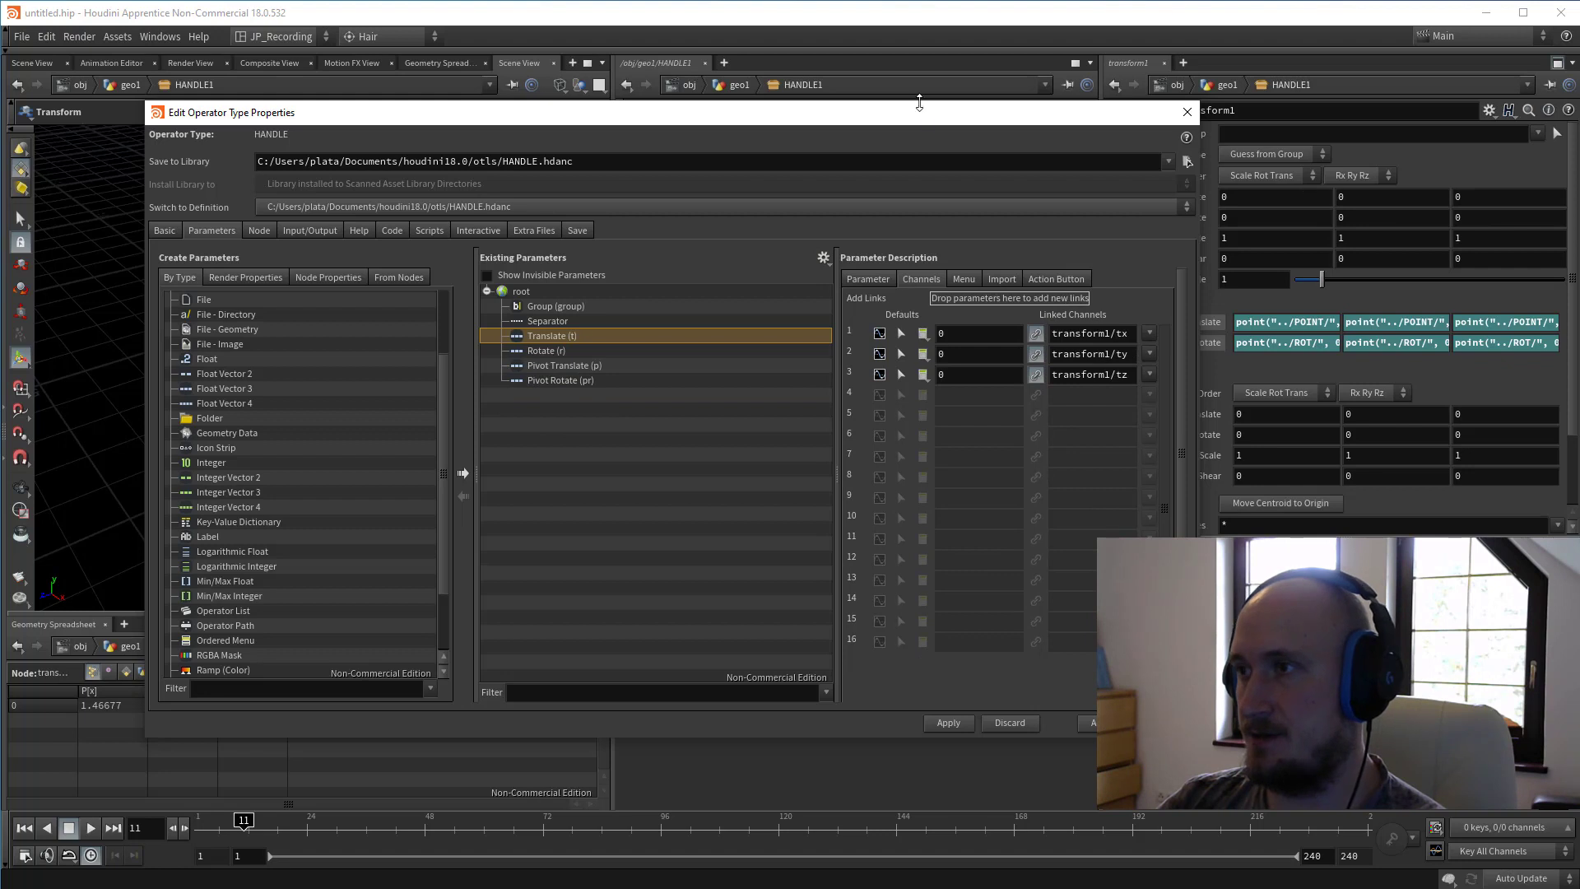
pyautogui.moveTo(926, 114); pyautogui.dragTo(864, 120)
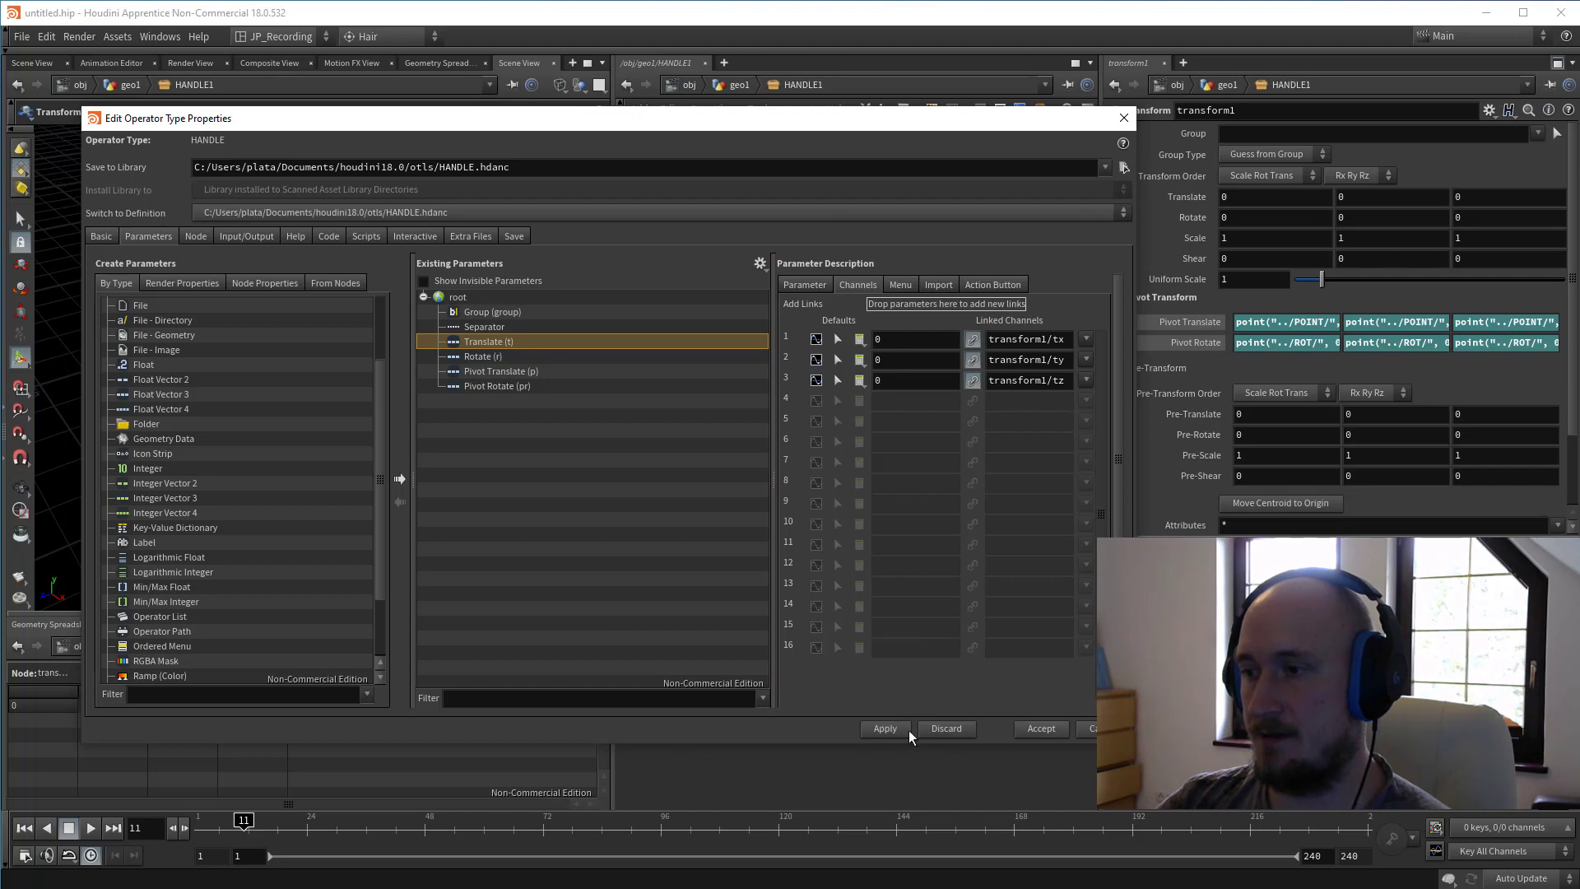
pyautogui.click(883, 729)
pyautogui.moveTo(915, 130); pyautogui.dragTo(0, 148)
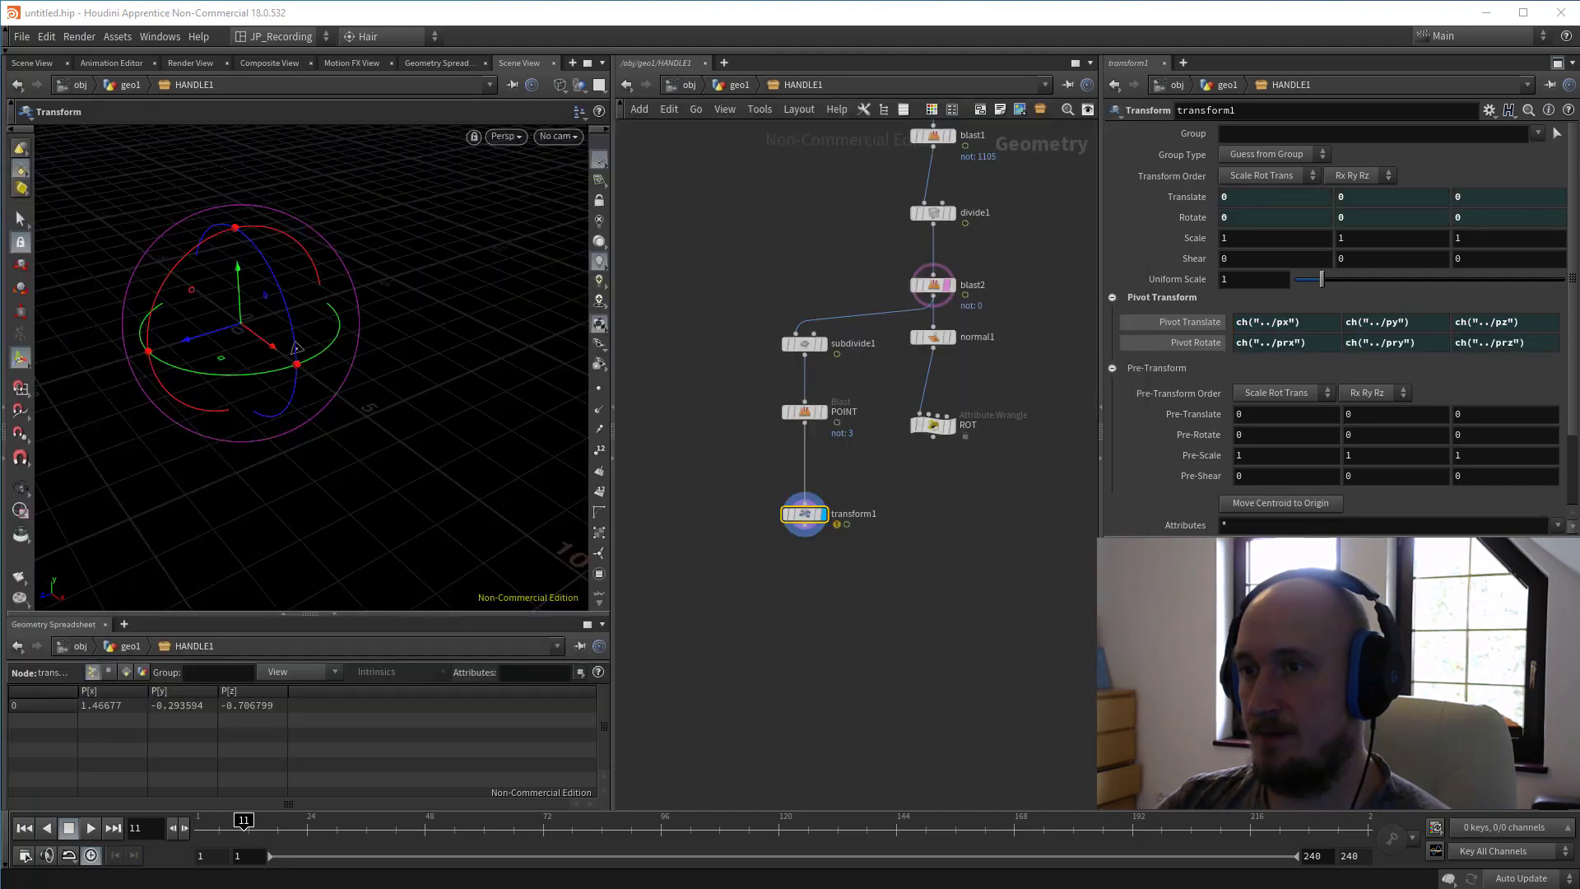
# Go up to geo1, play the animation to check HANDLE1's handle and return to frame 1.
pyautogui.press('u')
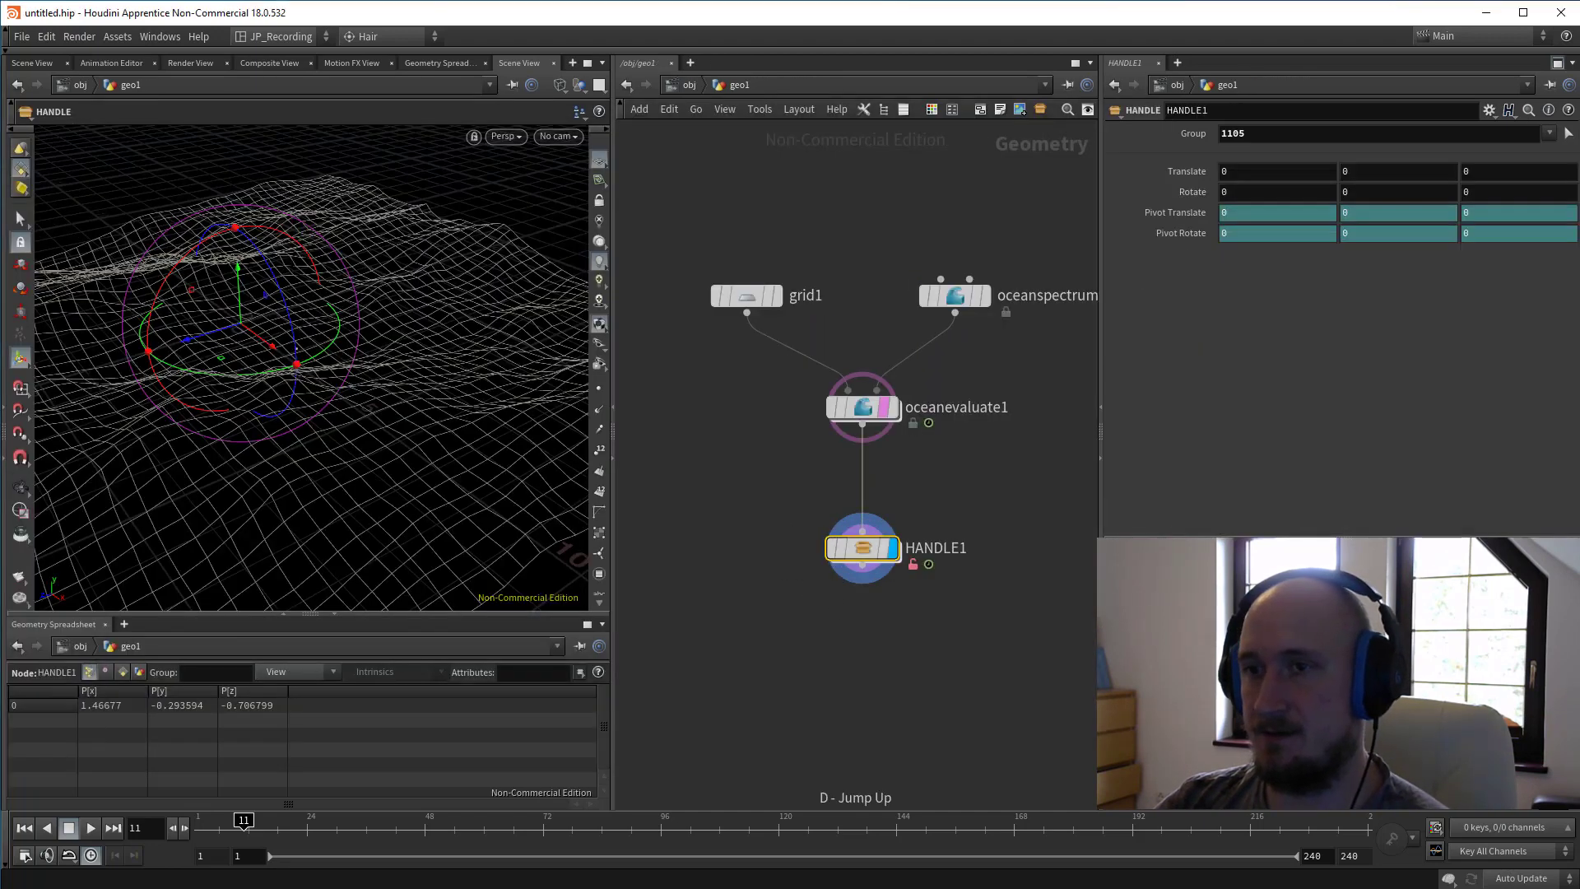
pyautogui.click(89, 830)
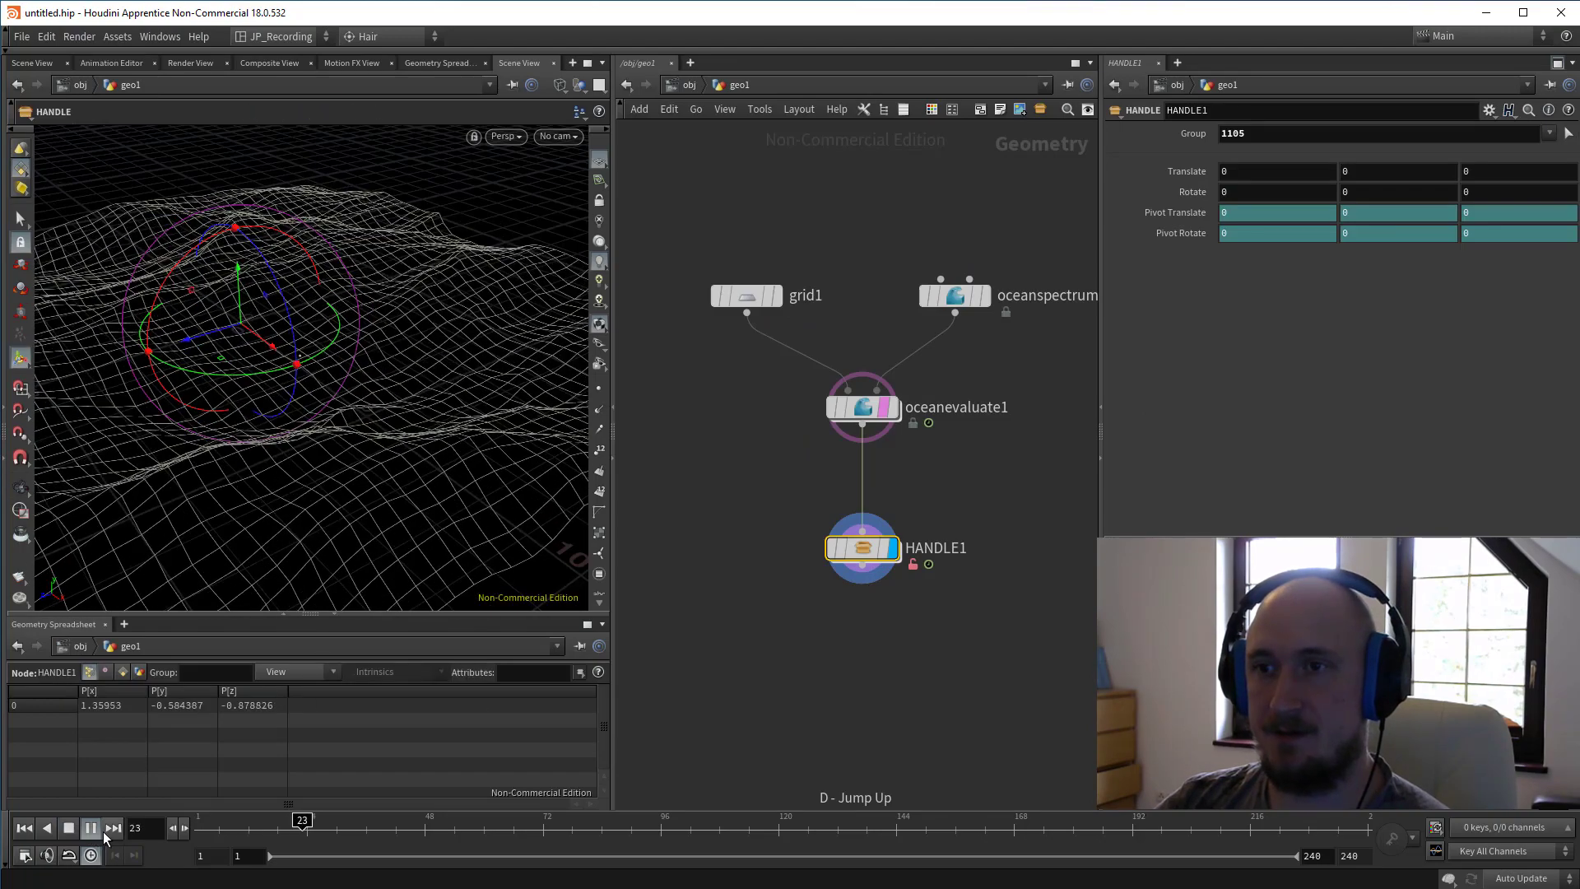
pyautogui.moveTo(319, 829); pyautogui.dragTo(157, 805)
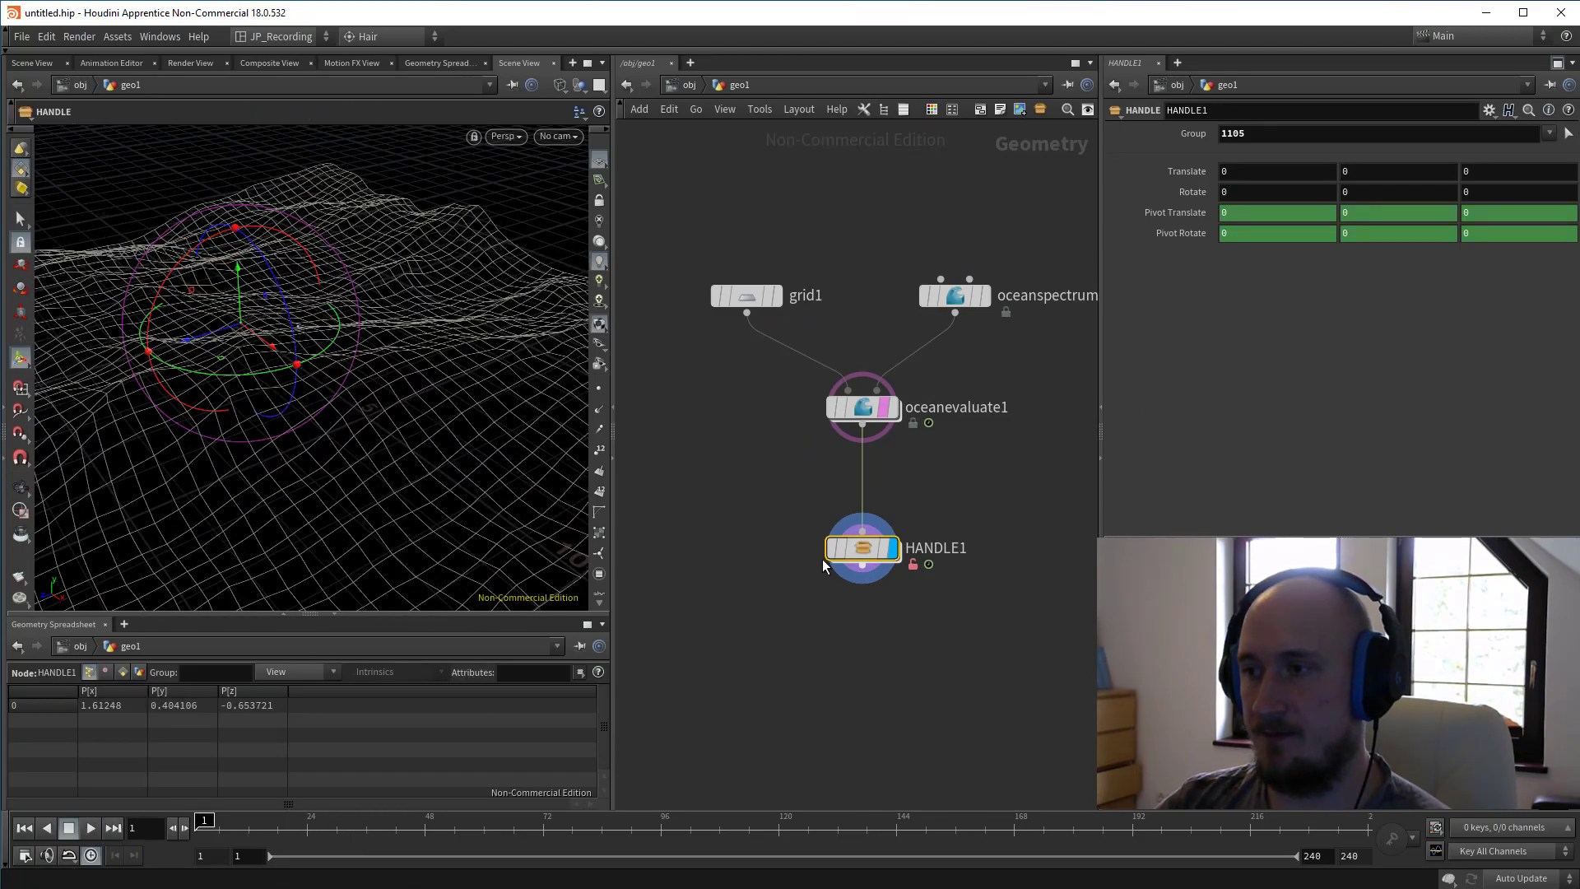
# Open HANDLE1's Type Properties and change the path in the first Pivot Translate default expression to ./POINT/.
pyautogui.rightClick(860, 543)
pyautogui.click(900, 873)
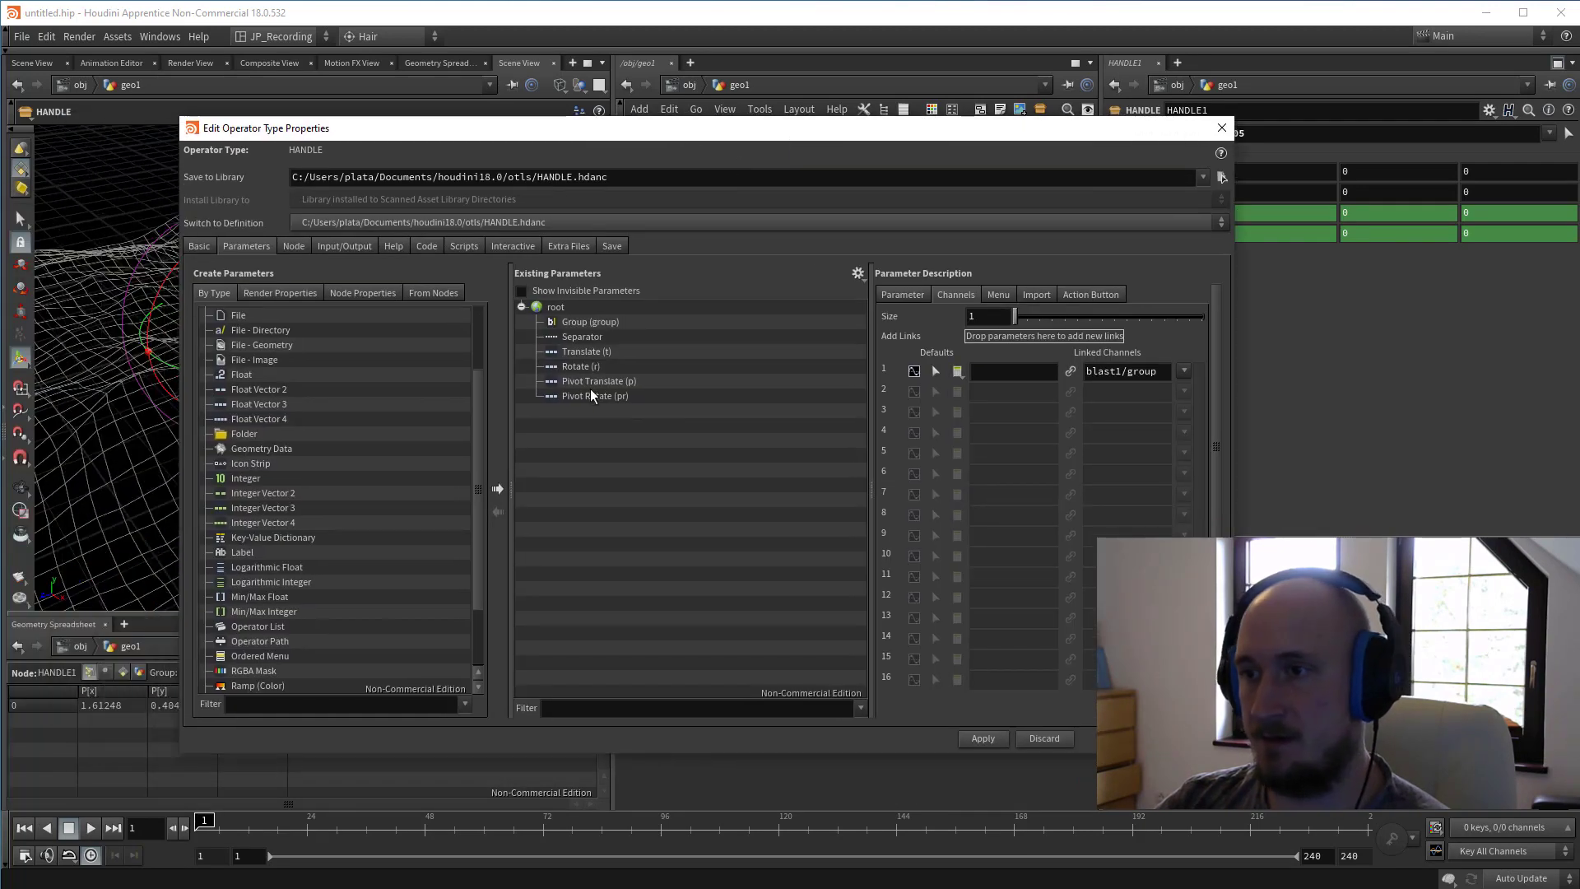
pyautogui.click(584, 382)
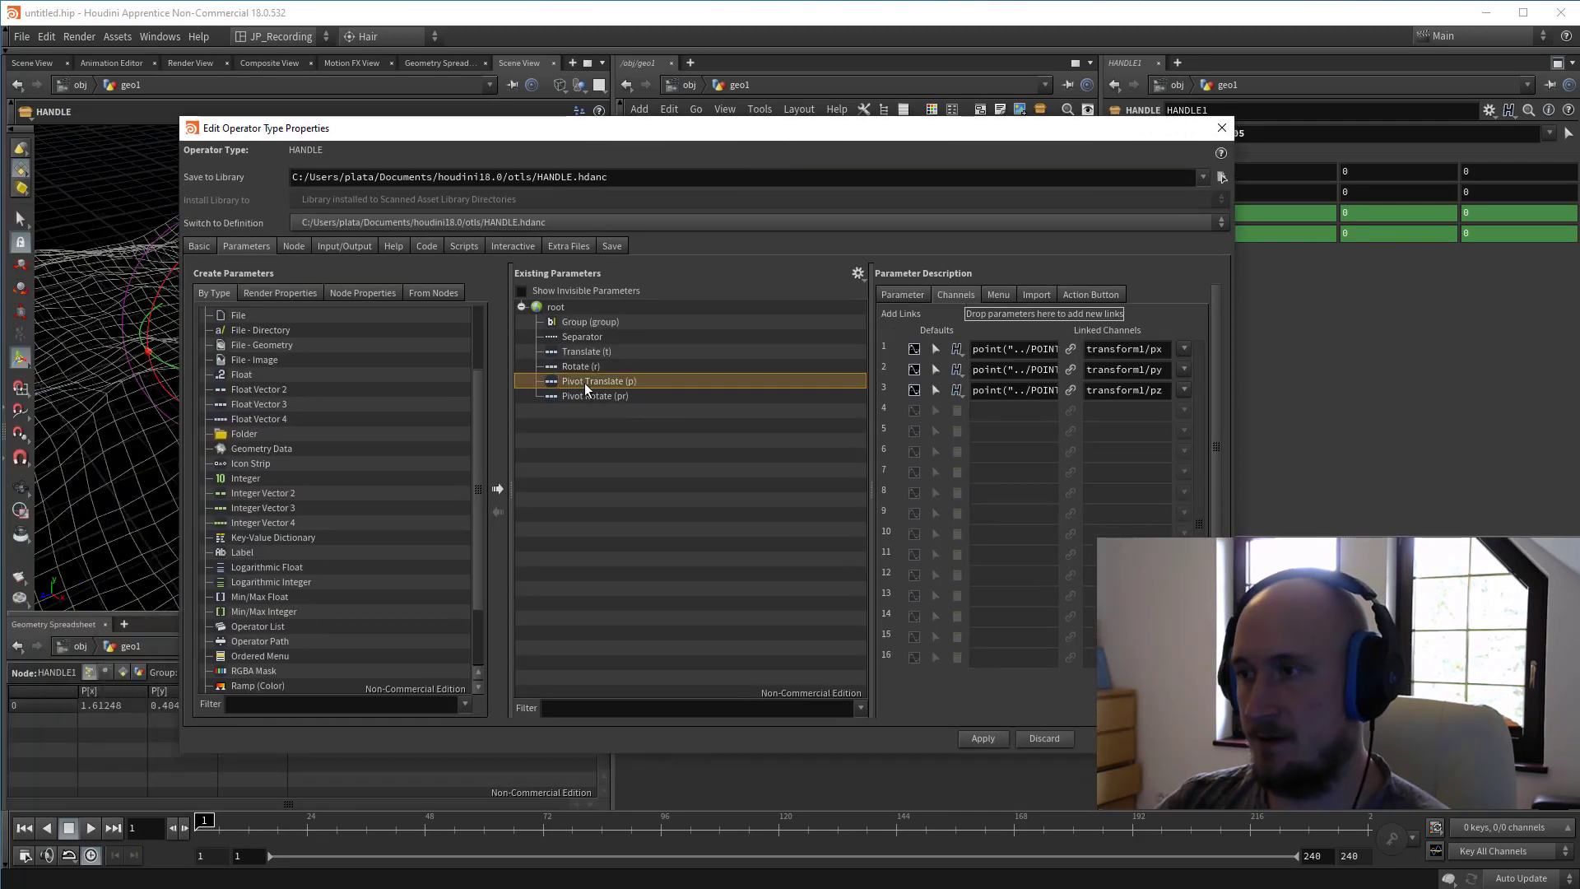
pyautogui.click(1025, 354)
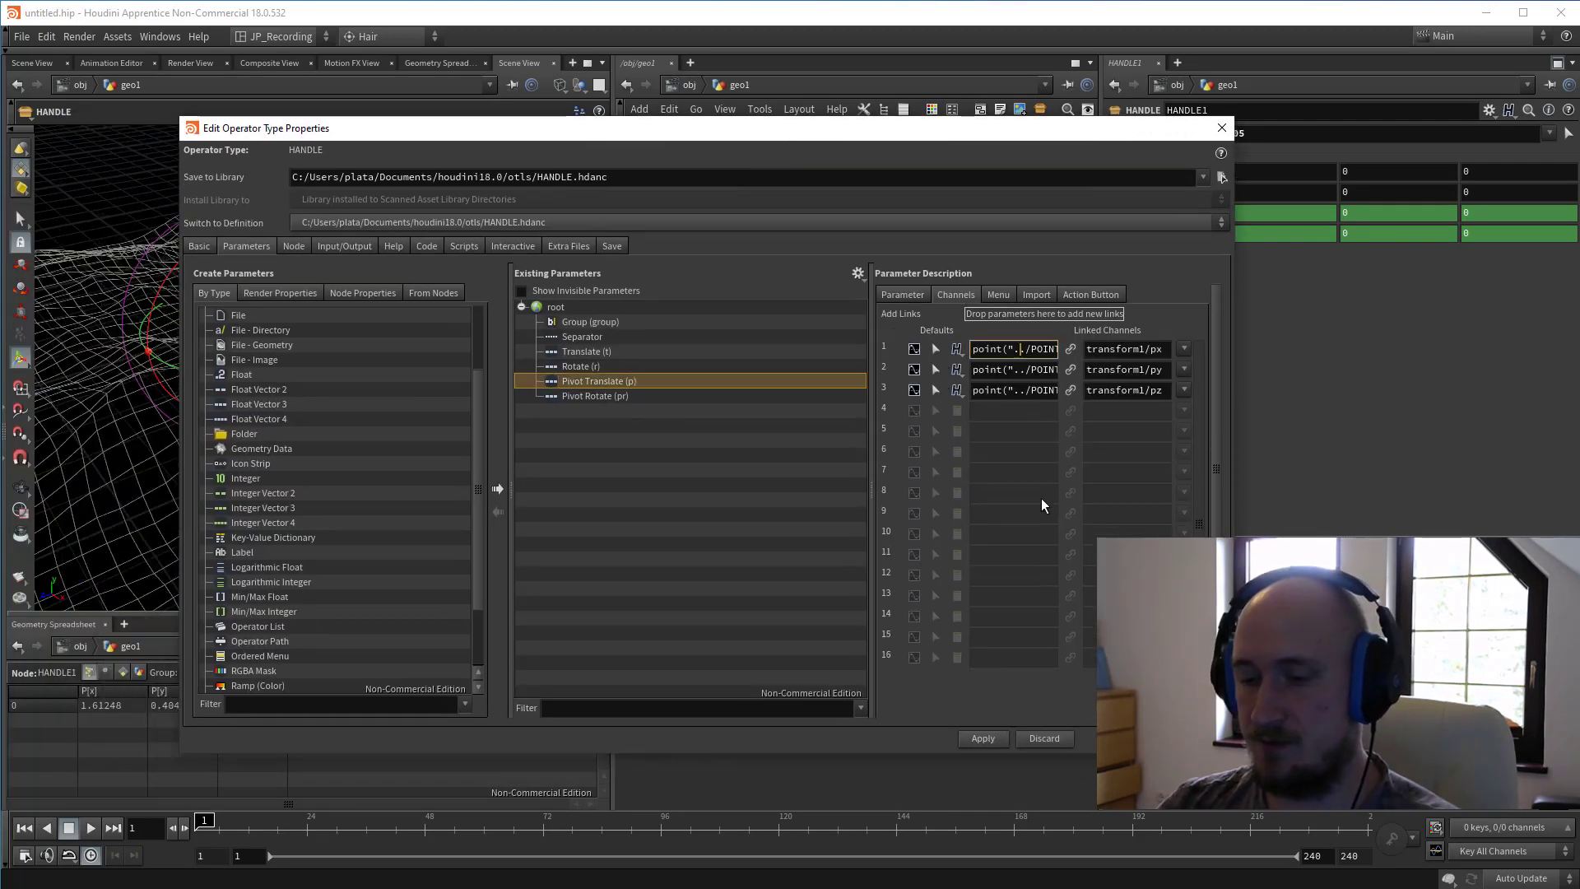
pyautogui.press('BackSpace')
pyautogui.press('Tab')
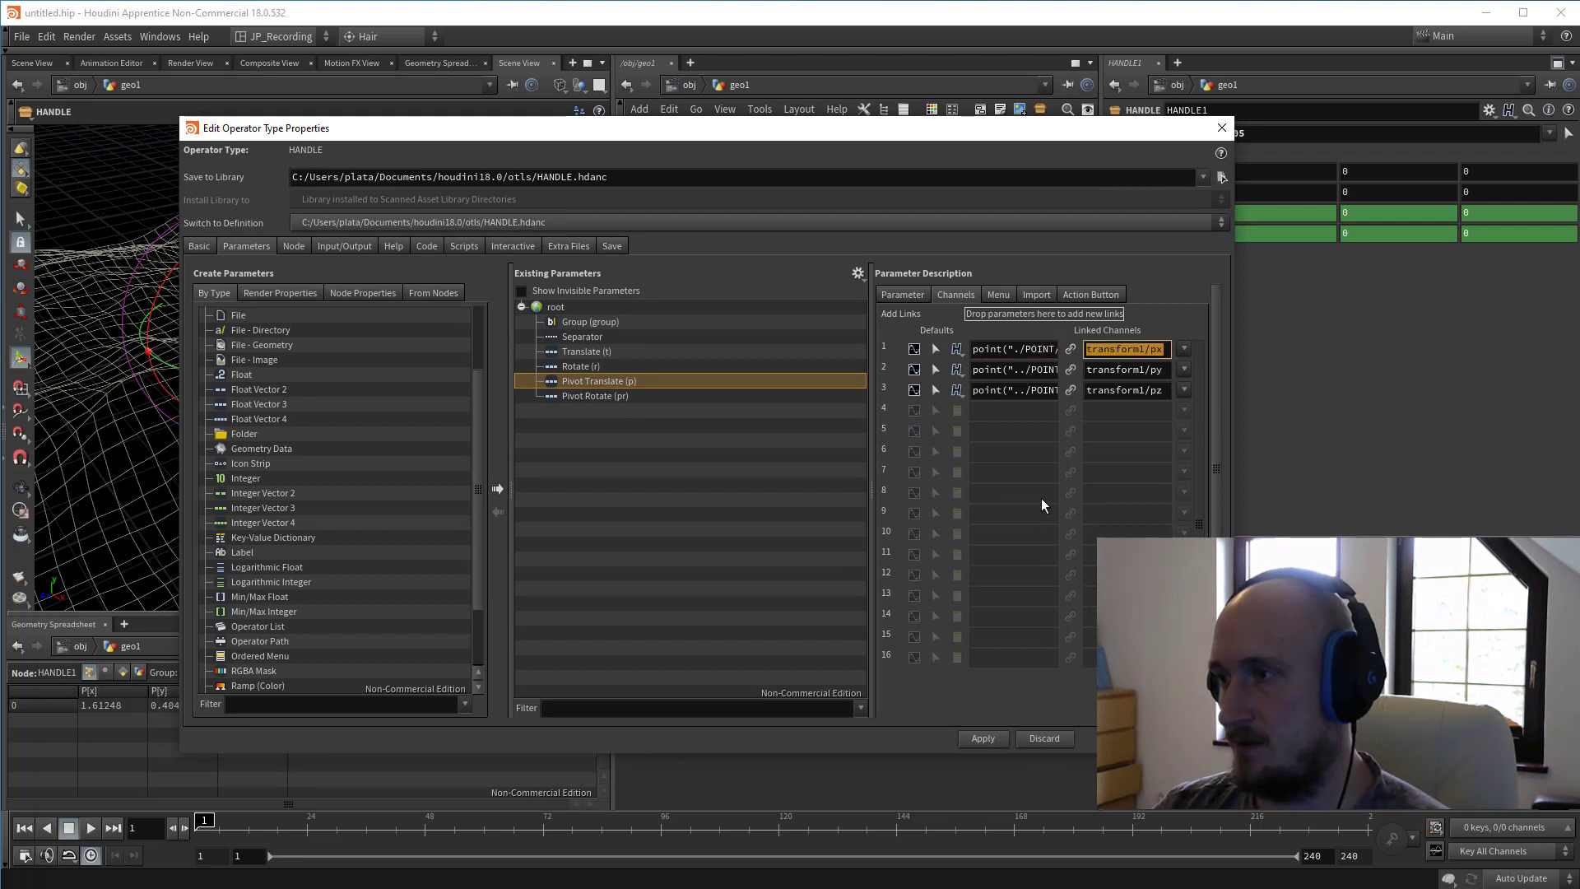
# Change the path in the second and third Pivot Translate default expressions to ./POINT/ as well.
pyautogui.press('Tab')
pyautogui.press('Left')
pyautogui.press('Left')
pyautogui.press('Left')
pyautogui.press('Left')
pyautogui.press('Left')
pyautogui.press('Left')
pyautogui.press('Left')
pyautogui.press('Left')
pyautogui.press('Left')
pyautogui.press('Left')
pyautogui.press('Left')
pyautogui.press('Left')
pyautogui.press('Left')
pyautogui.press('Left')
pyautogui.press('Left')
pyautogui.press('Left')
pyautogui.press('Left')
pyautogui.press('Left')
pyautogui.press('Left')
pyautogui.press('Left')
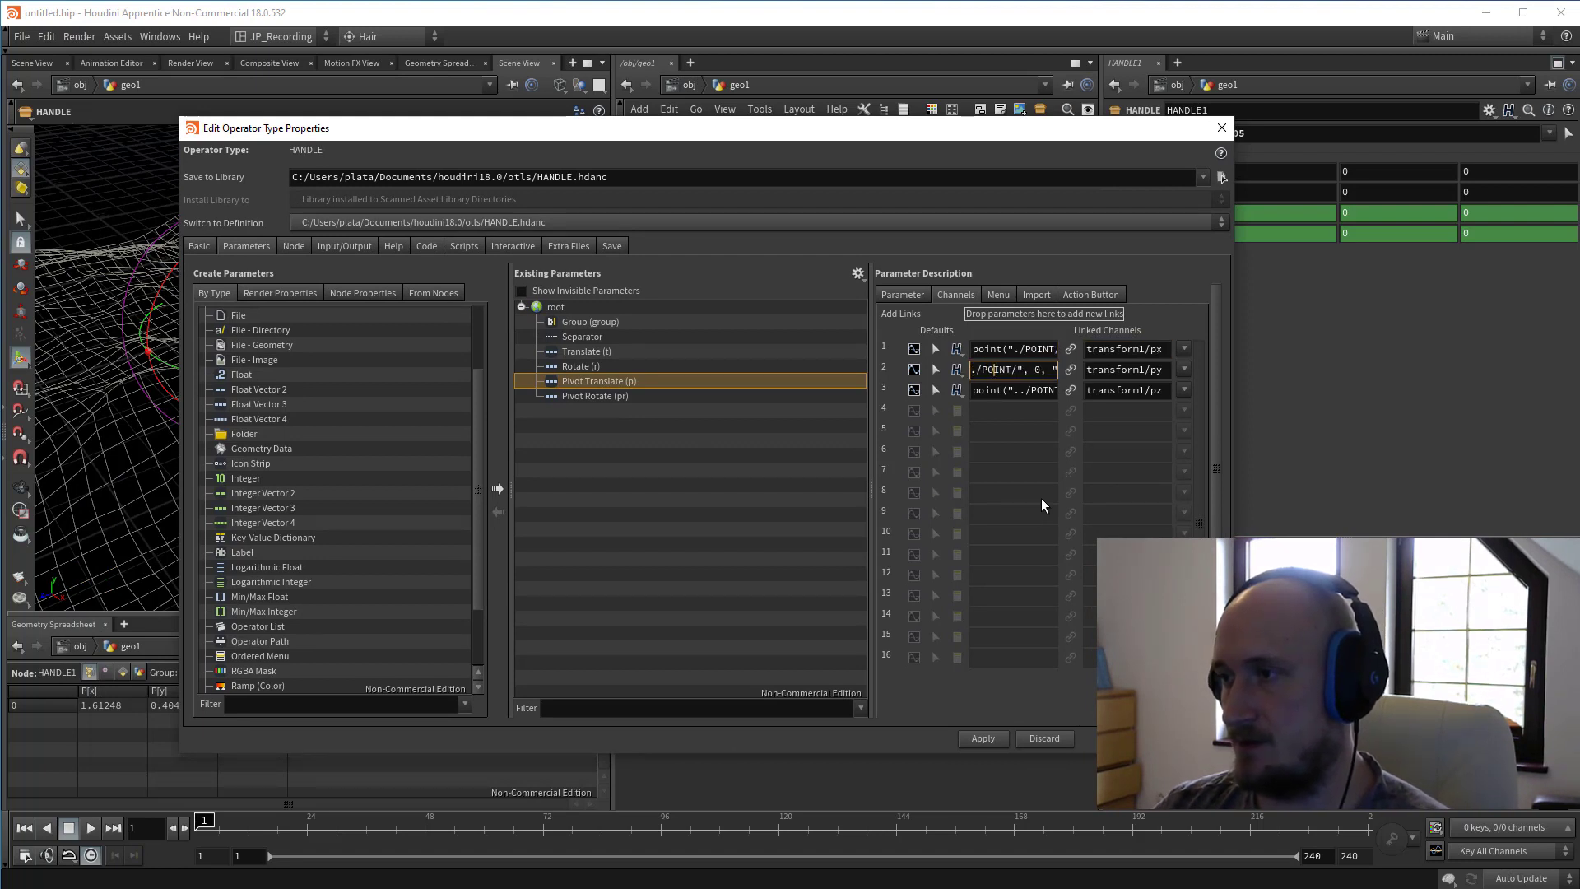
pyautogui.press('Right')
pyautogui.press('Right')
pyautogui.press('Right')
pyautogui.press('Right')
pyautogui.press('Right')
pyautogui.press('Delete')
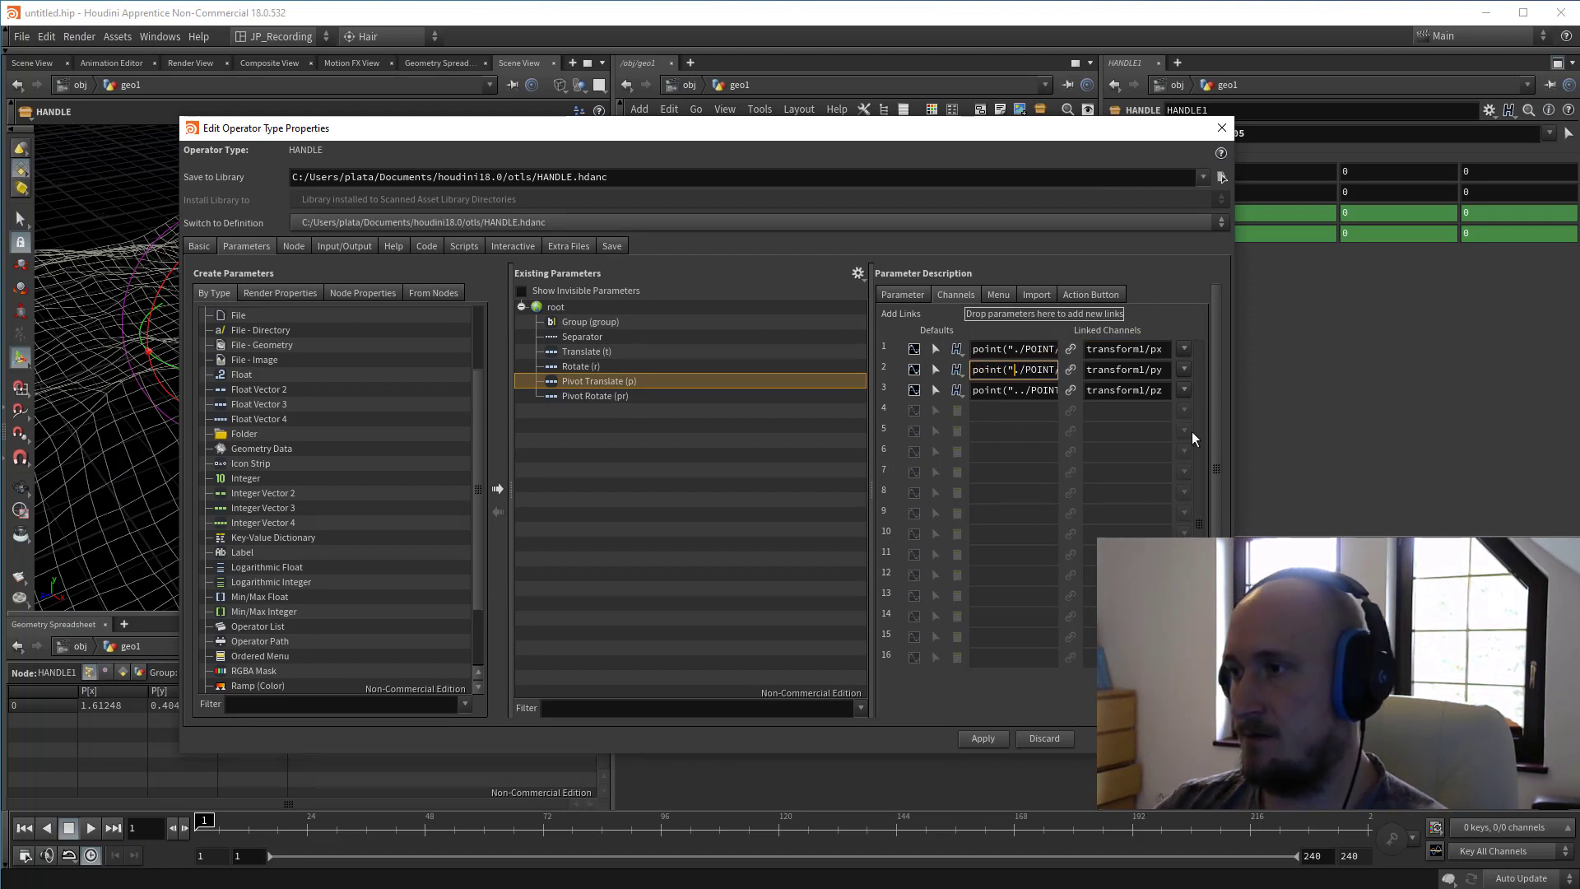
pyautogui.click(1021, 391)
pyautogui.press('BackSpace')
pyautogui.press('Tab')
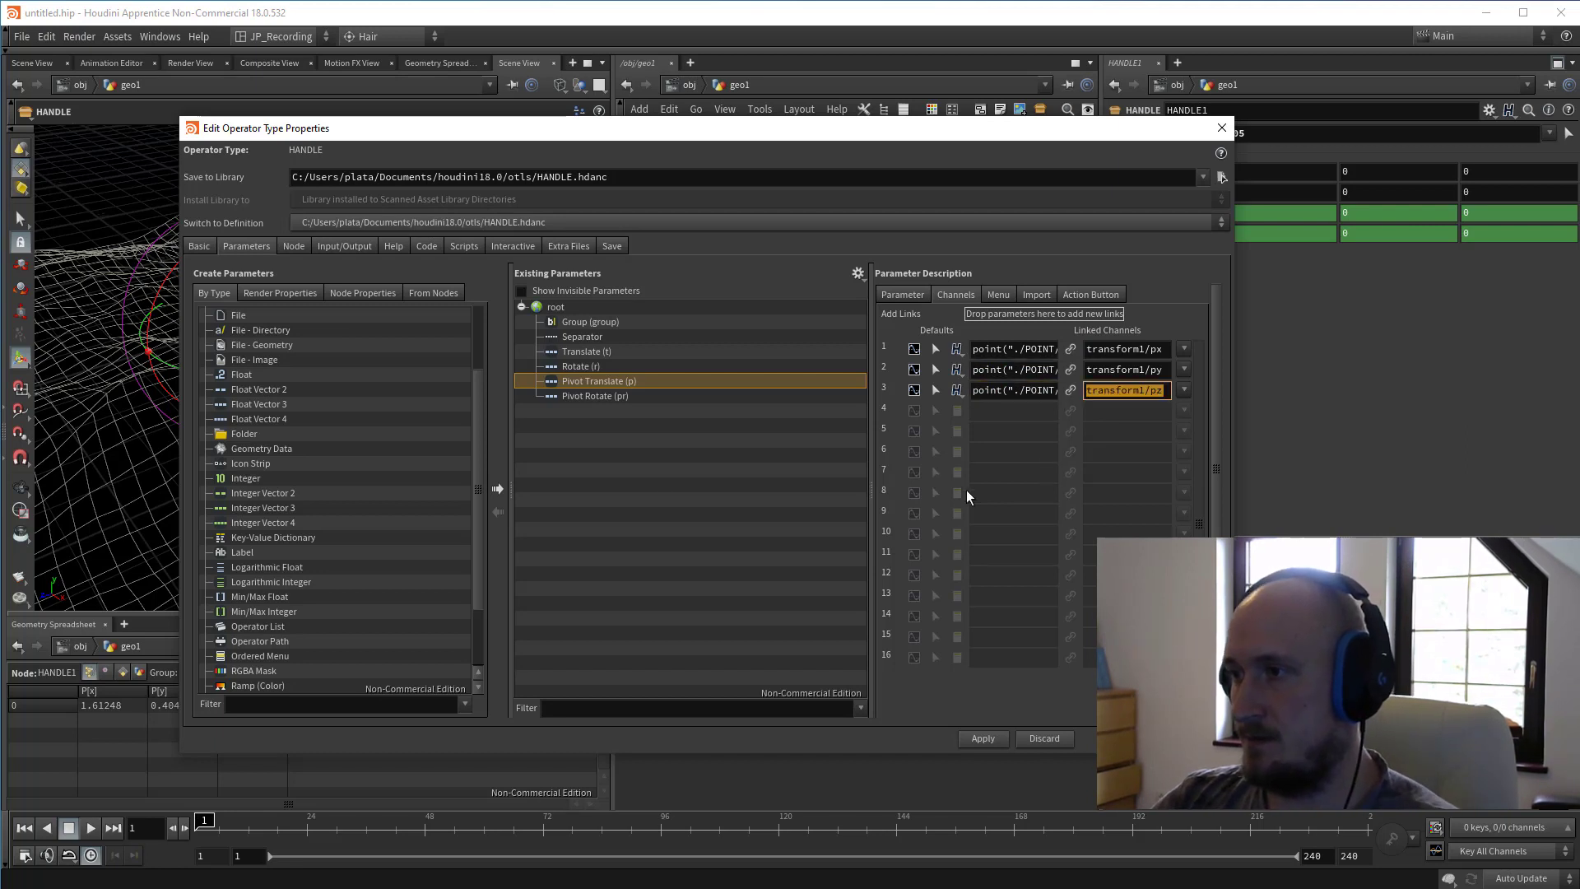
# Change the path in all three Pivot Rotate default expressions to ./ROT/, apply the changes and close the properties.
pyautogui.click(624, 397)
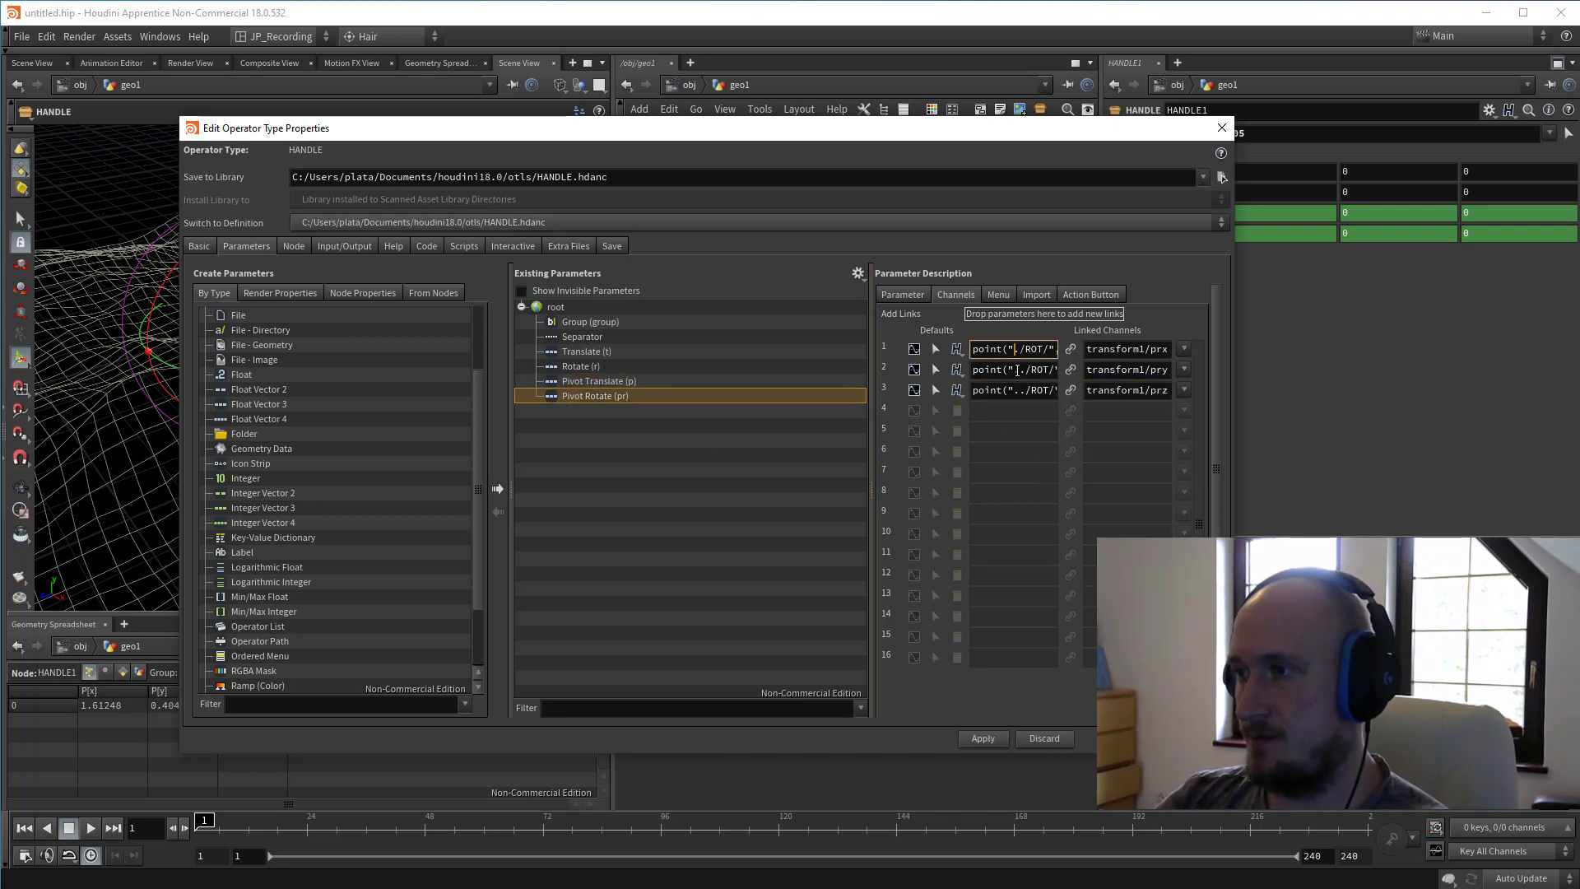
pyautogui.click(984, 739)
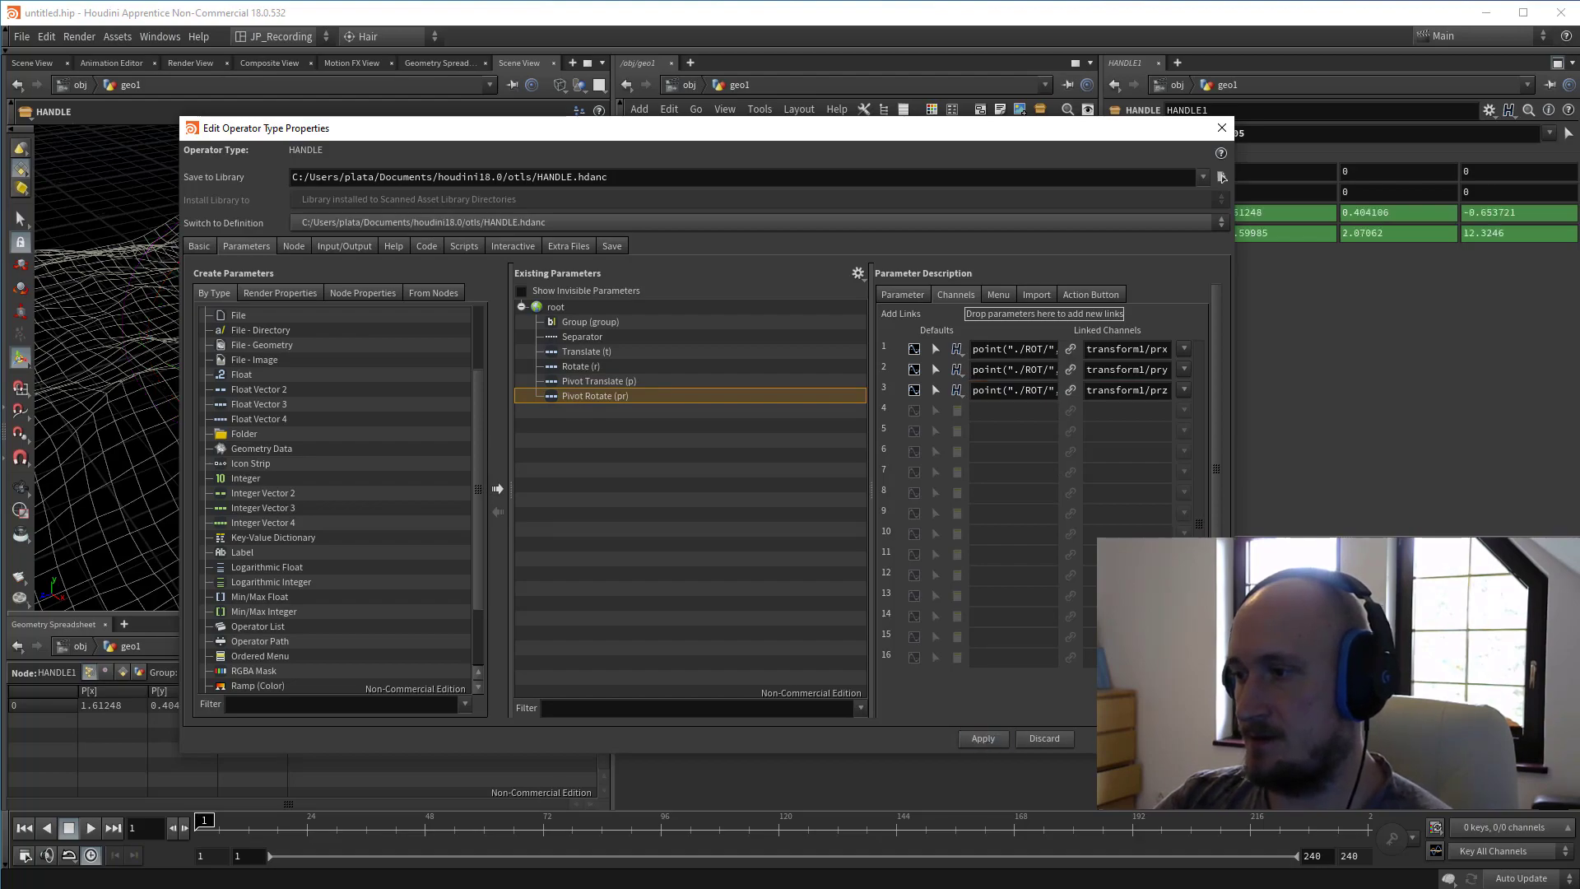
pyautogui.click(1106, 740)
pyautogui.moveTo(732, 604); pyautogui.dragTo(1016, 502)
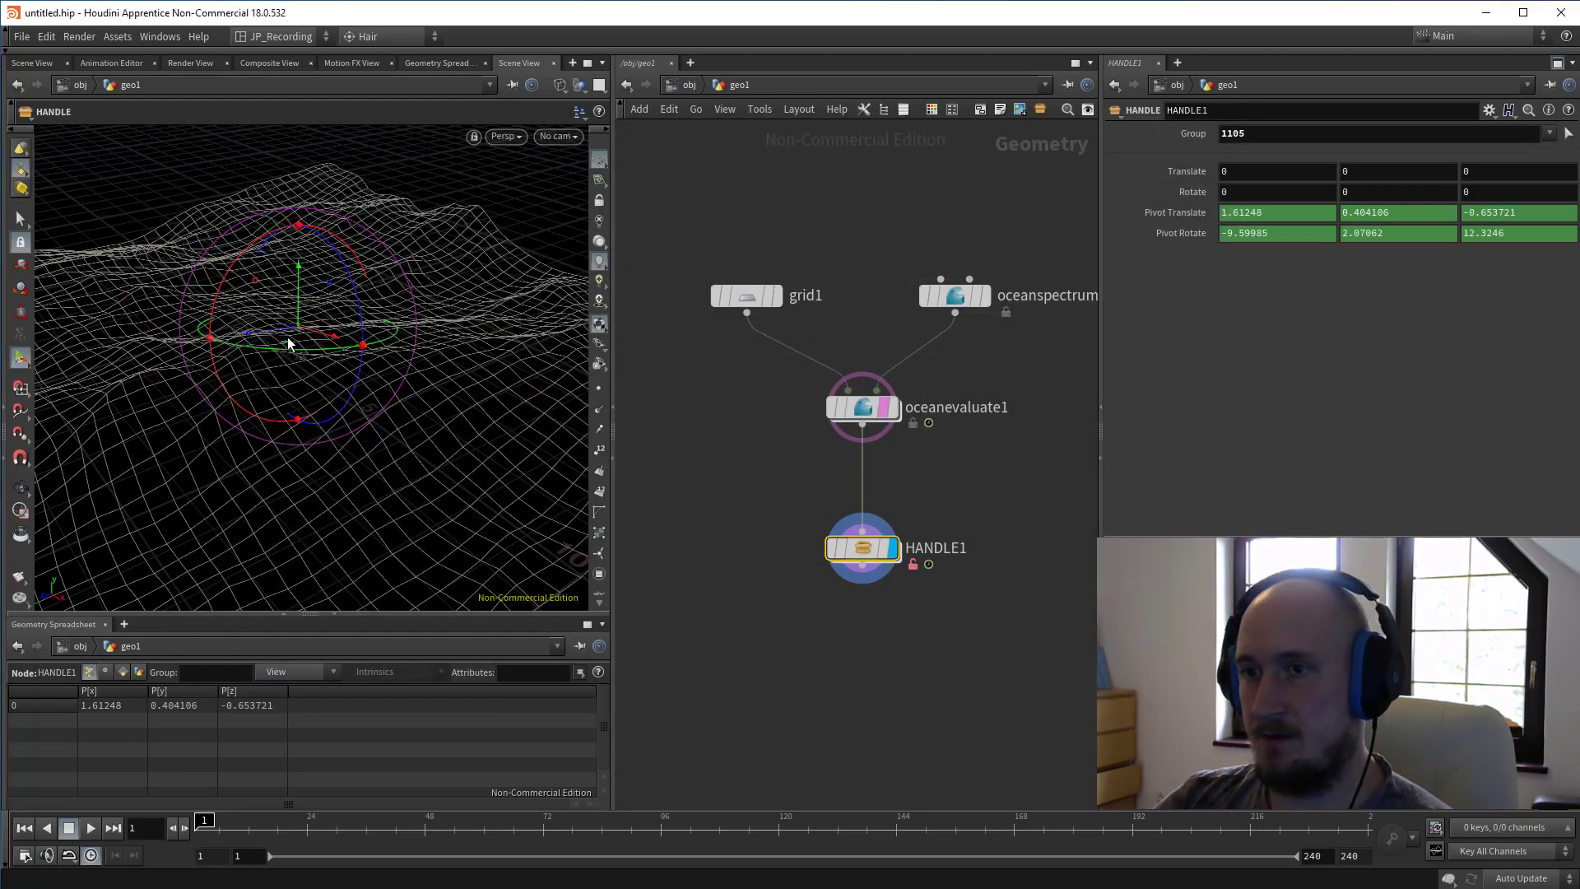
# Orbit around the ocean, play the animation to check that the handle follows the surface, and return to frame 1.
pyautogui.keyDown('alt'); pyautogui.moveTo(288, 337); pyautogui.dragTo(335, 469); pyautogui.keyUp('alt')
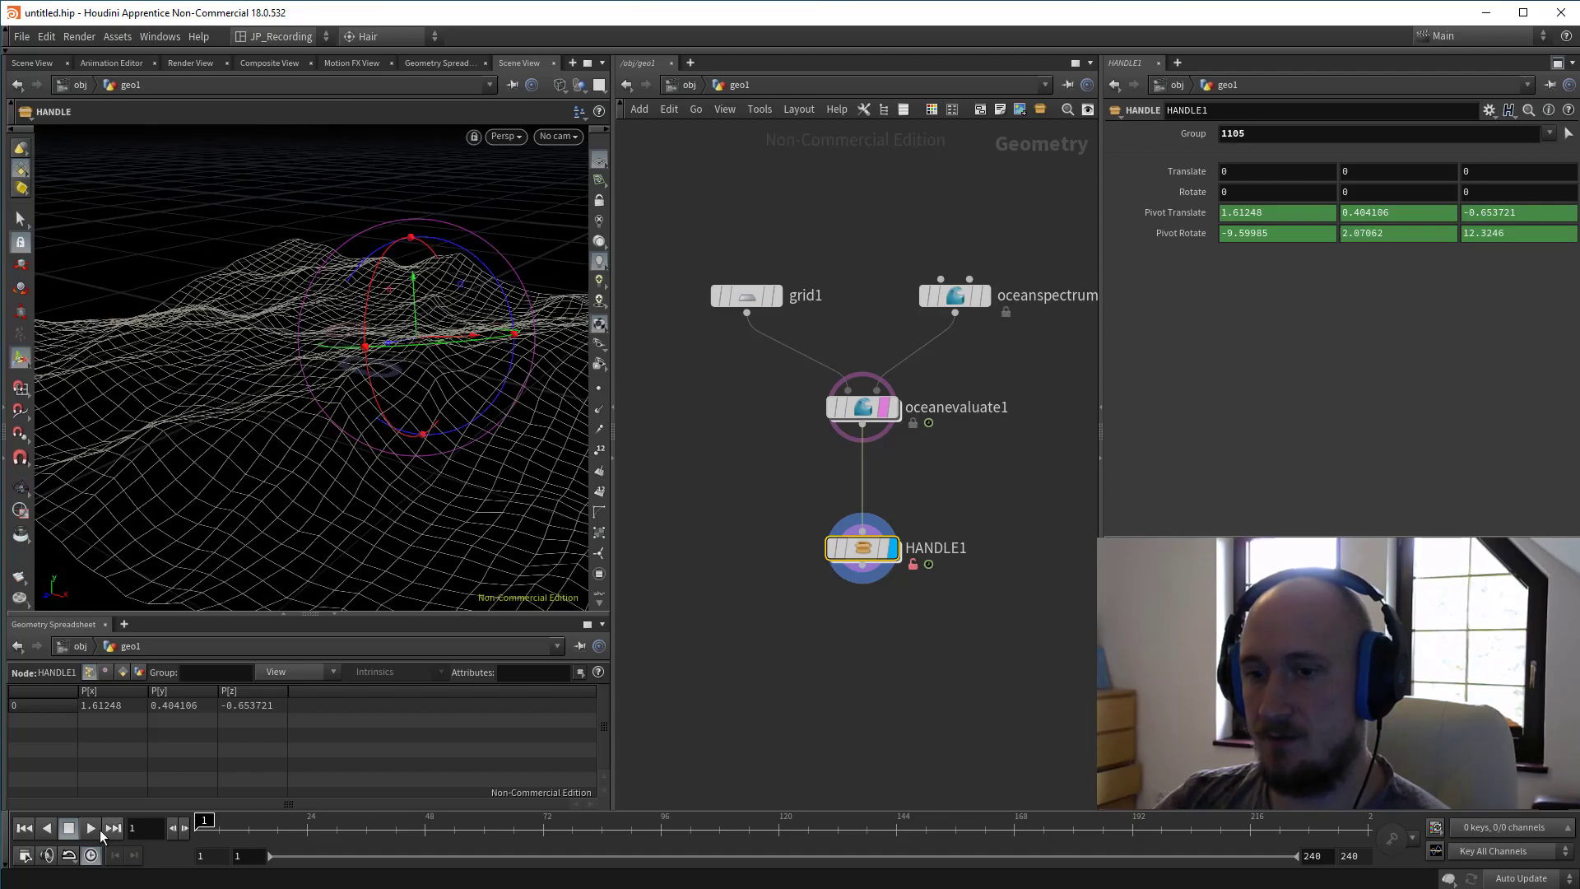
pyautogui.click(99, 832)
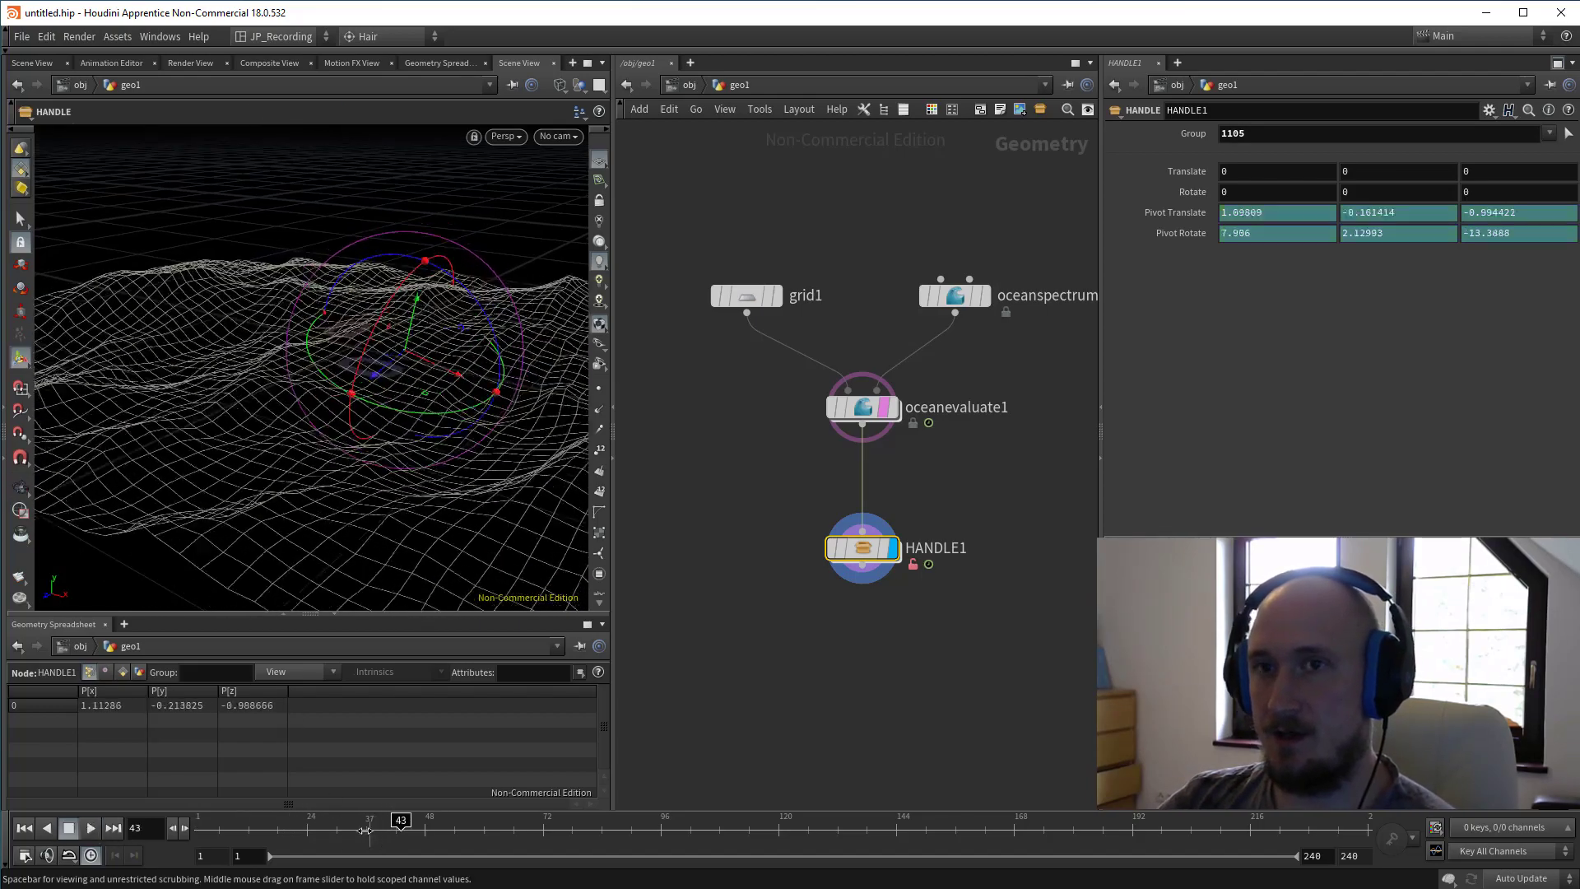
pyautogui.hotkey('ctrl', 'Left')
# Match HANDLE1 to its current asset definition and delete the node from the network.
pyautogui.rightClick(870, 558)
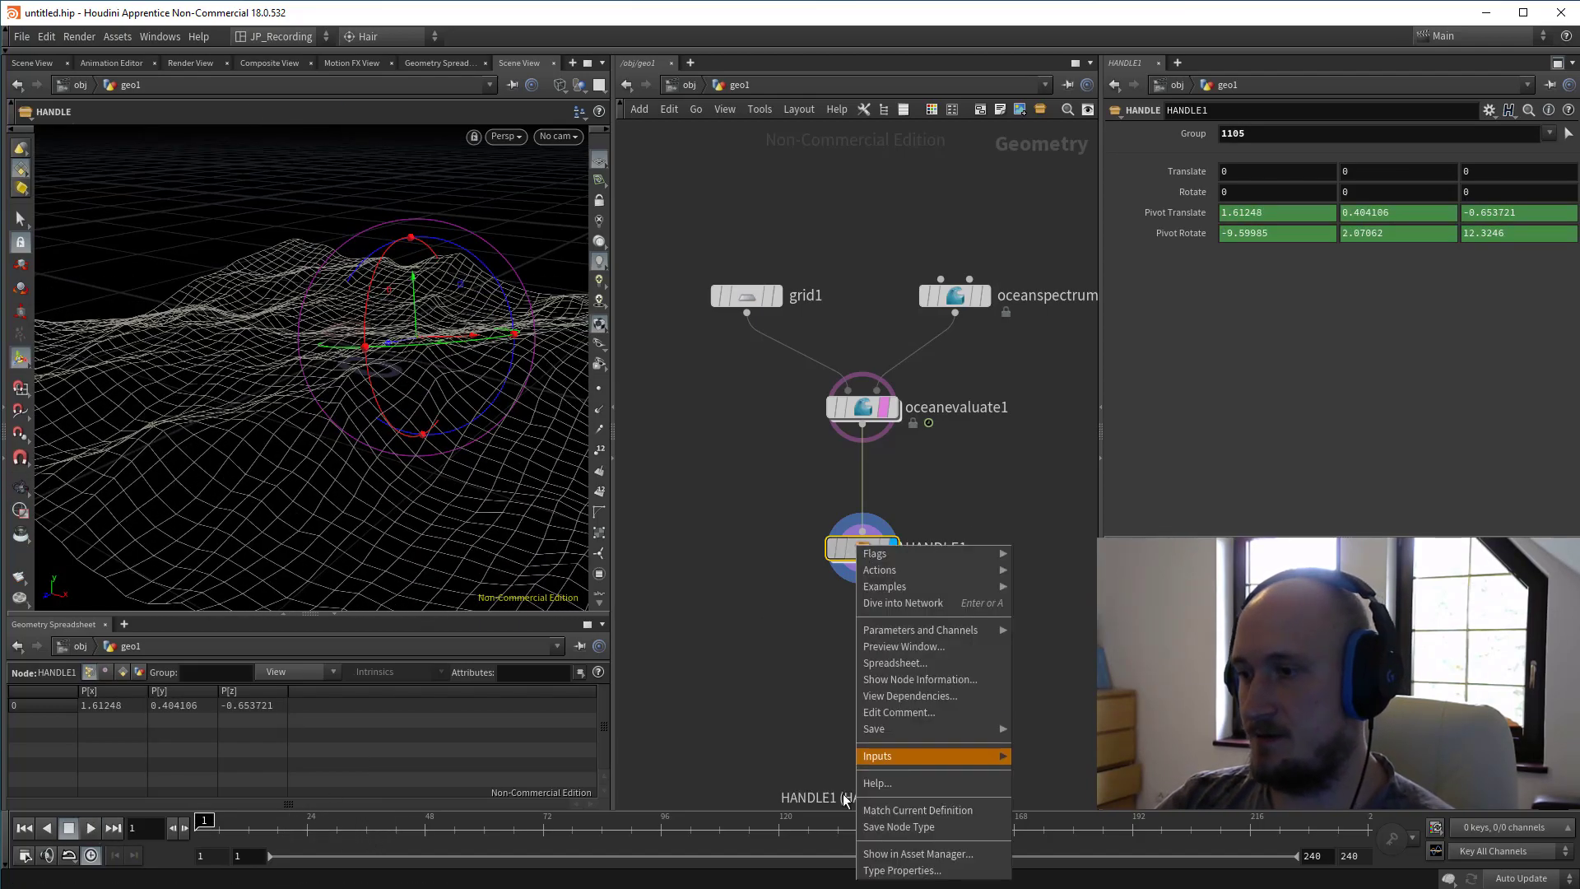
pyautogui.press('Escape')
pyautogui.rightClick(870, 558)
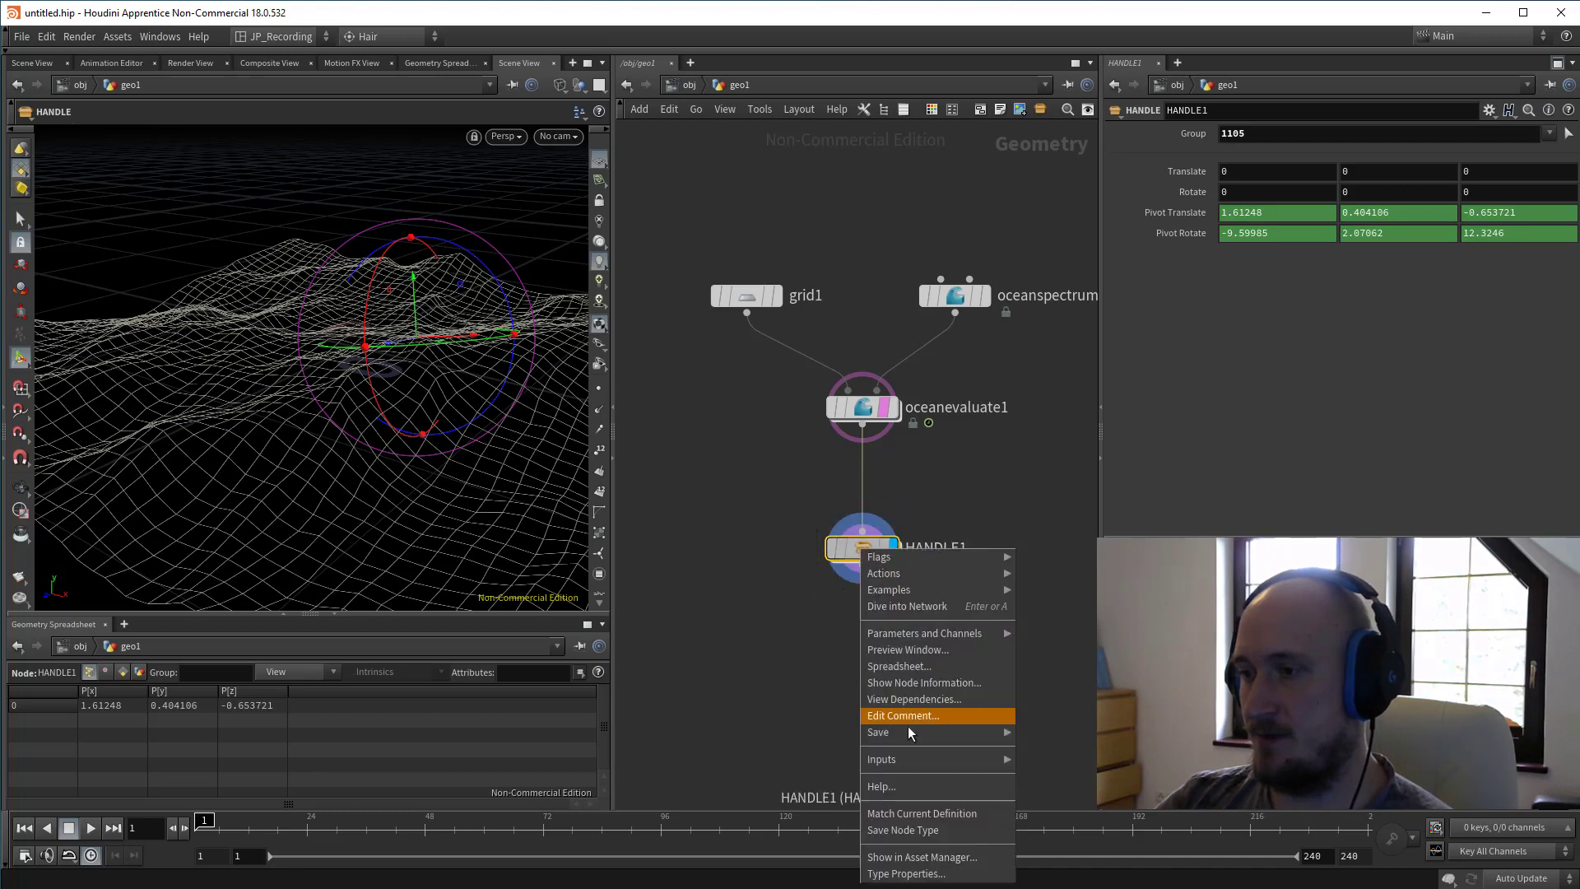
pyautogui.click(922, 815)
pyautogui.press('Delete')
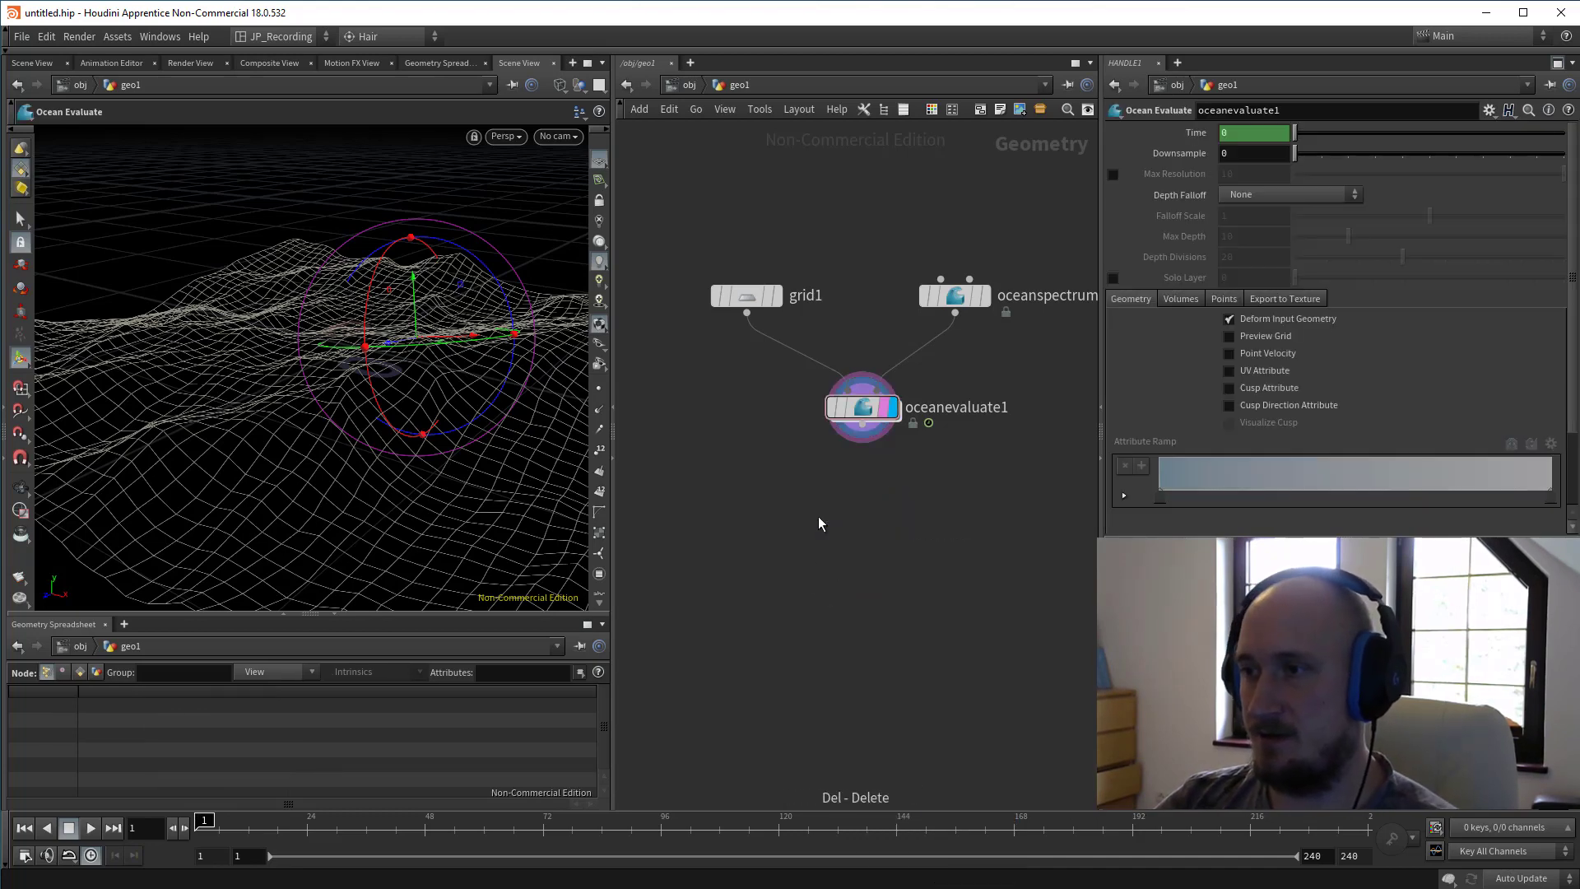
# Add a fresh HANDLE node connected directly below oceanevaluate1.
pyautogui.press('Tab')
pyautogui.write('han')
pyautogui.press('Return')
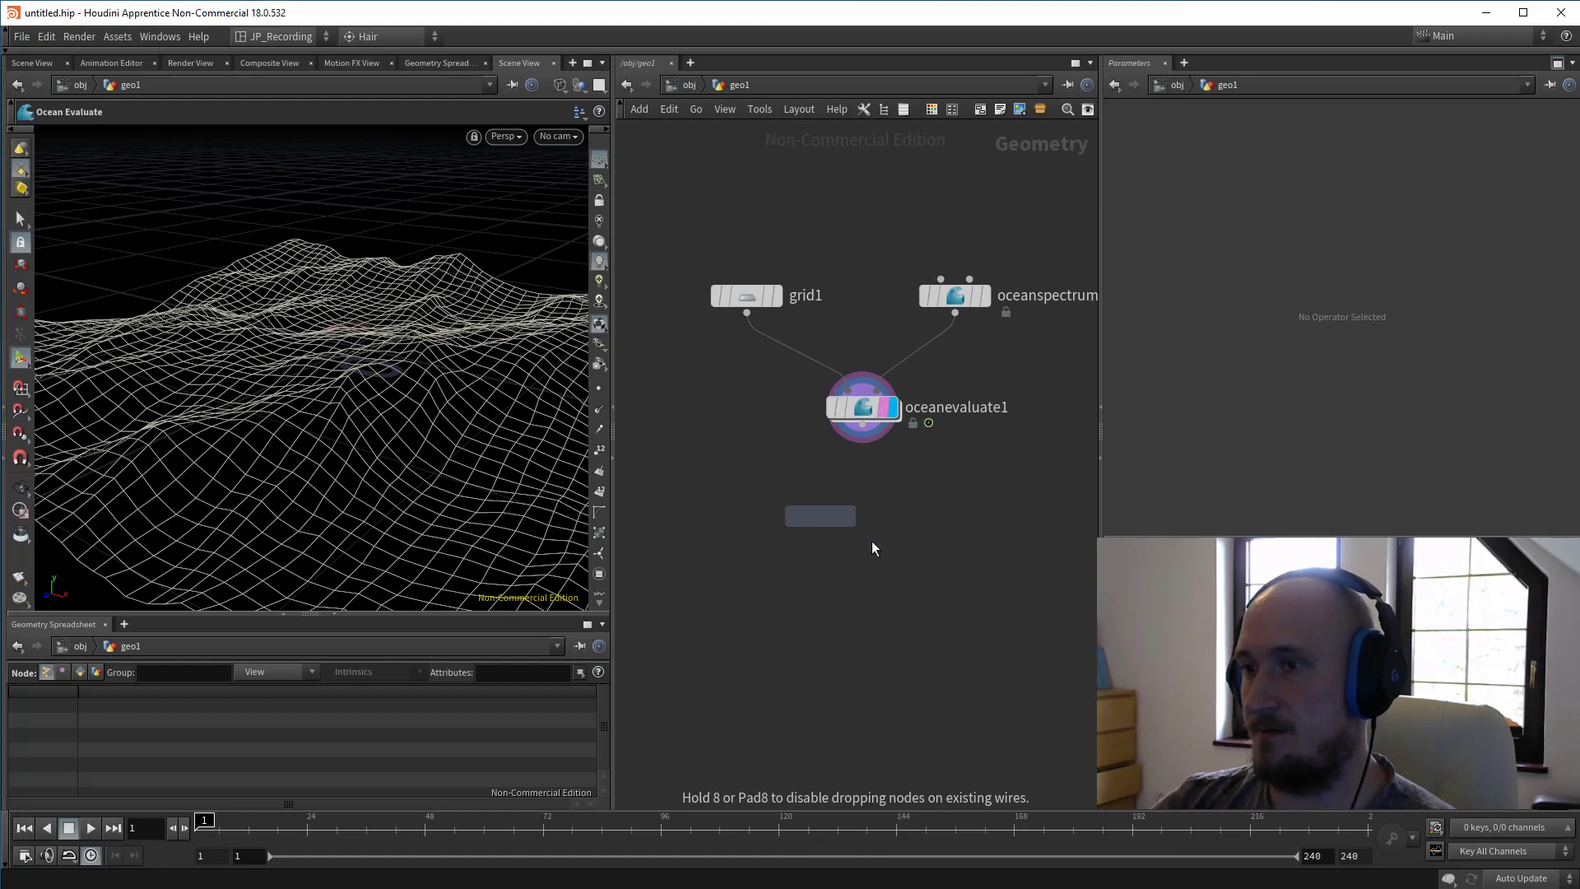
pyautogui.click(873, 501)
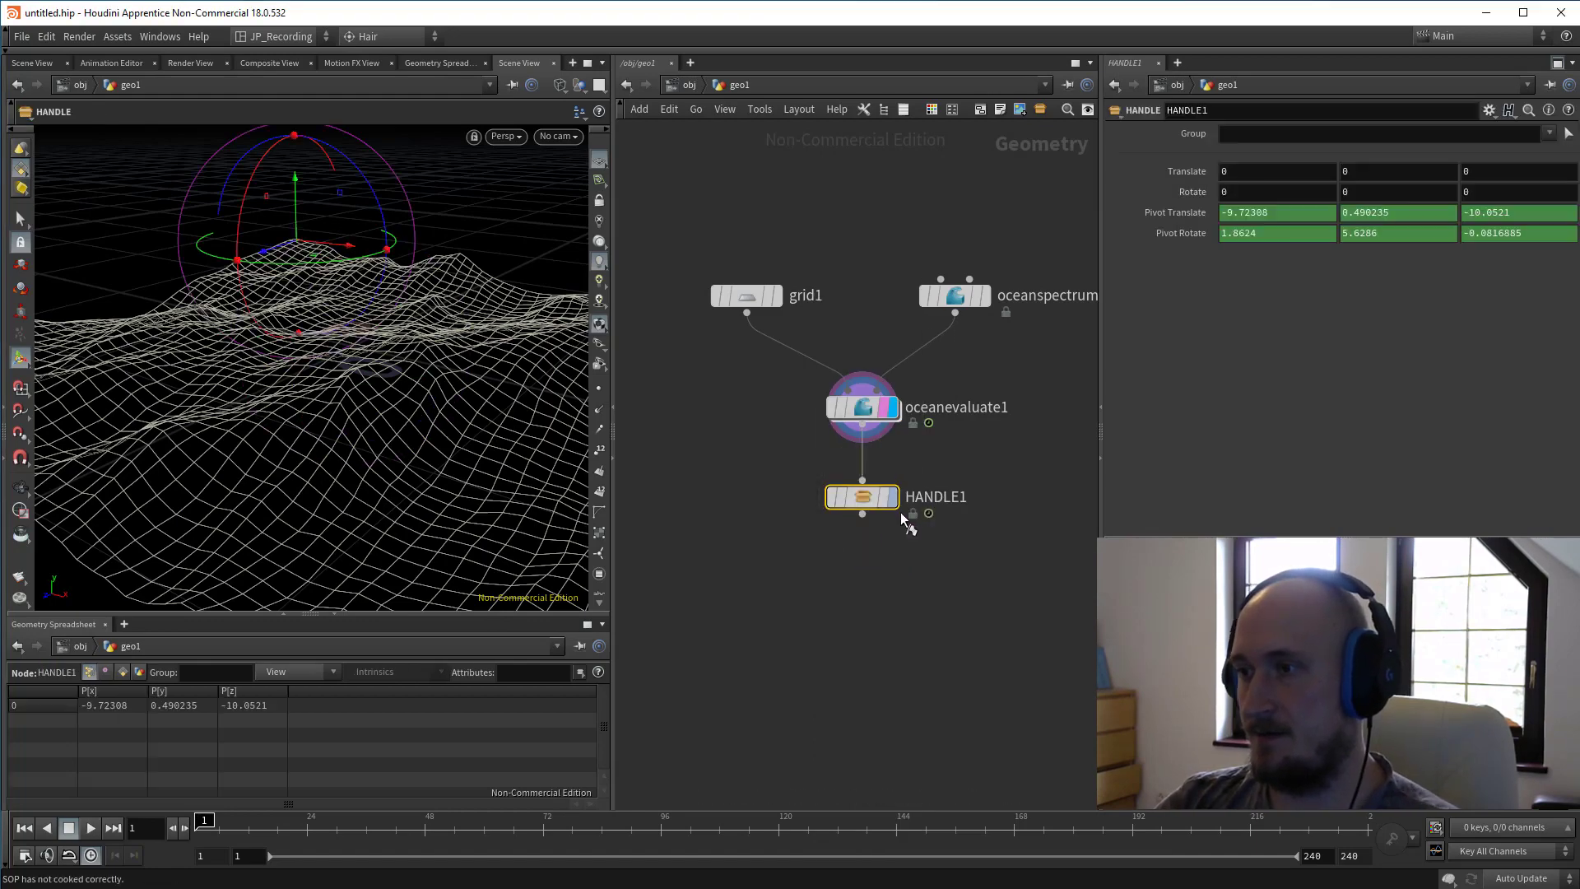
# Pick ocean primitive 1310 in the viewport as the Group of the new HANDLE1 node.
pyautogui.scroll(5, 375, 420)
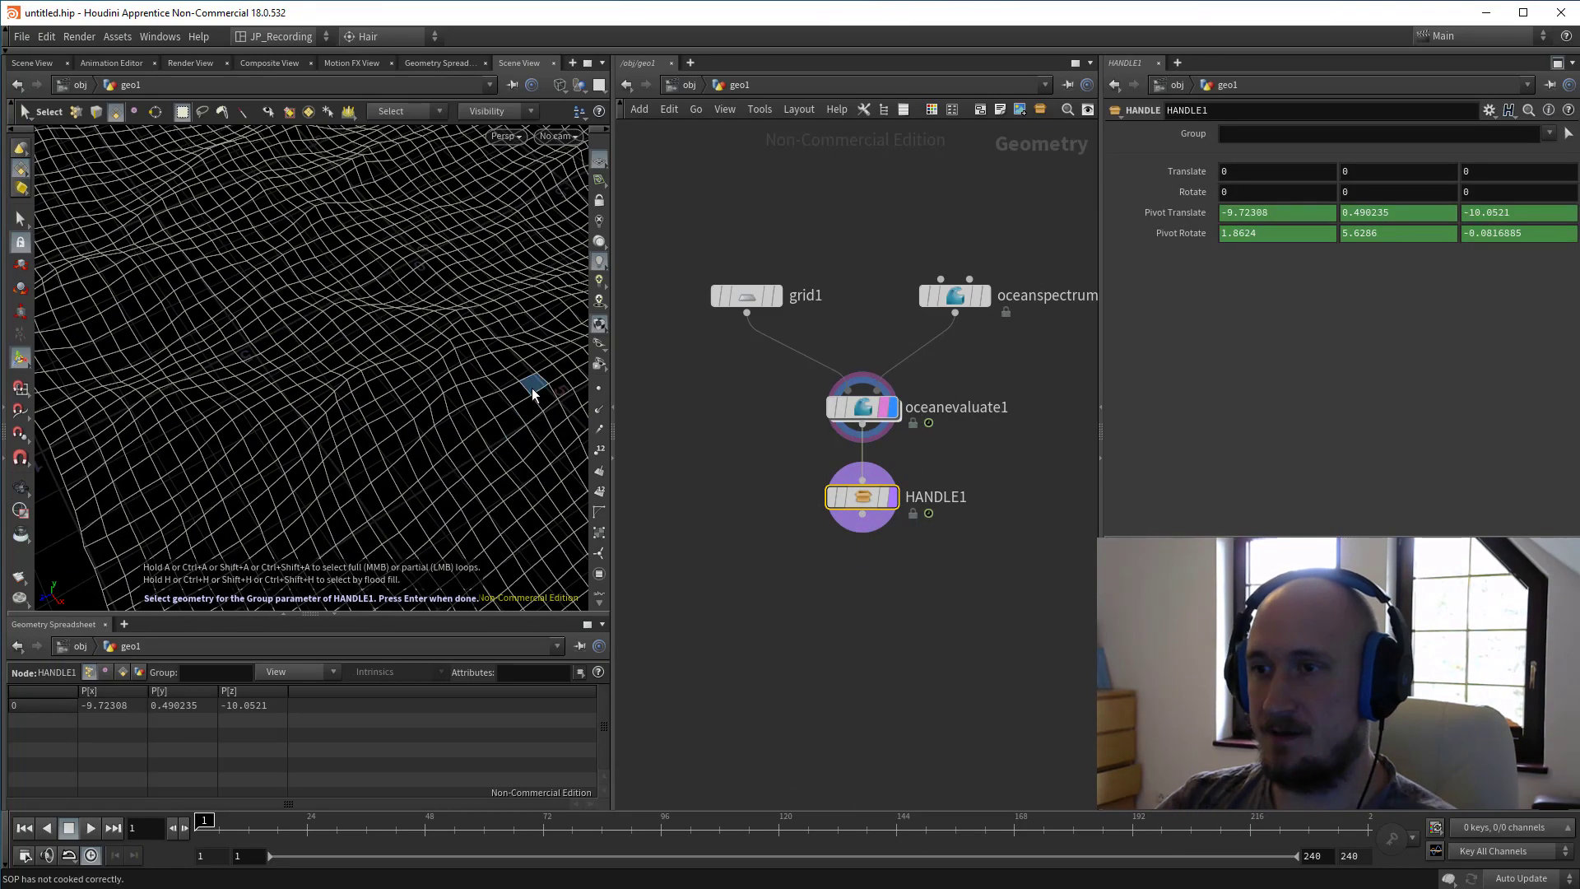
pyautogui.click(531, 388)
pyautogui.press('Return')
# Play the animation and view the handle on the selected primitive from several angles.
pyautogui.keyDown('alt'); pyautogui.moveTo(431, 400); pyautogui.dragTo(356, 387, button='middle'); pyautogui.keyUp('alt')
pyautogui.keyDown('alt'); pyautogui.moveTo(357, 388); pyautogui.dragTo(438, 284); pyautogui.keyUp('alt')
pyautogui.click(99, 831)
pyautogui.press('Escape')
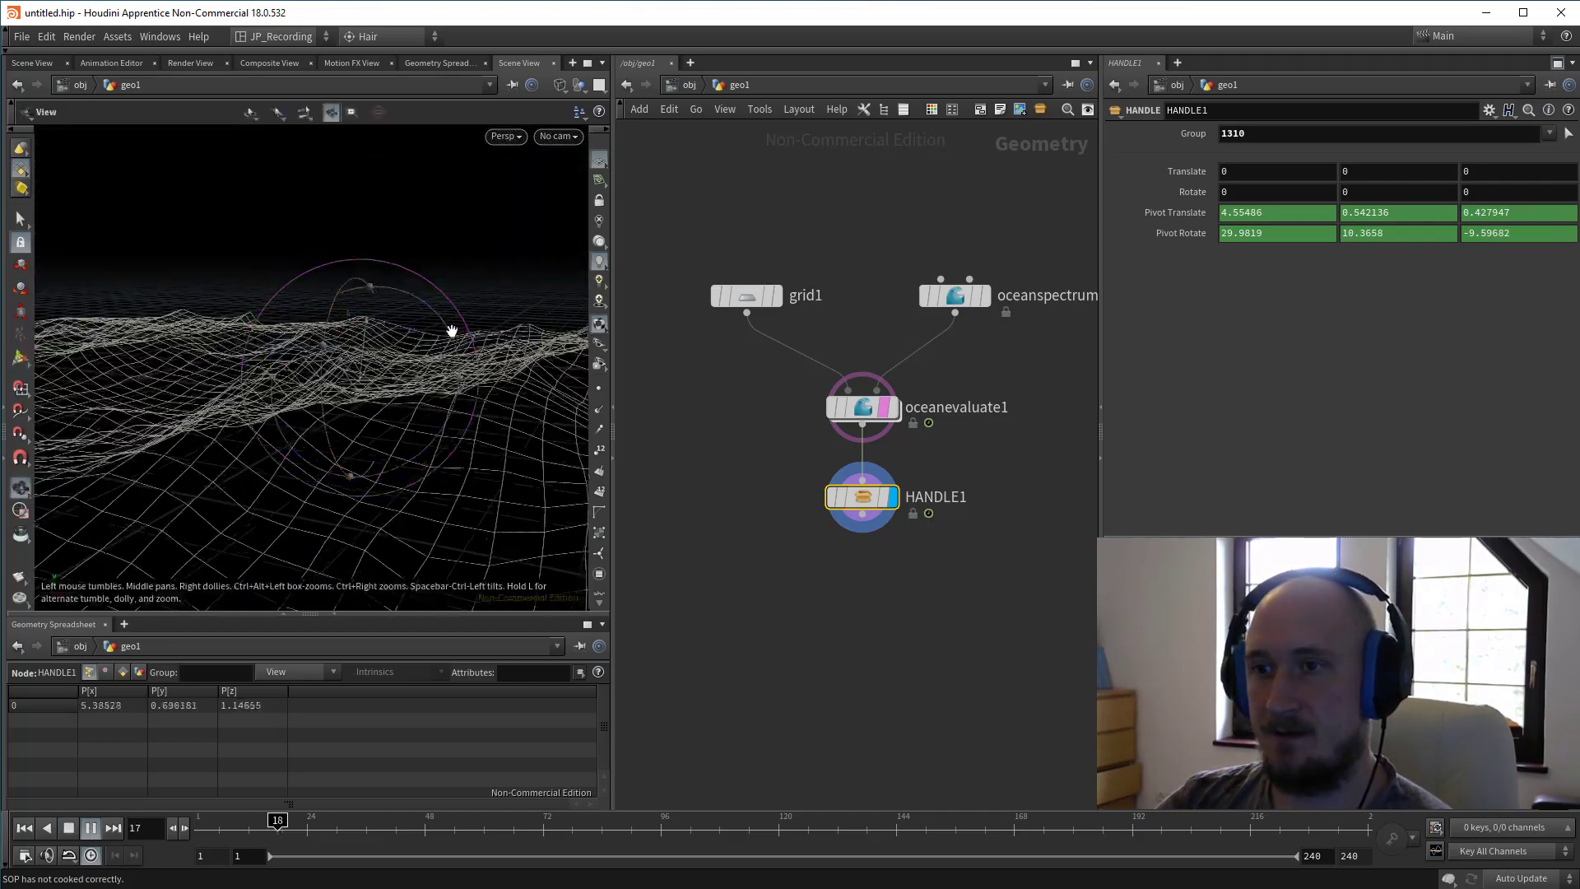
pyautogui.moveTo(354, 354); pyautogui.dragTo(360, 313)
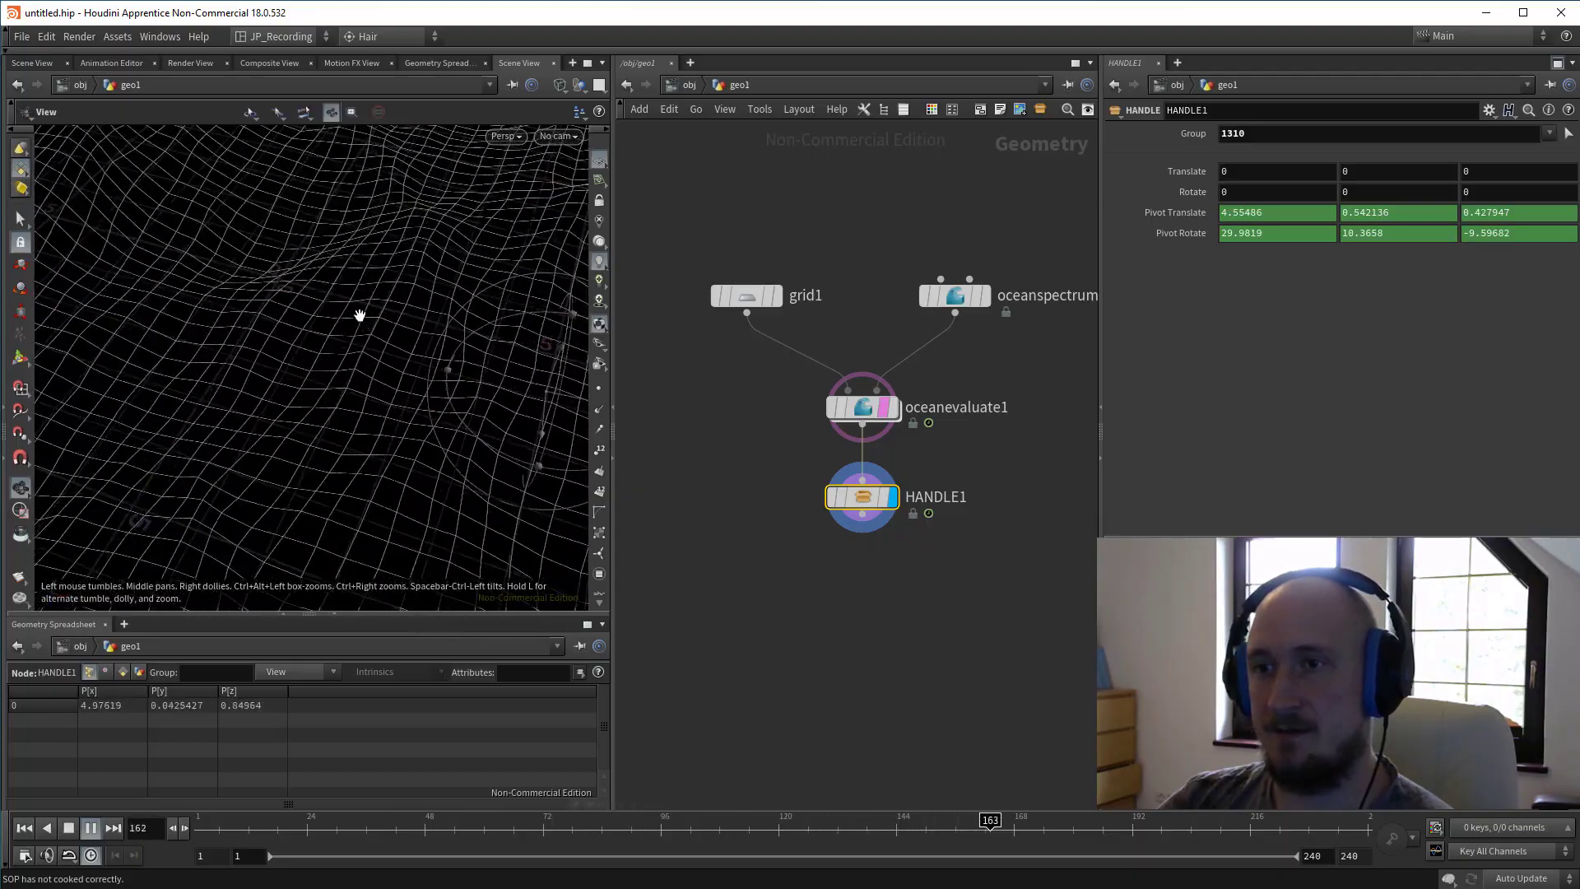
# Pick a different ocean primitive for HANDLE1's Group during playback and examine how its handle moves.
pyautogui.press('Return')
pyautogui.click(1567, 134)
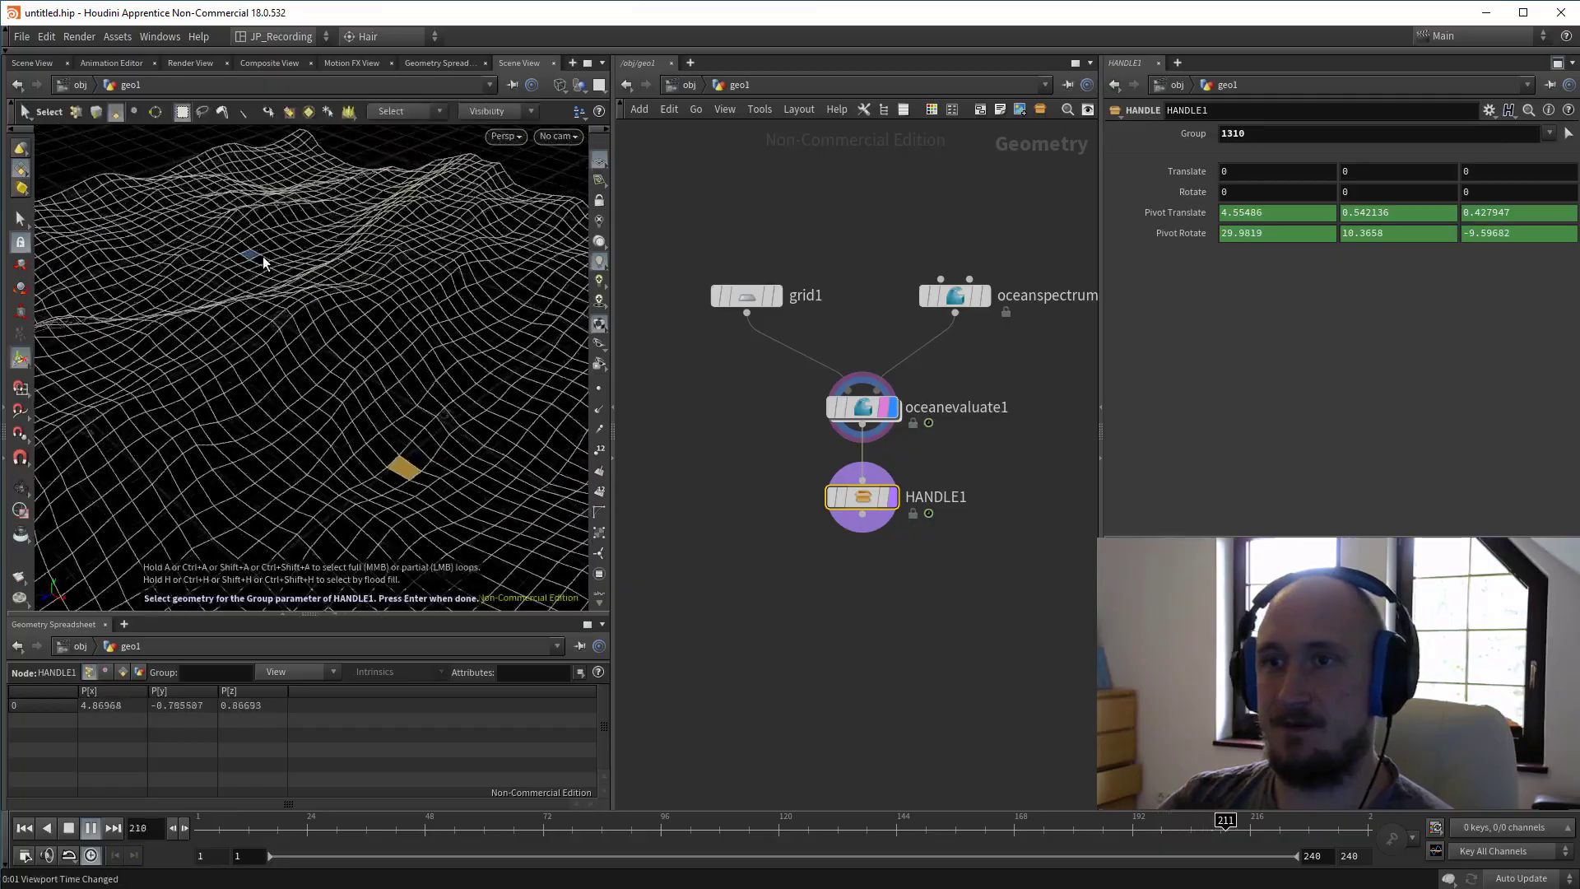
pyautogui.press('Return')
pyautogui.keyDown('alt'); pyautogui.moveTo(269, 293); pyautogui.dragTo(340, 329); pyautogui.keyUp('alt')
pyautogui.keyDown('alt'); pyautogui.moveTo(340, 330); pyautogui.dragTo(433, 335, button='middle'); pyautogui.keyUp('alt')
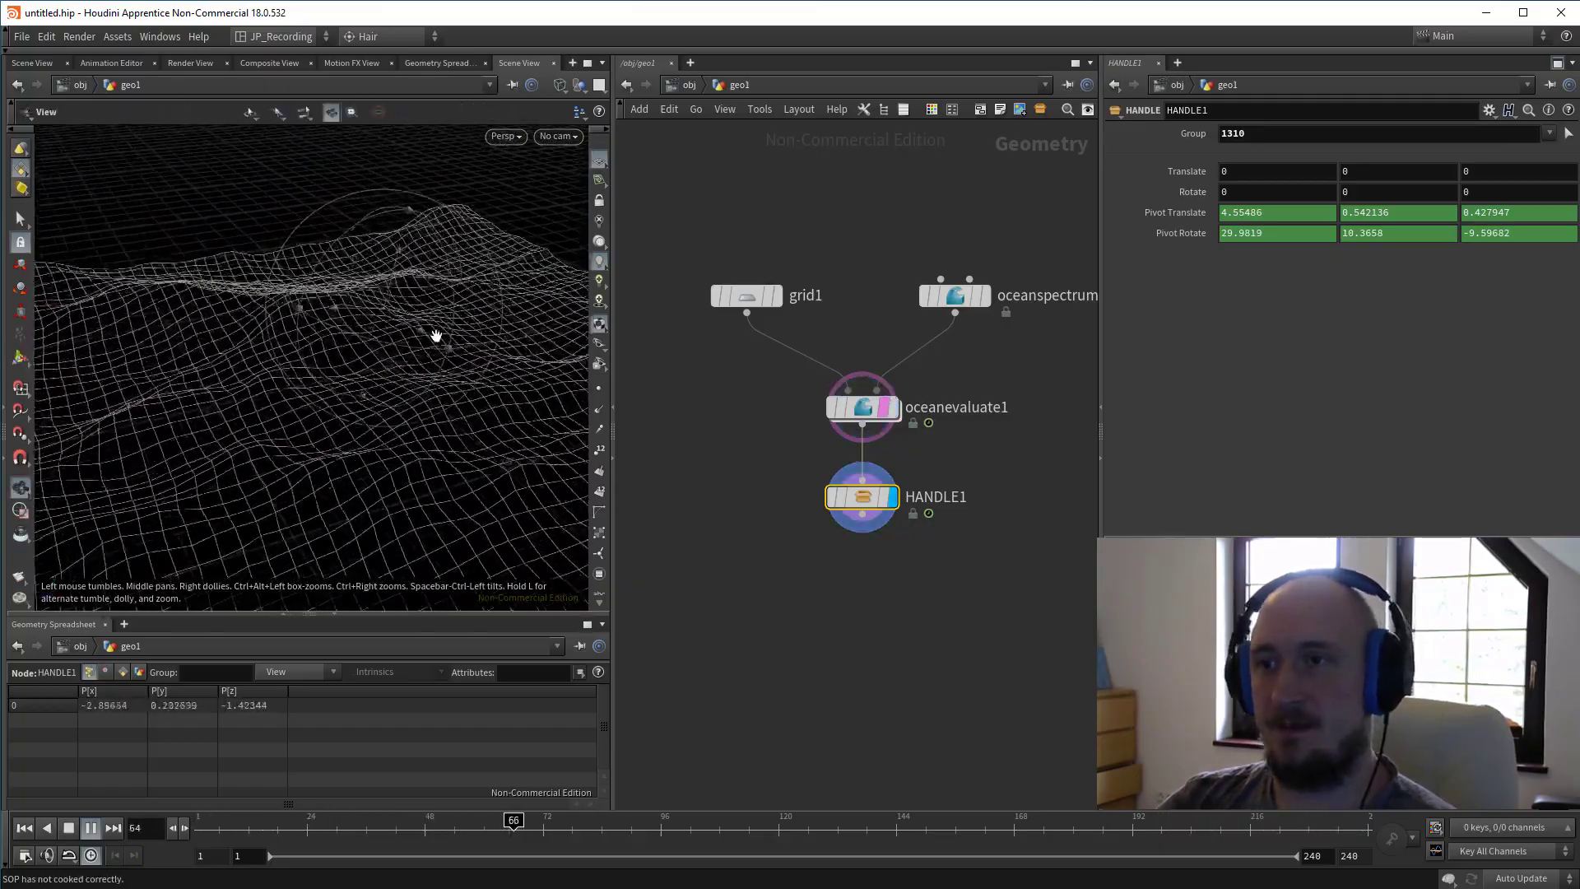